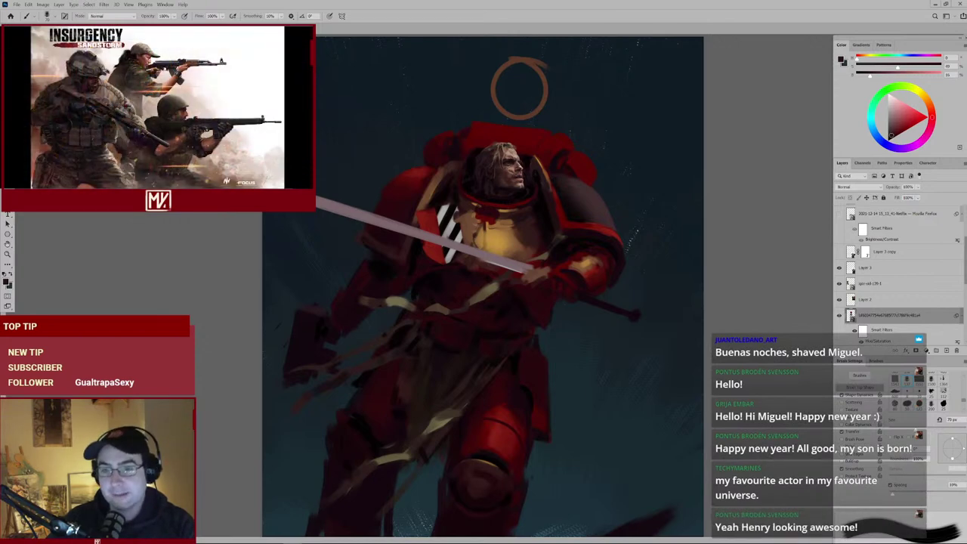
# Activate the layer under the waist armour and examine the portrait's face, upper armour and the whole figure.
pyautogui.keyDown('ctrl'); pyautogui.click(517, 317); pyautogui.keyUp('ctrl')
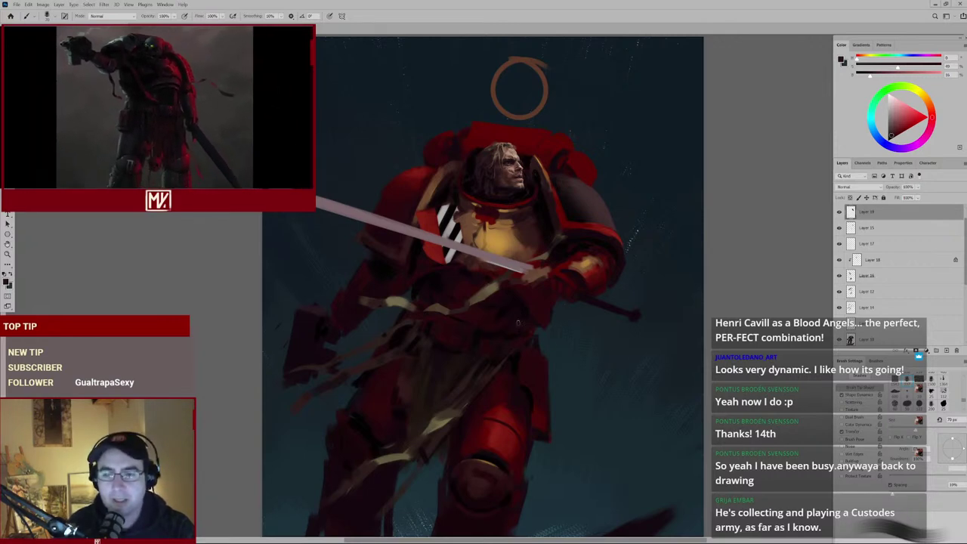
pyautogui.scroll(-3, 561, 345)
pyautogui.scroll(3, 533, 371)
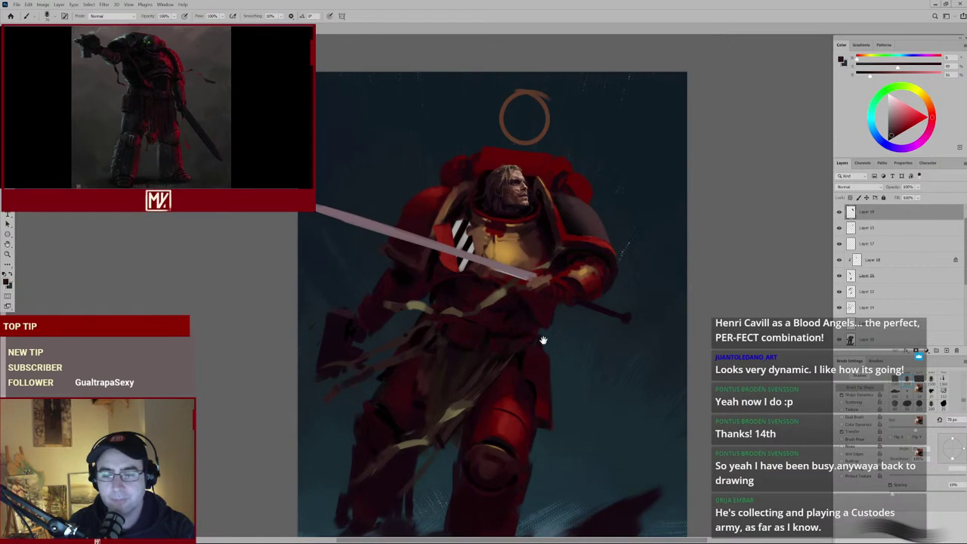
pyautogui.moveTo(556, 333); pyautogui.dragTo(567, 300)
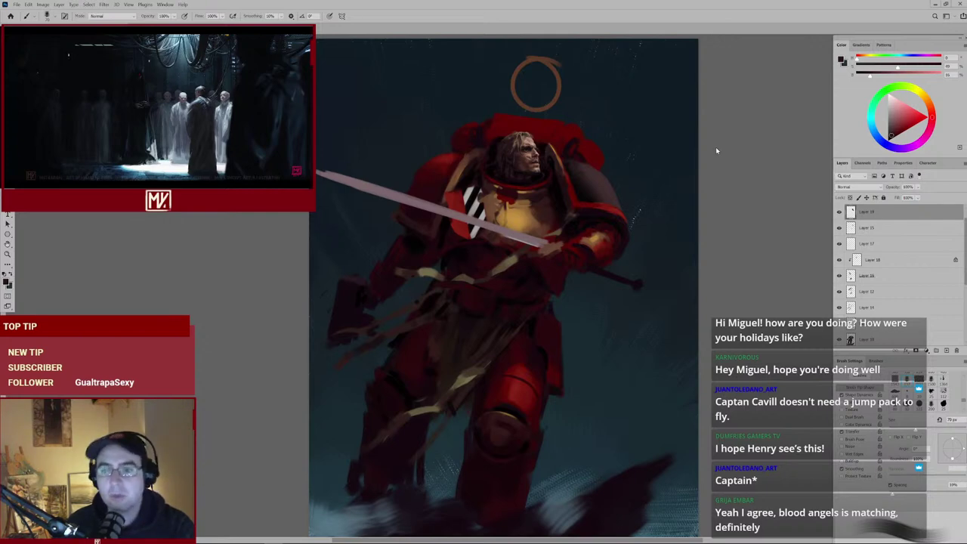
pyautogui.moveTo(524, 154)
pyautogui.mouseDown()
pyautogui.moveTo(557, 160)
pyautogui.moveTo(534, 182)
pyautogui.moveTo(539, 175)
pyautogui.moveTo(527, 172)
pyautogui.mouseUp()
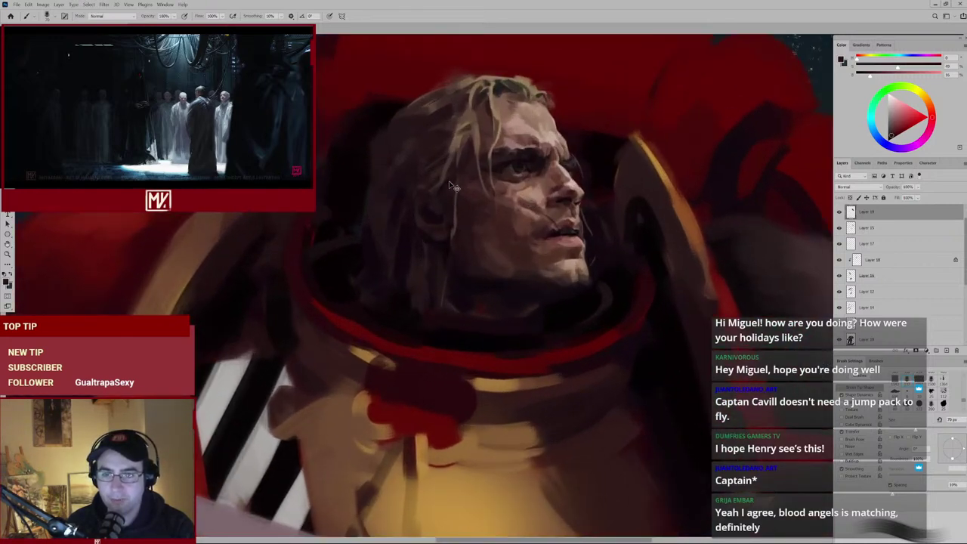
pyautogui.moveTo(478, 144); pyautogui.dragTo(490, 213)
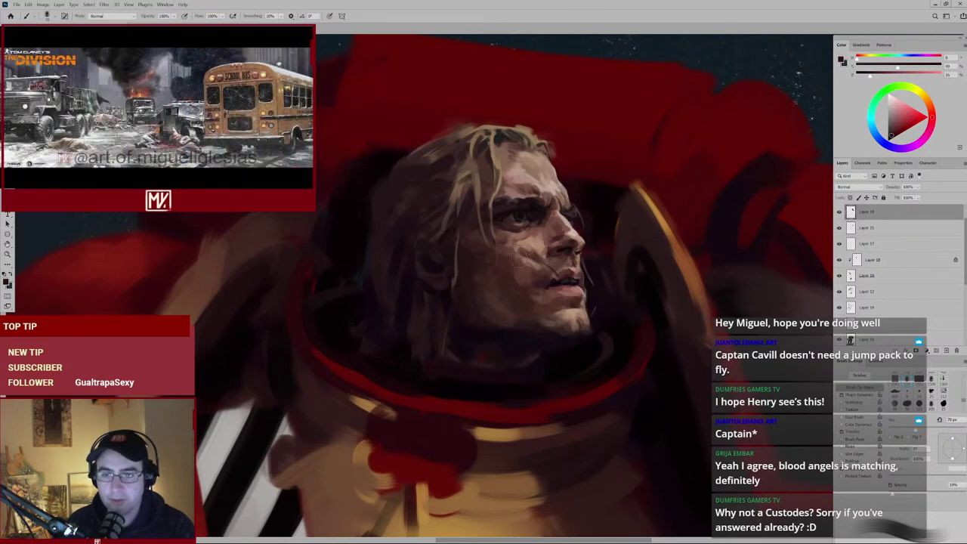
pyautogui.moveTo(551, 249); pyautogui.dragTo(557, 254)
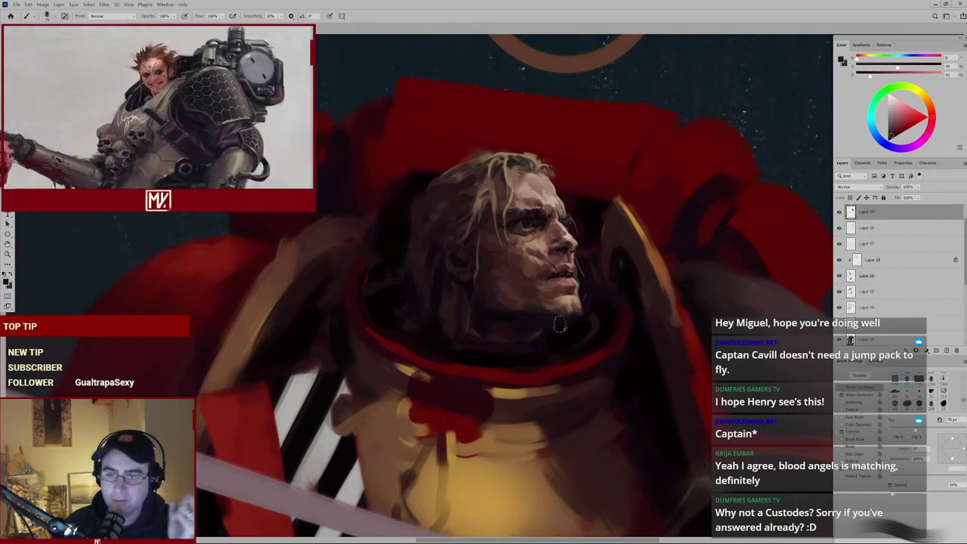
pyautogui.hotkey('ctrl', '-')
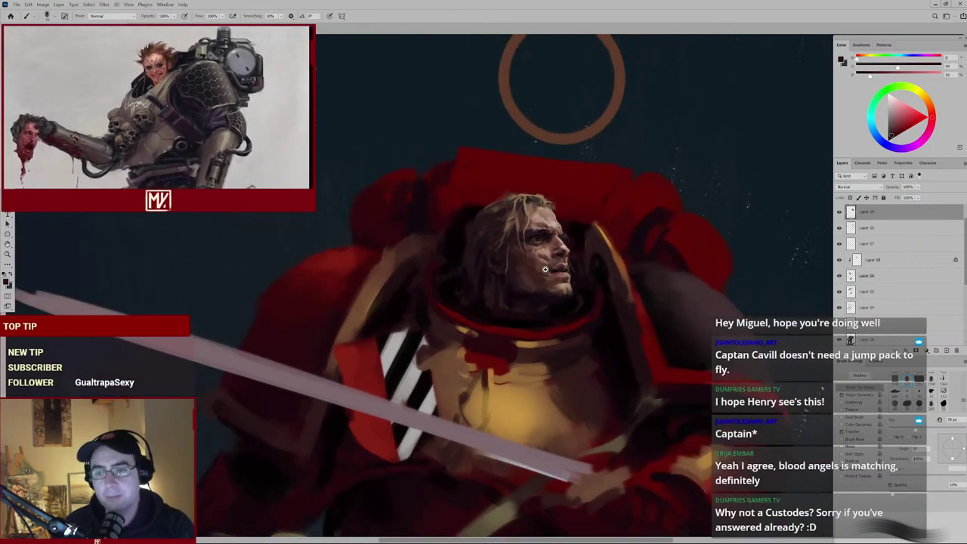
pyautogui.hotkey('ctrl', '-')
pyautogui.moveTo(552, 332); pyautogui.dragTo(548, 225)
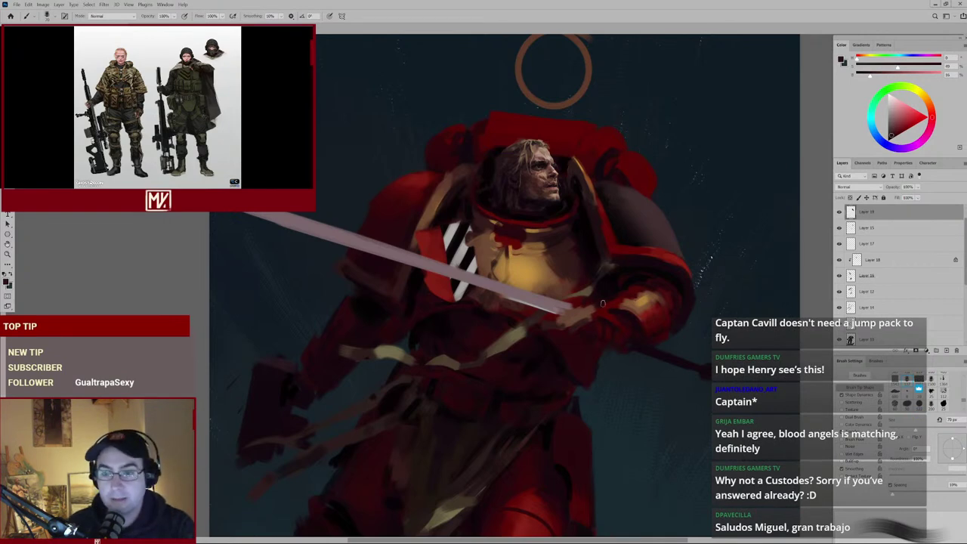
pyautogui.scroll(-5, 630, 310)
pyautogui.hotkey('ctrl', '0')
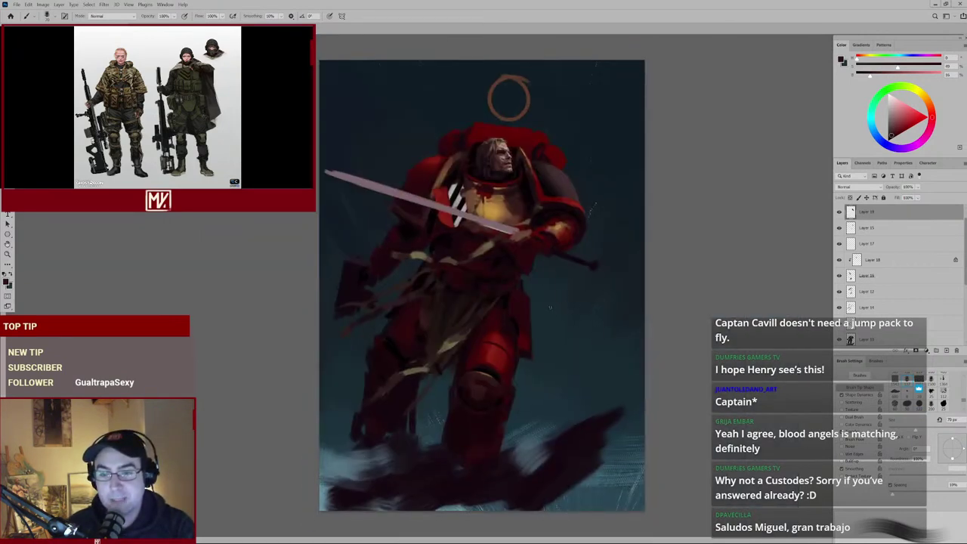
pyautogui.scroll(2, 493, 181)
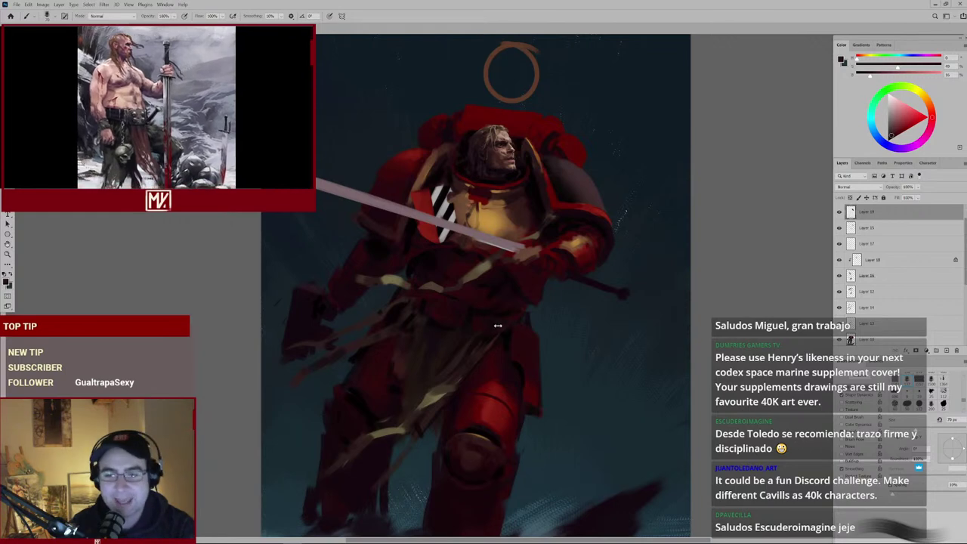
# Switch to the Eraser and inspect the figure's head, backpack and overall pose.
pyautogui.moveTo(507, 317)
pyautogui.mouseDown()
pyautogui.moveTo(486, 341)
pyautogui.moveTo(496, 314)
pyautogui.mouseUp()
pyautogui.moveTo(509, 180)
pyautogui.mouseDown()
pyautogui.moveTo(539, 186)
pyautogui.moveTo(553, 236)
pyautogui.mouseUp()
pyautogui.hotkey('ctrl', 'e')
pyautogui.press('e')
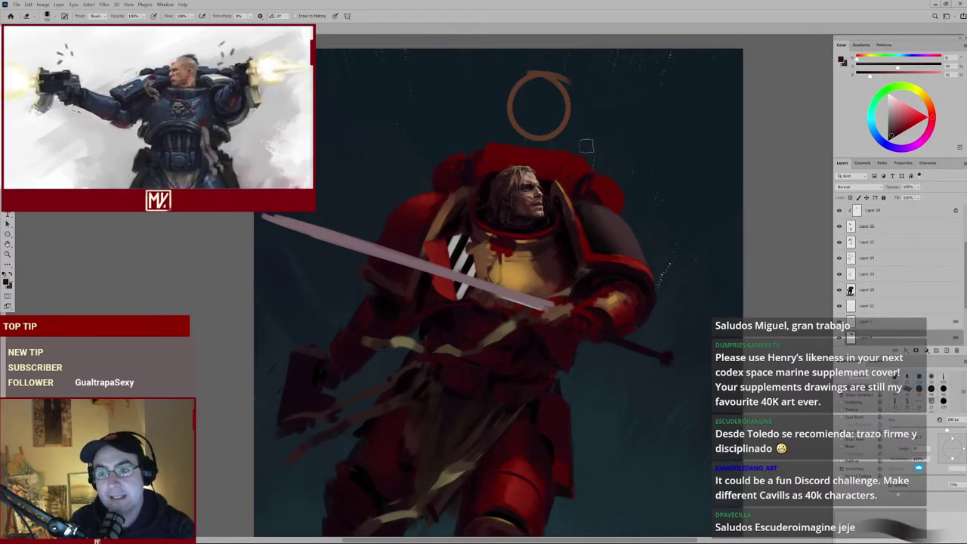
pyautogui.scroll(-1, 555, 215)
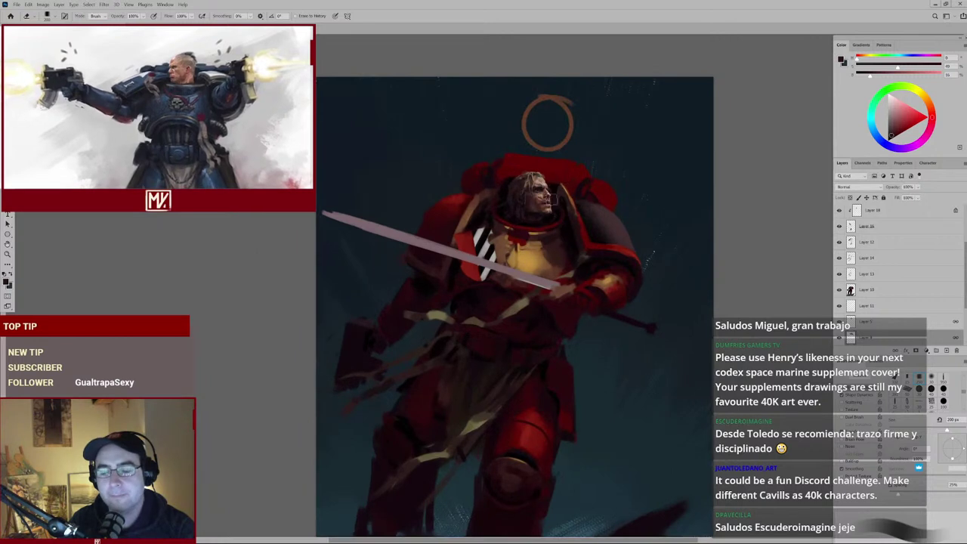
pyautogui.scroll(2, 529, 249)
pyautogui.scroll(-2, 558, 185)
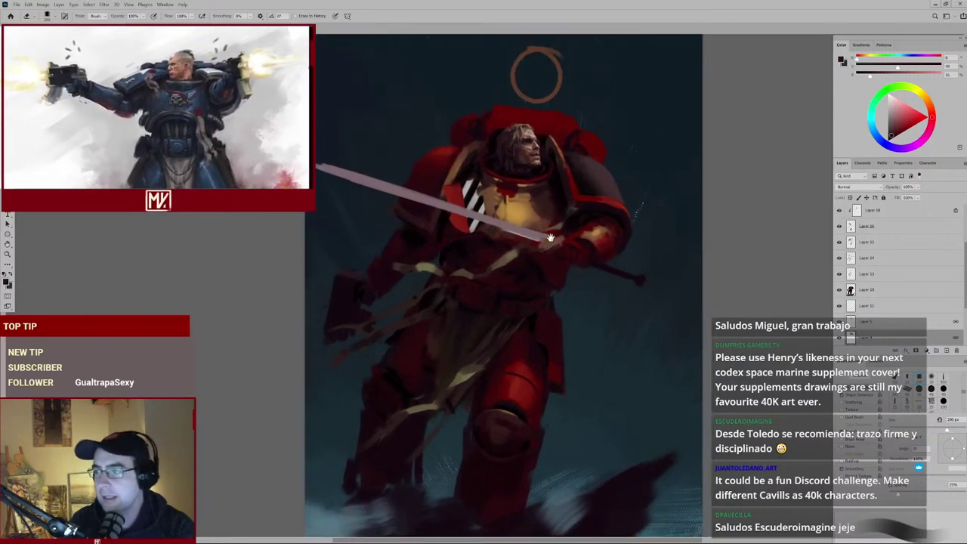
pyautogui.moveTo(564, 187); pyautogui.dragTo(551, 219)
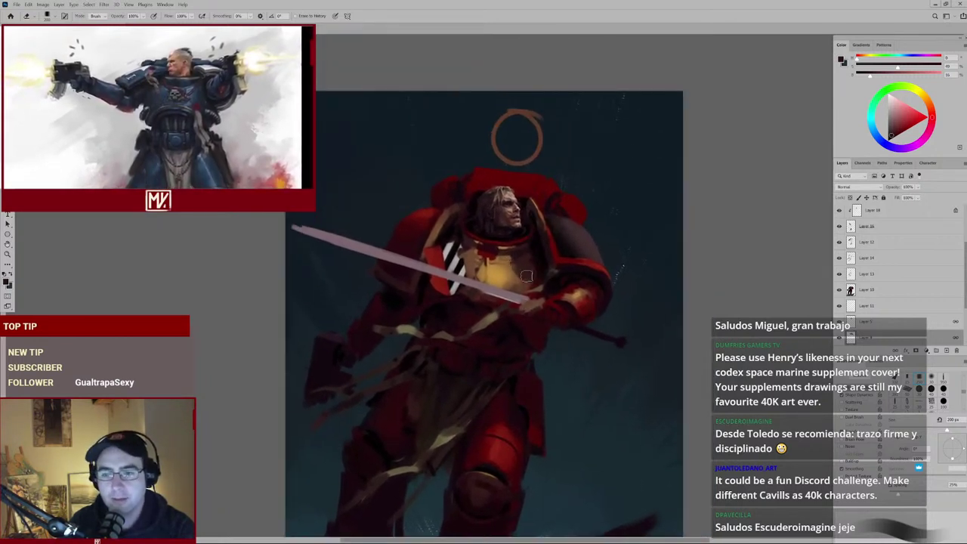
# Sample dark red tones from the forearm armour and the backpack as brush colours.
pyautogui.keyDown('alt'); pyautogui.click(584, 302); pyautogui.keyUp('alt')
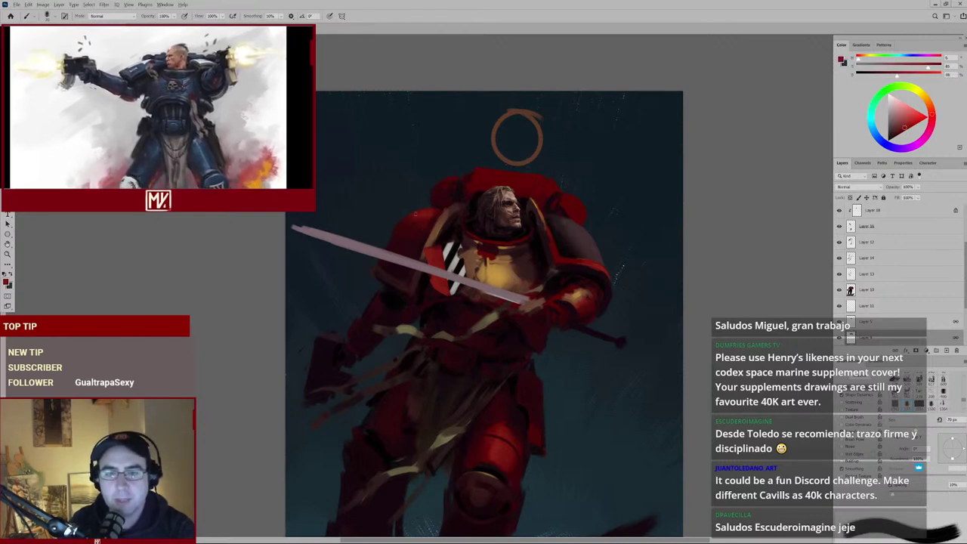
pyautogui.scroll(1, 396, 278)
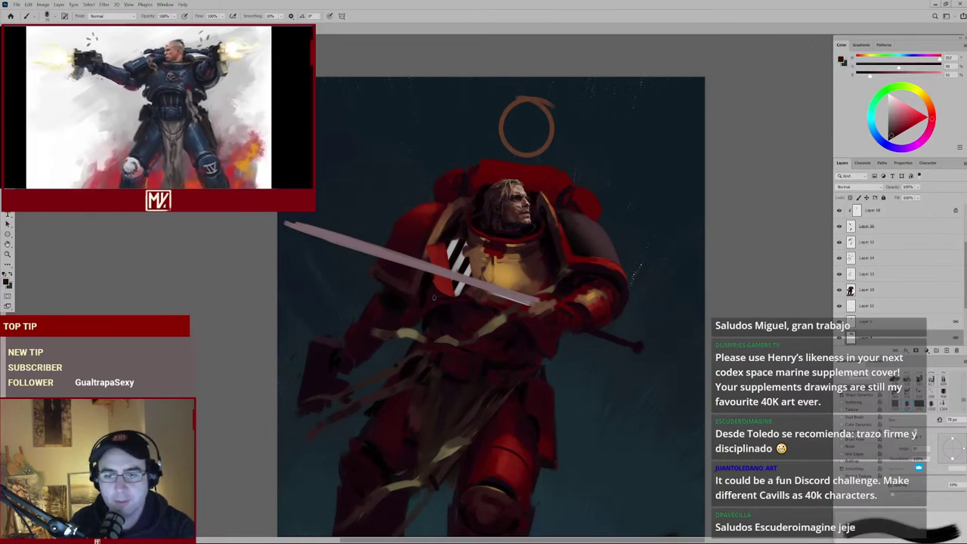
pyautogui.keyDown('alt'); pyautogui.click(558, 189); pyautogui.keyUp('alt')
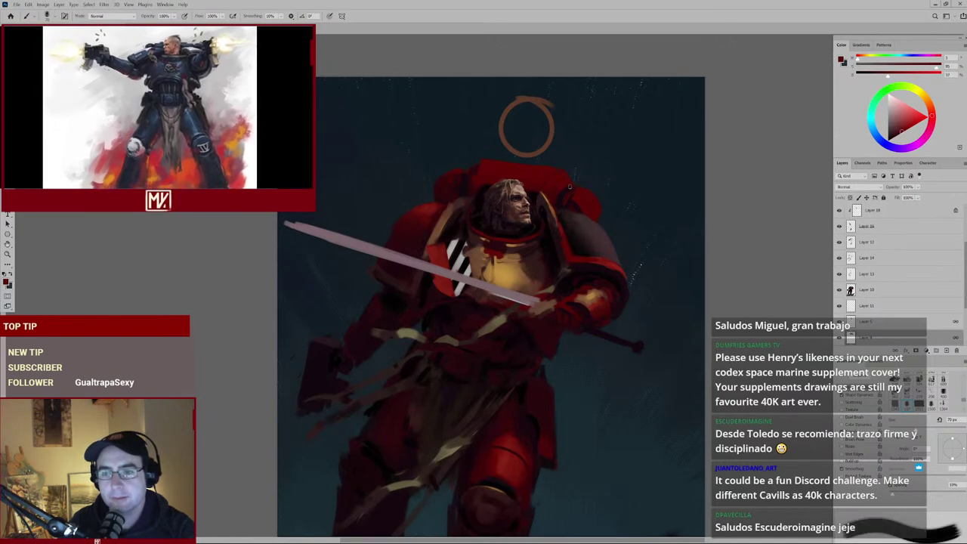
pyautogui.scroll(4, 518, 198)
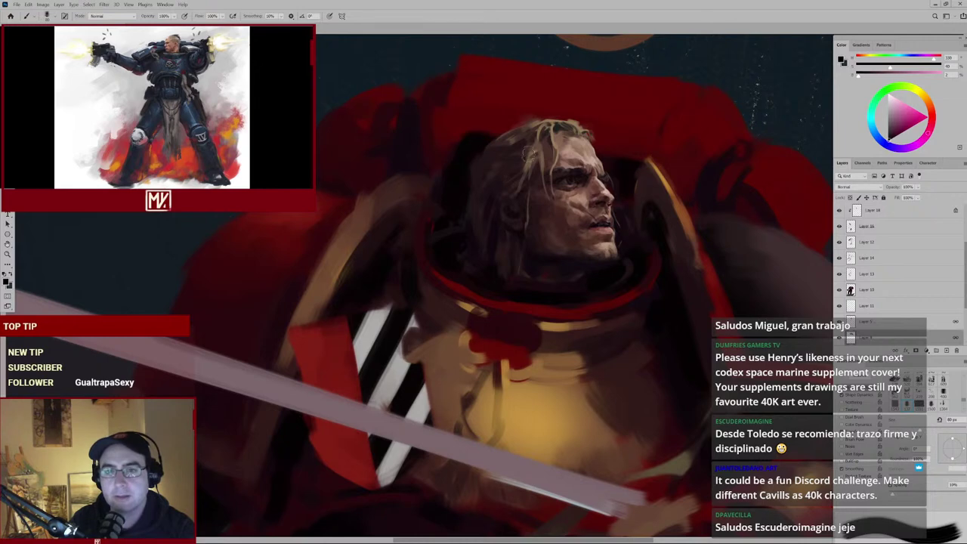
# Activate Layer 13, picked from the waist armour, for brush work on that area.
pyautogui.hotkey('ctrl', '0')
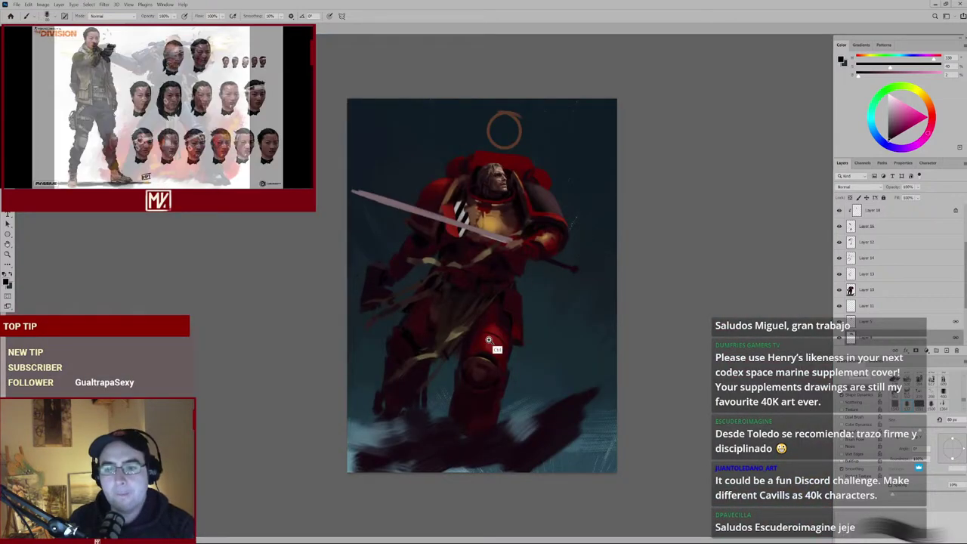
pyautogui.scroll(2, 503, 338)
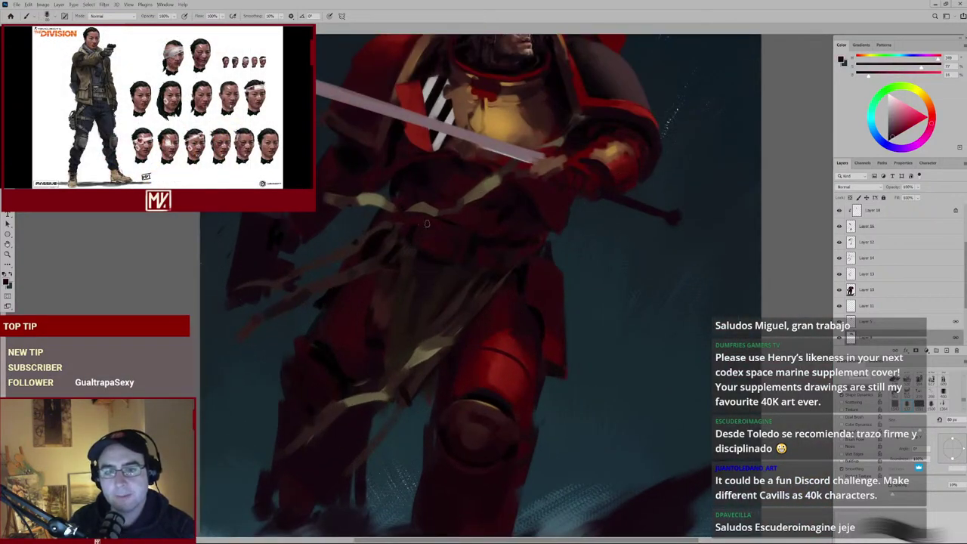
pyautogui.keyDown('ctrl'); pyautogui.keyDown('alt'); pyautogui.rightClick(446, 235); pyautogui.keyUp('alt'); pyautogui.keyUp('ctrl')
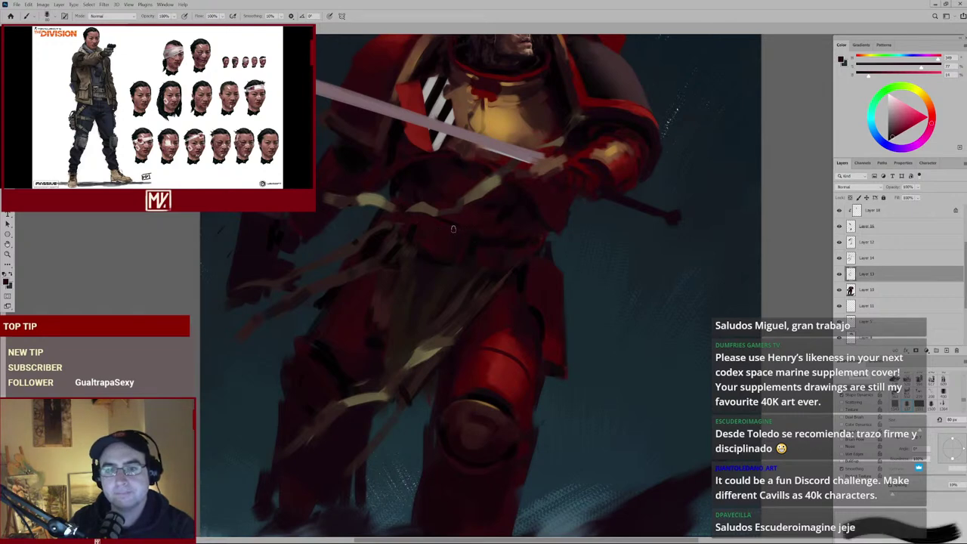
pyautogui.moveTo(511, 253)
pyautogui.mouseDown()
pyautogui.moveTo(478, 276)
pyautogui.moveTo(488, 276)
pyautogui.moveTo(490, 327)
pyautogui.mouseUp()
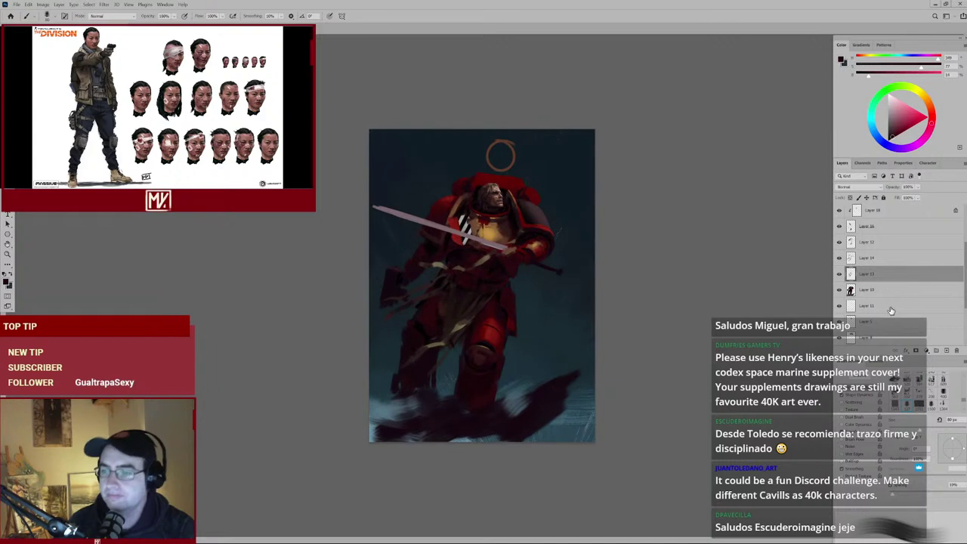
# Link the stack of painting layers up to and including Layer 8 and shift the whole figure slightly to the right.
pyautogui.scroll(-4, 925, 286)
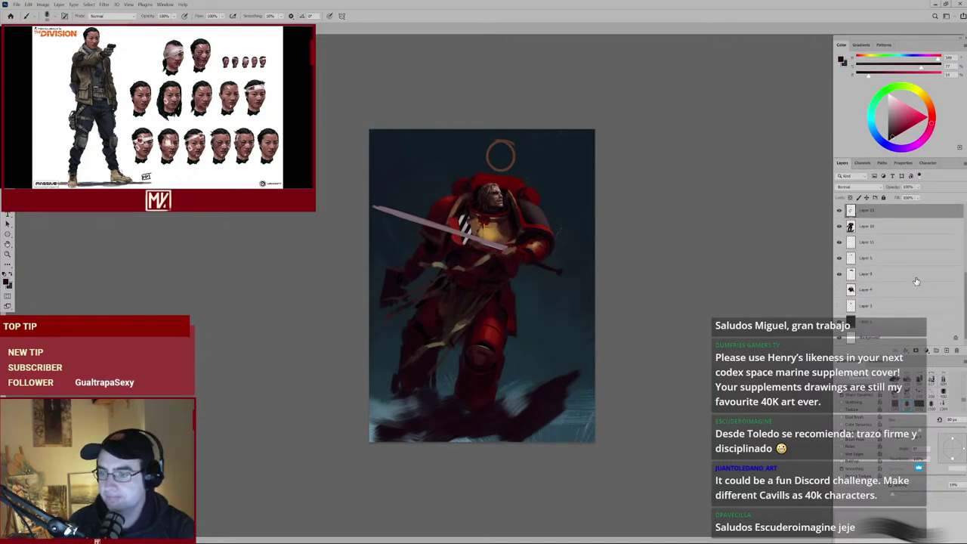
pyautogui.click(903, 275)
pyautogui.click(934, 306)
pyautogui.scroll(5, 906, 257)
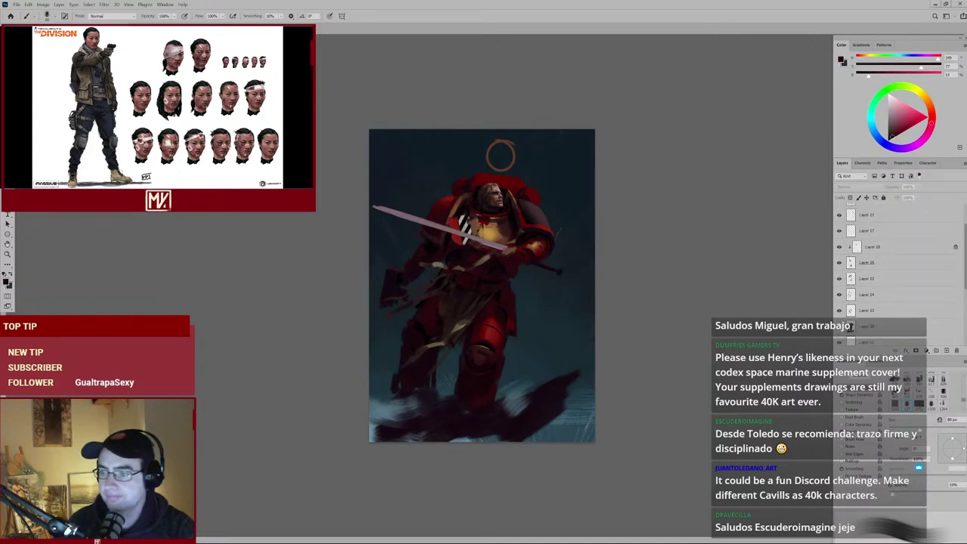
pyautogui.keyDown('shift'); pyautogui.click(928, 221); pyautogui.keyUp('shift')
pyautogui.keyDown('shift'); pyautogui.click(927, 212); pyautogui.keyUp('shift')
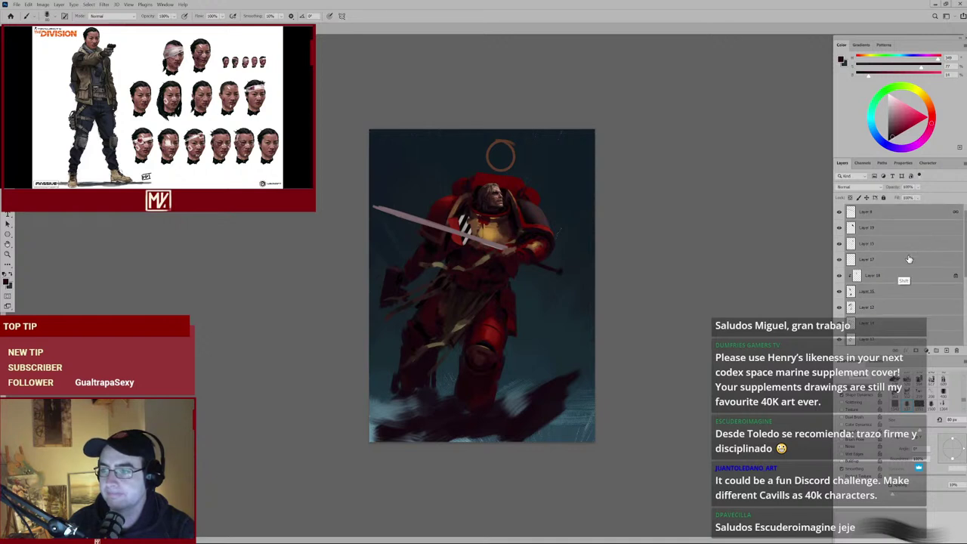
pyautogui.moveTo(500, 280); pyautogui.dragTo(508, 274)
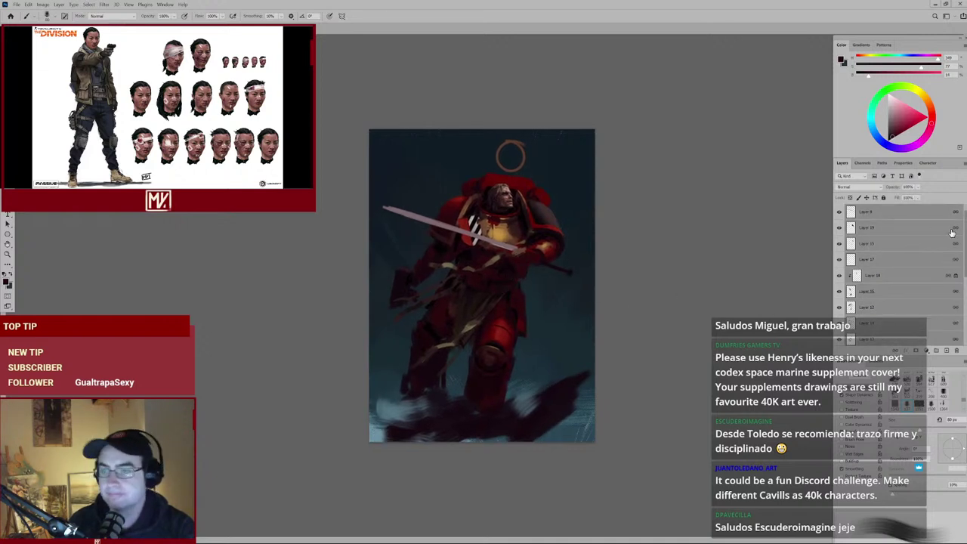
# Make Layer 19 the active layer and check its content by hiding and reshowing it.
pyautogui.click(844, 230)
pyautogui.click(838, 229)
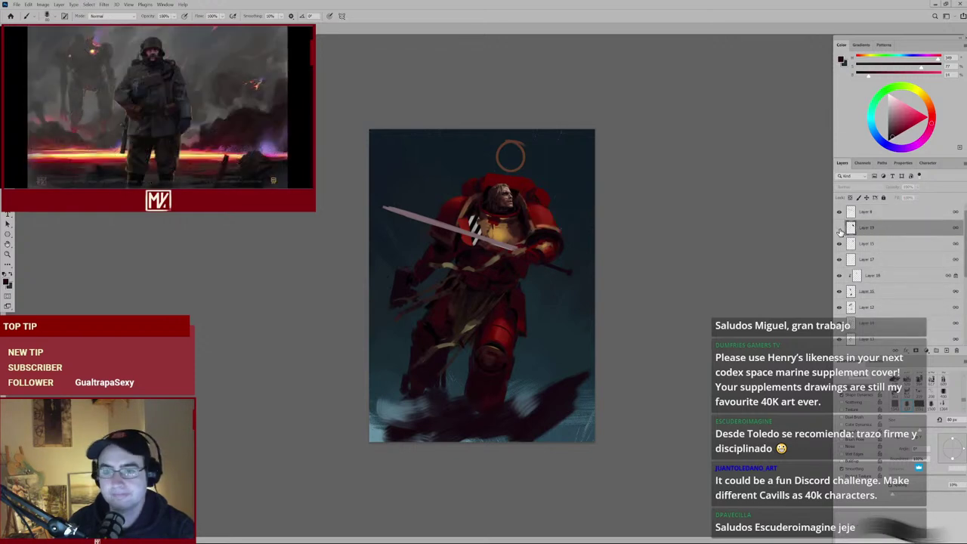
pyautogui.click(838, 228)
pyautogui.scroll(2, 521, 220)
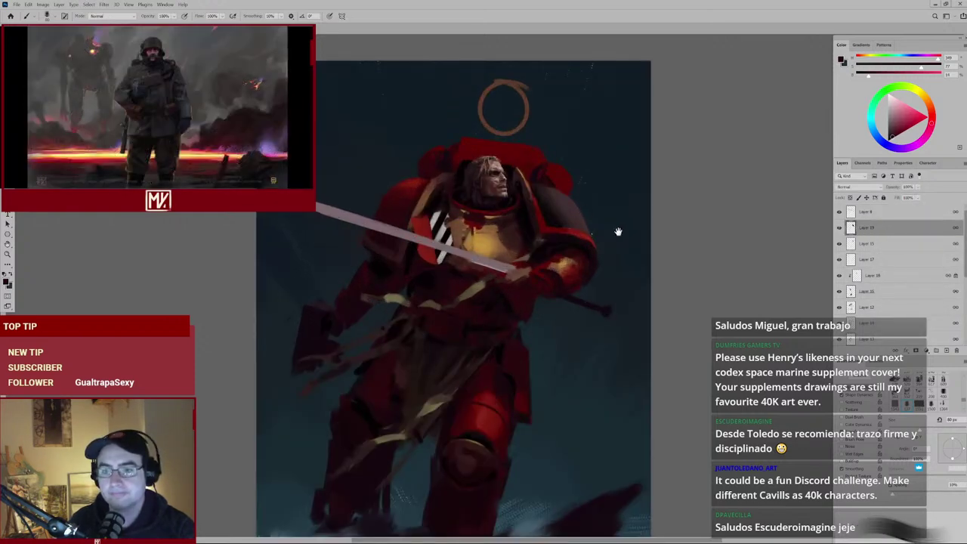
pyautogui.scroll(-2, 583, 256)
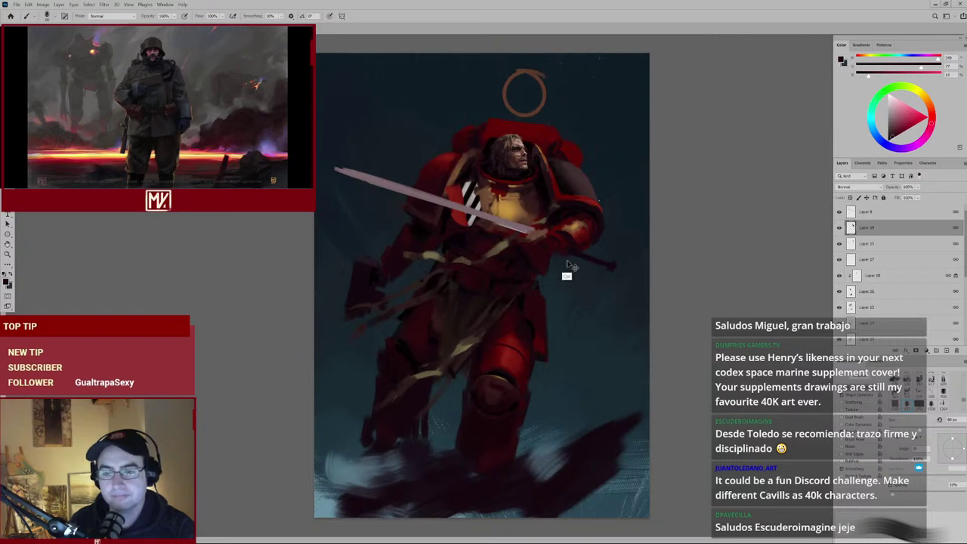
# Flip the canvas horizontally and check the mirrored composition.
pyautogui.press('h')
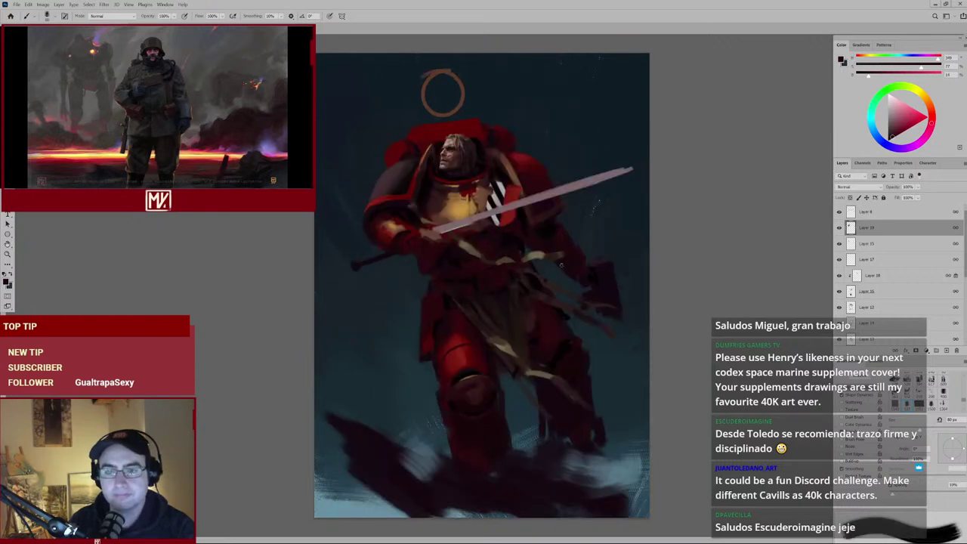
pyautogui.scroll(-3, 500, 306)
pyautogui.scroll(4, 491, 322)
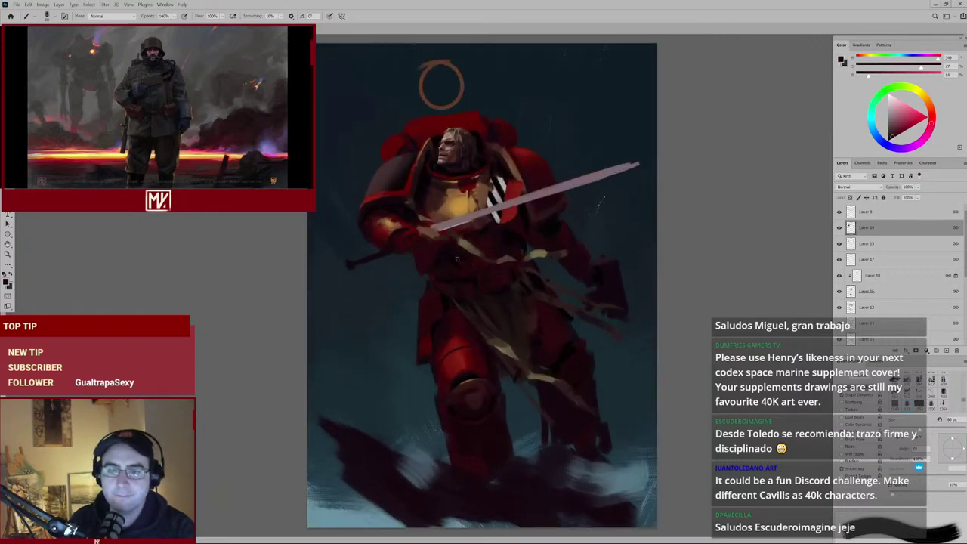
pyautogui.moveTo(424, 265); pyautogui.dragTo(453, 246)
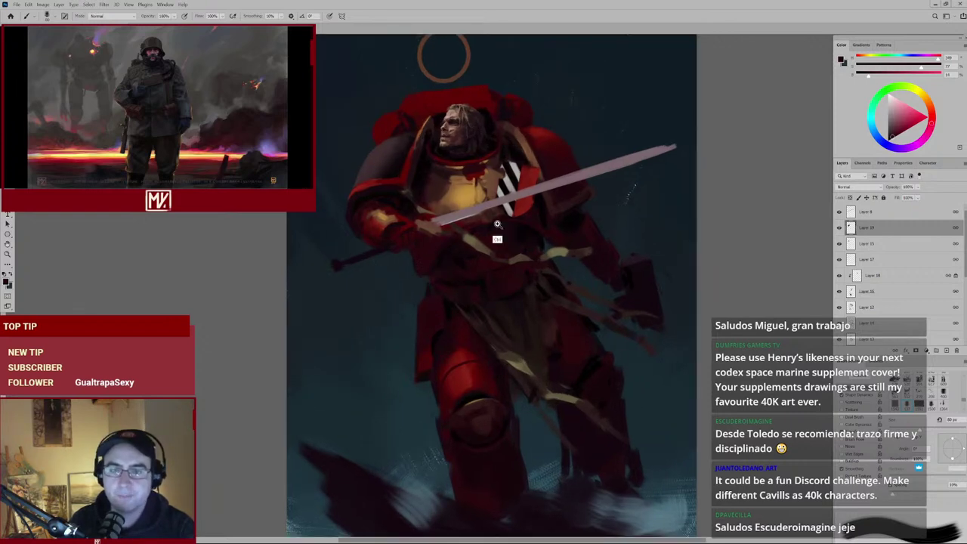
pyautogui.scroll(-3, 500, 224)
pyautogui.scroll(2, 526, 259)
# Paint dark red shadow strokes over the waist armour below the sword hand, using colours sampled from that area.
pyautogui.scroll(6, 502, 288)
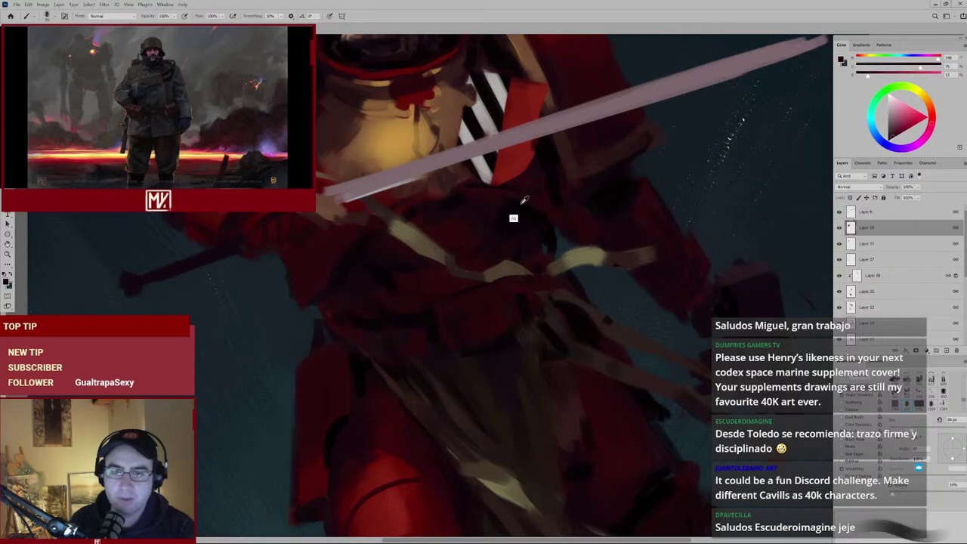
pyautogui.scroll(-6, 501, 249)
pyautogui.scroll(3, 443, 280)
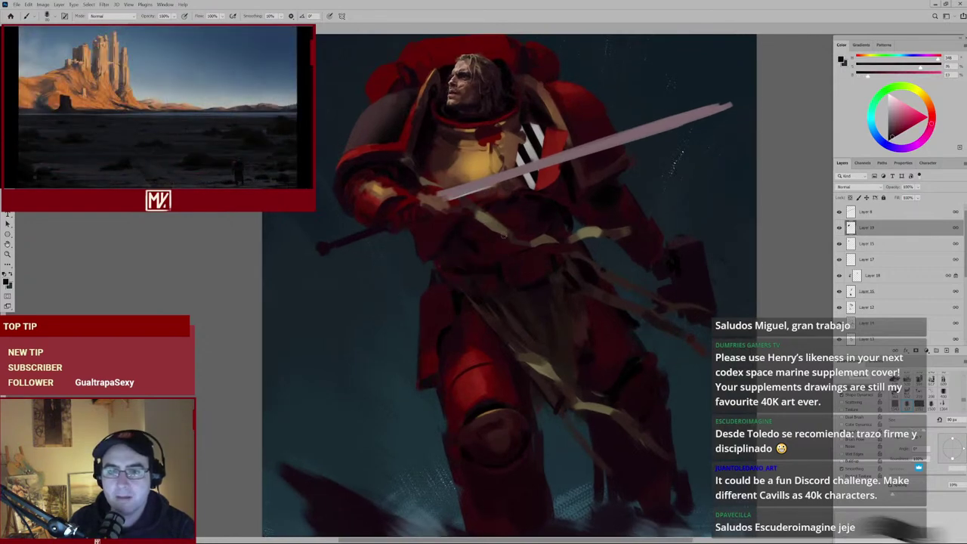
pyautogui.scroll(-5, 508, 229)
pyautogui.scroll(6, 469, 250)
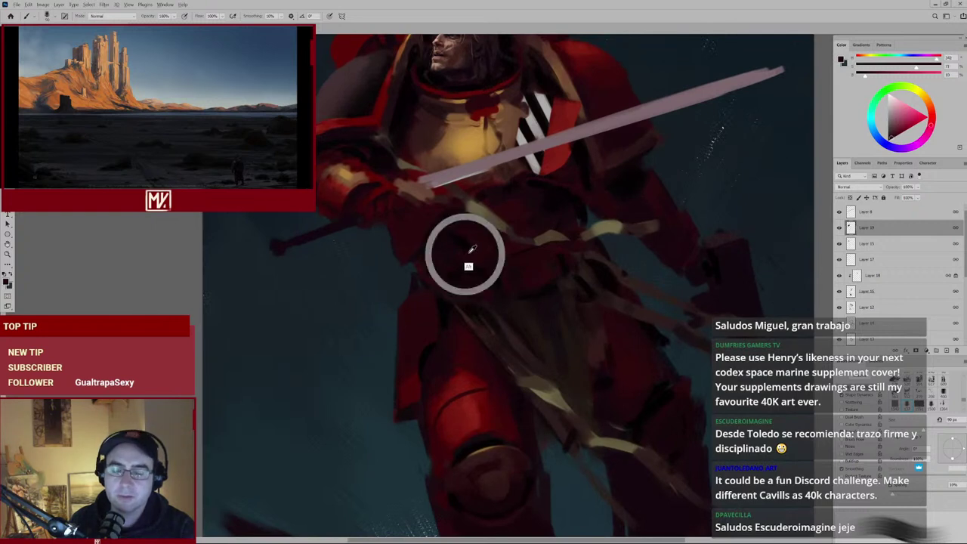
pyautogui.moveTo(427, 240); pyautogui.dragTo(452, 274)
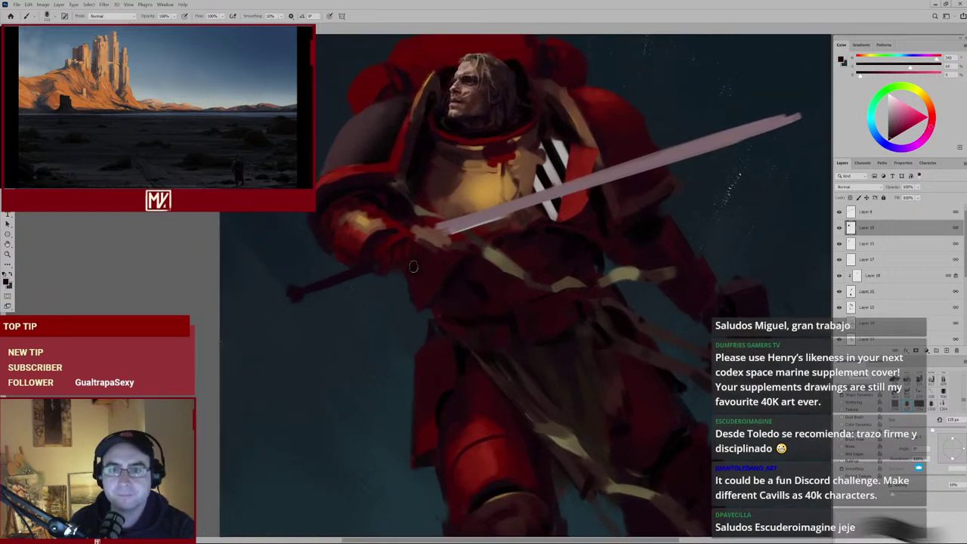
pyautogui.hscroll(-3, 413, 266)
pyautogui.scroll(-3, 565, 273)
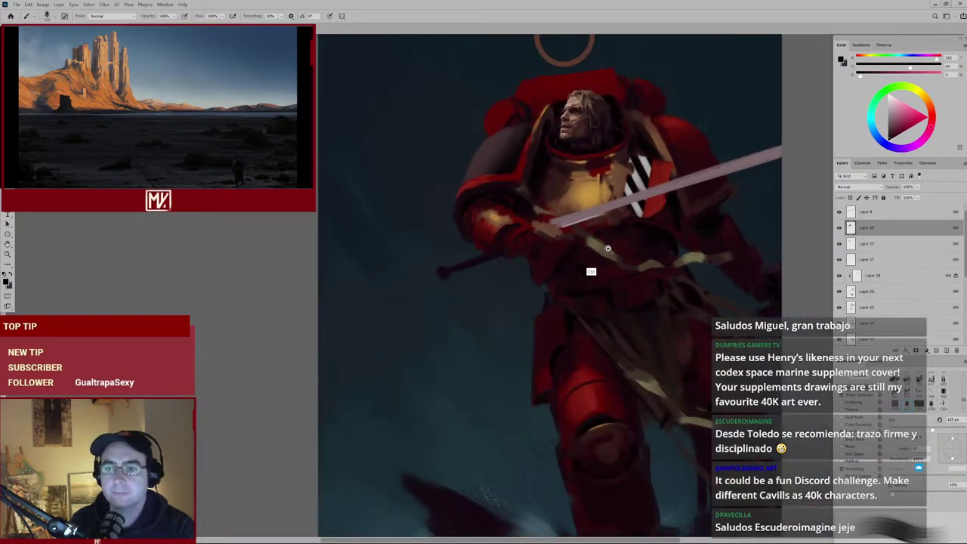
# Activate Layer 16 and paint sampled dark tones onto the trailing leg's armour around the knee.
pyautogui.scroll(-2, 607, 248)
pyautogui.moveTo(522, 251); pyautogui.dragTo(491, 243)
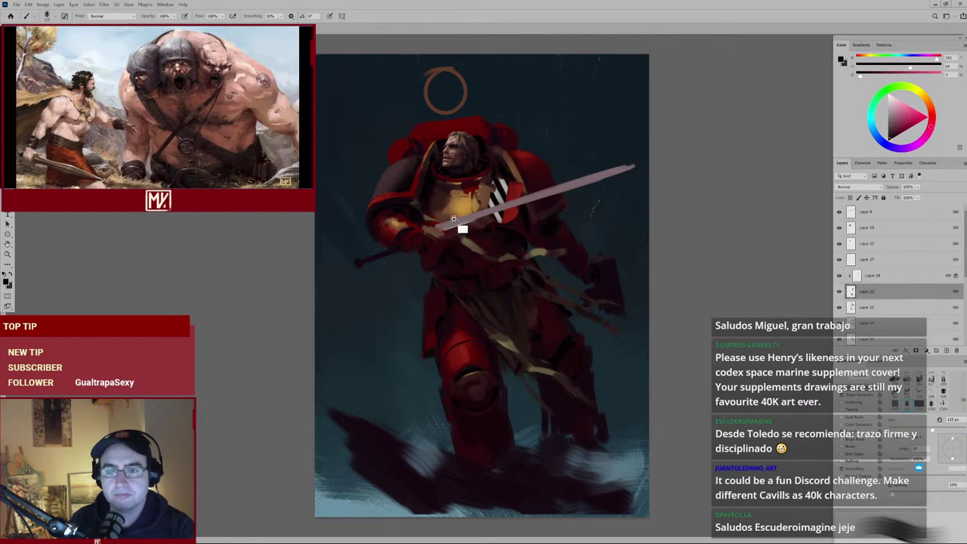
pyautogui.scroll(2, 484, 215)
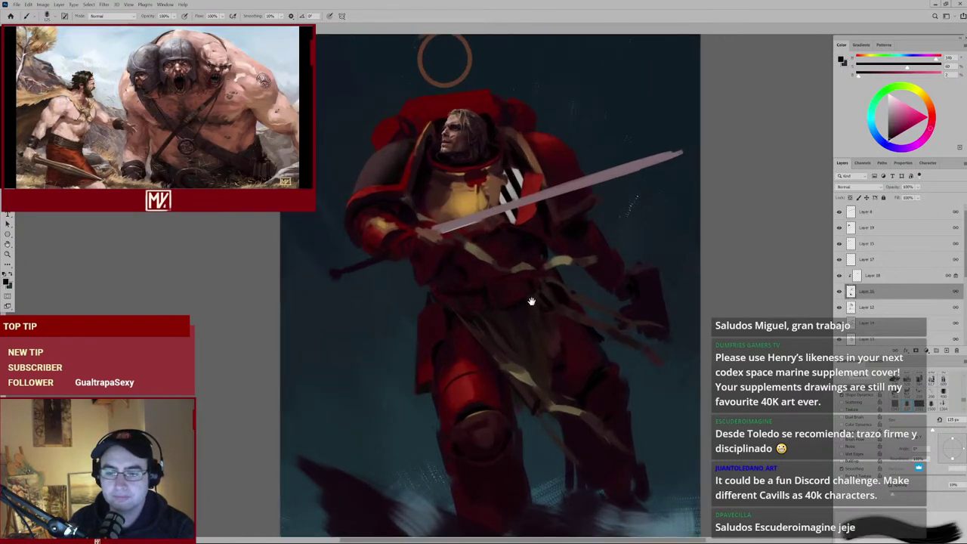
pyautogui.scroll(-2, 528, 313)
pyautogui.scroll(1, 529, 324)
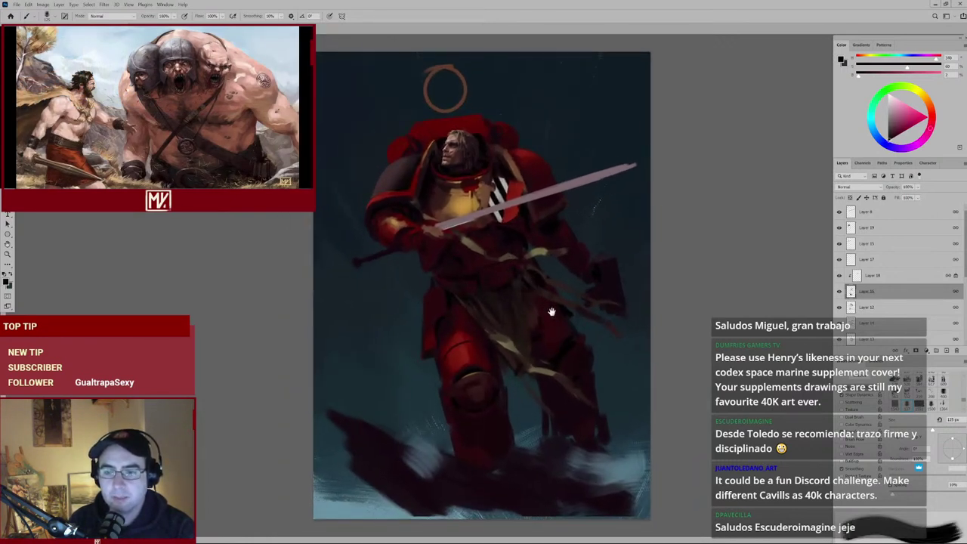
pyautogui.scroll(2, 559, 370)
pyautogui.keyDown('alt'); pyautogui.click(564, 352); pyautogui.keyUp('alt')
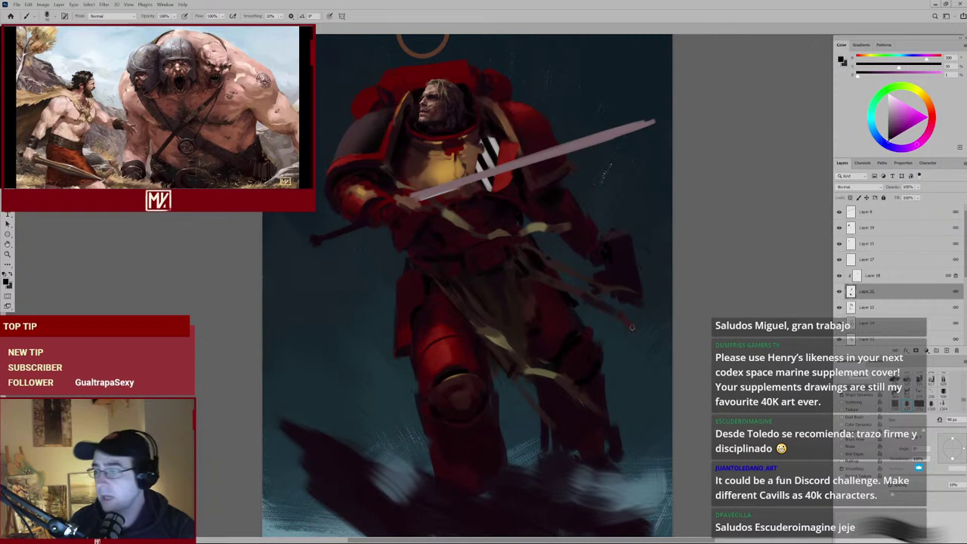
pyautogui.keyDown('alt'); pyautogui.click(592, 363); pyautogui.keyUp('alt')
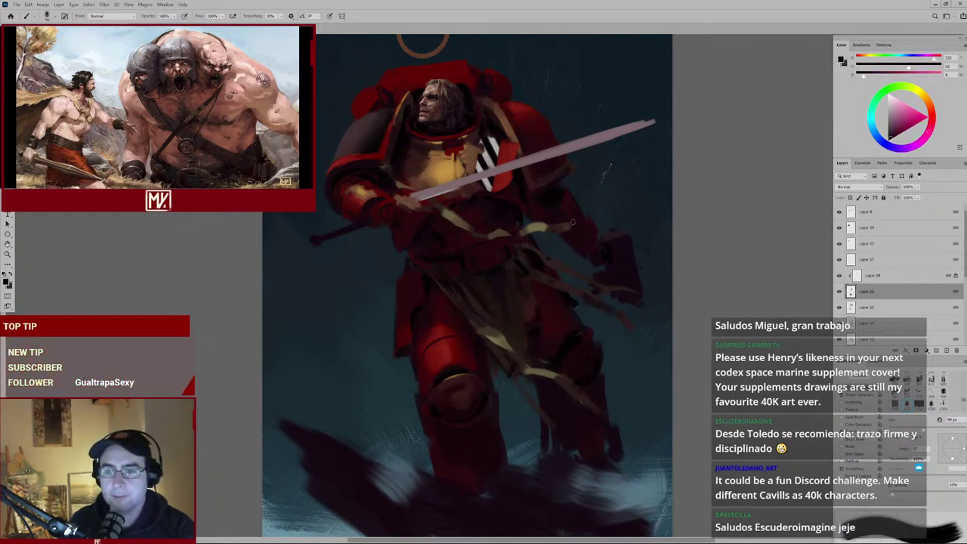
# Rework the far arm's elbow and shoulder pad around the sword with dark and red tones sampled from the armour.
pyautogui.keyDown('alt'); pyautogui.click(560, 202); pyautogui.keyUp('alt')
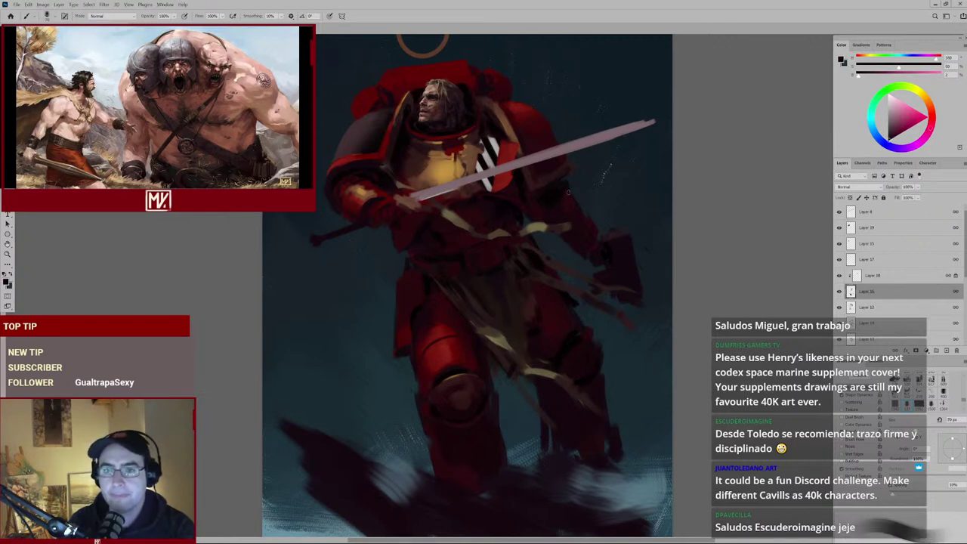
pyautogui.moveTo(555, 192); pyautogui.dragTo(585, 232)
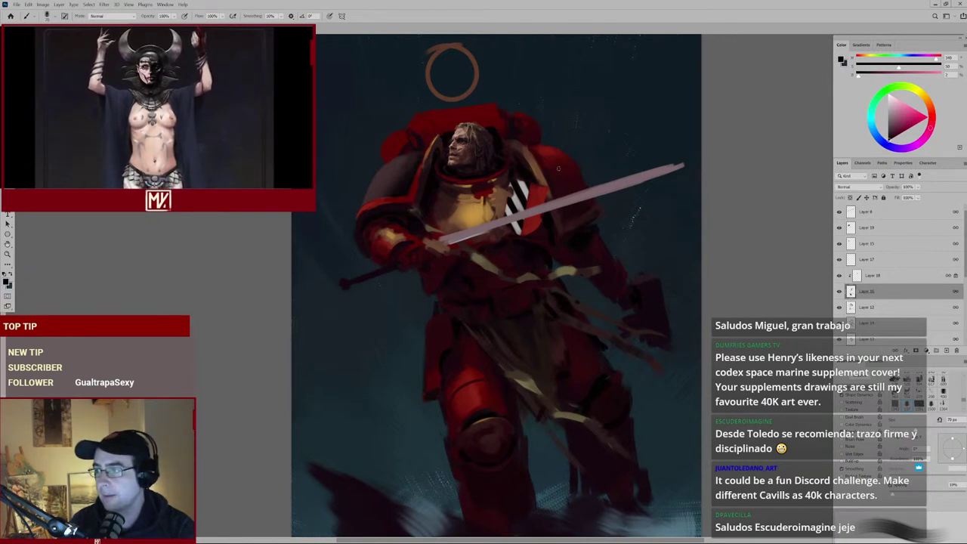
pyautogui.keyDown('alt'); pyautogui.click(551, 187); pyautogui.keyUp('alt')
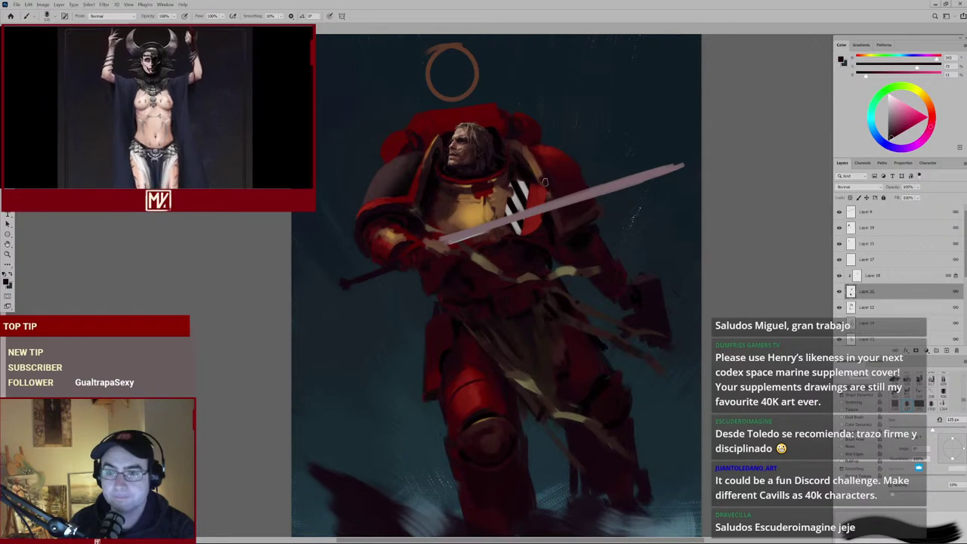
pyautogui.keyDown('alt'); pyautogui.click(577, 205); pyautogui.keyUp('alt')
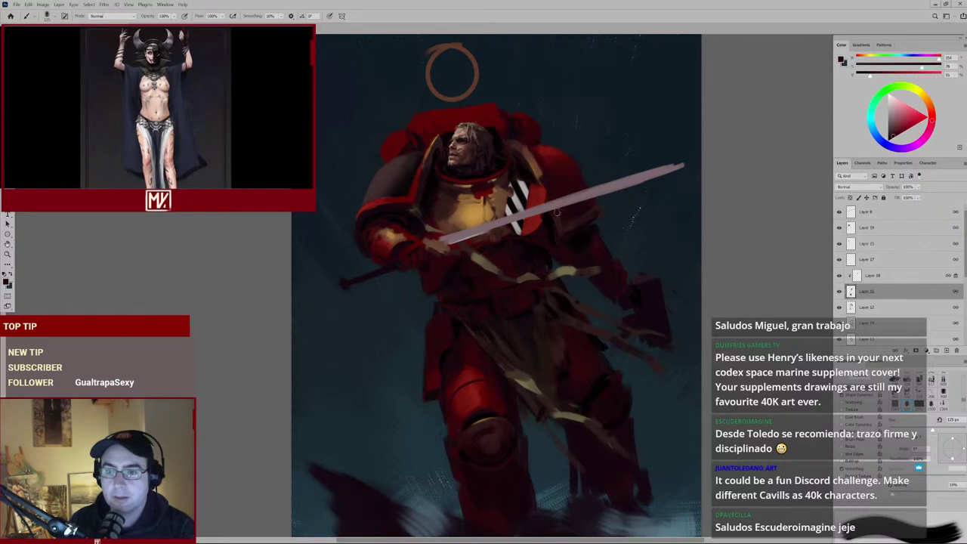
pyautogui.keyDown('alt'); pyautogui.click(582, 218); pyautogui.keyUp('alt')
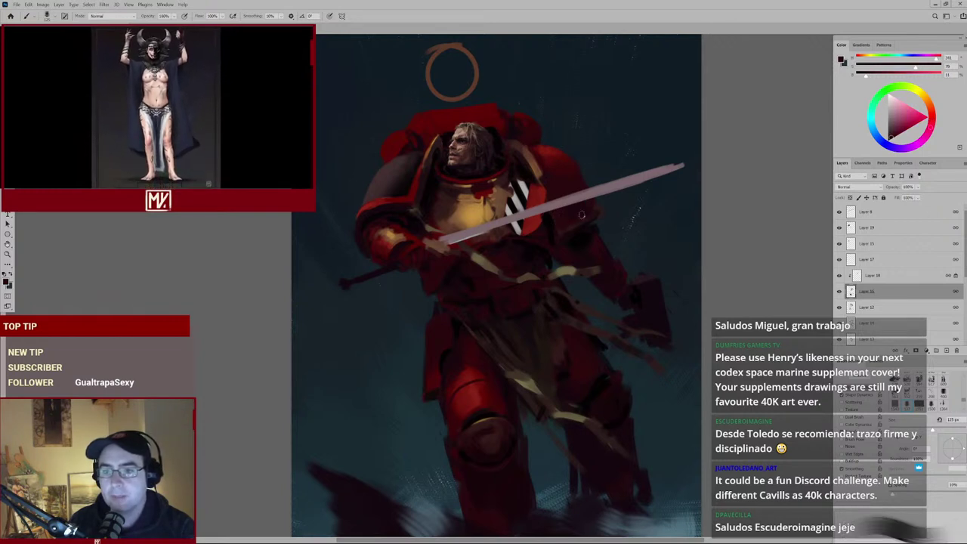
pyautogui.keyDown('alt'); pyautogui.click(586, 203); pyautogui.keyUp('alt')
pyautogui.keyDown('alt'); pyautogui.click(578, 182); pyautogui.keyUp('alt')
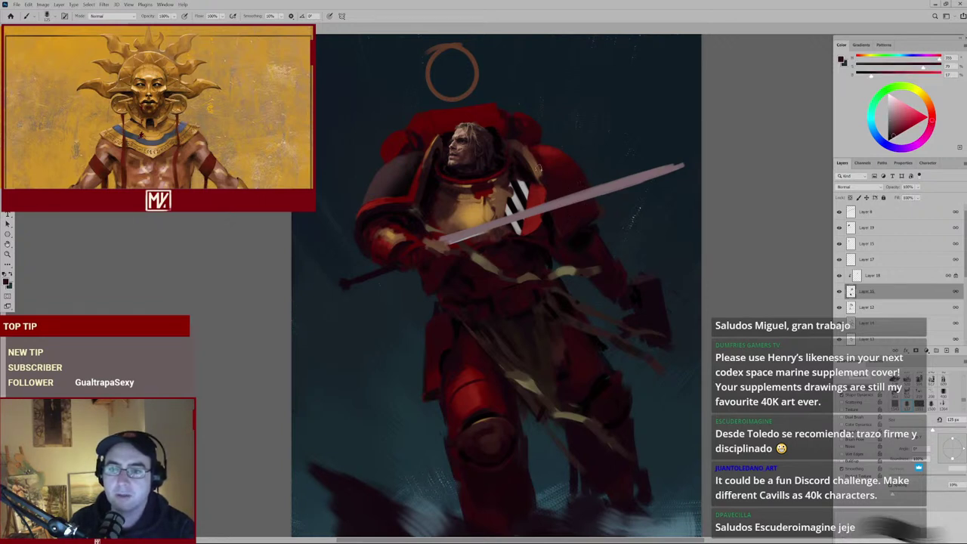
# Activate Layer 19, picked from the sword-arm shoulder pad's red trim, and retouch the trim and shadow beneath it with sampled colours.
pyautogui.scroll(2, 539, 167)
pyautogui.moveTo(527, 132); pyautogui.dragTo(545, 170)
pyautogui.moveTo(363, 259); pyautogui.dragTo(486, 198)
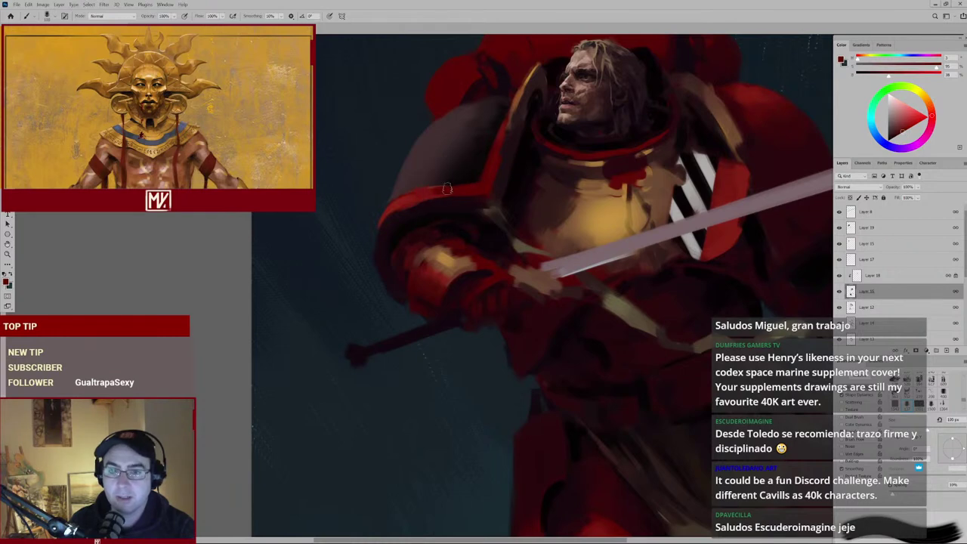
pyautogui.keyDown('ctrl'); pyautogui.click(460, 198); pyautogui.keyUp('ctrl')
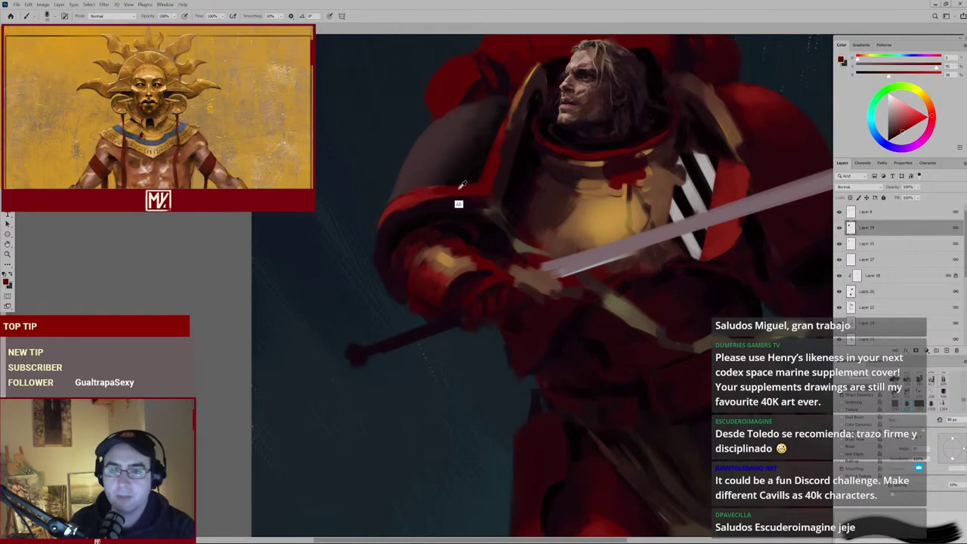
pyautogui.moveTo(475, 187)
pyautogui.mouseDown()
pyautogui.moveTo(450, 217)
pyautogui.moveTo(464, 209)
pyautogui.moveTo(477, 228)
pyautogui.moveTo(484, 220)
pyautogui.moveTo(461, 218)
pyautogui.moveTo(483, 219)
pyautogui.moveTo(498, 262)
pyautogui.moveTo(465, 281)
pyautogui.mouseUp()
pyautogui.keyDown('alt'); pyautogui.click(474, 220); pyautogui.keyUp('alt')
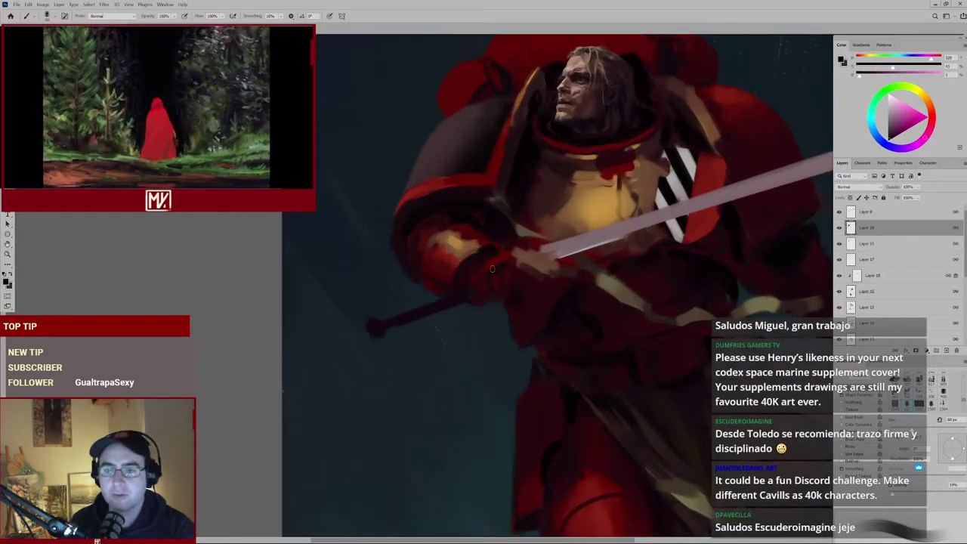
pyautogui.moveTo(519, 227); pyautogui.dragTo(501, 217)
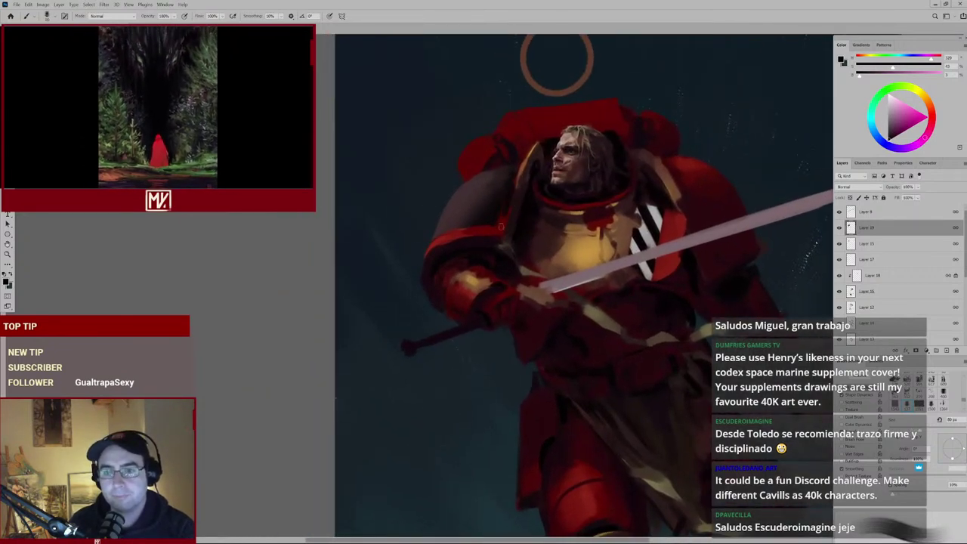
# Refine the inner vertical stretch of the sword-arm shoulder pad's red trim with sampled dark red and grey tones.
pyautogui.keyDown('alt'); pyautogui.click(501, 219); pyautogui.keyUp('alt')
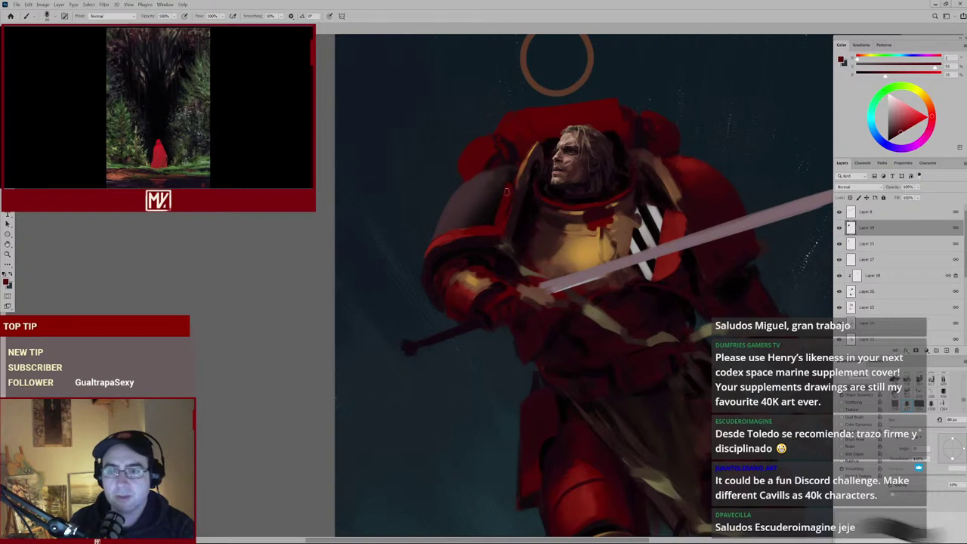
pyautogui.keyDown('alt'); pyautogui.click(502, 181); pyautogui.keyUp('alt')
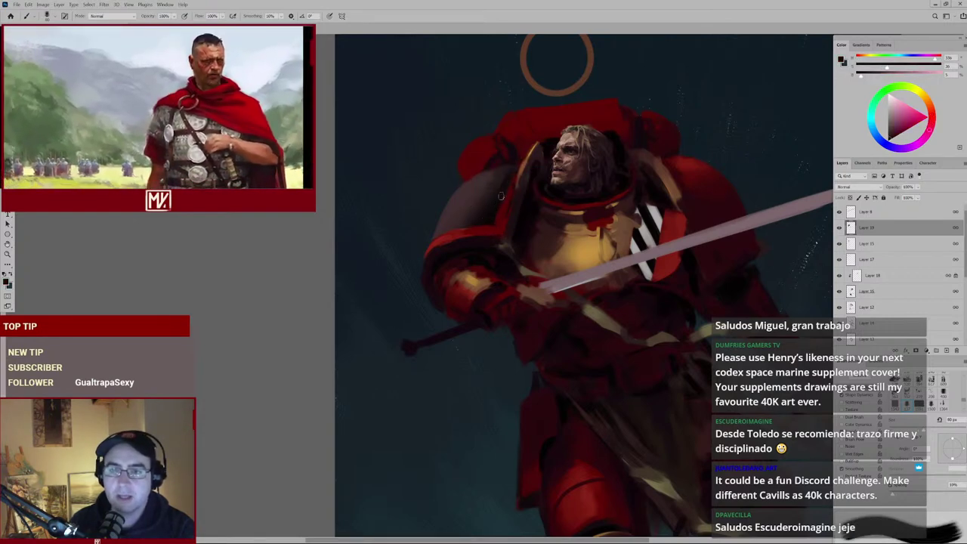
pyautogui.keyDown('alt'); pyautogui.click(504, 185); pyautogui.keyUp('alt')
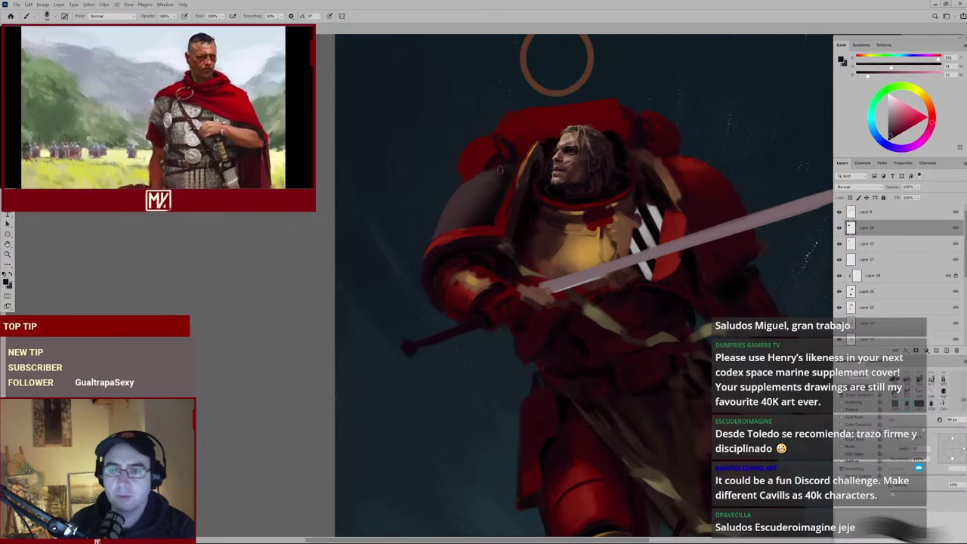
pyautogui.keyDown('alt'); pyautogui.click(510, 159); pyautogui.keyUp('alt')
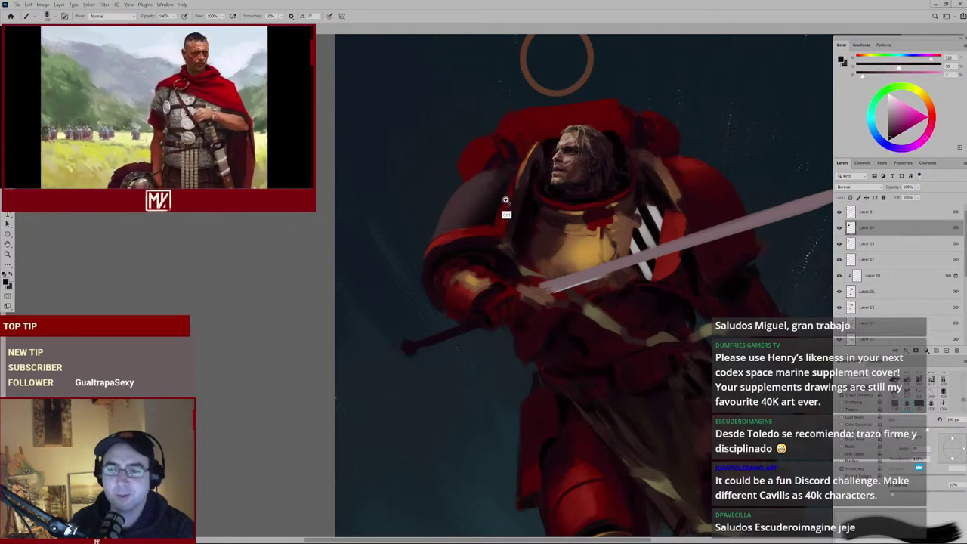
# Deepen the shadow under the outer end of the sword-arm shoulder pad's rim with a sampled dark tone.
pyautogui.scroll(-4, 511, 207)
pyautogui.scroll(4, 457, 198)
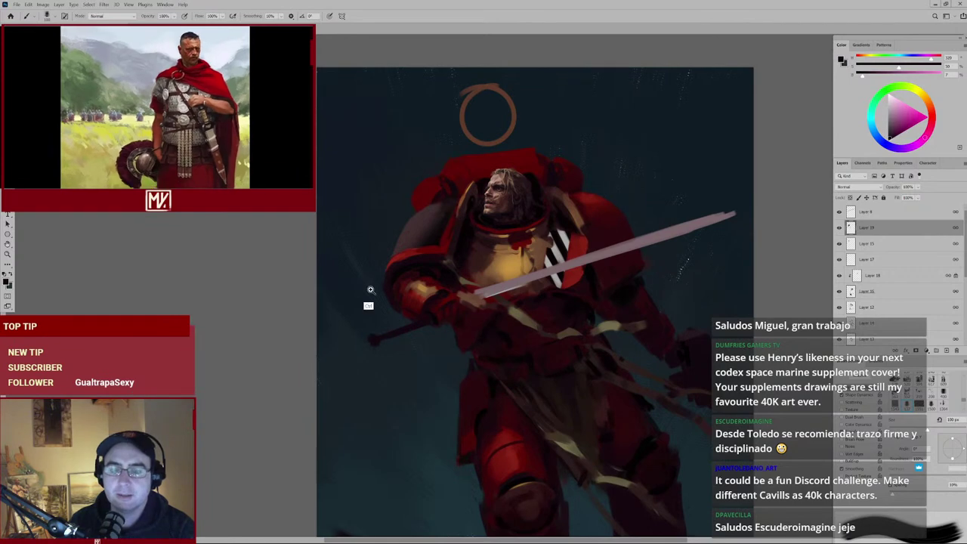
pyautogui.scroll(2, 457, 197)
pyautogui.keyDown('alt'); pyautogui.click(419, 239); pyautogui.keyUp('alt')
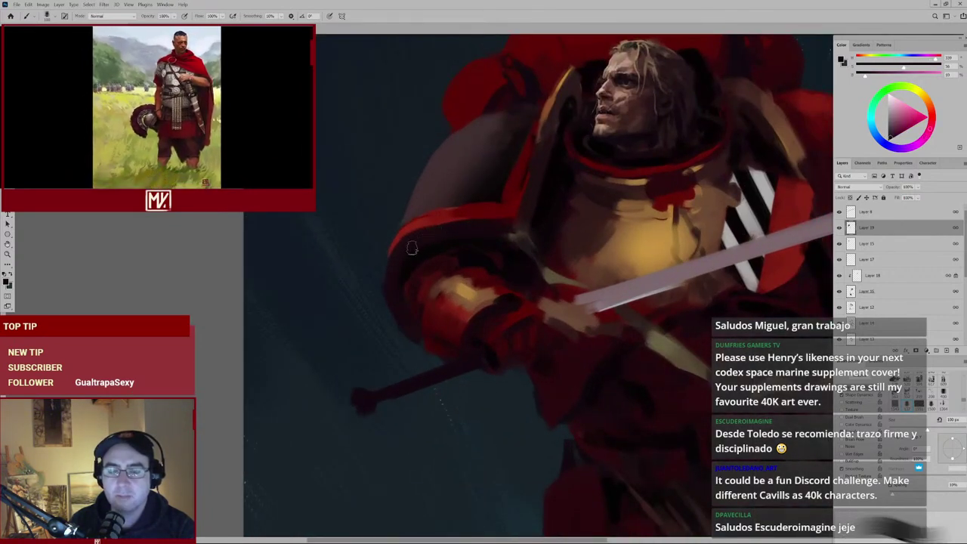
pyautogui.scroll(-4, 419, 281)
pyautogui.scroll(2, 419, 281)
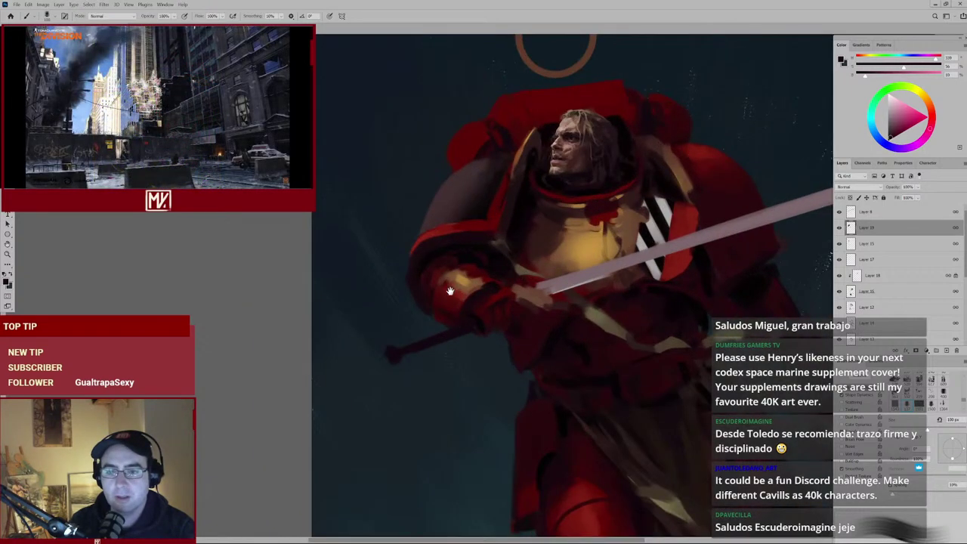
# Clean up the lower red rim of the sword-arm shoulder pad, alternating sampled reds with the dark tones beside it.
pyautogui.keyDown('alt'); pyautogui.click(491, 199); pyautogui.keyUp('alt')
pyautogui.keyDown('alt'); pyautogui.click(482, 219); pyautogui.keyUp('alt')
pyautogui.keyDown('alt'); pyautogui.click(428, 237); pyautogui.keyUp('alt')
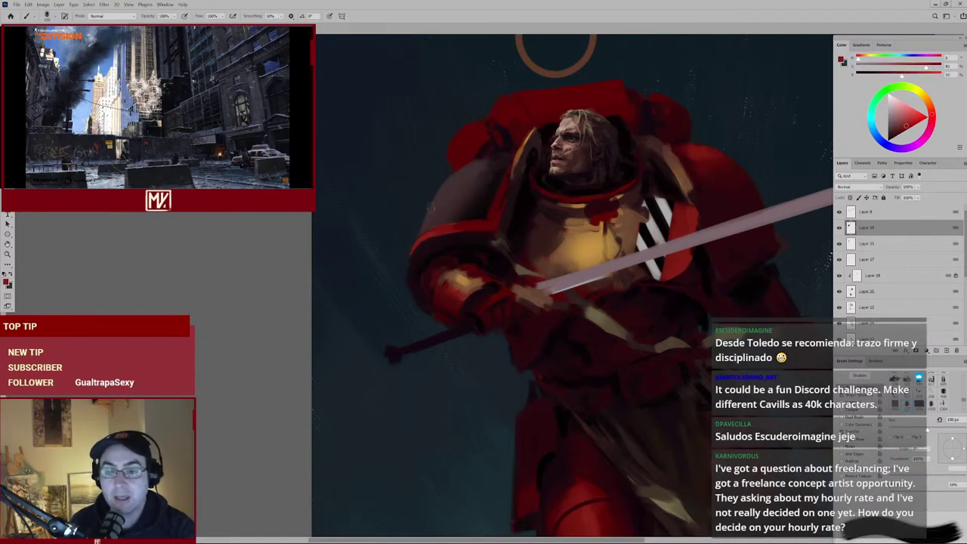
pyautogui.keyDown('alt'); pyautogui.click(453, 226); pyautogui.keyUp('alt')
pyautogui.keyDown('alt'); pyautogui.click(451, 224); pyautogui.keyUp('alt')
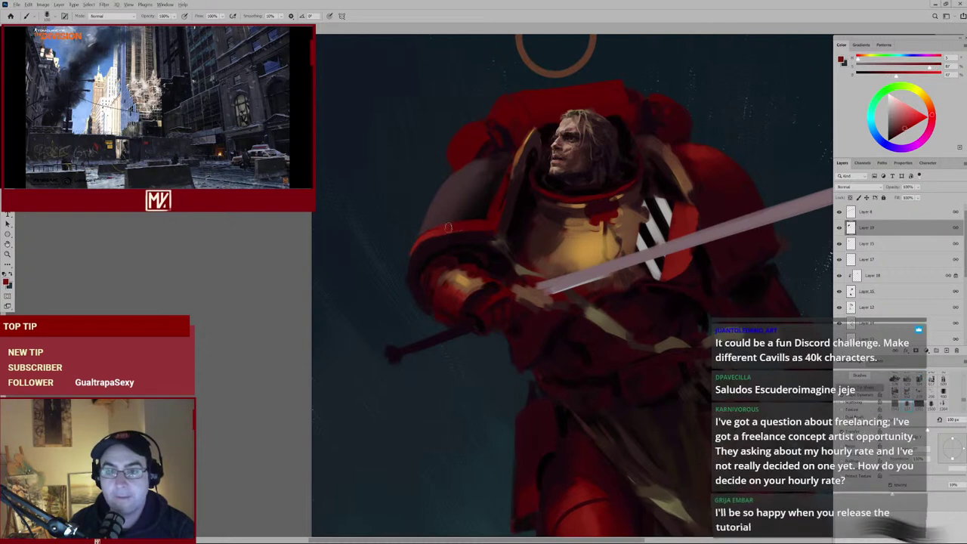
pyautogui.keyDown('alt'); pyautogui.click(444, 239); pyautogui.keyUp('alt')
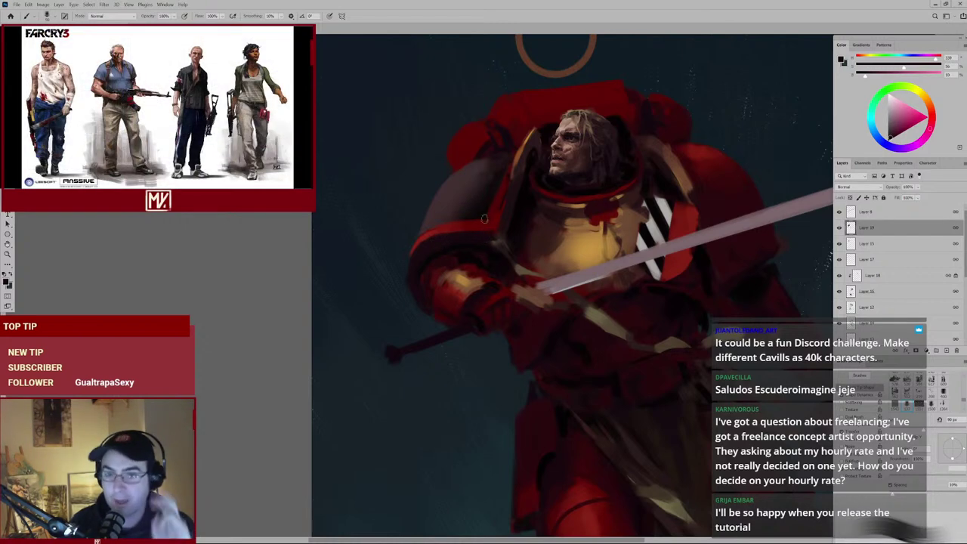
pyautogui.keyDown('alt'); pyautogui.click(444, 248); pyautogui.keyUp('alt')
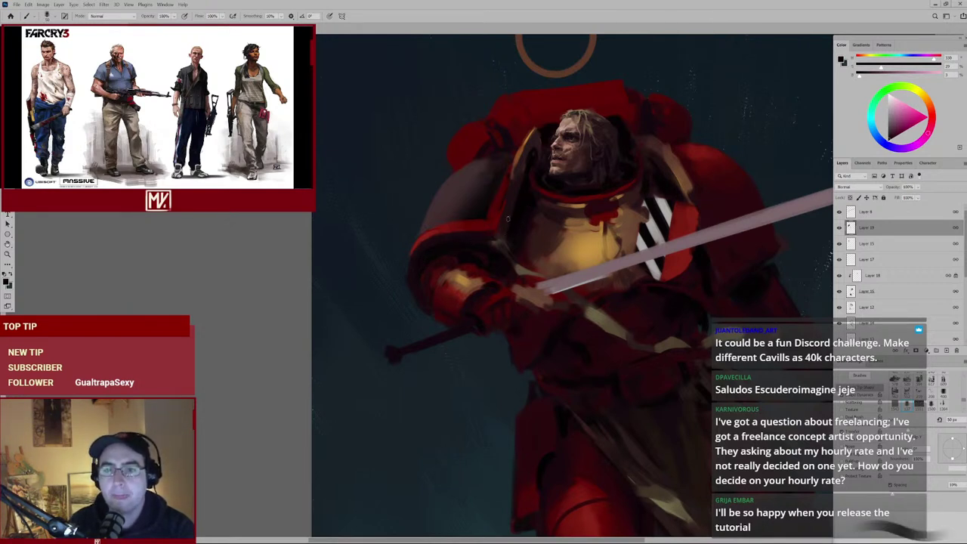
# Reduce the brush to 40 px and refine the gold edging beside the collar on the sword-arm side with sampled orange and dark tones.
pyautogui.keyDown('alt'); pyautogui.click(503, 220); pyautogui.keyUp('alt')
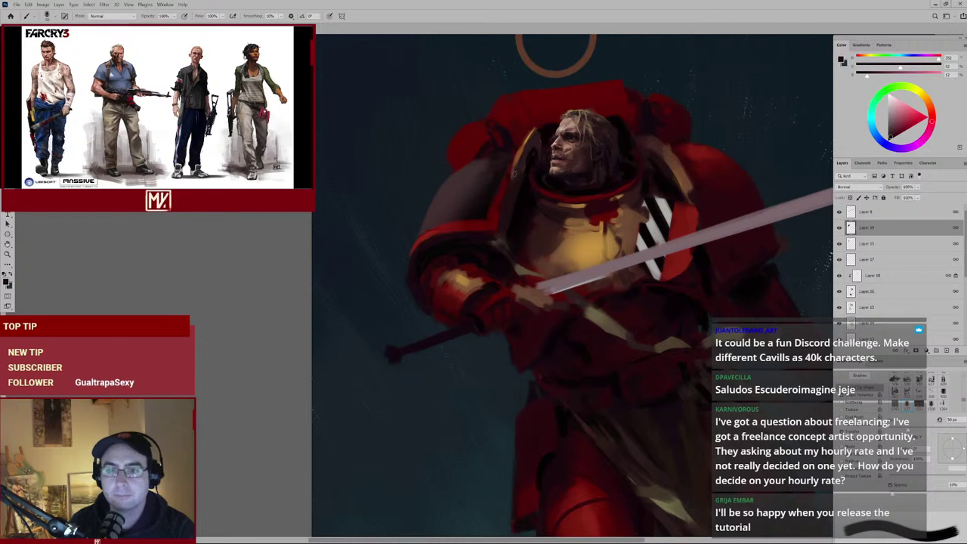
pyautogui.keyDown('alt'); pyautogui.click(530, 136); pyautogui.keyUp('alt')
pyautogui.press('[')
pyautogui.keyDown('alt'); pyautogui.click(534, 128); pyautogui.keyUp('alt')
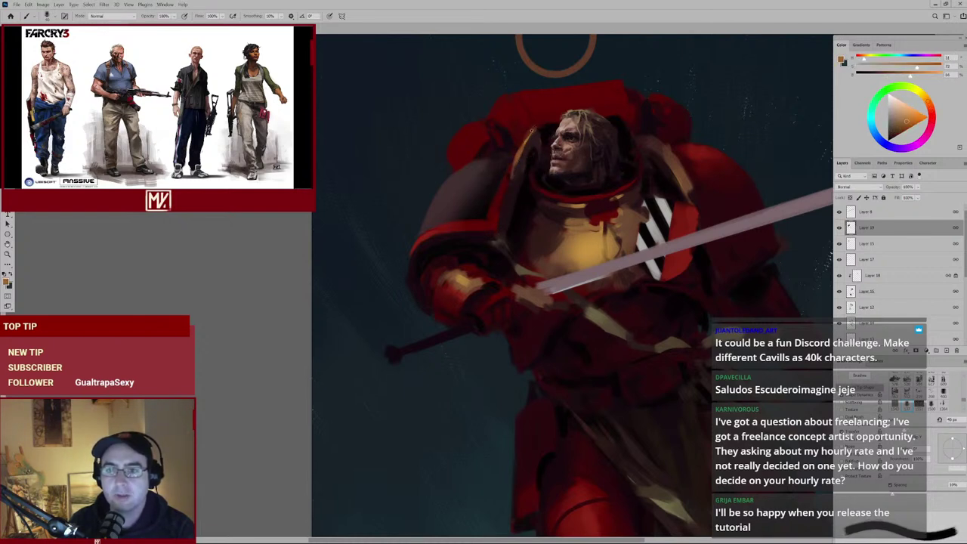
pyautogui.keyDown('alt'); pyautogui.click(536, 148); pyautogui.keyUp('alt')
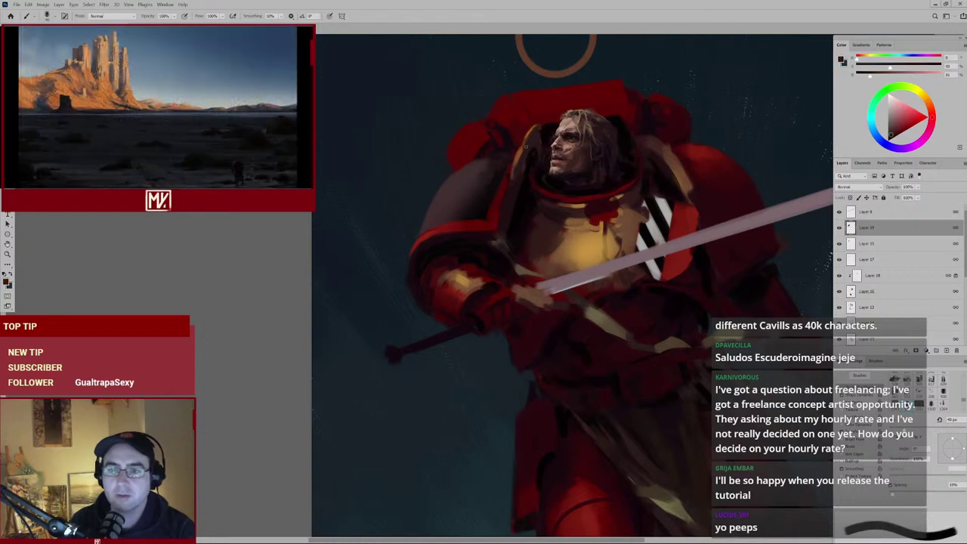
pyautogui.moveTo(514, 188); pyautogui.dragTo(521, 186)
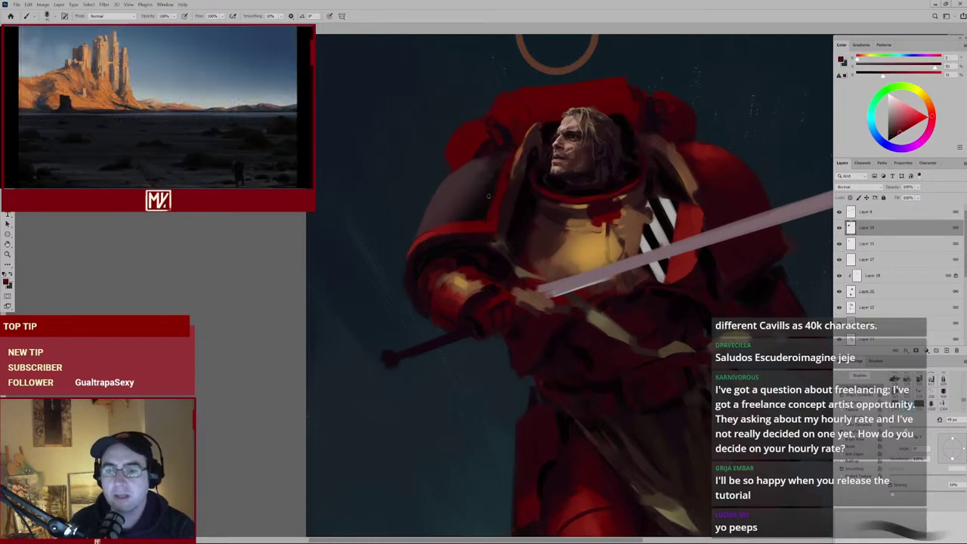
# Sharpen the outer end of the sword-arm shoulder pad's red rim, alternating sampled reds with the dark tones beneath it.
pyautogui.scroll(2, 491, 226)
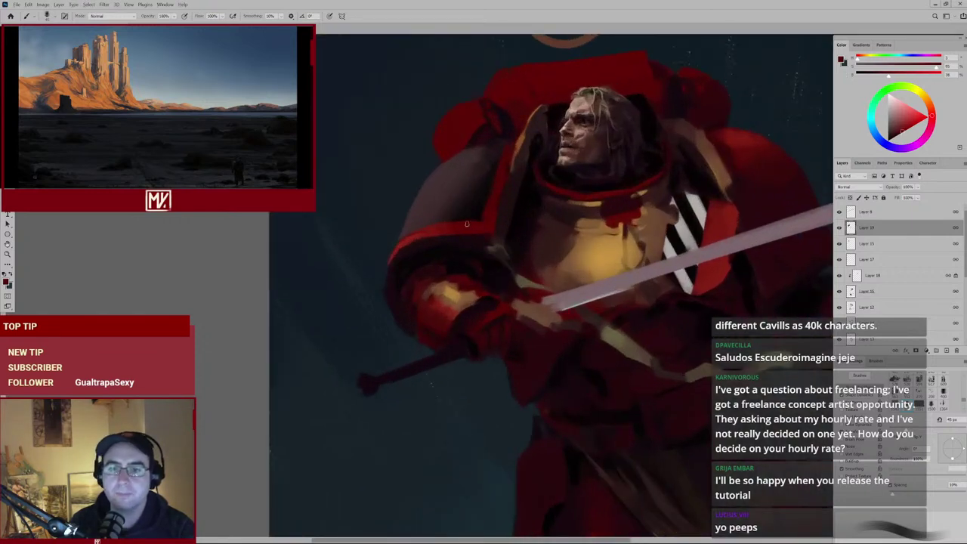
pyautogui.keyDown('alt'); pyautogui.click(412, 237); pyautogui.keyUp('alt')
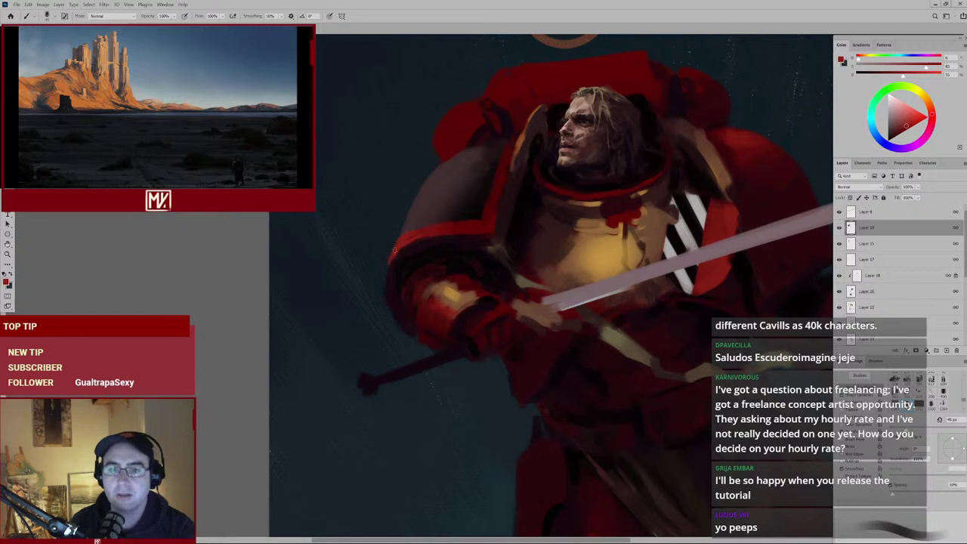
pyautogui.keyDown('alt'); pyautogui.click(407, 248); pyautogui.keyUp('alt')
pyautogui.keyDown('alt'); pyautogui.click(410, 255); pyautogui.keyUp('alt')
pyautogui.keyDown('alt'); pyautogui.click(394, 256); pyautogui.keyUp('alt')
pyautogui.keyDown('alt'); pyautogui.click(395, 258); pyautogui.keyUp('alt')
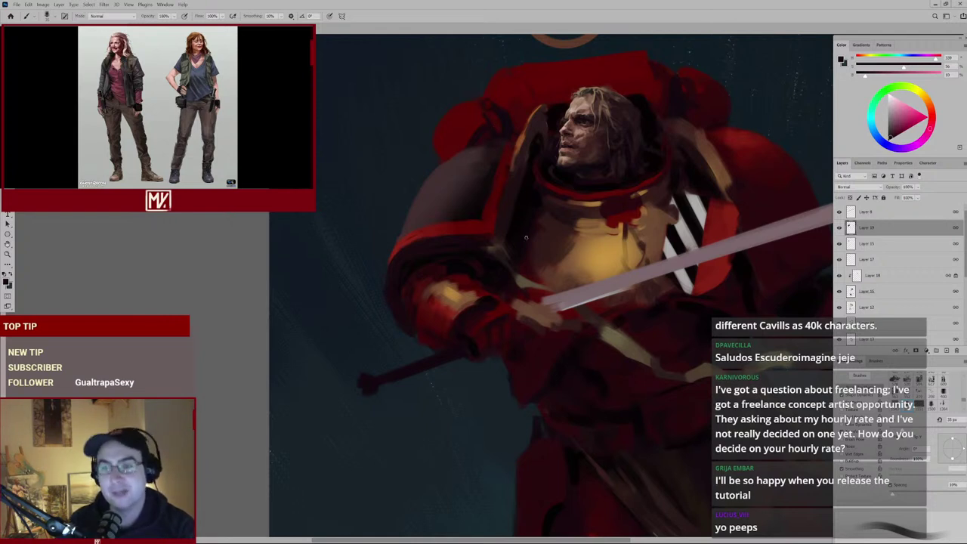
# Refine the red panel beside the black and white chest stripes with sampled red and the dark tone below it.
pyautogui.moveTo(545, 222); pyautogui.dragTo(433, 230)
pyautogui.keyDown('alt'); pyautogui.click(624, 215); pyautogui.keyUp('alt')
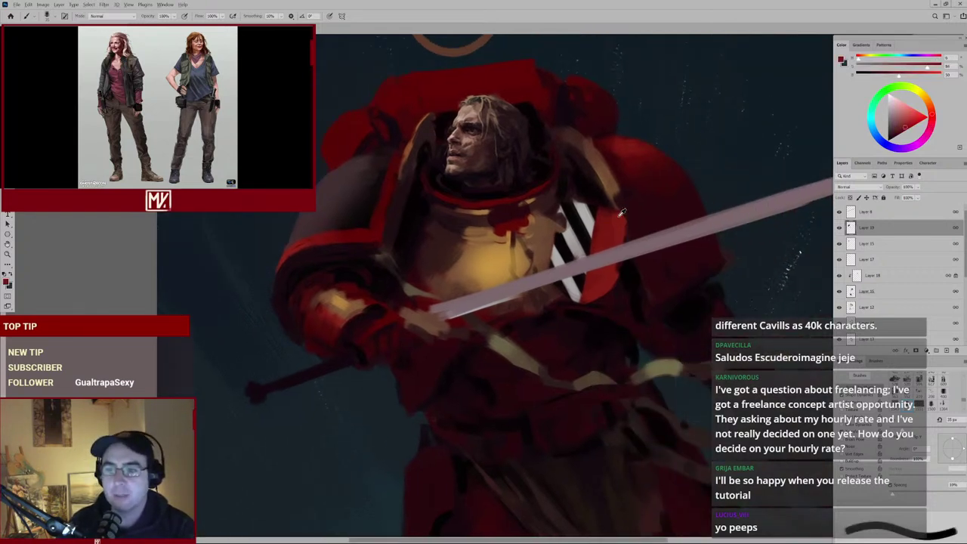
pyautogui.moveTo(625, 225); pyautogui.dragTo(580, 275)
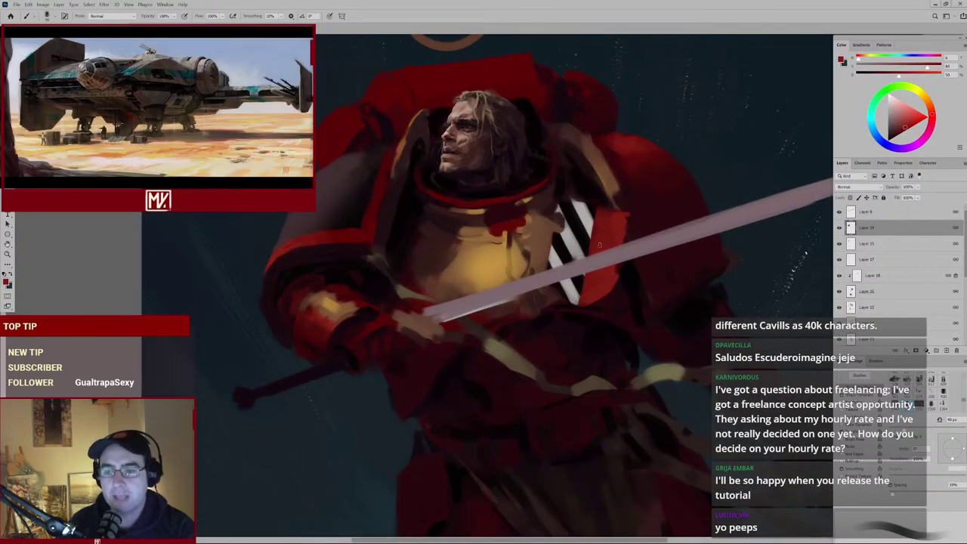
pyautogui.keyDown('alt'); pyautogui.click(578, 315); pyautogui.keyUp('alt')
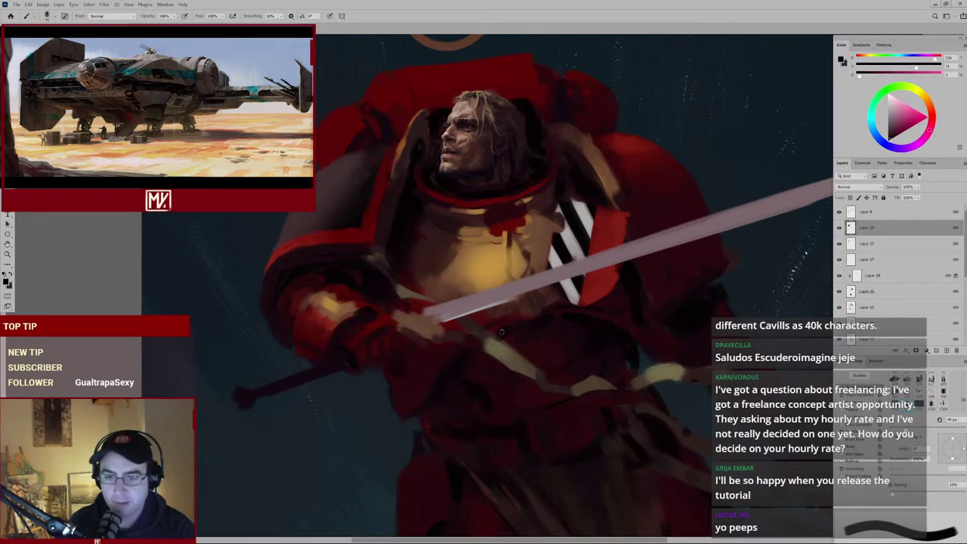
# Refine the golden chest plate around its lower edge below the sword with sampled dark brown and gold tones.
pyautogui.hotkey('ctrl', '-')
pyautogui.hotkey('ctrl', '-')
pyautogui.hotkey('ctrl', '-')
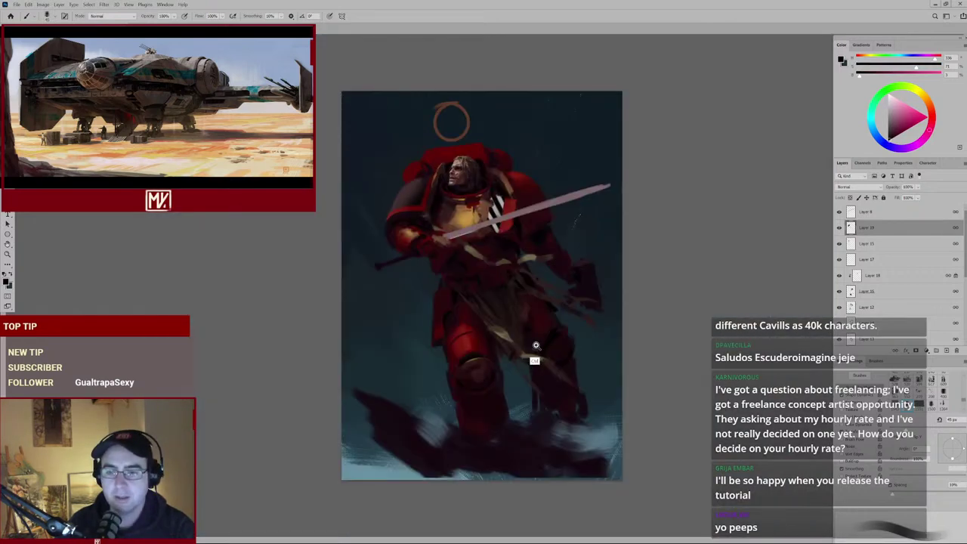
pyautogui.hotkey('ctrl', '+')
pyautogui.hotkey('ctrl', '+')
pyautogui.hotkey('ctrl', '+')
pyautogui.keyDown('alt'); pyautogui.click(532, 308); pyautogui.keyUp('alt')
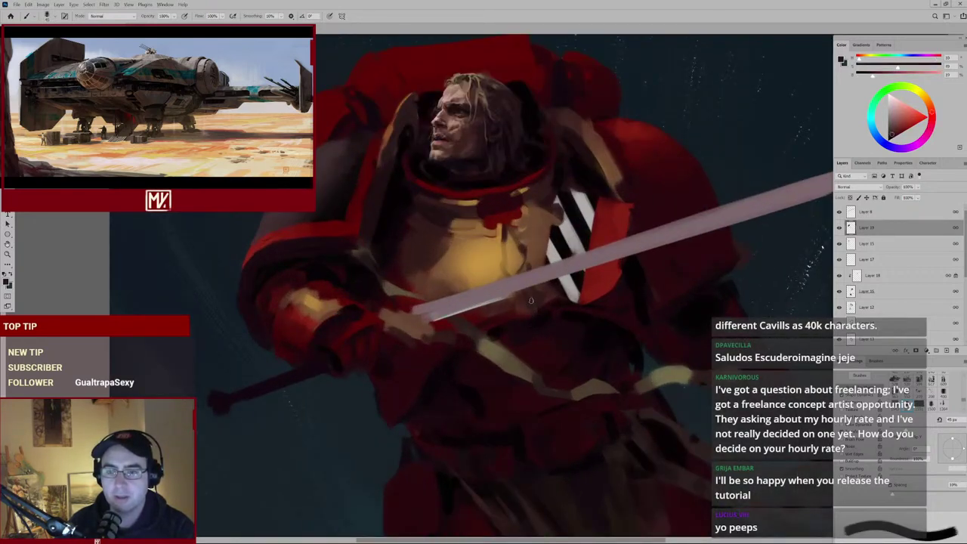
pyautogui.keyDown('alt'); pyautogui.click(492, 271); pyautogui.keyUp('alt')
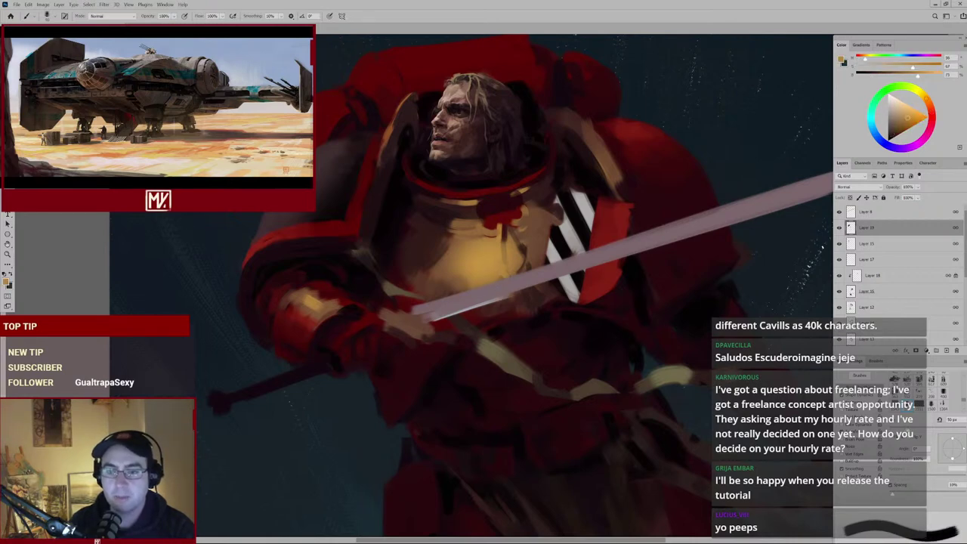
# Define the belt and its pouches at the waist with sampled near-black and dark red tones.
pyautogui.hotkey('ctrl', '0')
pyautogui.hotkey('ctrl', '+')
pyautogui.hotkey('ctrl', '+')
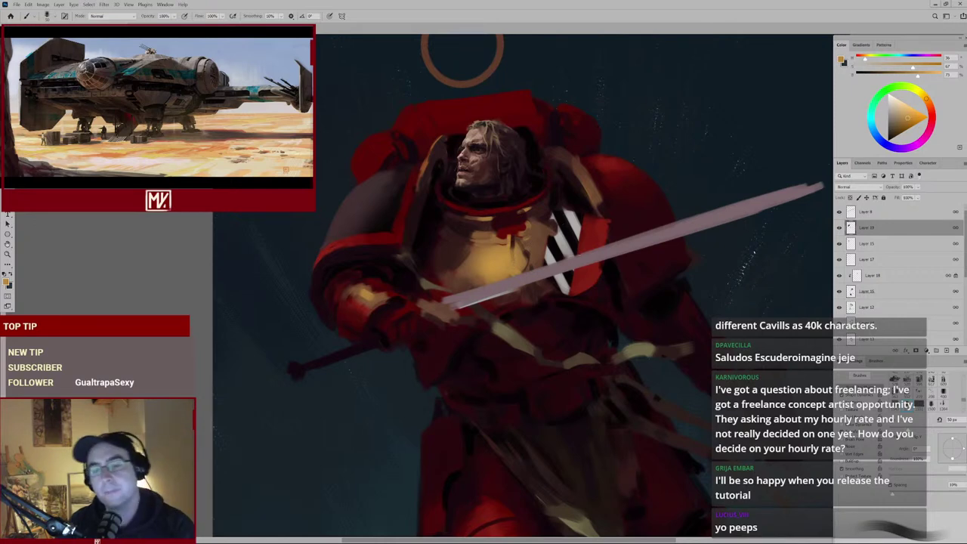
pyautogui.hotkey('ctrl', '0')
pyautogui.hotkey('ctrl', '+')
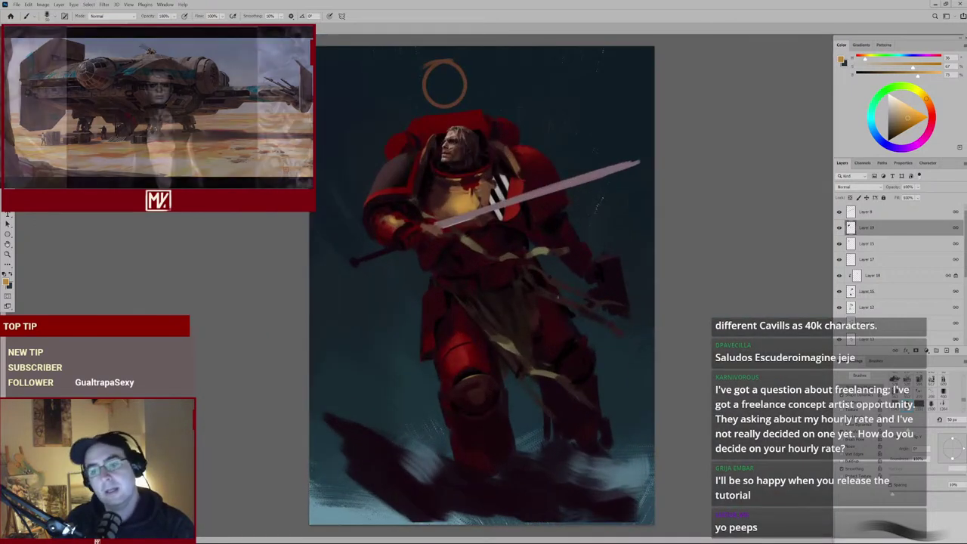
pyautogui.hotkey('ctrl', '+')
pyautogui.keyDown('ctrl'); pyautogui.click(454, 280); pyautogui.keyUp('ctrl')
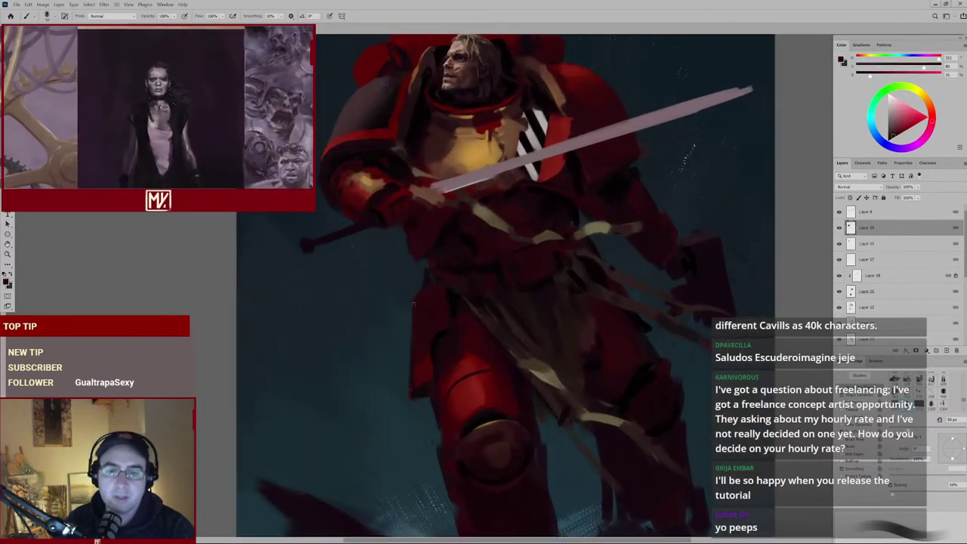
pyautogui.keyDown('ctrl'); pyautogui.click(548, 282); pyautogui.keyUp('ctrl')
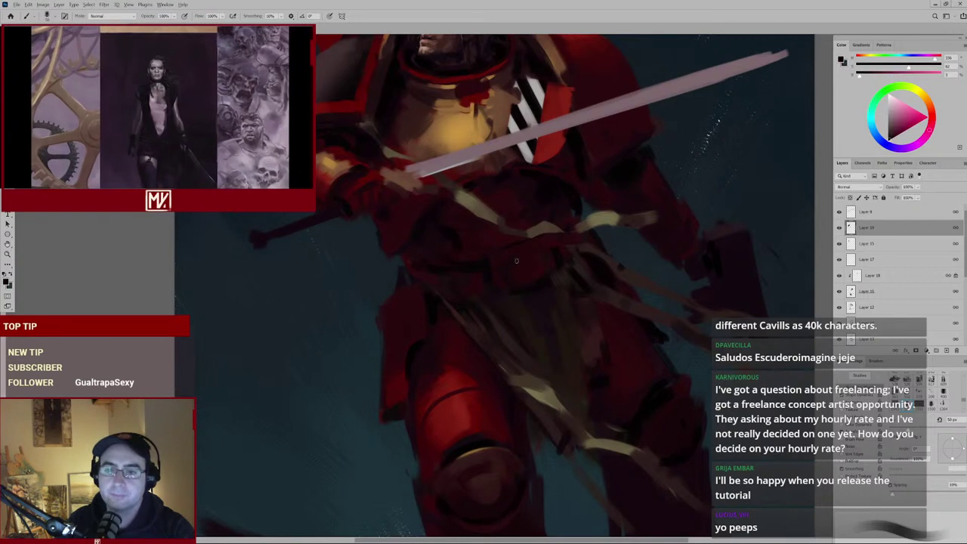
pyautogui.keyDown('alt'); pyautogui.click(482, 275); pyautogui.keyUp('alt')
pyautogui.keyDown('alt'); pyautogui.click(482, 274); pyautogui.keyUp('alt')
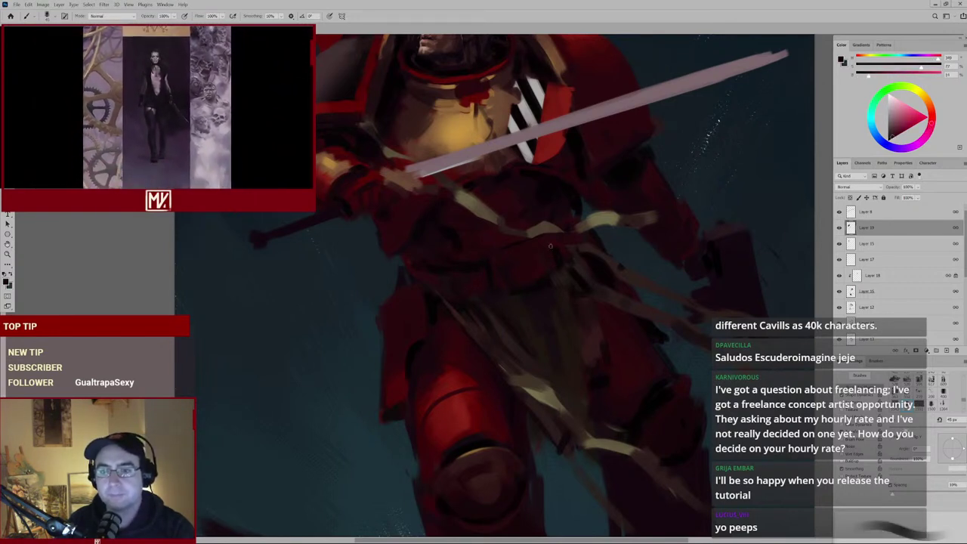
# Refine the abdomen armour around the pale ribbon and the top of the waist cloth with sampled dark tones at 50 px.
pyautogui.keyDown('alt'); pyautogui.click(524, 237); pyautogui.keyUp('alt')
pyautogui.keyDown('alt'); pyautogui.click(563, 188); pyautogui.keyUp('alt')
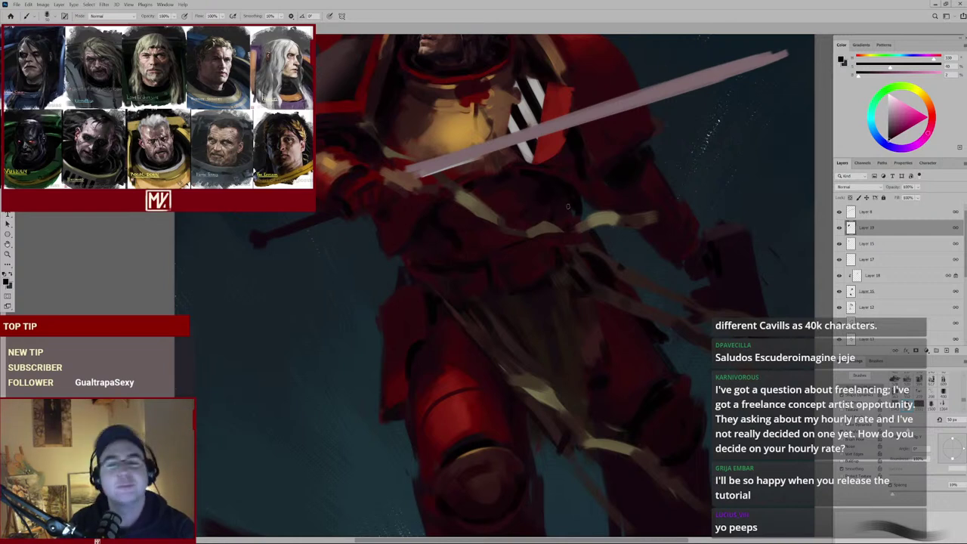
pyautogui.keyDown('alt'); pyautogui.click(577, 295); pyautogui.keyUp('alt')
# Tidy the lower corner of the hip plate on the sword-arm side with dark tones at 60 px.
pyautogui.scroll(-10, 574, 278)
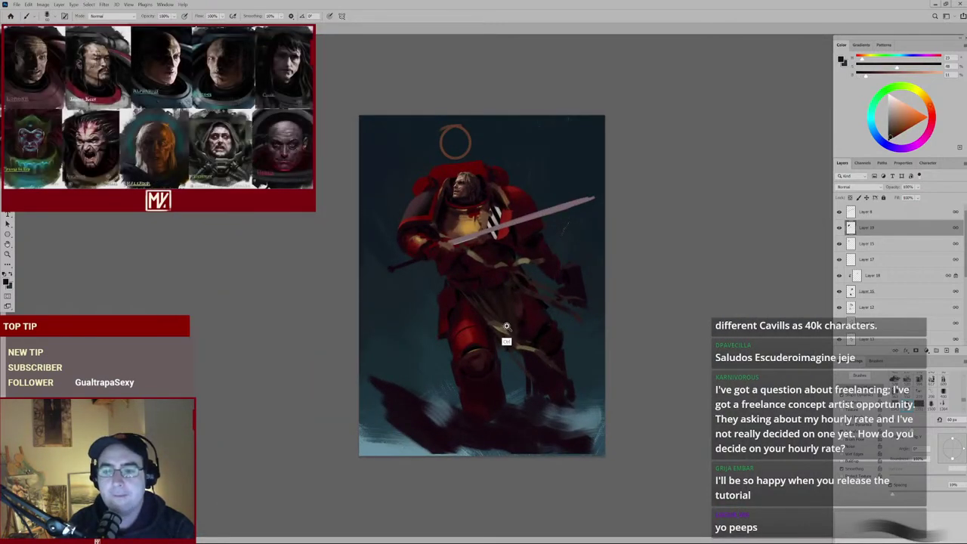
pyautogui.scroll(2, 527, 305)
pyautogui.scroll(2, 518, 300)
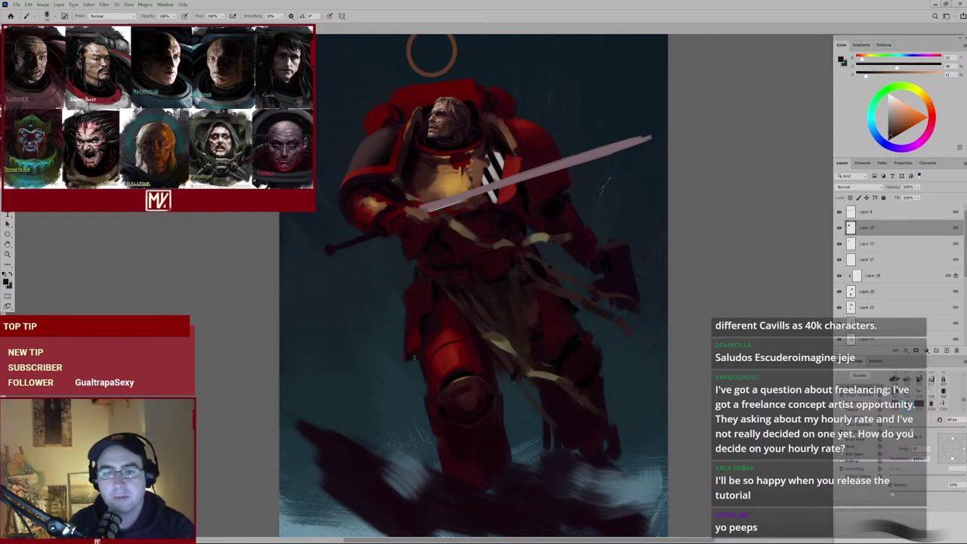
pyautogui.keyDown('alt'); pyautogui.click(421, 339); pyautogui.keyUp('alt')
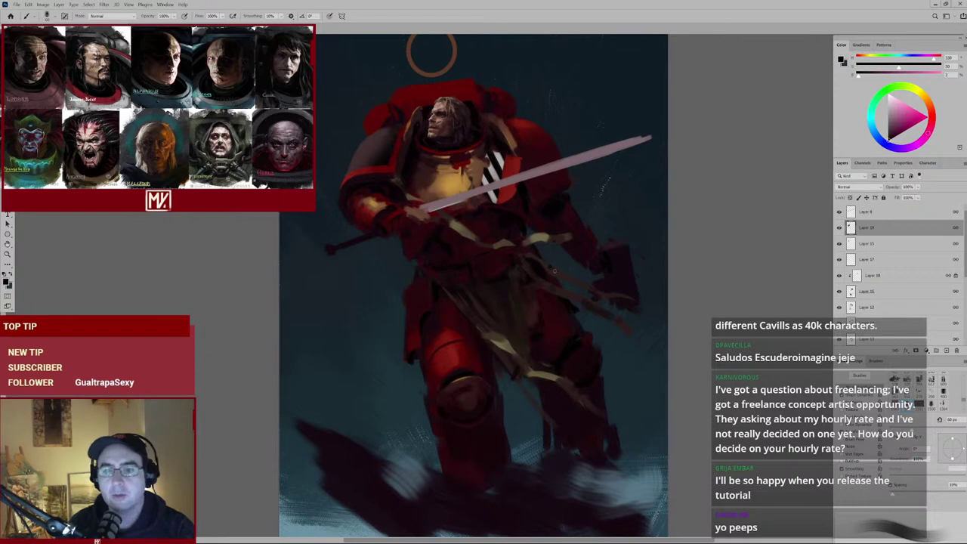
# Enlarge the brush to 80 px and rework the torso side beneath the striped panel with a sampled dark red.
pyautogui.scroll(3, 544, 273)
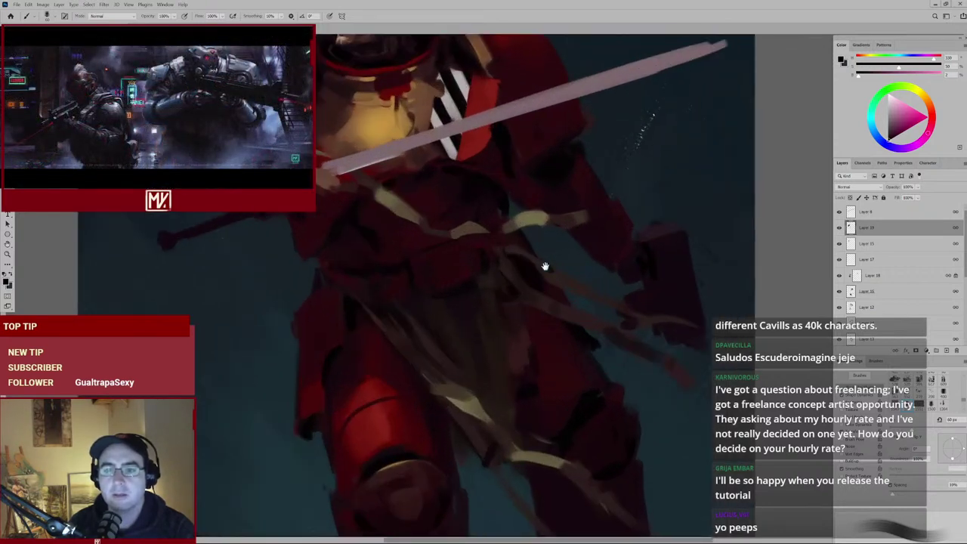
pyautogui.keyDown('alt'); pyautogui.click(485, 173); pyautogui.keyUp('alt')
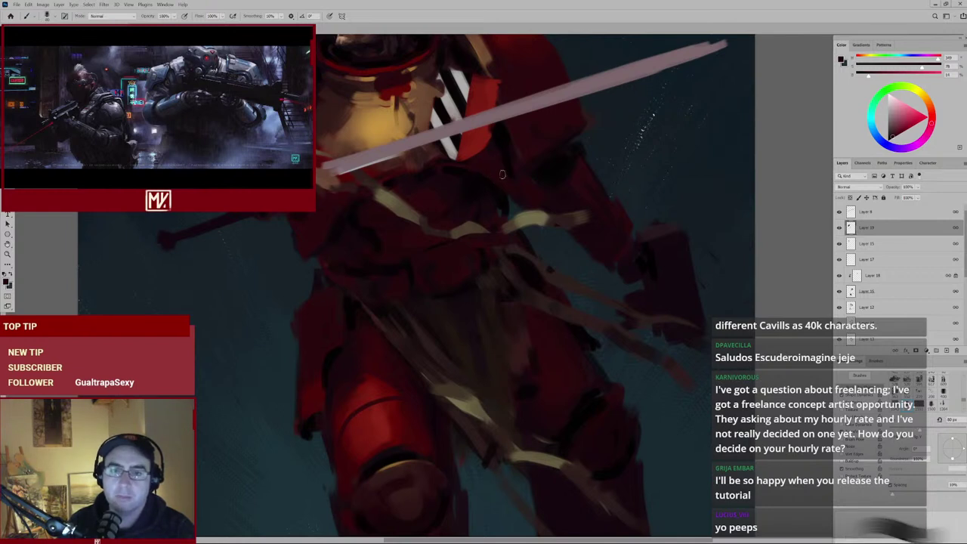
pyautogui.moveTo(486, 218)
pyautogui.mouseDown()
pyautogui.moveTo(491, 254)
pyautogui.moveTo(464, 267)
pyautogui.moveTo(435, 249)
pyautogui.moveTo(477, 237)
pyautogui.moveTo(527, 241)
pyautogui.mouseUp()
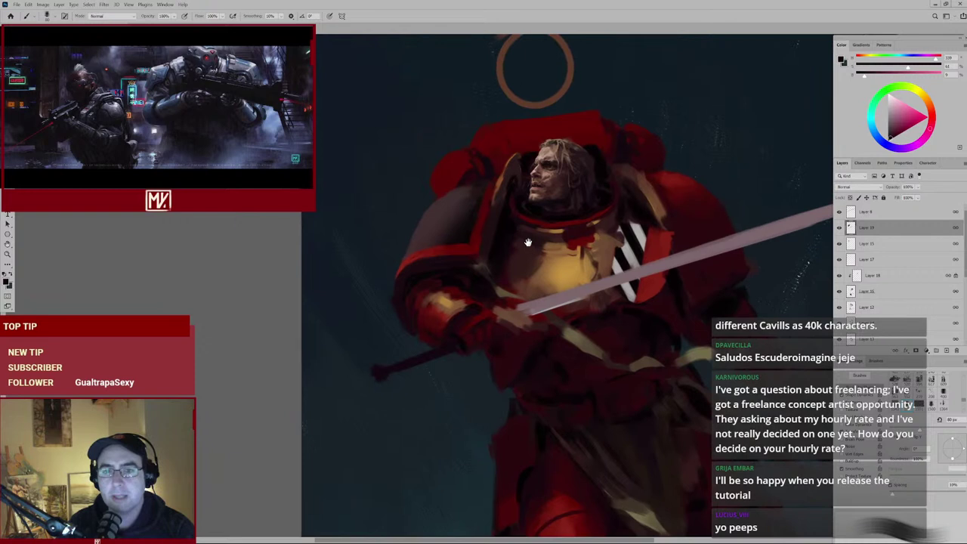
# Clean up the boundary between the sword-arm pad's vertical red trim and the collar edging with sampled red, brown and near-black tones.
pyautogui.keyDown('alt'); pyautogui.click(475, 241); pyautogui.keyUp('alt')
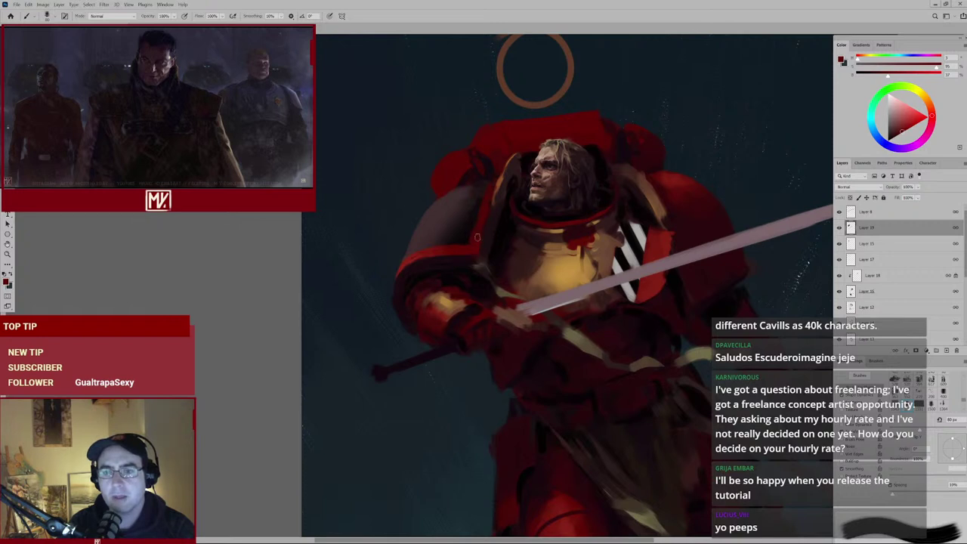
pyautogui.keyDown('alt'); pyautogui.click(486, 232); pyautogui.keyUp('alt')
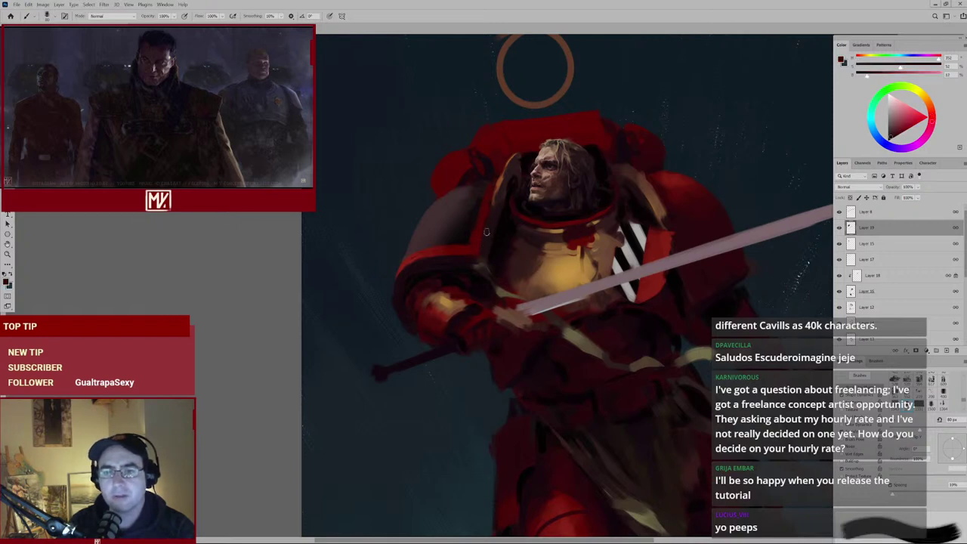
pyautogui.keyDown('alt'); pyautogui.click(502, 230); pyautogui.keyUp('alt')
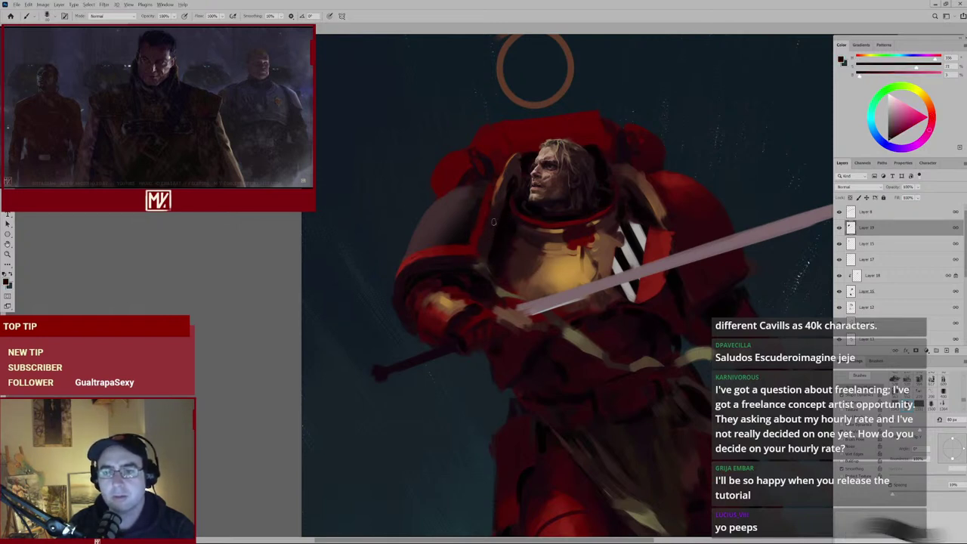
# Reduce the brush to 40 px and deepen the shadow between the sword-arm shoulder pad's rim and the upper arm with sampled darks.
pyautogui.press('[')
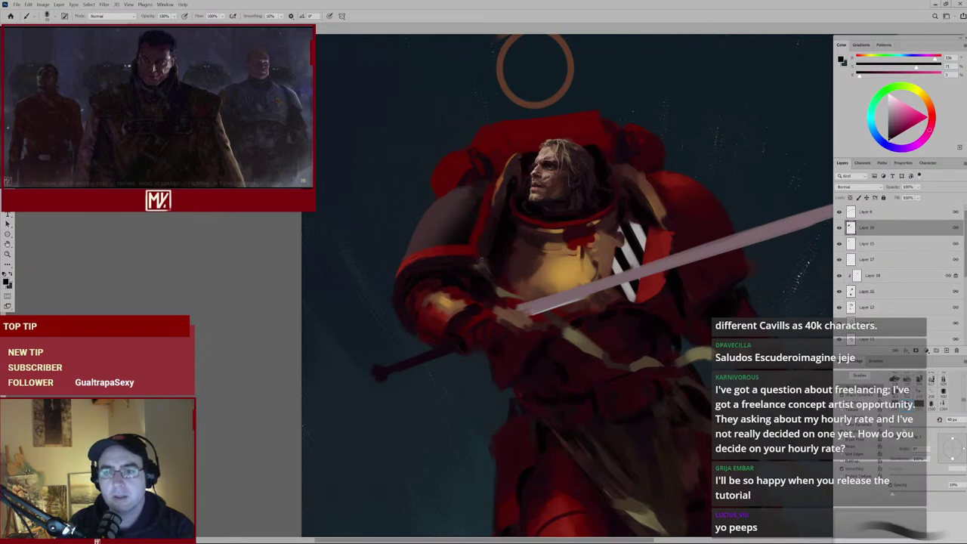
pyautogui.keyDown('alt'); pyautogui.click(416, 286); pyautogui.keyUp('alt')
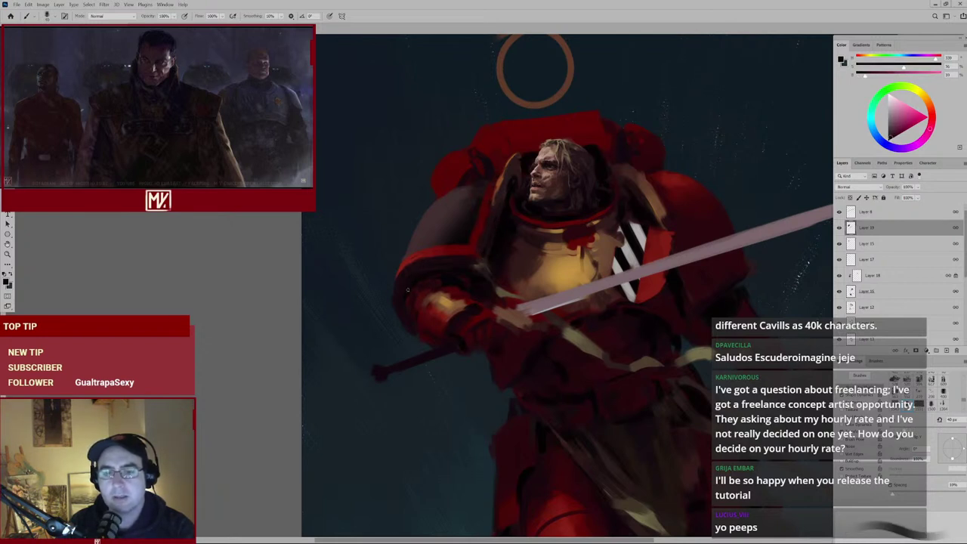
pyautogui.keyDown('alt'); pyautogui.click(462, 288); pyautogui.keyUp('alt')
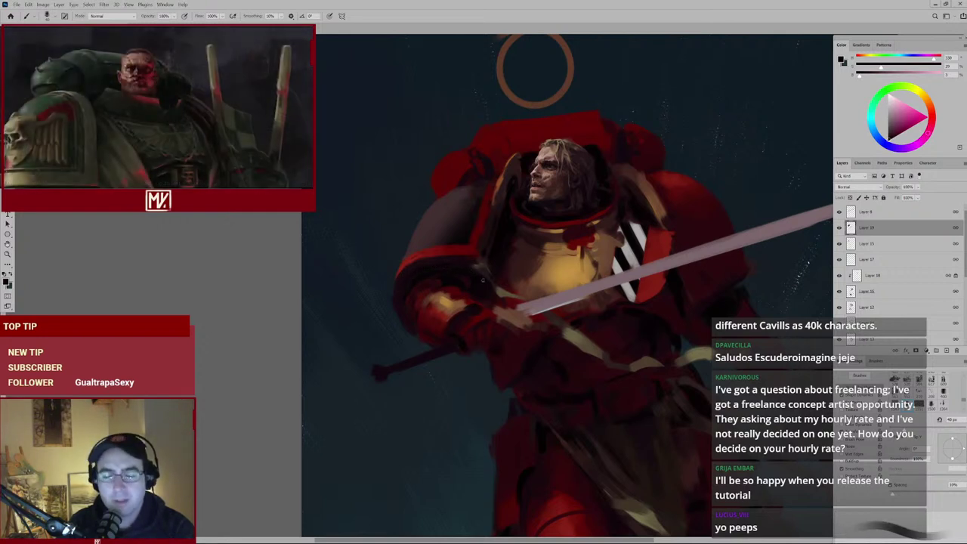
pyautogui.scroll(-3, 486, 254)
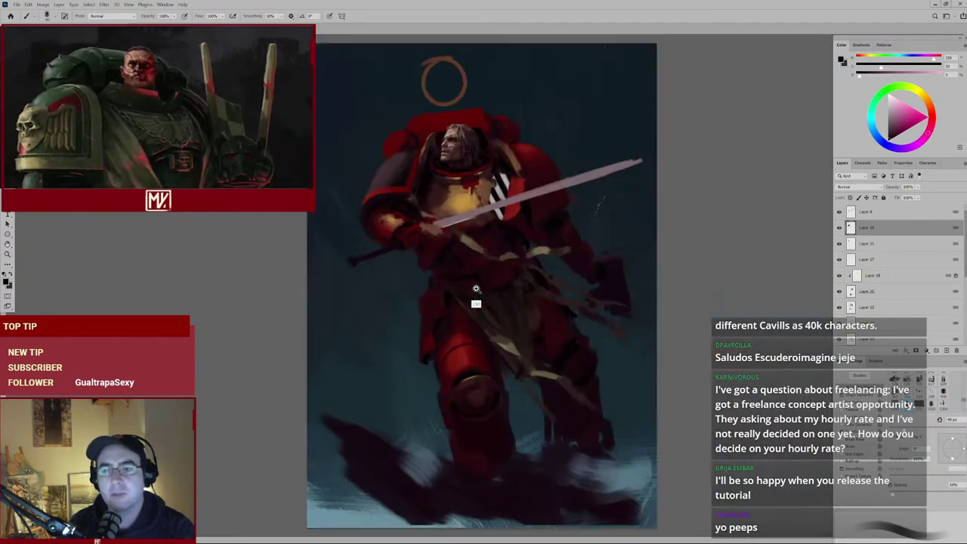
pyautogui.scroll(4, 453, 279)
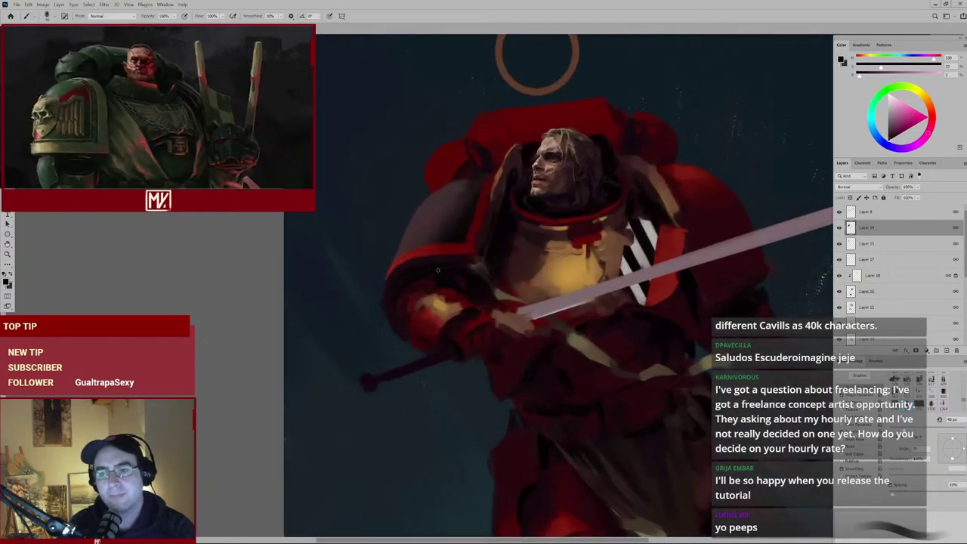
# Crisp up the edge between the sword-arm pad's lower red rim and its grey surface with sampled red and grey tones at 45 px.
pyautogui.keyDown('alt'); pyautogui.click(404, 272); pyautogui.keyUp('alt')
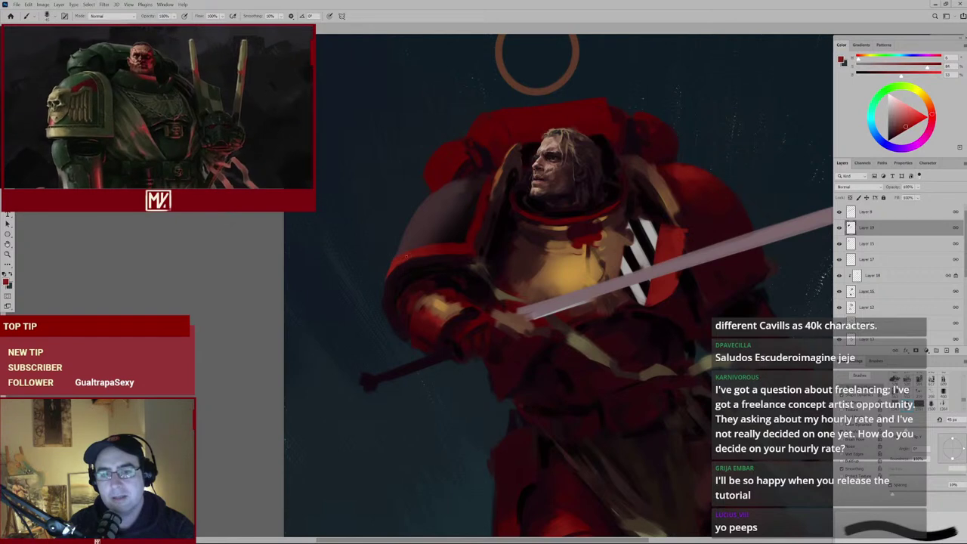
pyautogui.keyDown('alt'); pyautogui.click(410, 244); pyautogui.keyUp('alt')
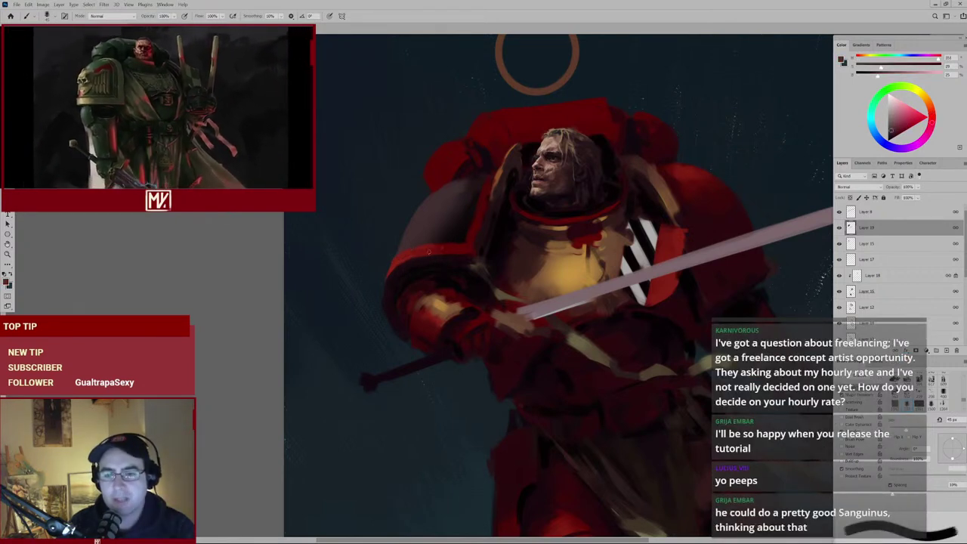
pyautogui.keyDown('alt'); pyautogui.click(412, 243); pyautogui.keyUp('alt')
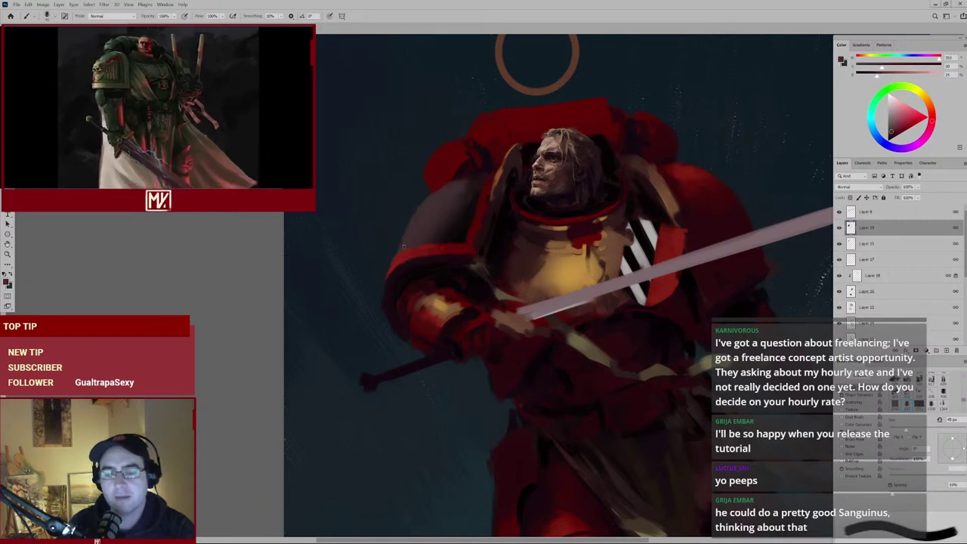
pyautogui.keyDown('alt'); pyautogui.click(393, 274); pyautogui.keyUp('alt')
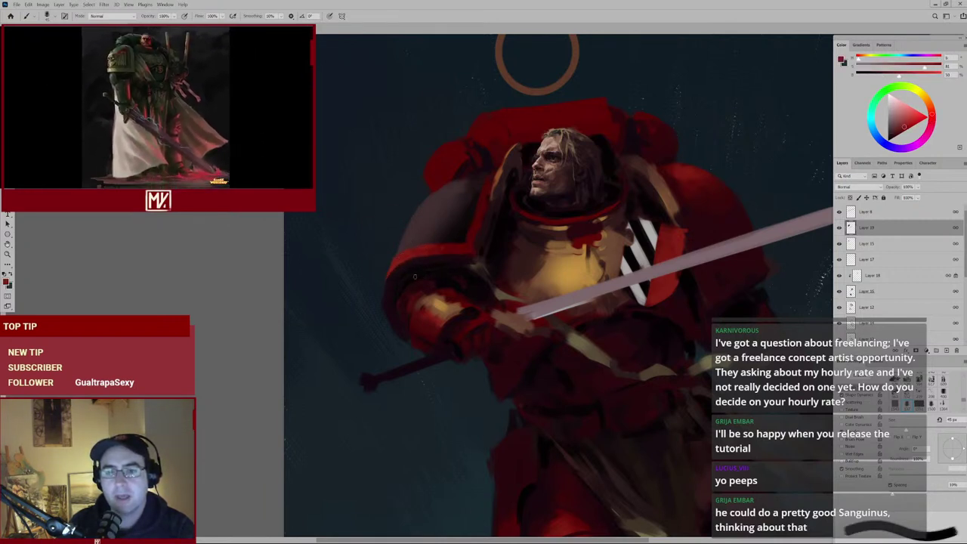
# Enlarge the brush to 125 px and soften the shading on the grey shoulder pad beside its vertical trim with sampled dark greys.
pyautogui.keyDown('alt'); pyautogui.click(472, 196); pyautogui.keyUp('alt')
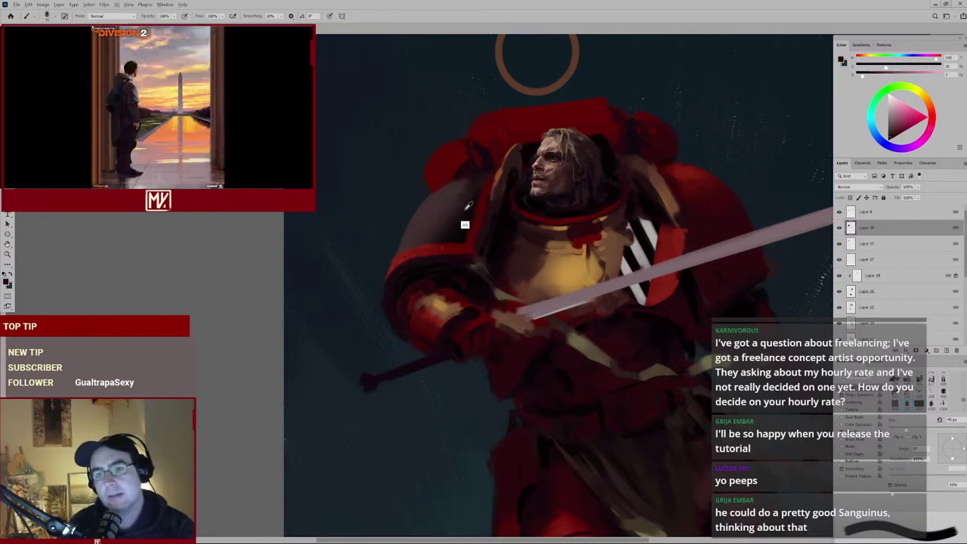
pyautogui.press(']')
pyautogui.press(']')
pyautogui.press(']')
pyautogui.press(']')
pyautogui.keyDown('alt'); pyautogui.click(470, 201); pyautogui.keyUp('alt')
pyautogui.keyDown('alt'); pyautogui.click(456, 200); pyautogui.keyUp('alt')
pyautogui.press(']')
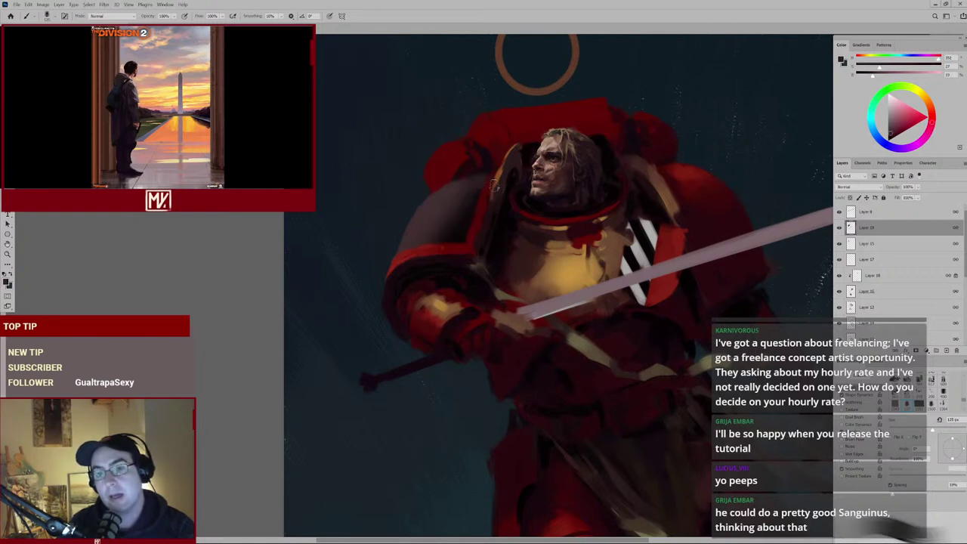
# Reduce the brush to 60 px and deepen the shadow beside the sword-arm shoulder pad's vertical trim with a sampled near-black.
pyautogui.scroll(4, 525, 232)
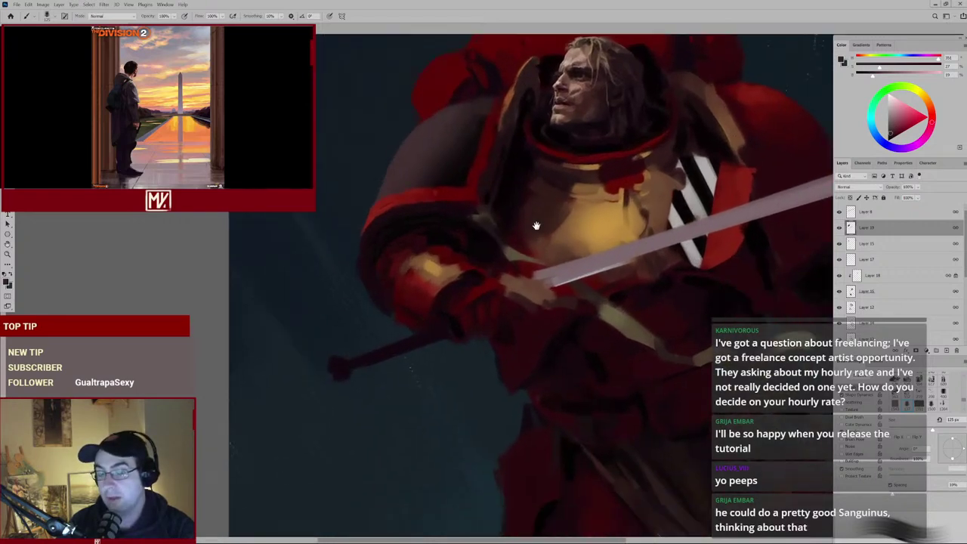
pyautogui.keyDown('alt'); pyautogui.click(468, 225); pyautogui.keyUp('alt')
pyautogui.press('[')
pyautogui.press('[')
pyautogui.press('[')
pyautogui.press('[')
pyautogui.press('[')
pyautogui.press('[')
pyautogui.hotkey('ctrl', '-')
pyautogui.hotkey('ctrl', '-')
pyautogui.hotkey('ctrl', '-')
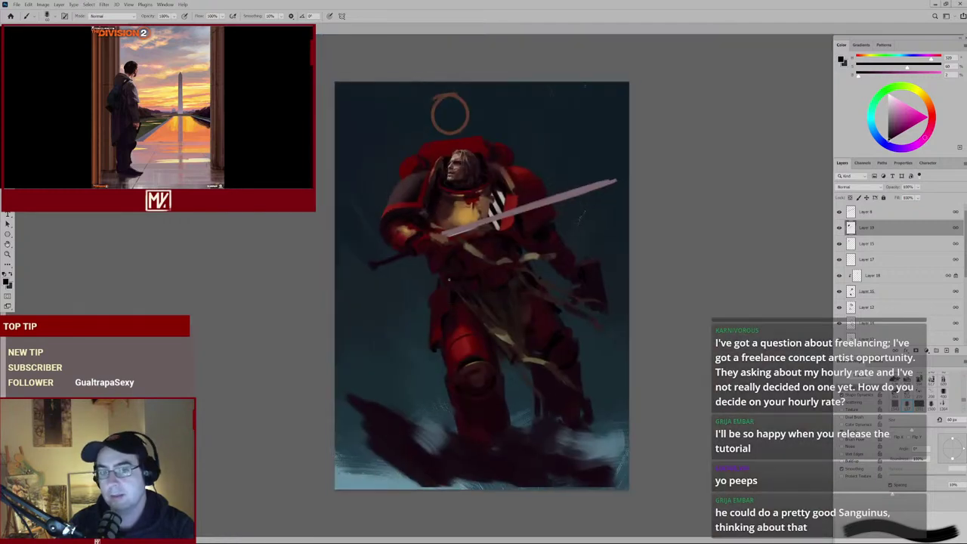
# Refine the collar guards on both sides of the head with sampled dark brown and dark red tones.
pyautogui.hotkey('ctrl', '0')
pyautogui.scroll(3, 503, 225)
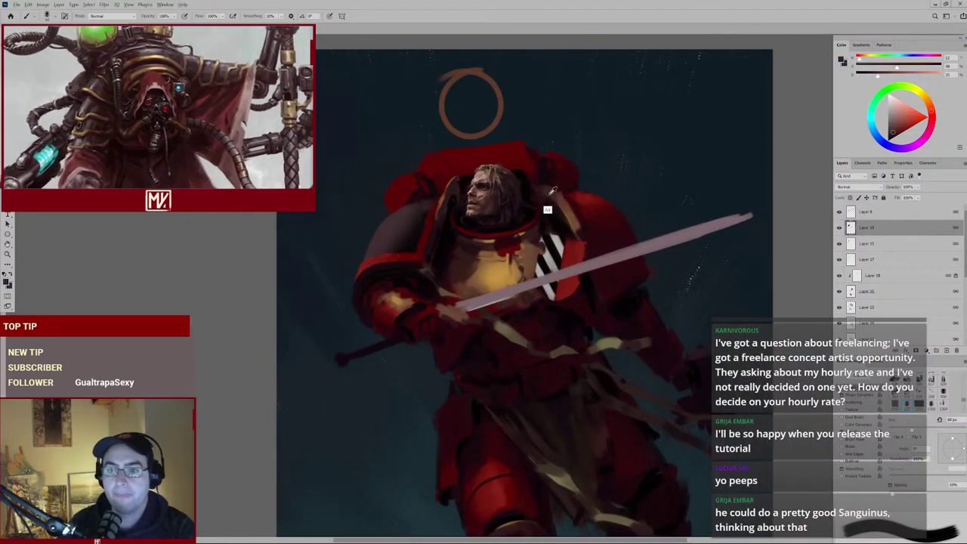
pyautogui.keyDown('alt'); pyautogui.click(552, 205); pyautogui.keyUp('alt')
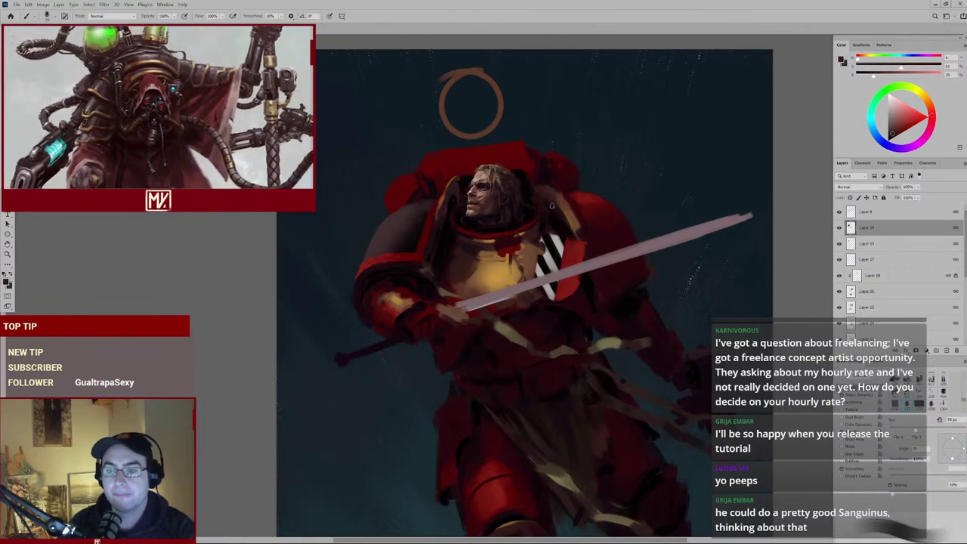
pyautogui.moveTo(551, 205)
pyautogui.keyDown('ctrl'); pyautogui.mouseDown()
pyautogui.moveTo(529, 240)
pyautogui.moveTo(559, 221)
pyautogui.mouseUp(); pyautogui.keyUp('ctrl')
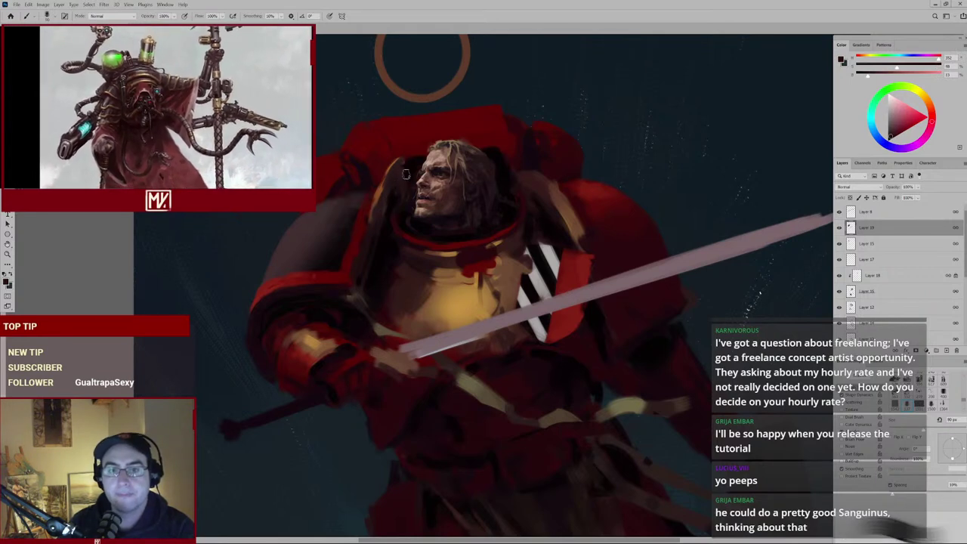
pyautogui.scroll(-2, 395, 205)
pyautogui.scroll(1, 400, 269)
pyautogui.moveTo(371, 205); pyautogui.dragTo(394, 167)
# Rework the chest plate's sword-arm side and the gauntlet highlight with sampled dark brown and orange-brown tones at 90 px.
pyautogui.keyDown('alt'); pyautogui.click(432, 266); pyautogui.keyUp('alt')
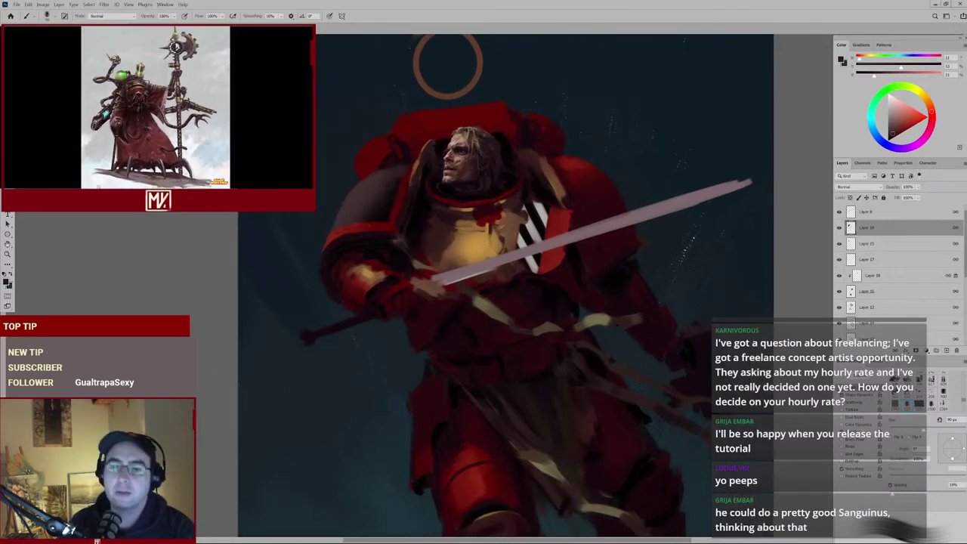
pyautogui.keyDown('alt'); pyautogui.click(436, 250); pyautogui.keyUp('alt')
pyautogui.keyDown('alt'); pyautogui.click(370, 272); pyautogui.keyUp('alt')
pyautogui.keyDown('alt'); pyautogui.click(382, 279); pyautogui.keyUp('alt')
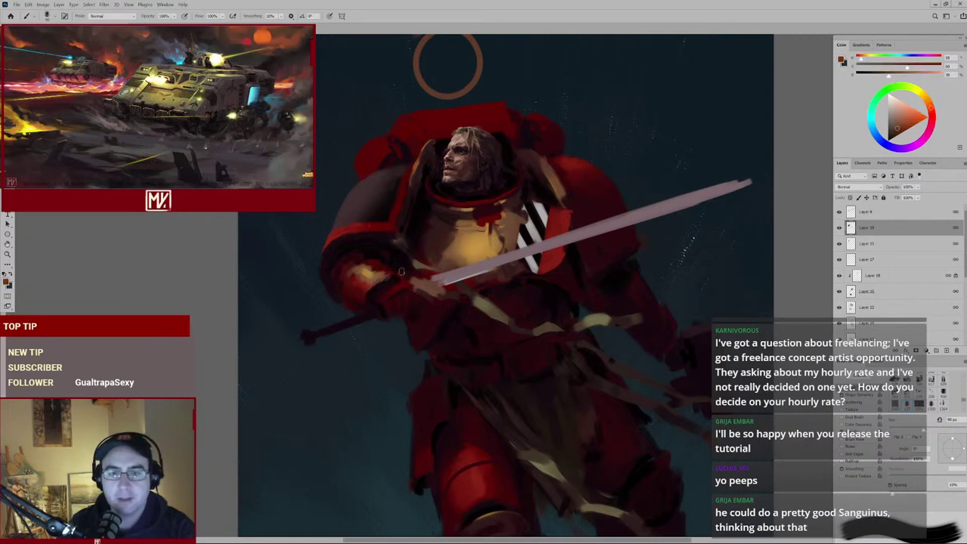
# Blend the golden chest plate's shading beside the black-and-white stripes and below the neck ring with sampled browns and darks.
pyautogui.keyDown('alt'); pyautogui.click(511, 245); pyautogui.keyUp('alt')
pyautogui.keyDown('alt'); pyautogui.click(513, 231); pyautogui.keyUp('alt')
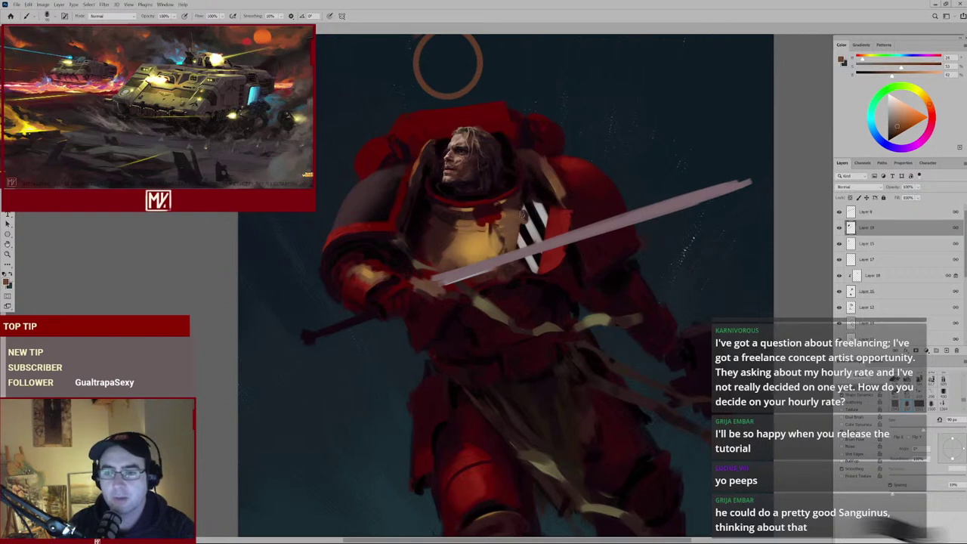
pyautogui.keyDown('alt'); pyautogui.click(514, 219); pyautogui.keyUp('alt')
pyautogui.keyDown('alt'); pyautogui.click(453, 235); pyautogui.keyUp('alt')
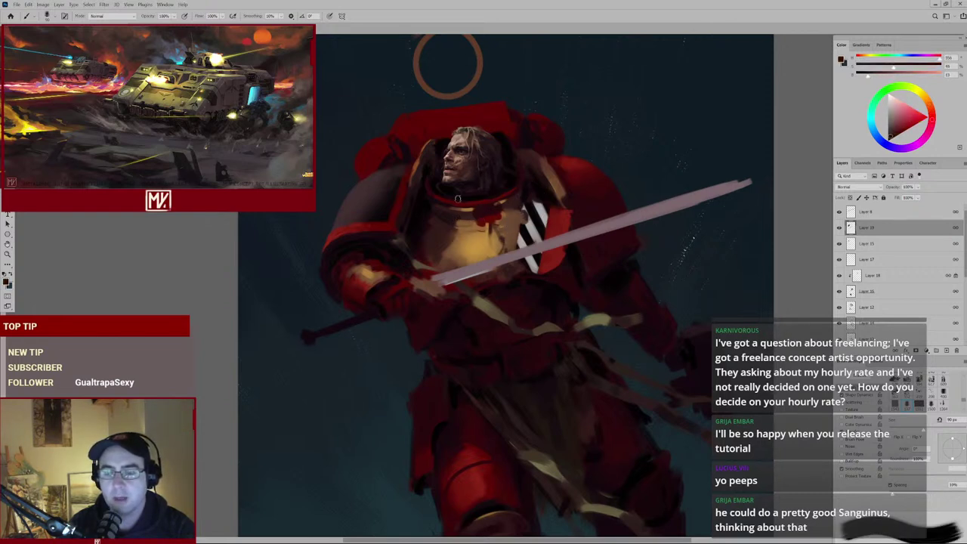
# Deepen the shadow between the hip armour and the hanging cloth above the front thigh with sampled near-black tones.
pyautogui.moveTo(507, 285); pyautogui.dragTo(509, 205)
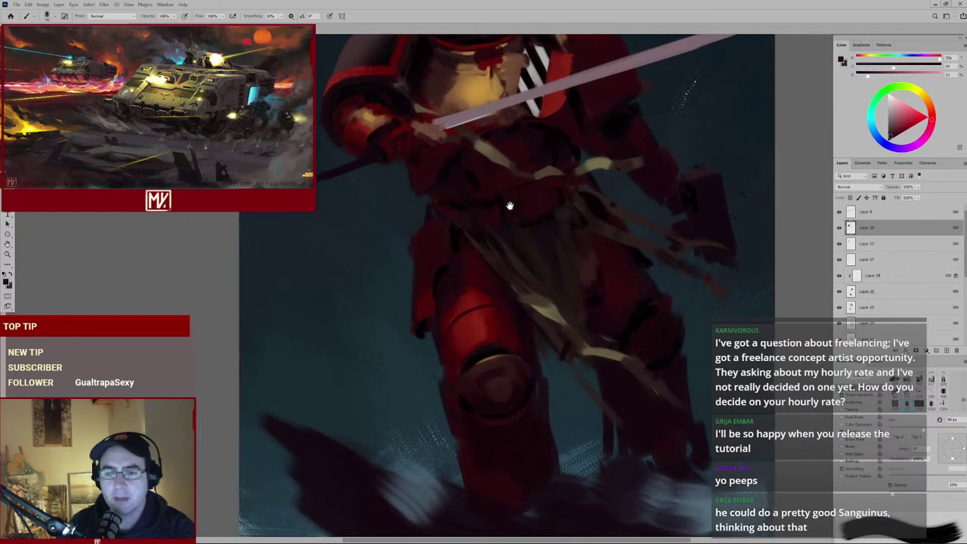
pyautogui.keyDown('alt'); pyautogui.click(458, 239); pyautogui.keyUp('alt')
pyautogui.keyDown('alt'); pyautogui.click(460, 240); pyautogui.keyUp('alt')
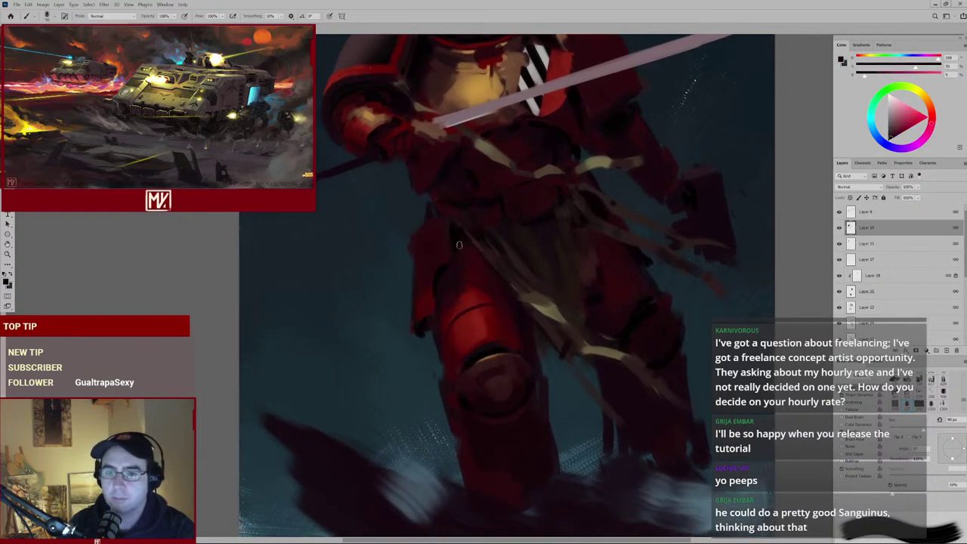
pyautogui.keyDown('alt'); pyautogui.click(454, 241); pyautogui.keyUp('alt')
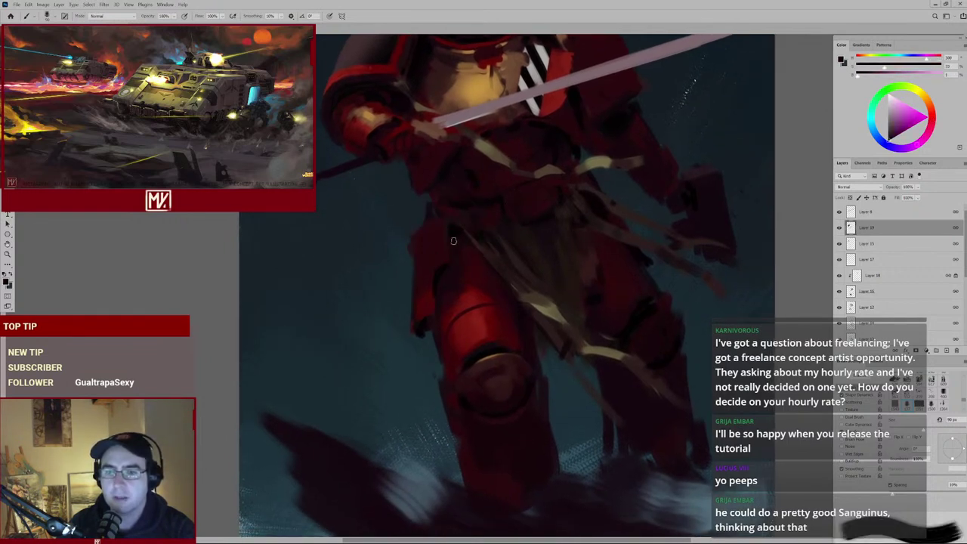
# Shade the chest plate's lower edge beneath the sword blade with a sampled dark brown.
pyautogui.scroll(-8, 462, 235)
pyautogui.scroll(1, 443, 171)
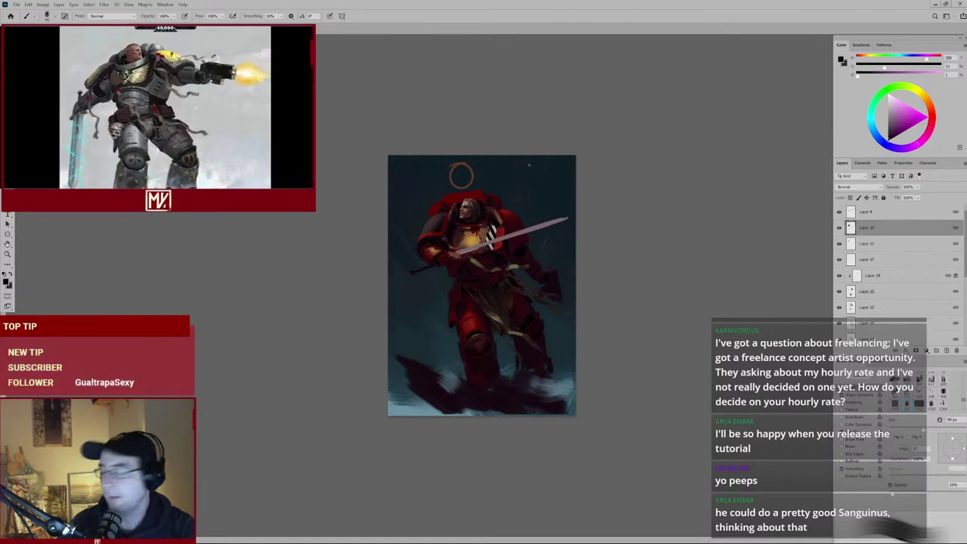
pyautogui.scroll(3, 473, 264)
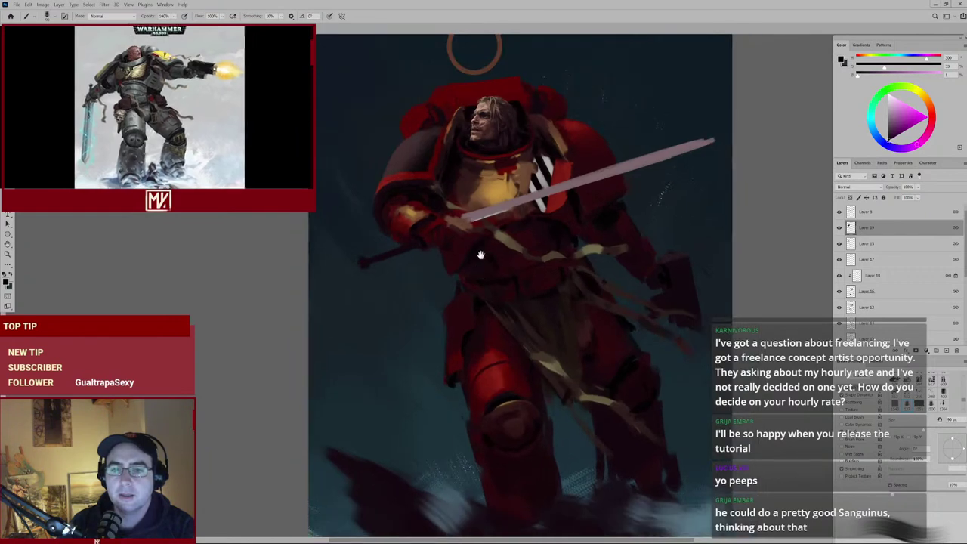
pyautogui.scroll(2, 548, 219)
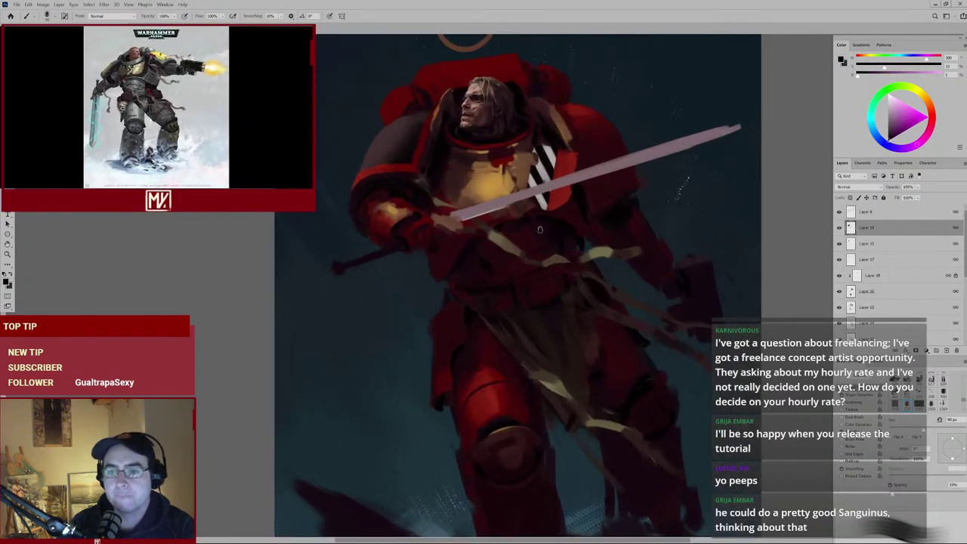
pyautogui.keyDown('alt'); pyautogui.click(525, 219); pyautogui.keyUp('alt')
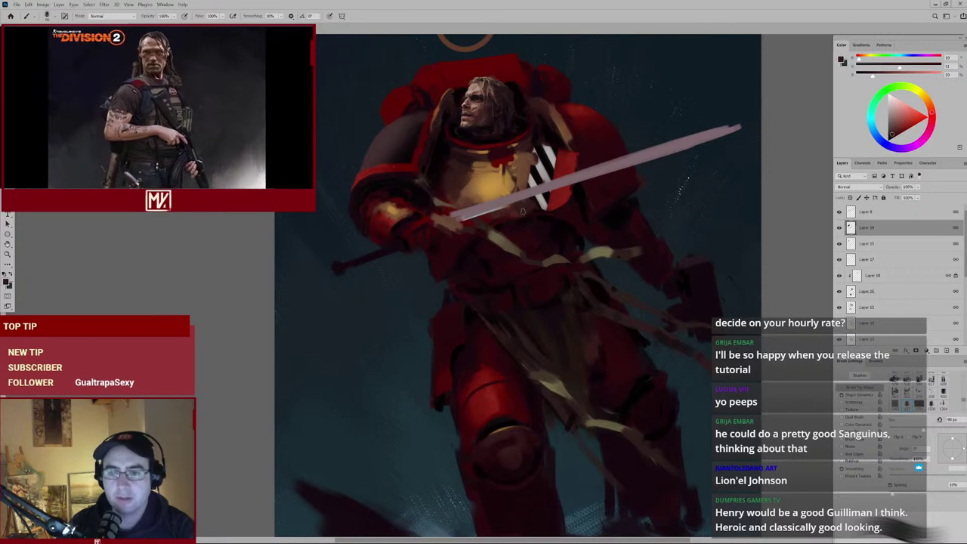
pyautogui.moveTo(521, 211)
pyautogui.mouseDown()
pyautogui.moveTo(532, 204)
pyautogui.moveTo(518, 216)
pyautogui.moveTo(514, 203)
pyautogui.mouseUp()
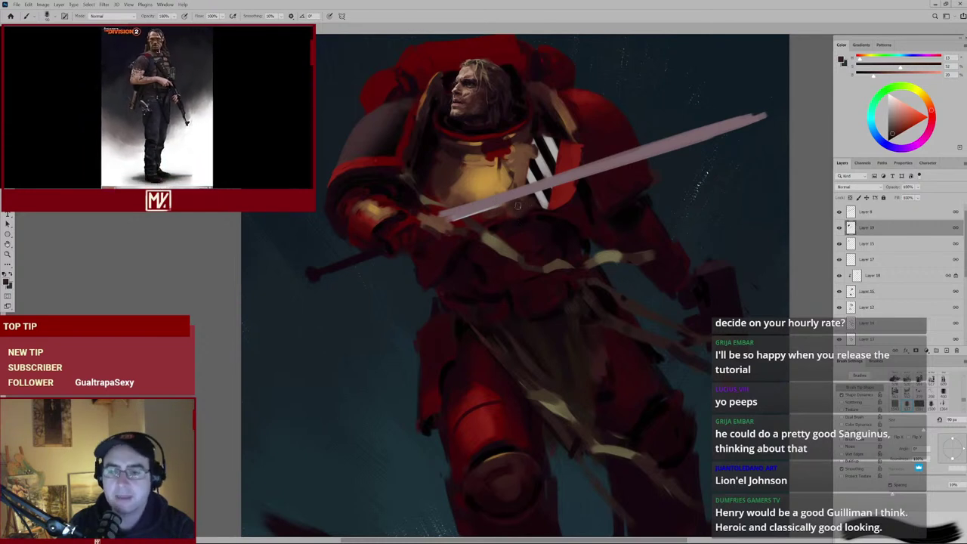
# Reduce the brush to 45 px and sharpen the dark seams of the abdomen armour above the belt with near-black.
pyautogui.press('[')
pyautogui.press('[')
pyautogui.press('[')
pyautogui.press('[')
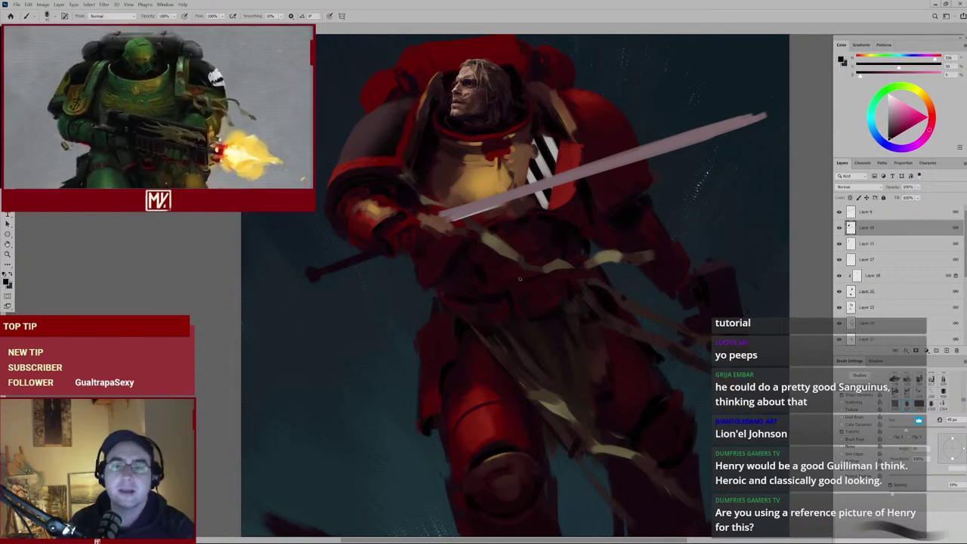
# Enlarge the brush to 70 px and shape the top of the collar guard behind the head with a sampled dark brown.
pyautogui.moveTo(538, 304); pyautogui.dragTo(561, 364)
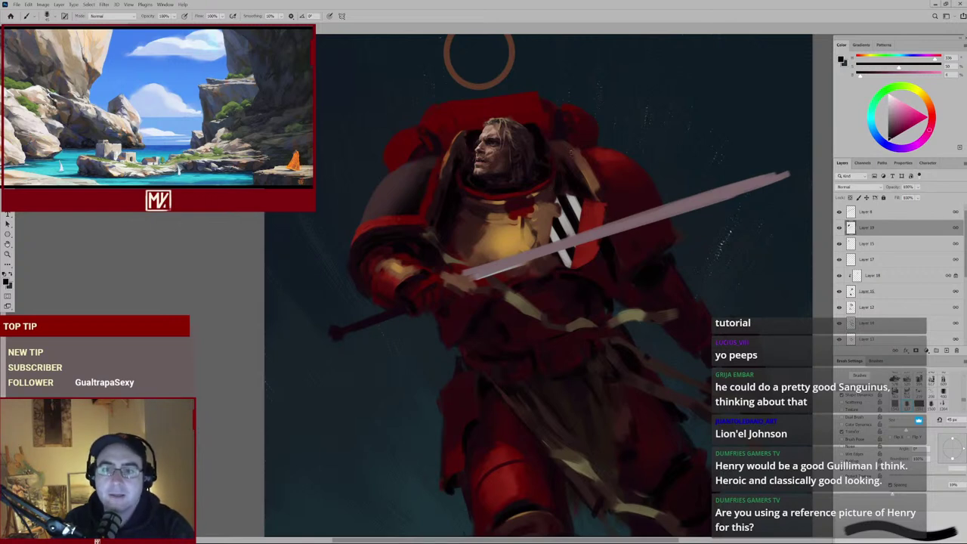
pyautogui.moveTo(561, 151); pyautogui.dragTo(523, 215)
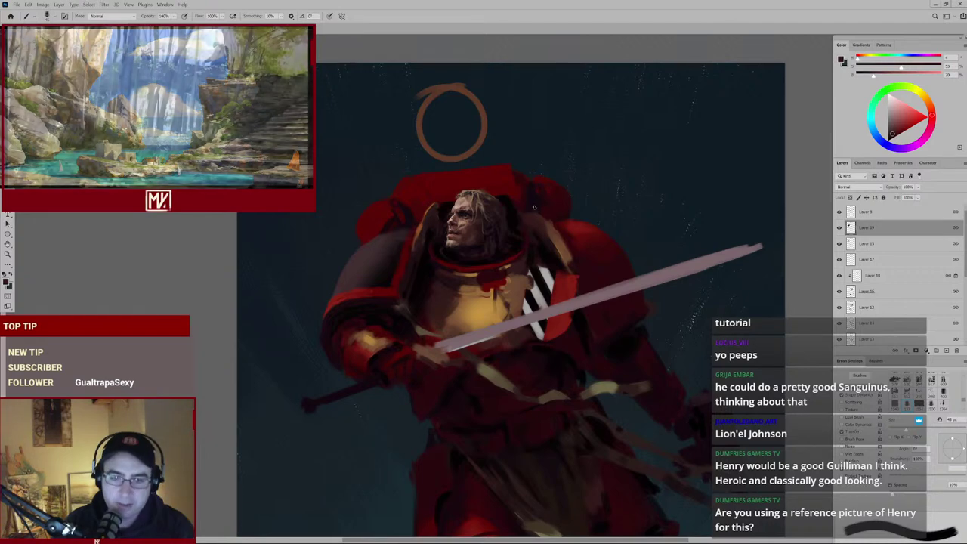
pyautogui.press(']')
pyautogui.press(']')
pyautogui.press(']')
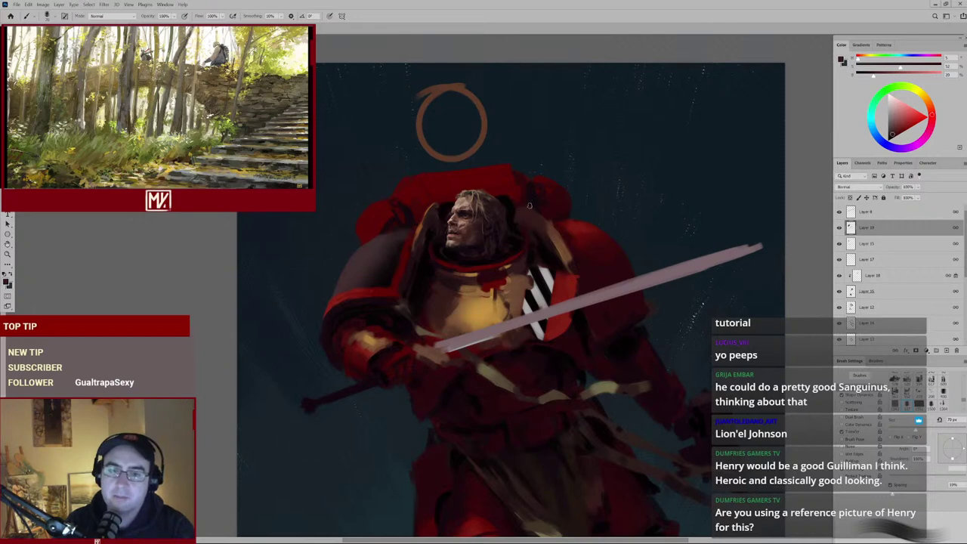
# Redefine the edge between the hair's dark background and the adjacent collar guard with sampled near-black and dark brown tones.
pyautogui.hotkey('ctrl', '0')
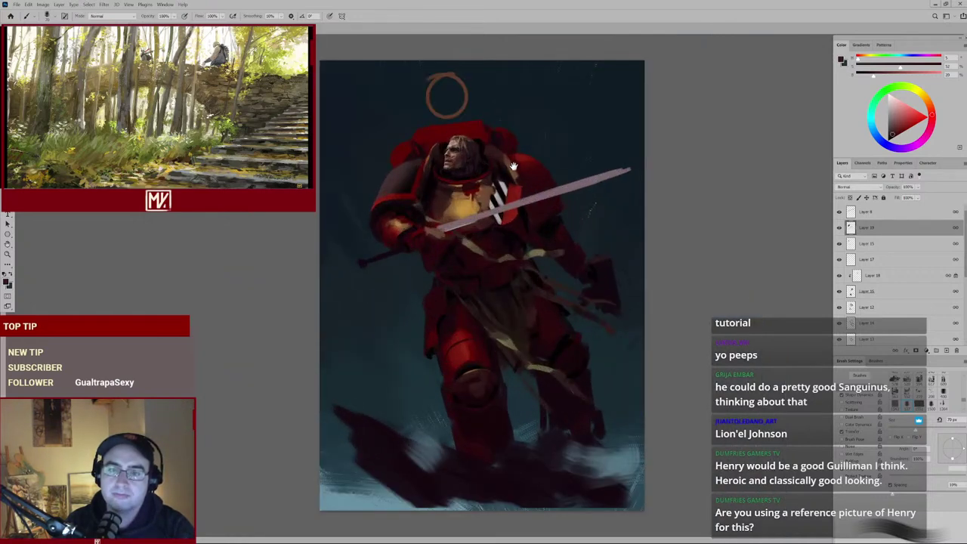
pyautogui.scroll(4, 514, 166)
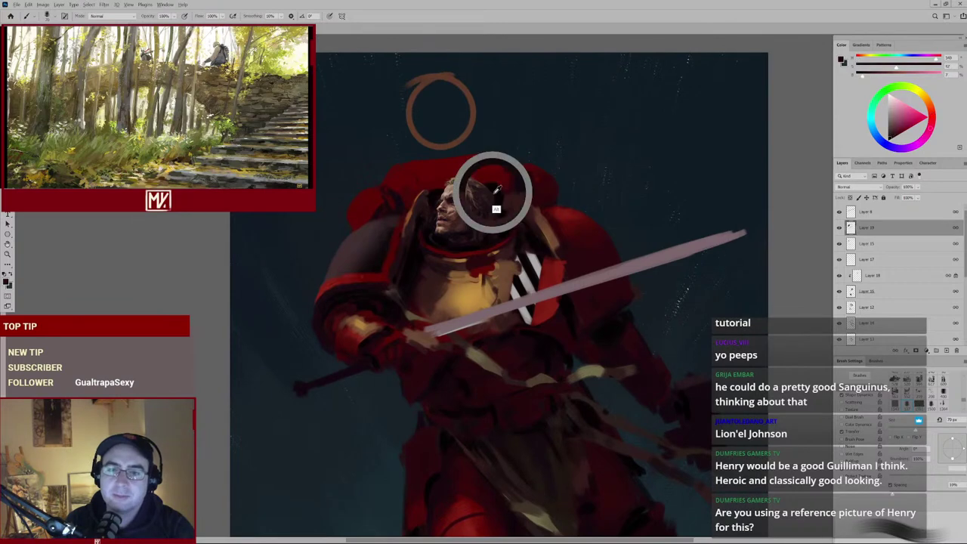
pyautogui.keyDown('alt'); pyautogui.click(498, 200); pyautogui.keyUp('alt')
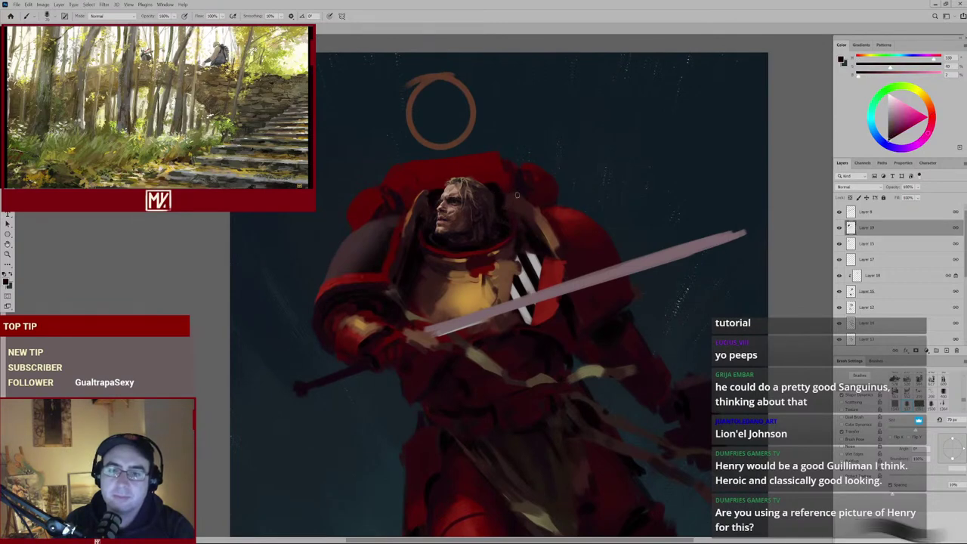
pyautogui.keyDown('alt'); pyautogui.click(521, 204); pyautogui.keyUp('alt')
pyautogui.press('h')
pyautogui.moveTo(536, 222)
pyautogui.mouseDown()
pyautogui.moveTo(509, 249)
pyautogui.moveTo(529, 231)
pyautogui.mouseUp()
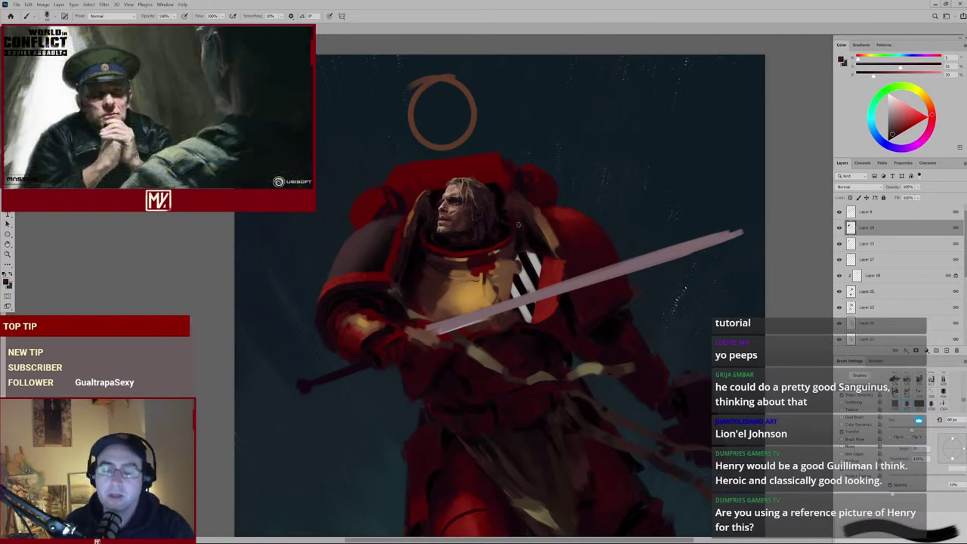
# Clean up the red neck ring's front and sword-arm side with sampled dark red and near-black tones at 60 px.
pyautogui.hotkey('ctrl', '+')
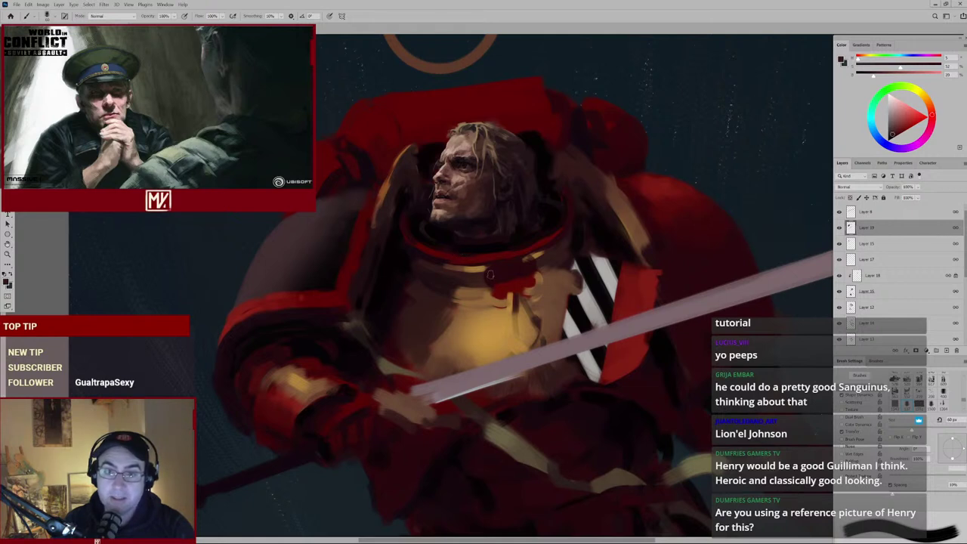
pyautogui.keyDown('alt'); pyautogui.click(492, 265); pyautogui.keyUp('alt')
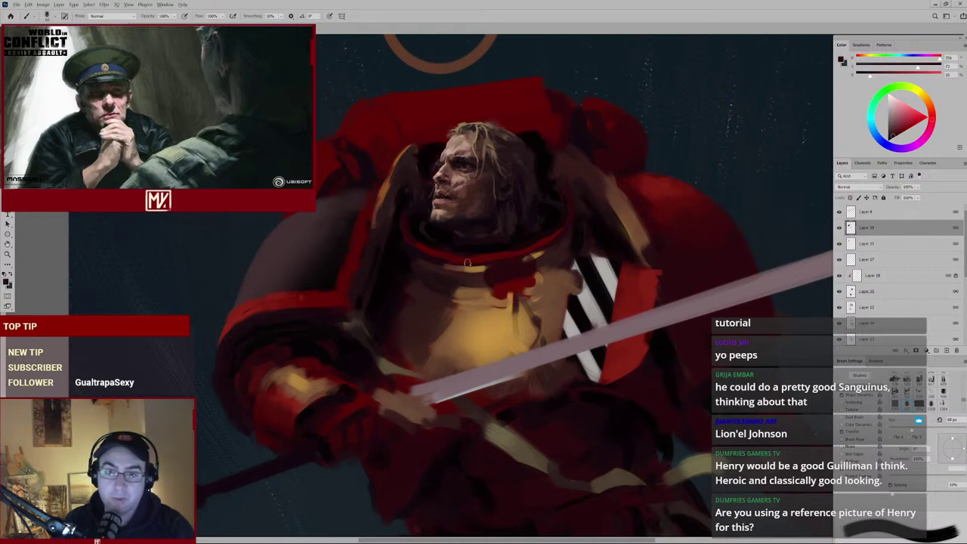
pyautogui.keyDown('alt'); pyautogui.click(392, 217); pyautogui.keyUp('alt')
pyautogui.keyDown('alt'); pyautogui.click(415, 224); pyautogui.keyUp('alt')
pyautogui.keyDown('alt'); pyautogui.click(408, 249); pyautogui.keyUp('alt')
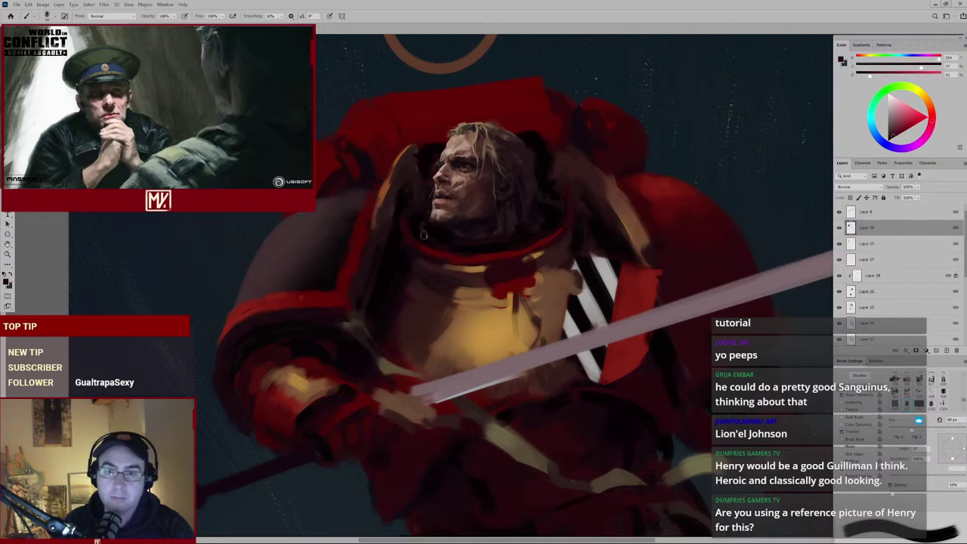
pyautogui.keyDown('alt'); pyautogui.click(400, 234); pyautogui.keyUp('alt')
pyautogui.keyDown('alt'); pyautogui.click(402, 244); pyautogui.keyUp('alt')
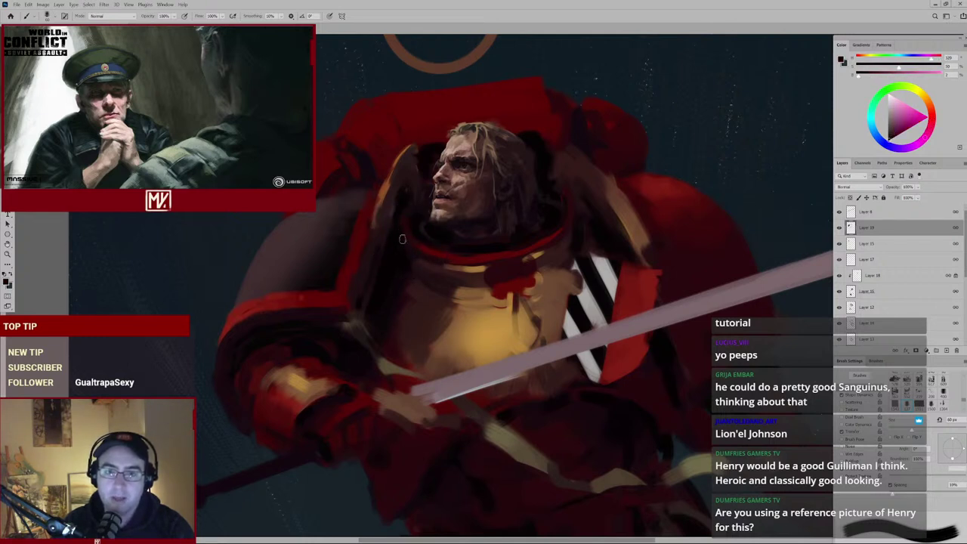
# Reduce the brush to 45 px and sharpen the neck ring's far side and inner shadow with sampled reds and near-black.
pyautogui.keyDown('alt'); pyautogui.click(556, 223); pyautogui.keyUp('alt')
pyautogui.keyDown('alt'); pyautogui.click(549, 240); pyautogui.keyUp('alt')
pyautogui.press('[')
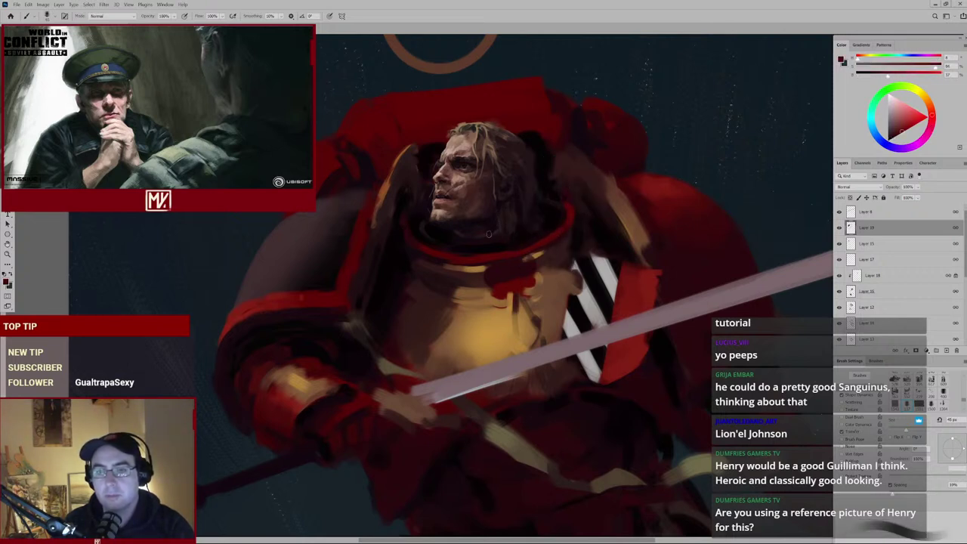
pyautogui.keyDown('alt'); pyautogui.click(543, 204); pyautogui.keyUp('alt')
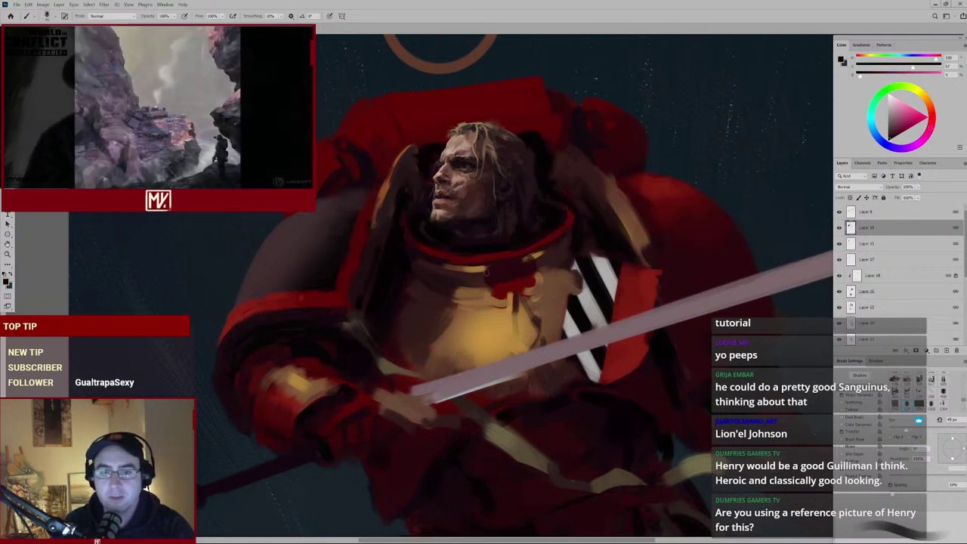
pyautogui.keyDown('alt'); pyautogui.click(496, 276); pyautogui.keyUp('alt')
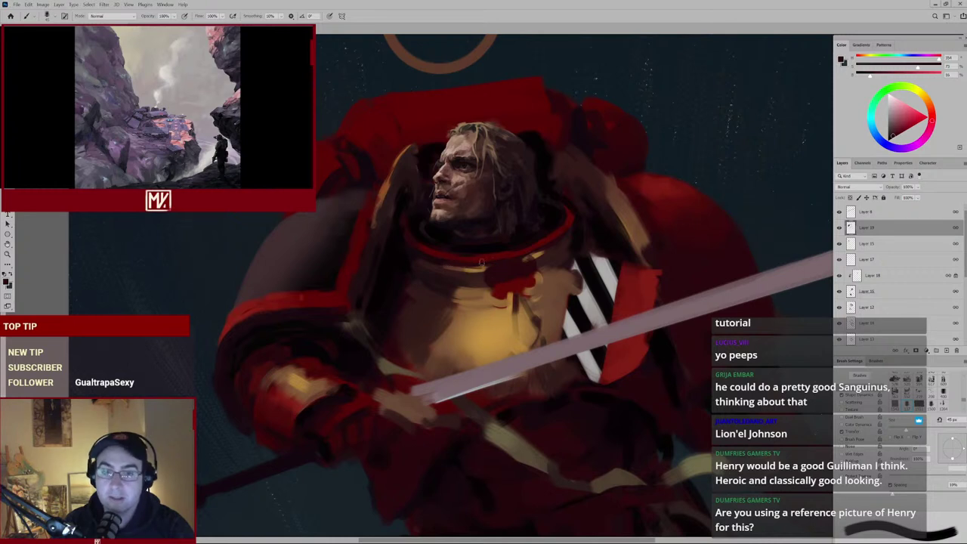
# Enlarge the brush to 60 px and refine the far collar guard and its gold trim with sampled dark red and brown tones.
pyautogui.moveTo(552, 230)
pyautogui.mouseDown()
pyautogui.moveTo(564, 248)
pyautogui.moveTo(526, 268)
pyautogui.moveTo(577, 215)
pyautogui.mouseUp()
pyautogui.press('b')
pyautogui.keyDown('alt'); pyautogui.click(560, 214); pyautogui.keyUp('alt')
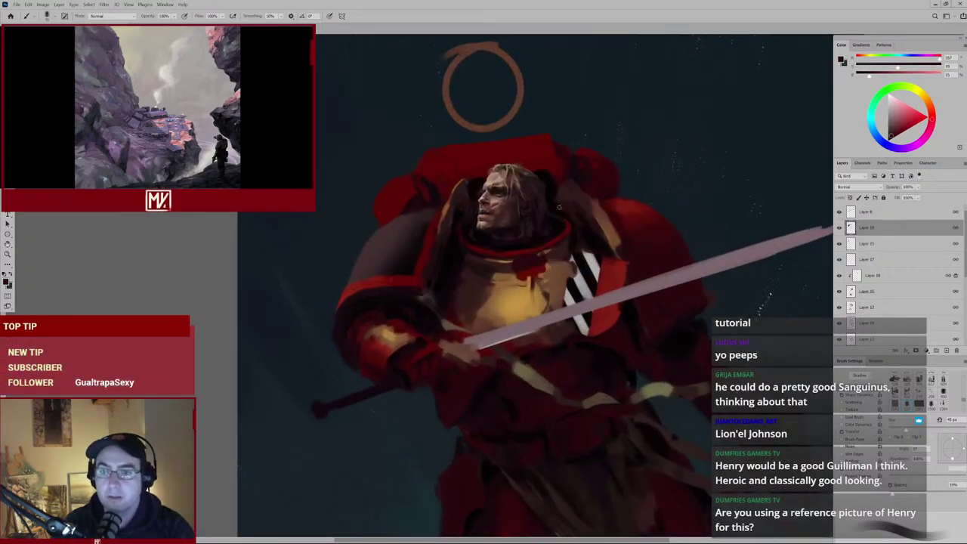
pyautogui.keyDown('alt'); pyautogui.click(578, 217); pyautogui.keyUp('alt')
pyautogui.press(']')
pyautogui.keyDown('alt'); pyautogui.click(598, 219); pyautogui.keyUp('alt')
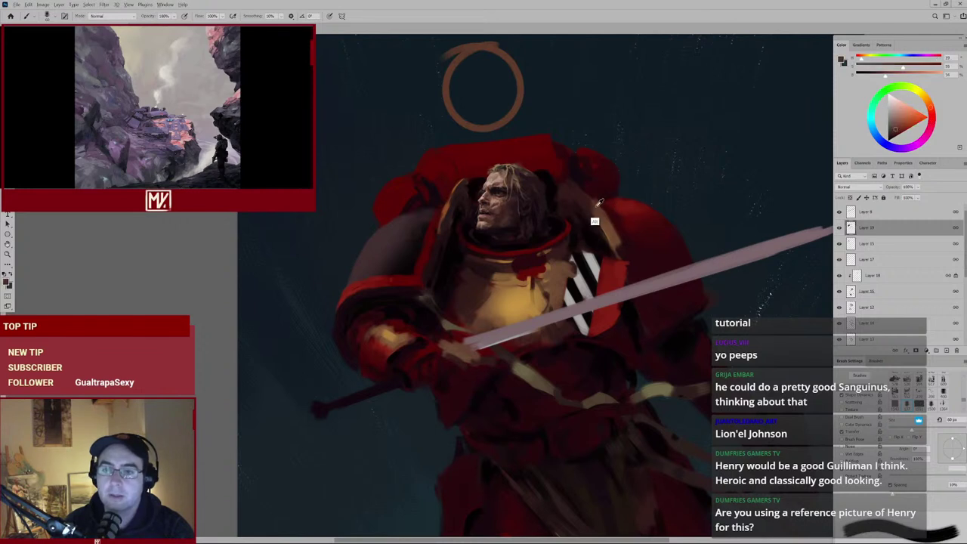
pyautogui.keyDown('alt'); pyautogui.click(579, 211); pyautogui.keyUp('alt')
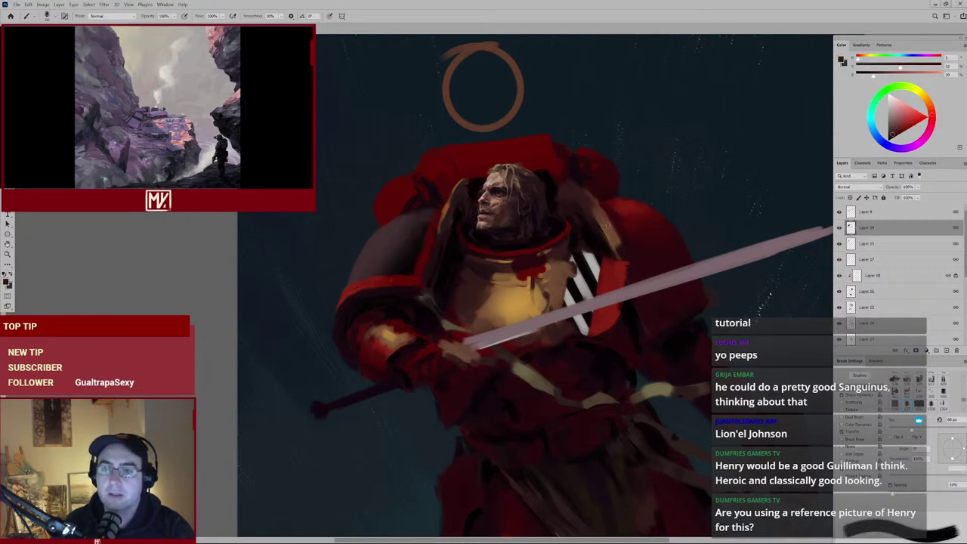
# Touch up the white stripes of the chest panel beside the sword with a sampled light grey at 35 px.
pyautogui.moveTo(506, 272)
pyautogui.mouseDown()
pyautogui.moveTo(466, 296)
pyautogui.moveTo(517, 295)
pyautogui.moveTo(508, 268)
pyautogui.mouseUp()
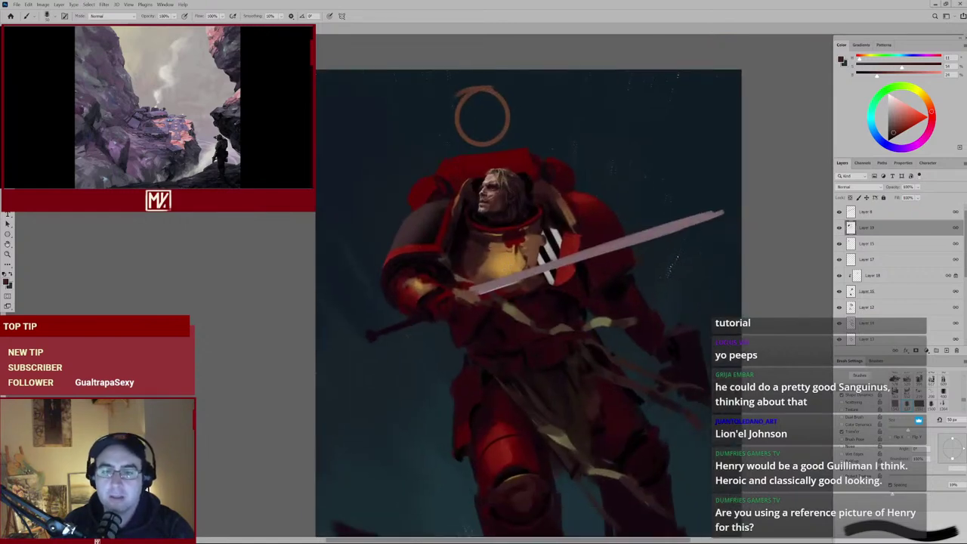
pyautogui.moveTo(518, 323); pyautogui.dragTo(542, 219)
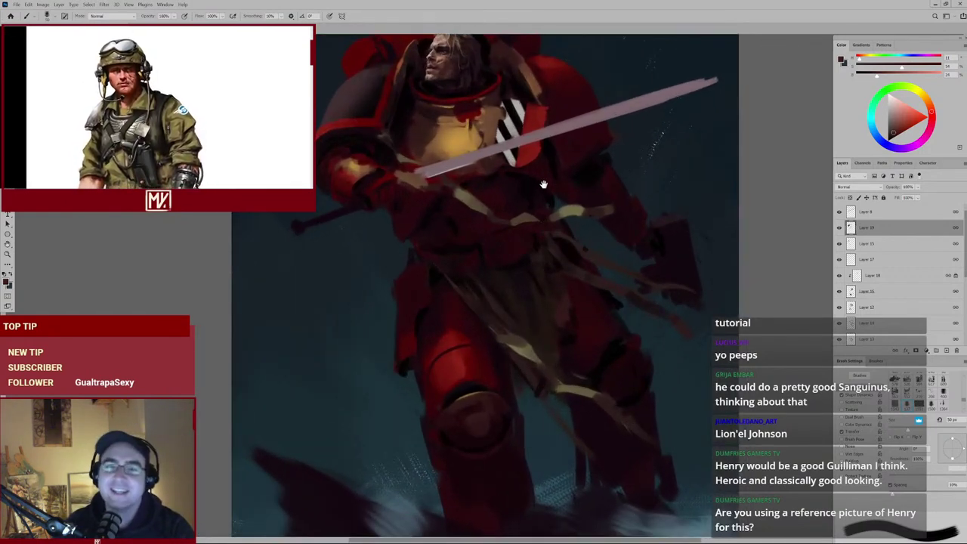
pyautogui.moveTo(521, 175); pyautogui.dragTo(503, 288)
pyautogui.scroll(3, 491, 231)
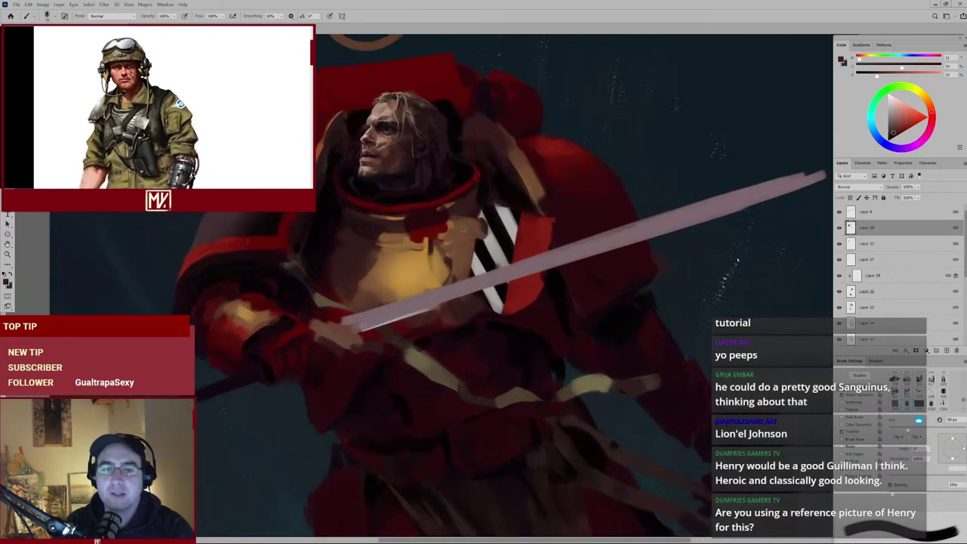
pyautogui.keyDown('alt'); pyautogui.click(429, 273); pyautogui.keyUp('alt')
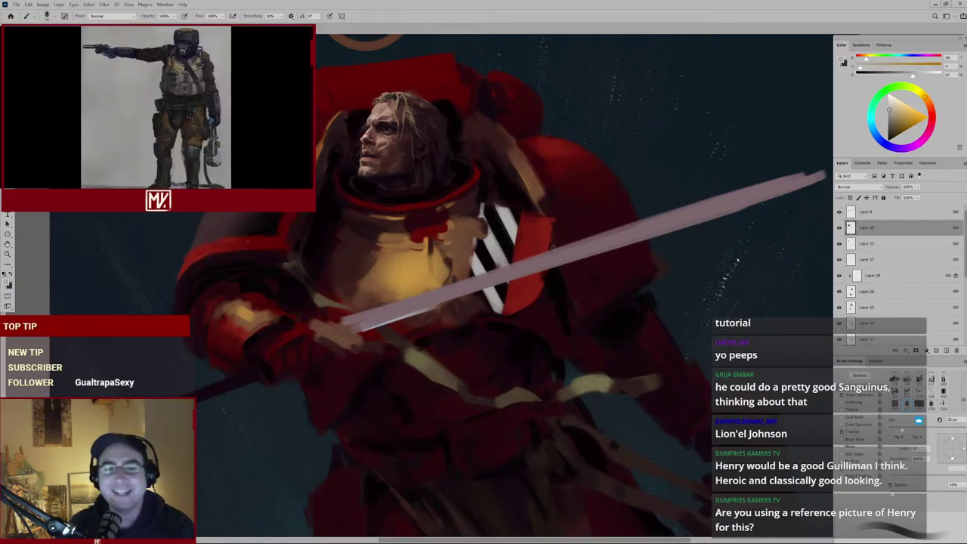
pyautogui.moveTo(520, 243); pyautogui.dragTo(494, 274)
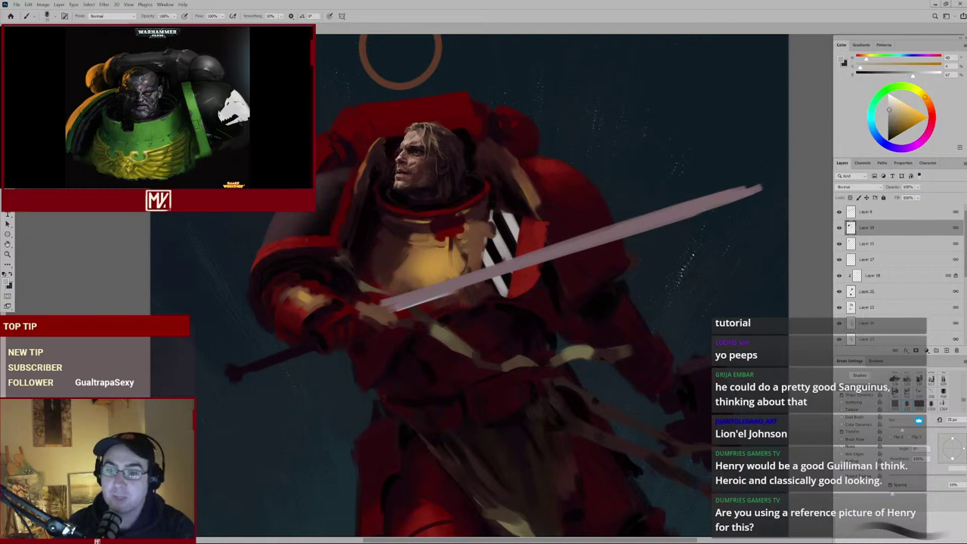
pyautogui.moveTo(527, 276)
pyautogui.mouseDown()
pyautogui.moveTo(483, 313)
pyautogui.moveTo(496, 291)
pyautogui.mouseUp()
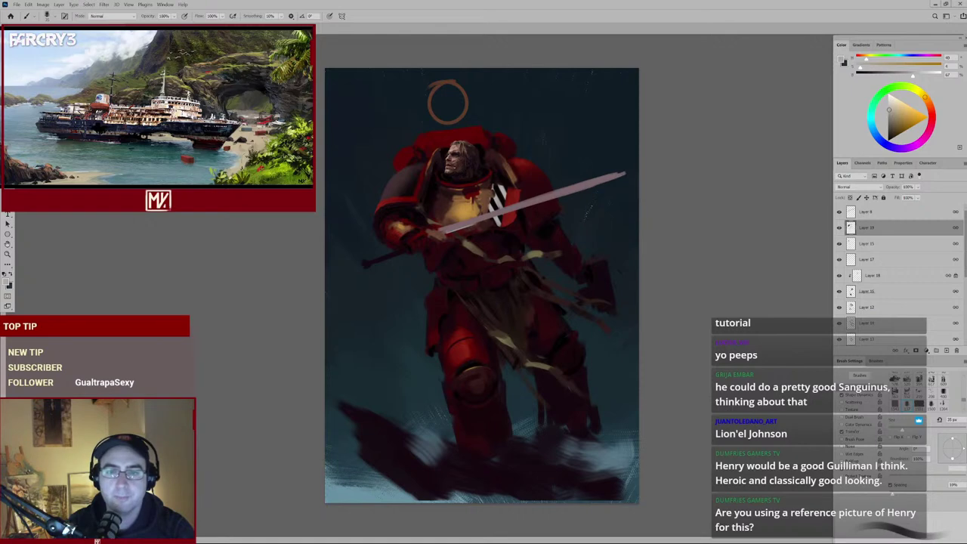
# Reduce the brush to 25 px and refine the sword-arm shoulder pad near its red rim with sampled dark grey.
pyautogui.scroll(2, 397, 210)
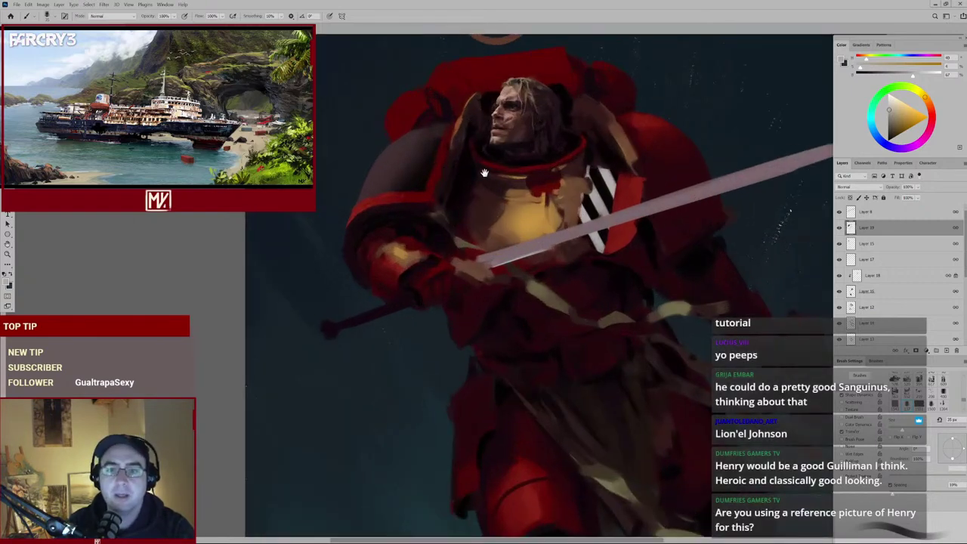
pyautogui.moveTo(426, 188); pyautogui.dragTo(490, 203)
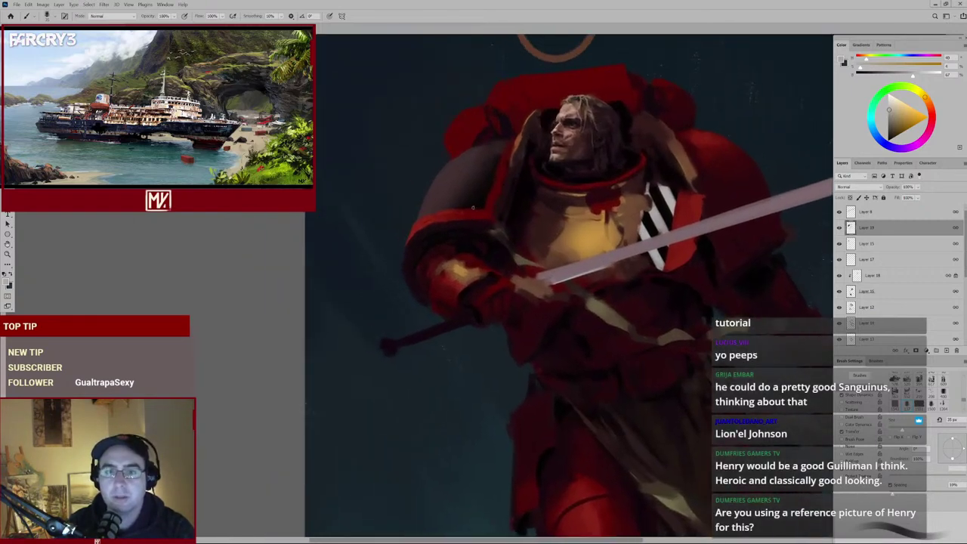
pyautogui.keyDown('alt'); pyautogui.click(429, 223); pyautogui.keyUp('alt')
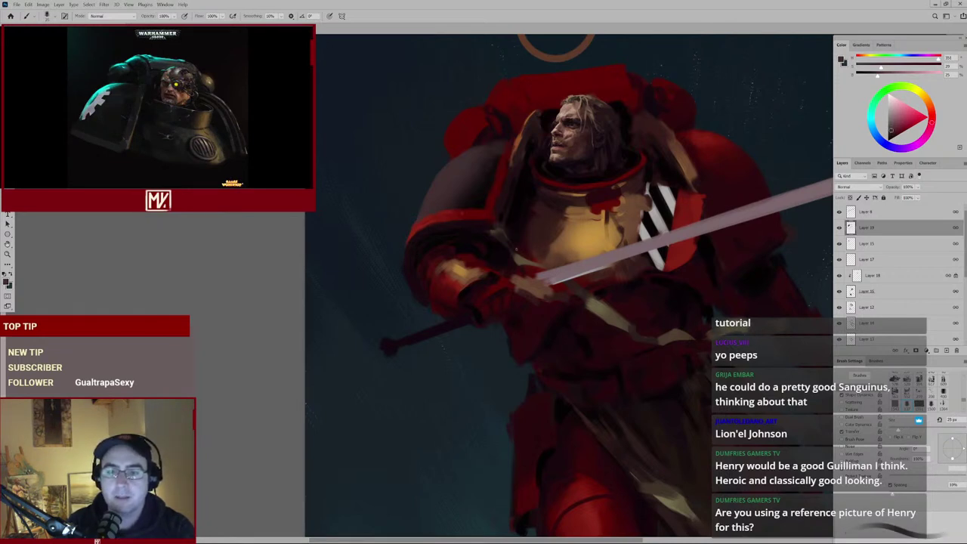
pyautogui.moveTo(501, 227); pyautogui.dragTo(404, 216)
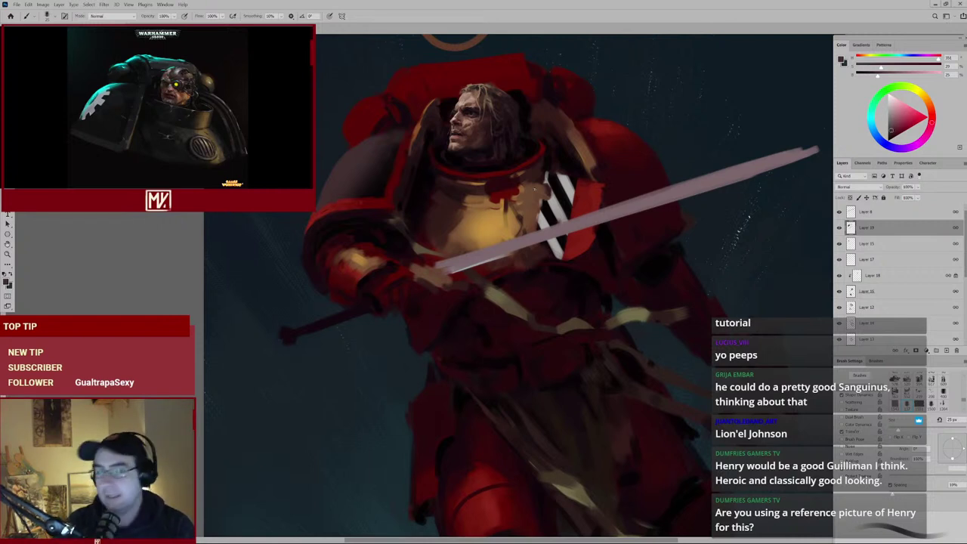
# Define the shadows in the hair and between the chin and collar with sampled dark and near-black tones at 25 px.
pyautogui.scroll(2, 513, 287)
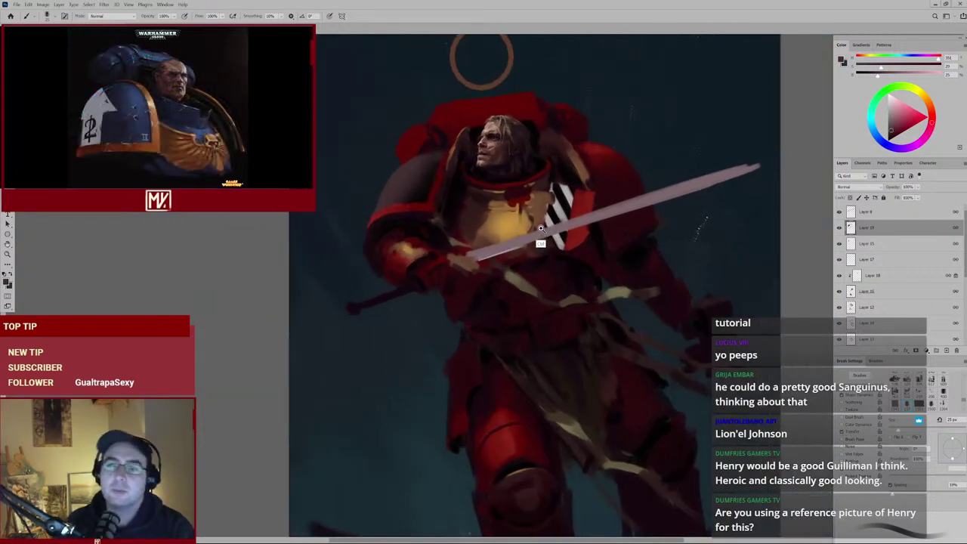
pyautogui.keyDown('alt'); pyautogui.click(521, 145); pyautogui.keyUp('alt')
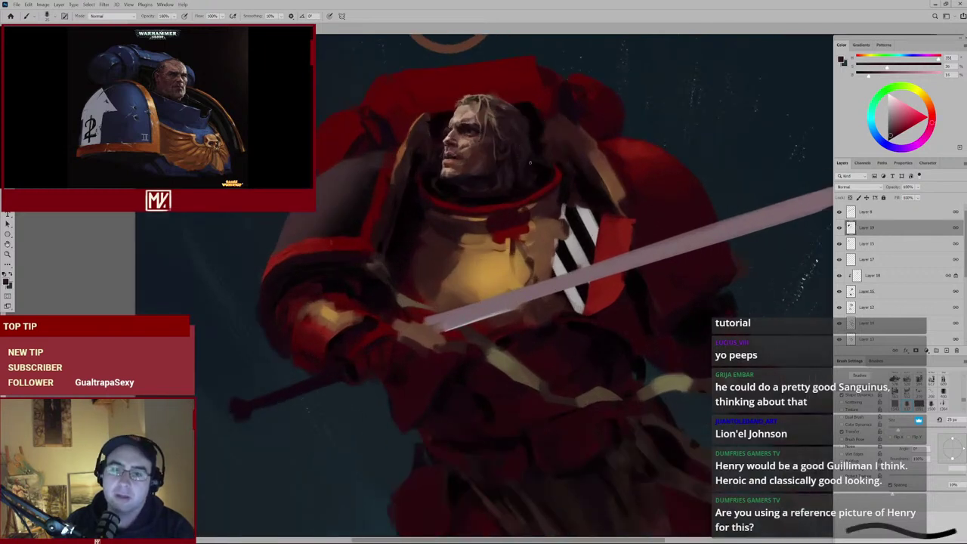
pyautogui.keyDown('alt'); pyautogui.click(524, 149); pyautogui.keyUp('alt')
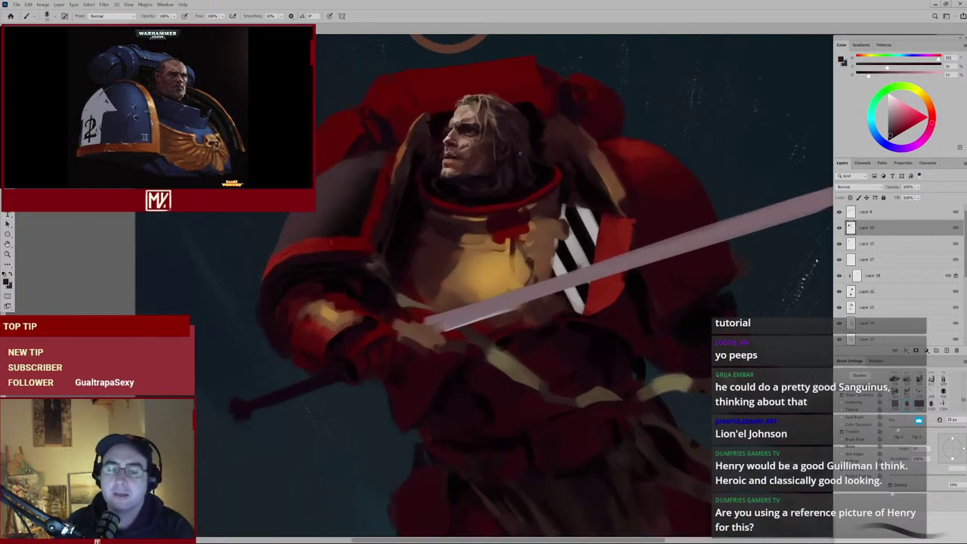
pyautogui.scroll(3, 468, 185)
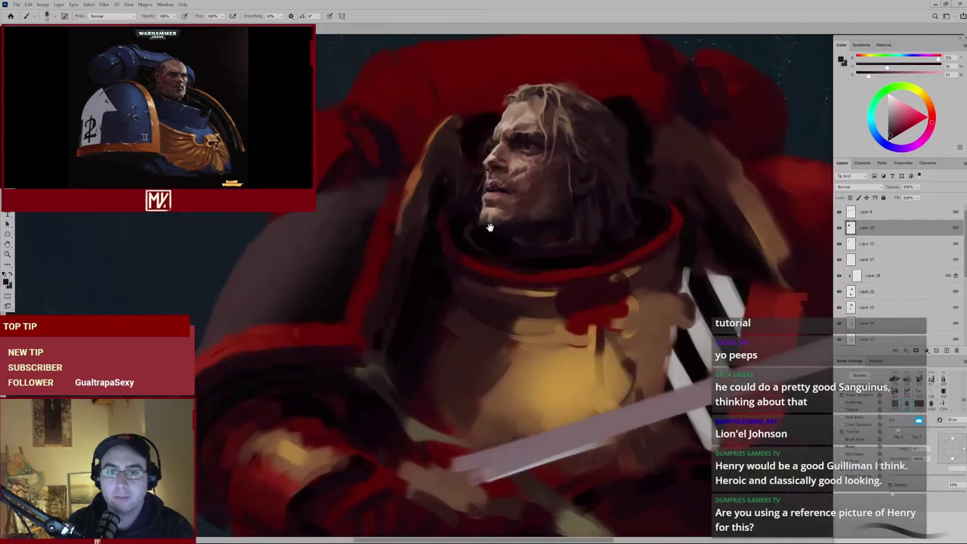
pyautogui.keyDown('alt'); pyautogui.click(450, 208); pyautogui.keyUp('alt')
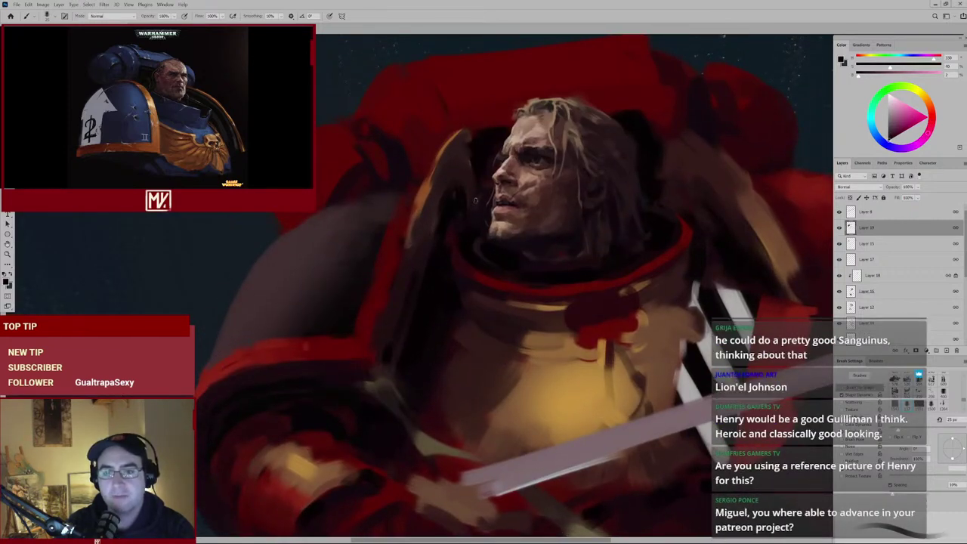
pyautogui.keyDown('alt'); pyautogui.click(482, 256); pyautogui.keyUp('alt')
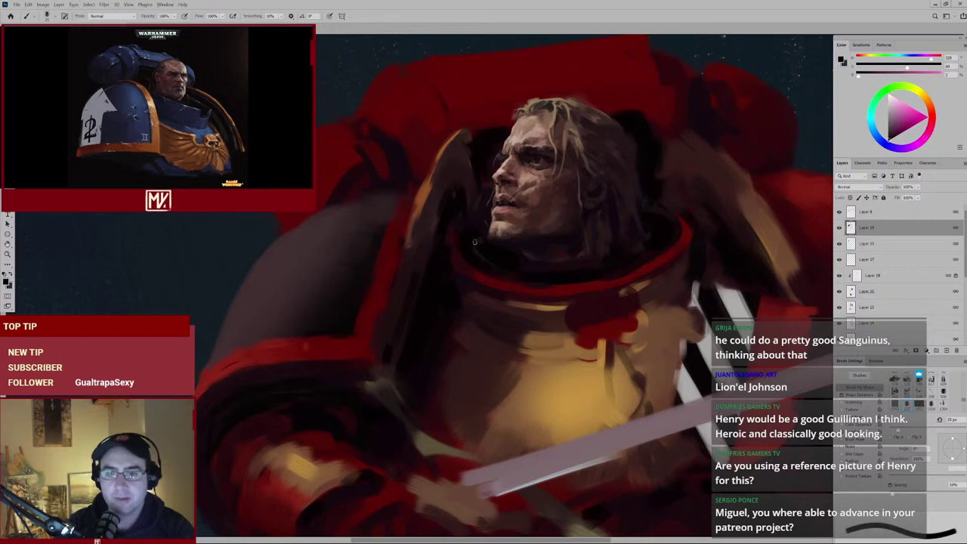
# Enlarge the brush to 90 px and deepen the shadow below the striped chest panel with sampled near-black red.
pyautogui.press('h')
pyautogui.moveTo(490, 253)
pyautogui.mouseDown()
pyautogui.moveTo(498, 242)
pyautogui.moveTo(535, 270)
pyautogui.moveTo(544, 264)
pyautogui.moveTo(495, 224)
pyautogui.mouseUp()
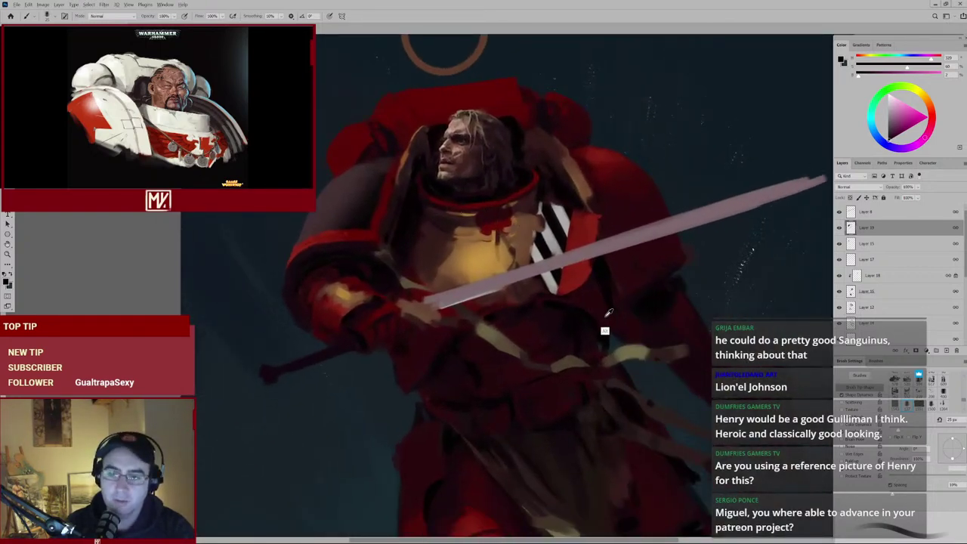
pyautogui.press(']')
pyautogui.press(']')
pyautogui.press(']')
pyautogui.press(']')
pyautogui.press(']')
pyautogui.press(']')
pyautogui.keyDown('alt'); pyautogui.click(599, 289); pyautogui.keyUp('alt')
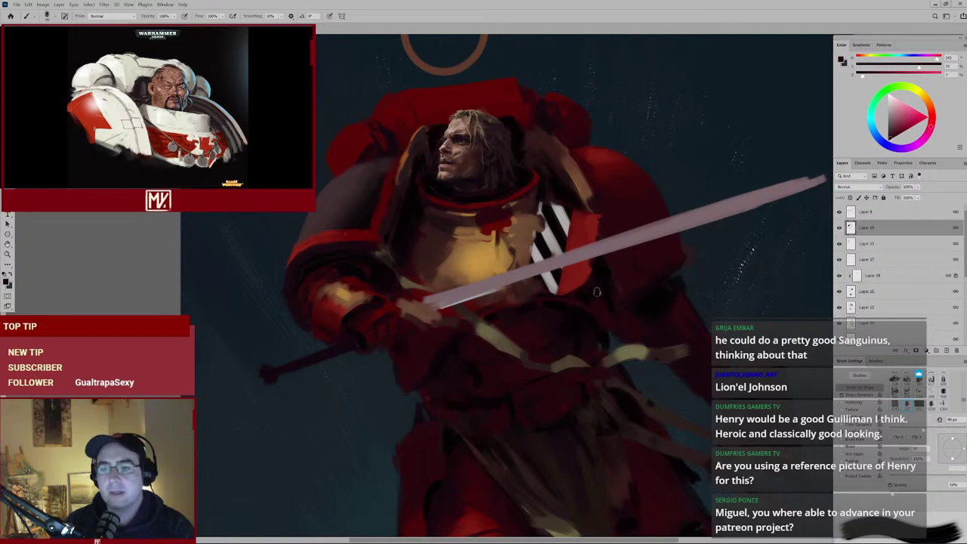
pyautogui.keyDown('alt'); pyautogui.click(605, 317); pyautogui.keyUp('alt')
# Mirror the canvas horizontally and define the belt and waist edges on the sword-arm side with near-black tones at 90 px.
pyautogui.scroll(-3, 605, 317)
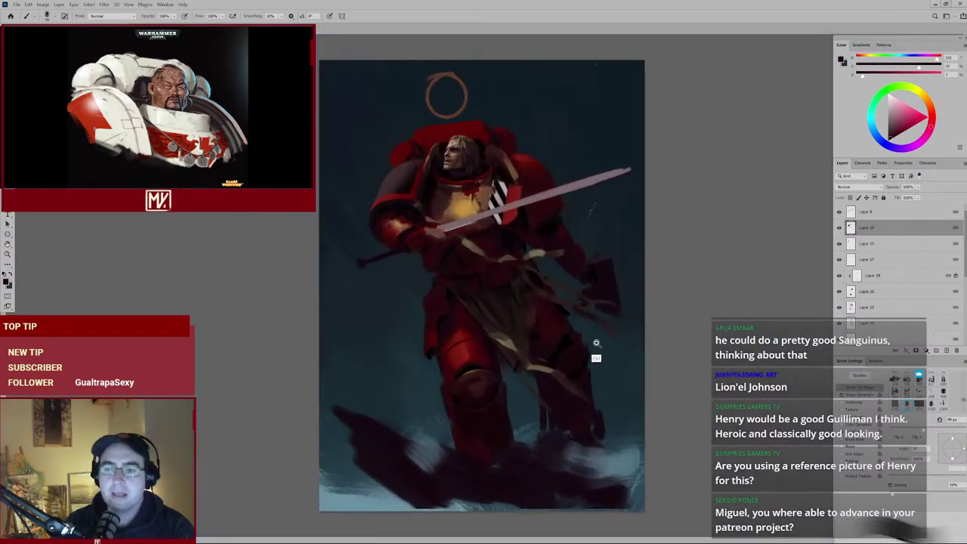
pyautogui.scroll(1, 491, 349)
pyautogui.scroll(1, 491, 349)
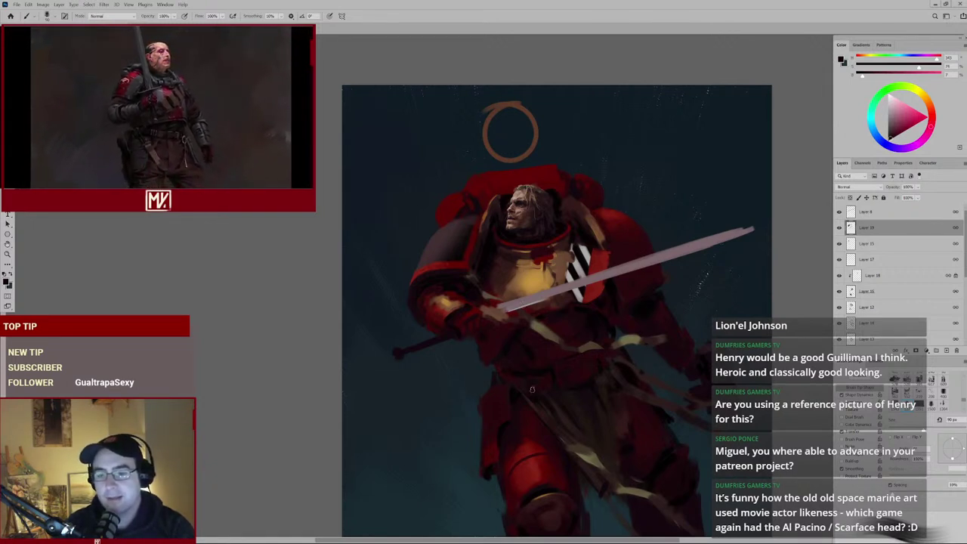
pyautogui.moveTo(542, 412); pyautogui.dragTo(515, 301)
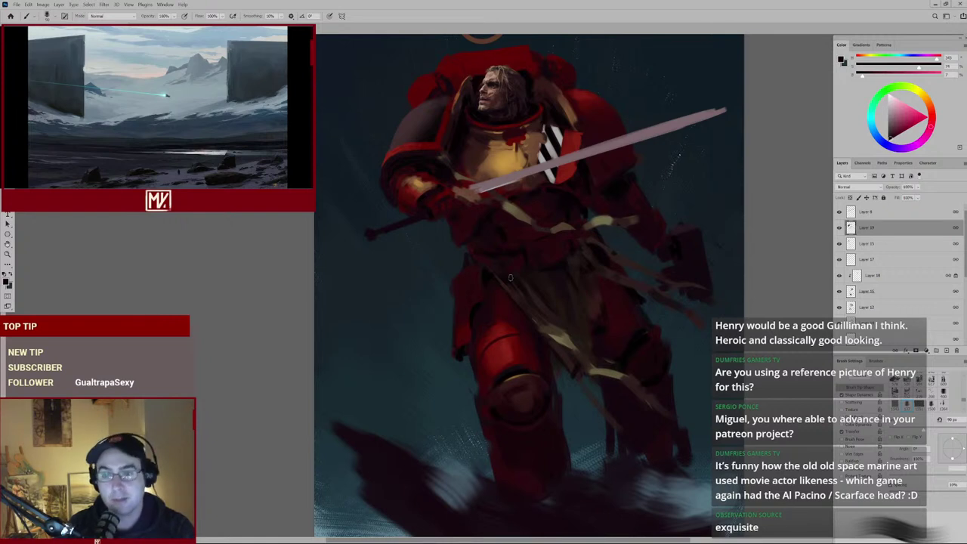
pyautogui.moveTo(597, 241); pyautogui.dragTo(546, 314)
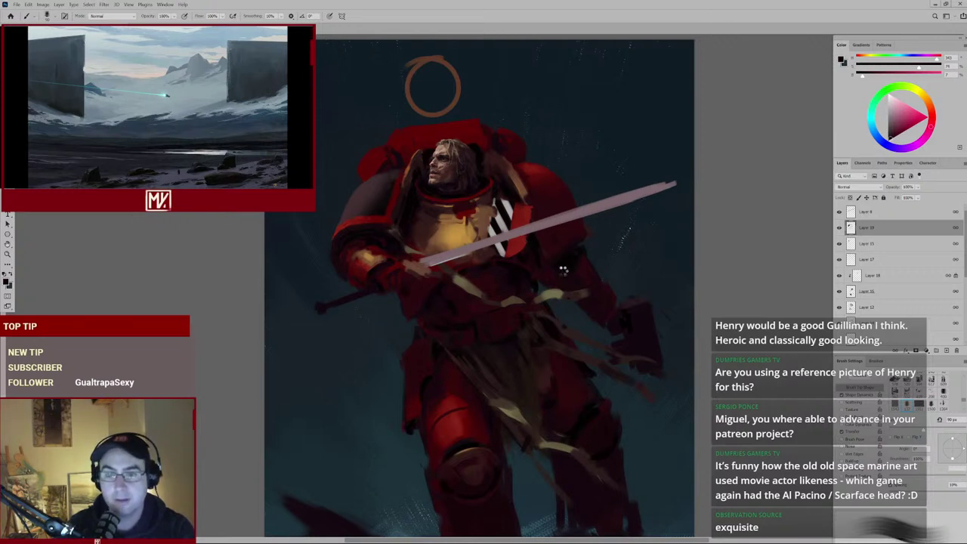
pyautogui.press('h')
pyautogui.scroll(-3, 565, 276)
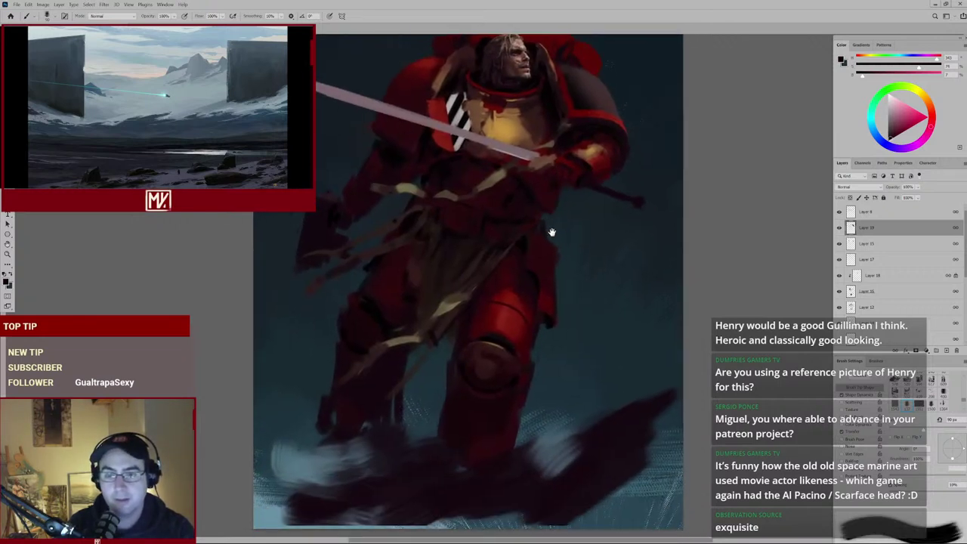
pyautogui.moveTo(509, 358)
pyautogui.mouseDown()
pyautogui.moveTo(531, 302)
pyautogui.moveTo(554, 397)
pyautogui.mouseUp()
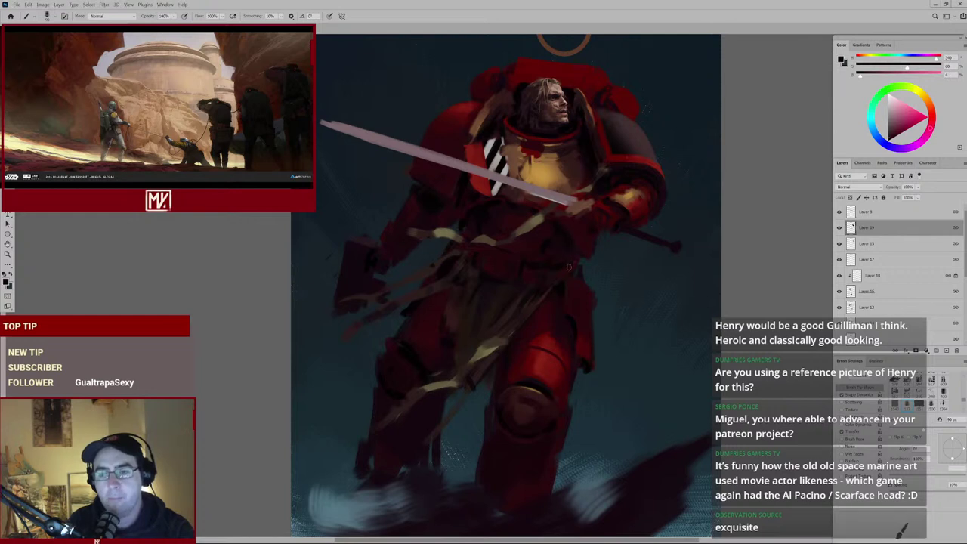
pyautogui.moveTo(568, 249); pyautogui.dragTo(587, 305)
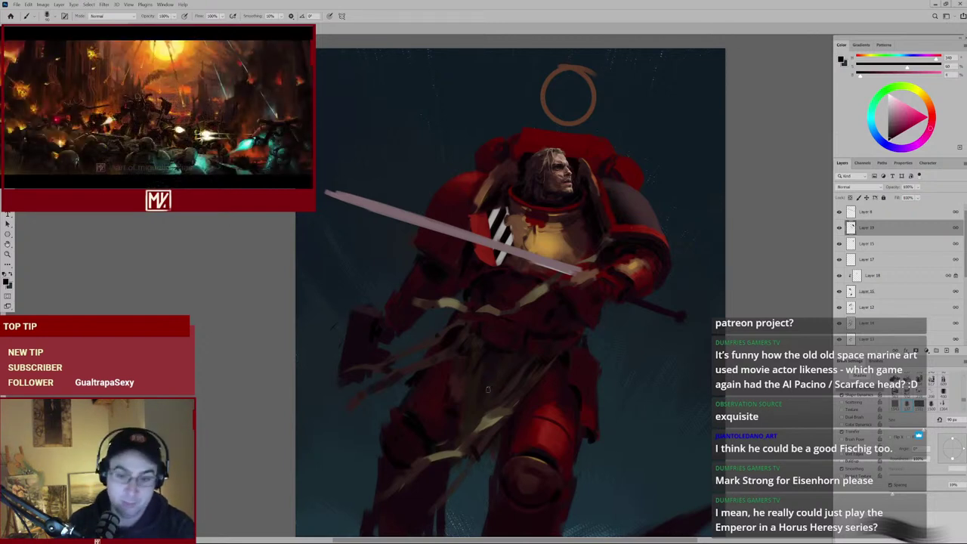
pyautogui.moveTo(505, 393)
pyautogui.mouseDown()
pyautogui.moveTo(490, 330)
pyautogui.moveTo(498, 311)
pyautogui.mouseUp()
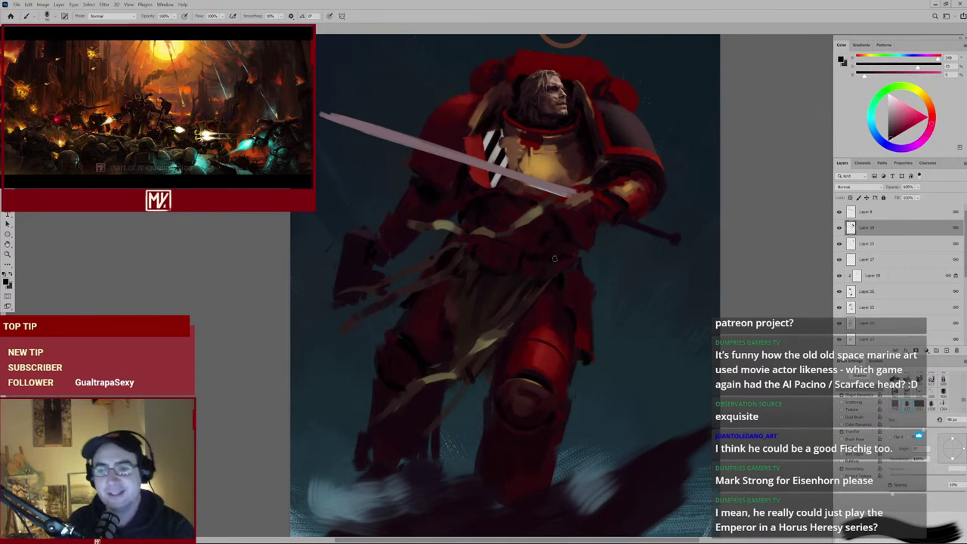
# Refine the belt and abdomen armour with sampled dark red and near-black tones, using brush sizes of 60 and 70 px.
pyautogui.keyDown('alt'); pyautogui.click(486, 238); pyautogui.keyUp('alt')
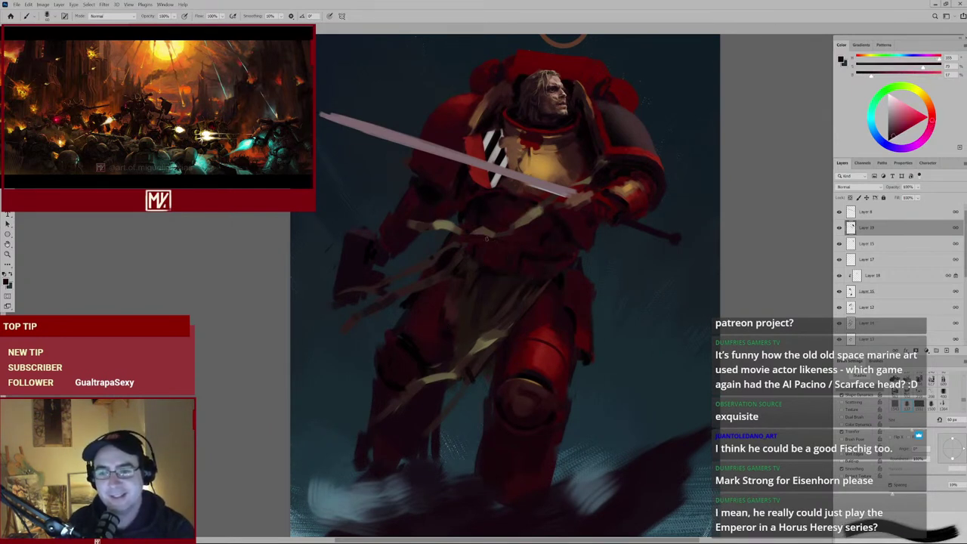
pyautogui.press(']')
pyautogui.press(']')
pyautogui.keyDown('alt'); pyautogui.click(542, 244); pyautogui.keyUp('alt')
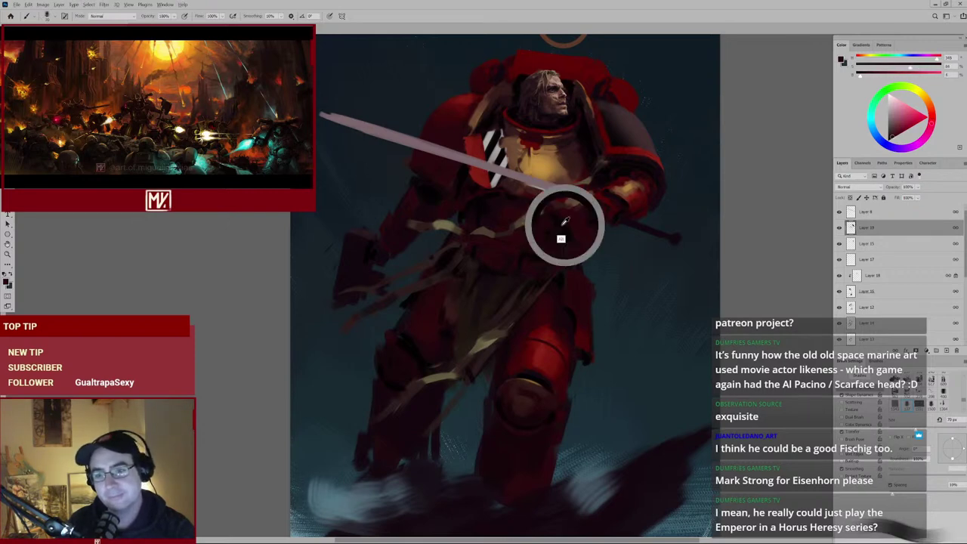
pyautogui.keyDown('alt'); pyautogui.click(561, 240); pyautogui.keyUp('alt')
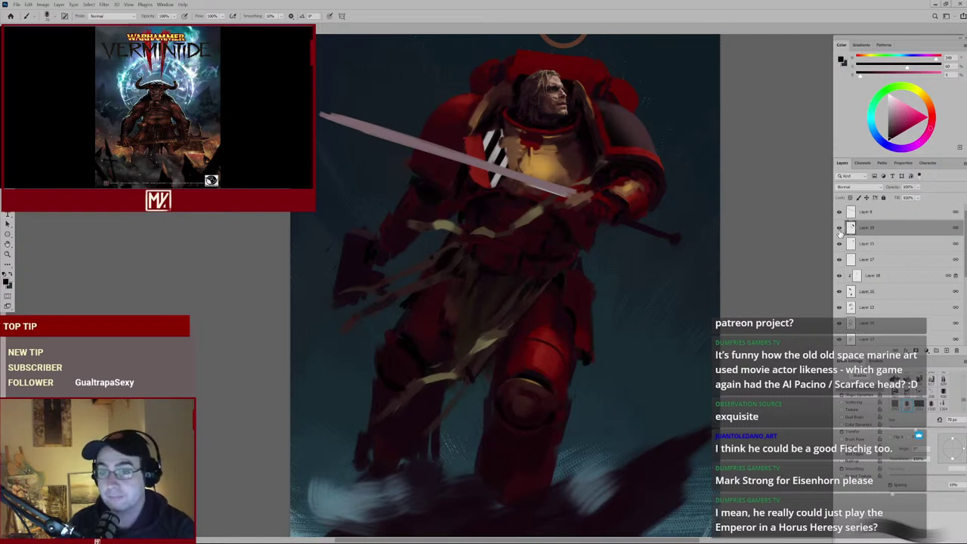
# Check the whole figure's silhouette and value balance at reduced size.
pyautogui.hotkey('ctrl', '-')
pyautogui.hotkey('ctrl', '-')
pyautogui.hotkey('ctrl', '+')
pyautogui.press('h')
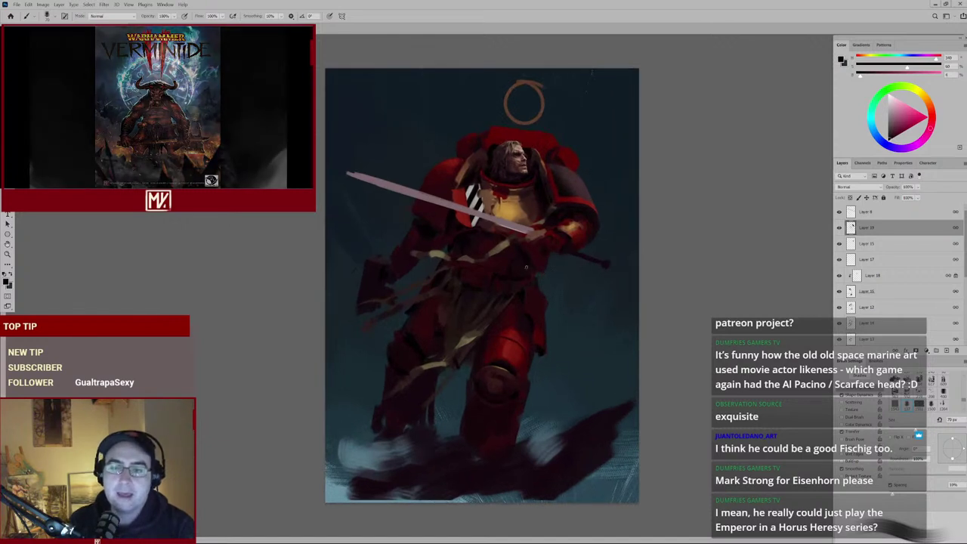
pyautogui.press('h')
pyautogui.press('e')
pyautogui.hotkey('ctrl', '-')
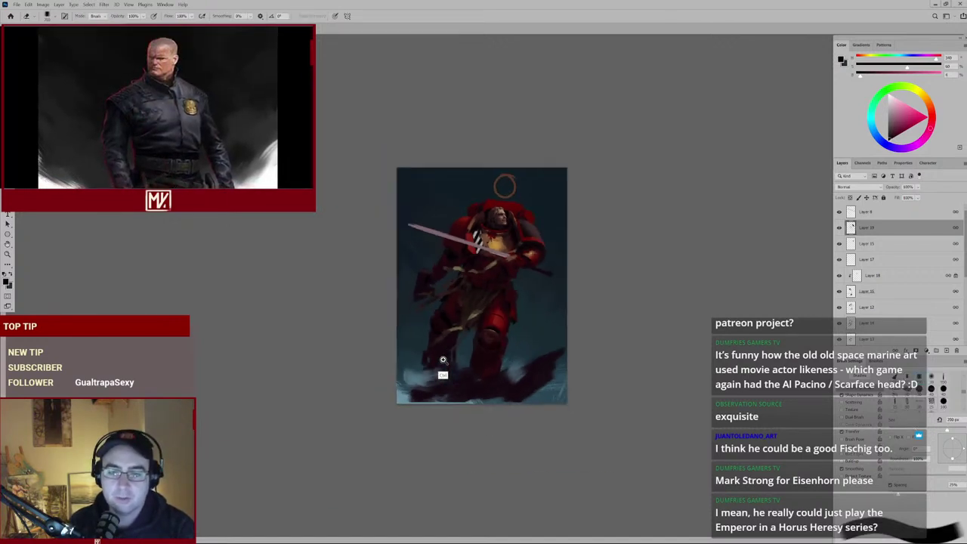
# Refine the far thigh beside the loincloth with sampled near-black and dark red tones, enlarging the brush to 125 px.
pyautogui.hotkey('ctrl', '+')
pyautogui.hotkey('ctrl', '+')
pyautogui.press('b')
pyautogui.keyDown('alt'); pyautogui.click(425, 331); pyautogui.keyUp('alt')
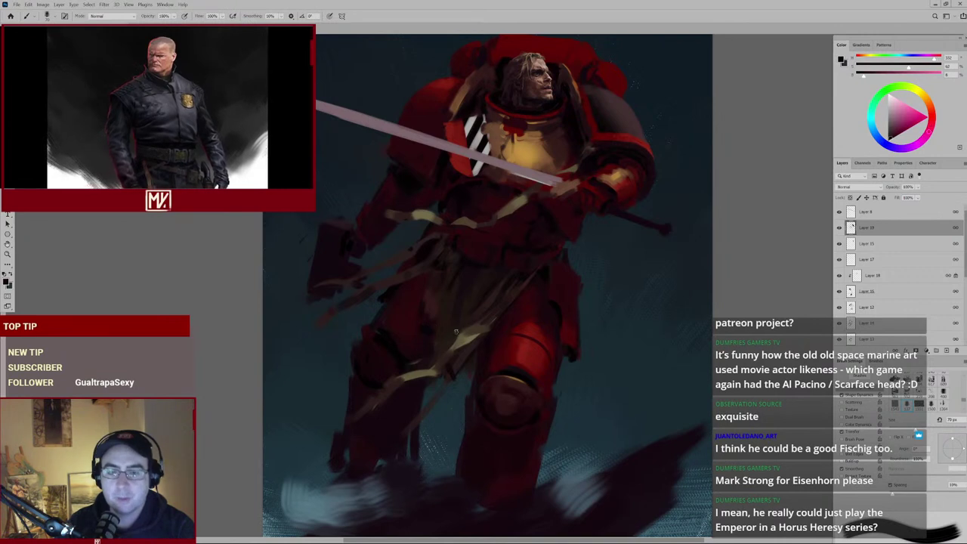
pyautogui.keyDown('alt'); pyautogui.click(426, 332); pyautogui.keyUp('alt')
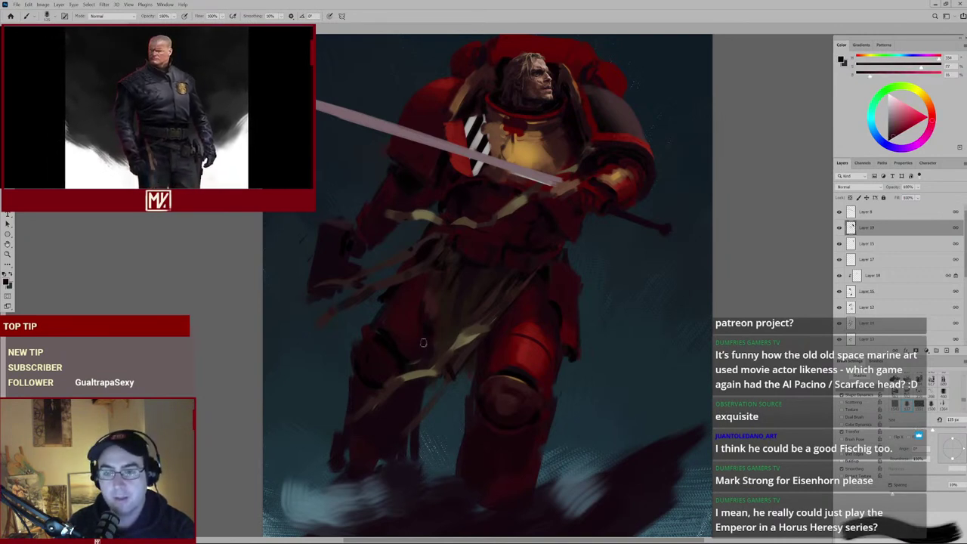
# Resample dark red from the far thigh and enlarge the brush to 150 px to continue shaping the leg and waist armour.
pyautogui.hotkey('ctrl', '-')
pyautogui.hotkey('ctrl', '-')
pyautogui.hotkey('ctrl', '+')
pyautogui.hotkey('ctrl', '+')
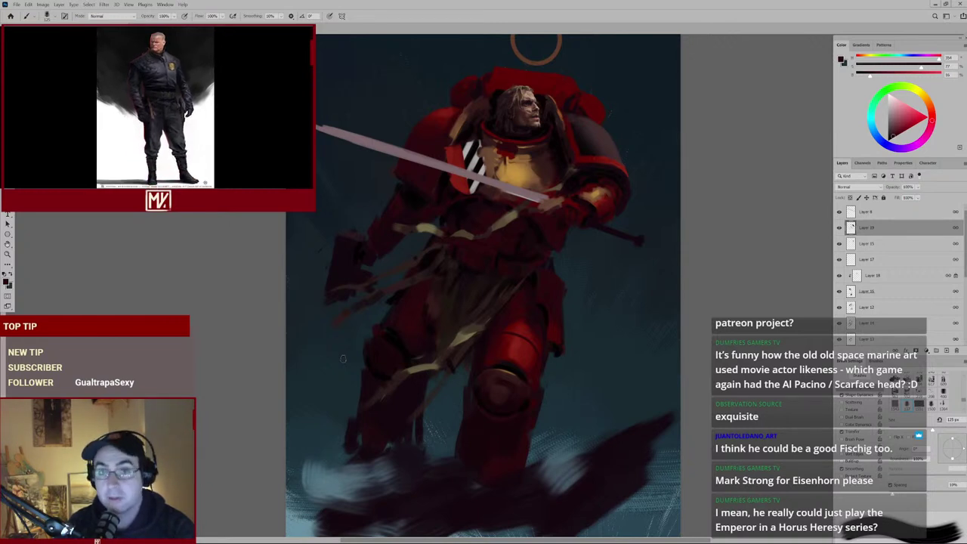
pyautogui.keyDown('alt'); pyautogui.click(403, 329); pyautogui.keyUp('alt')
pyautogui.keyDown('alt'); pyautogui.click(400, 326); pyautogui.keyUp('alt')
pyautogui.press(']')
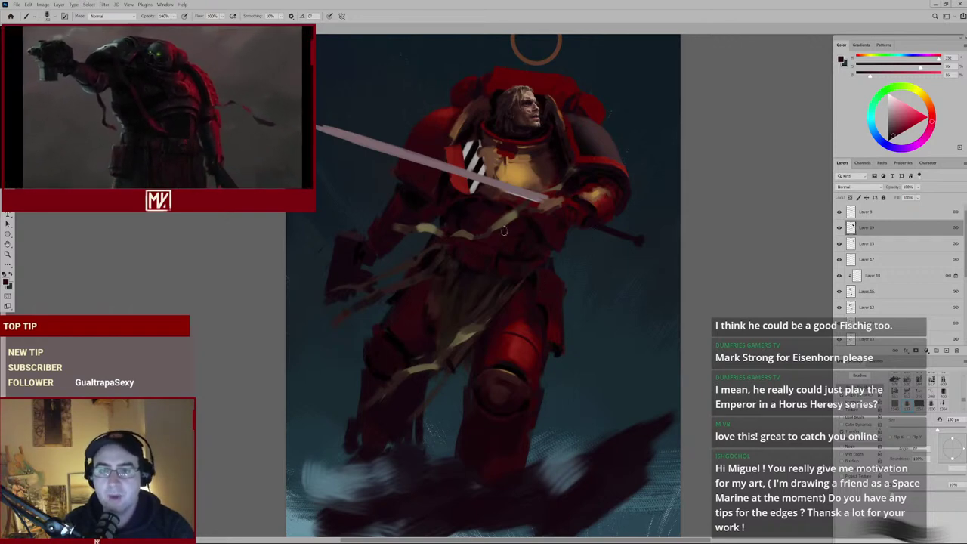
# Shape the far arm and abdomen armour with sampled near-black and dark brown-red tones, using brush sizes of 100 and 125 px.
pyautogui.scroll(3, 509, 225)
pyautogui.scroll(-3, 509, 225)
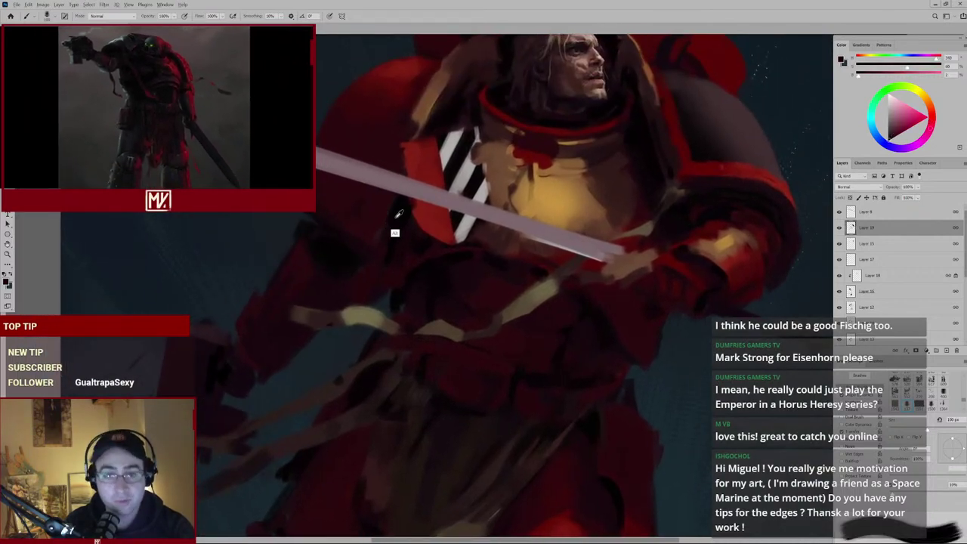
pyautogui.hotkey('ctrl', '0')
pyautogui.moveTo(381, 262); pyautogui.dragTo(414, 245)
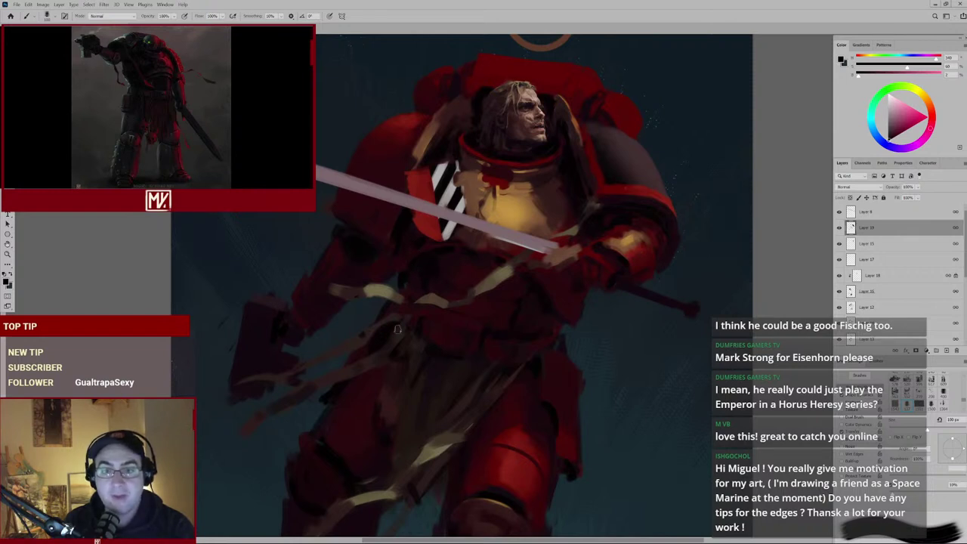
pyautogui.keyDown('alt'); pyautogui.click(472, 231); pyautogui.keyUp('alt')
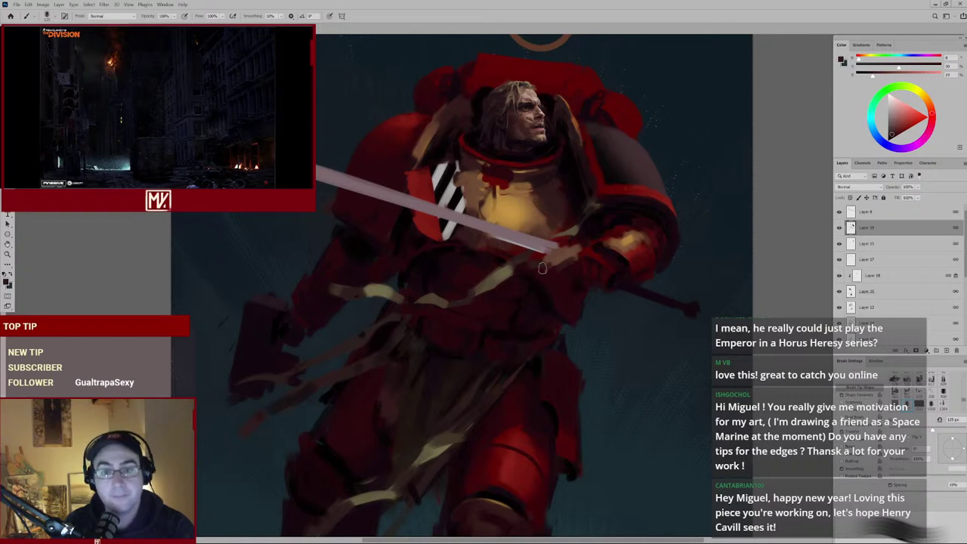
pyautogui.moveTo(505, 326); pyautogui.dragTo(541, 256)
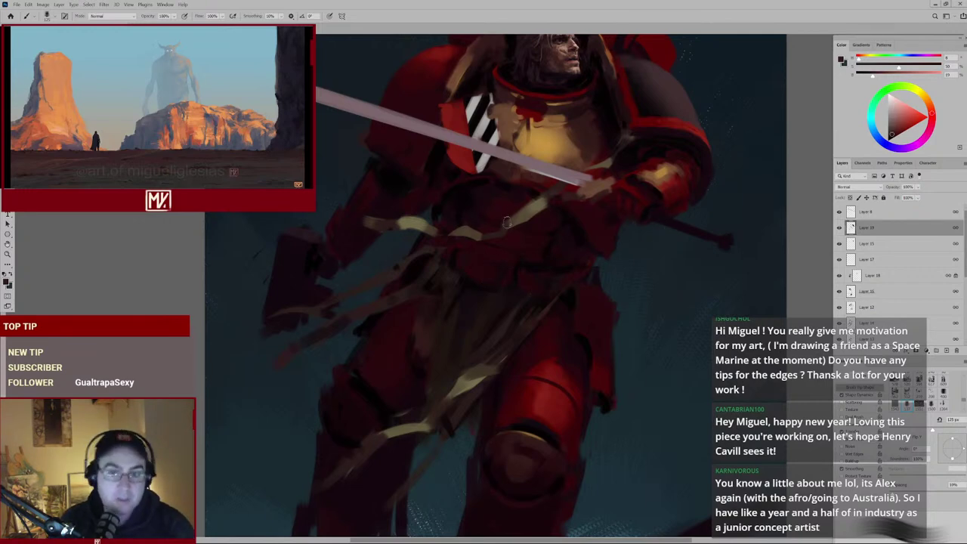
pyautogui.scroll(-1, 506, 221)
pyautogui.scroll(-1, 554, 269)
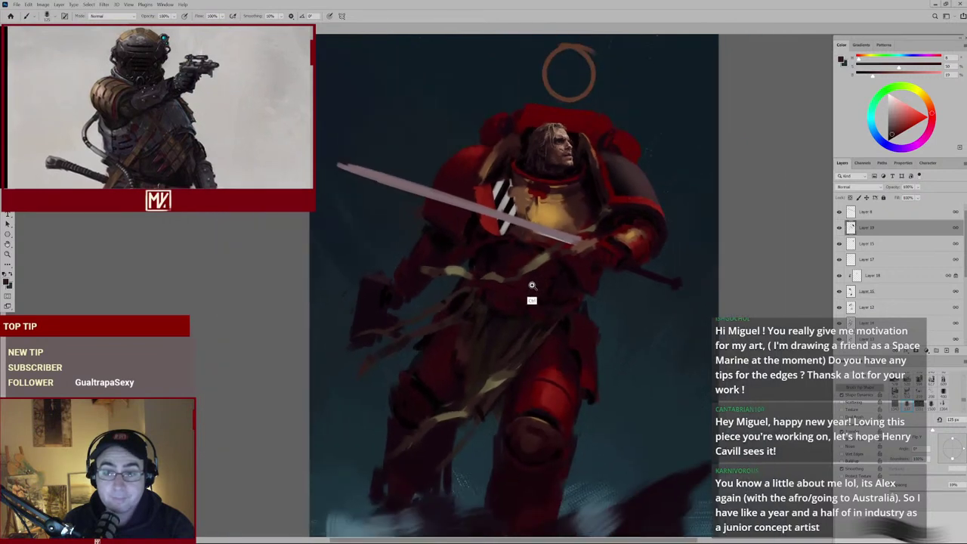
pyautogui.scroll(-1, 572, 255)
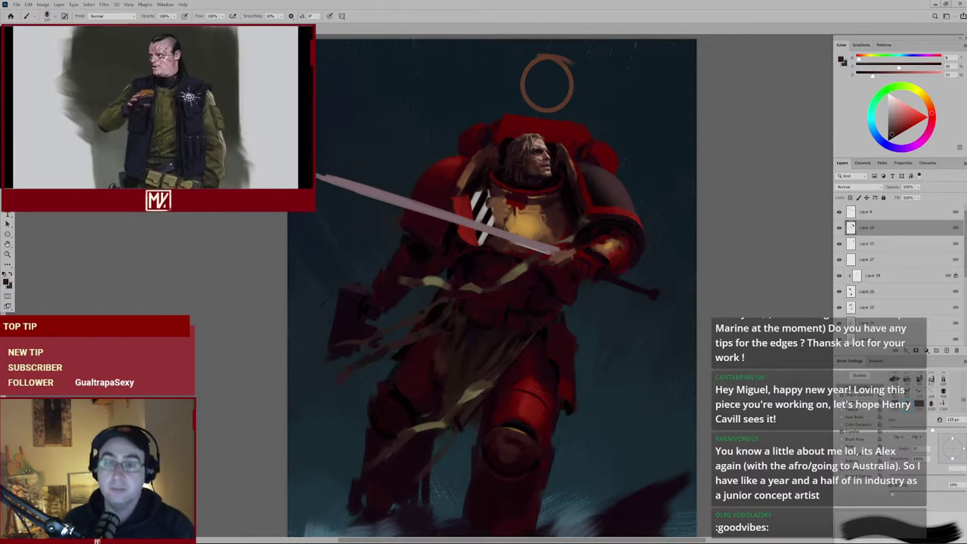
pyautogui.moveTo(512, 351); pyautogui.dragTo(532, 249)
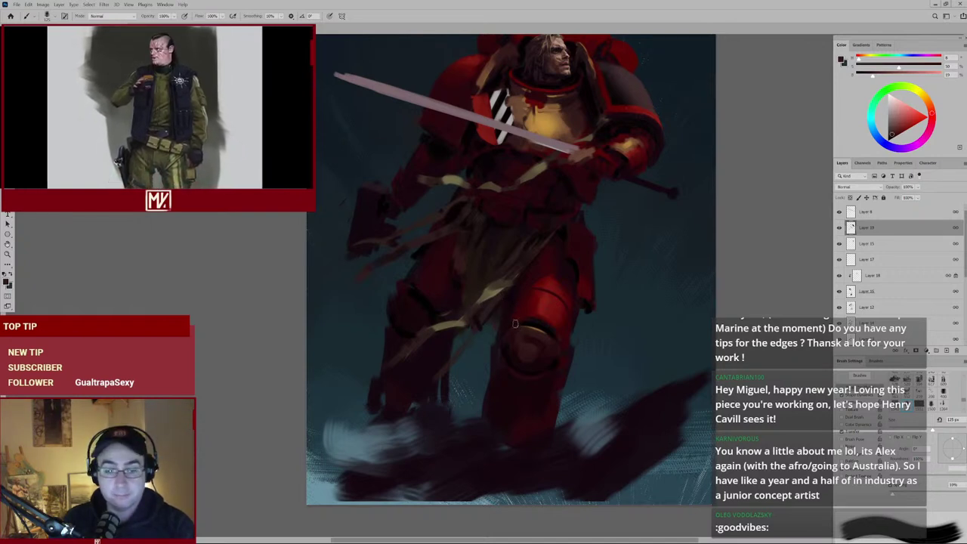
pyautogui.moveTo(502, 250); pyautogui.dragTo(497, 319)
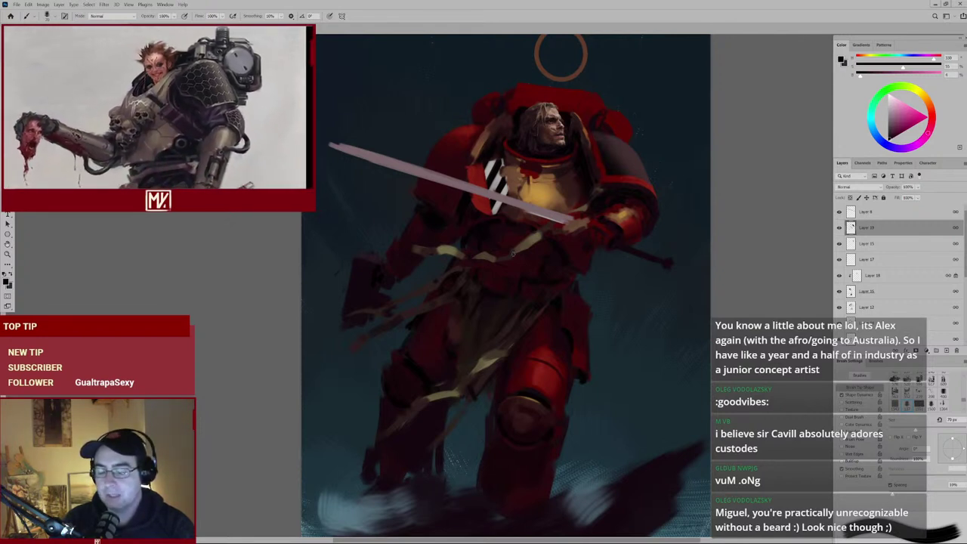
pyautogui.moveTo(508, 349); pyautogui.dragTo(514, 282)
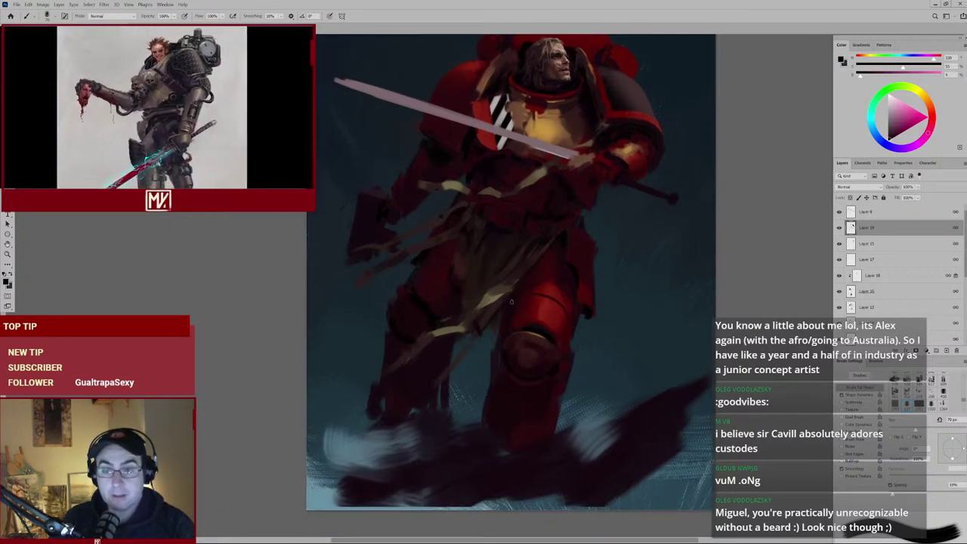
pyautogui.moveTo(547, 252); pyautogui.dragTo(539, 286)
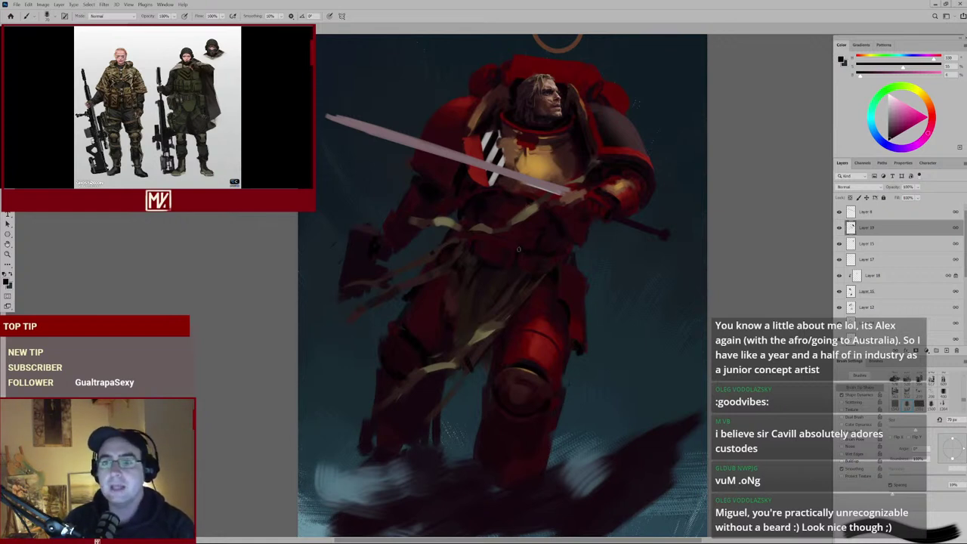
# Refine the collar's edge beside the neck with sampled dark red and near-black tones, reducing the brush to 45 px.
pyautogui.scroll(5, 534, 169)
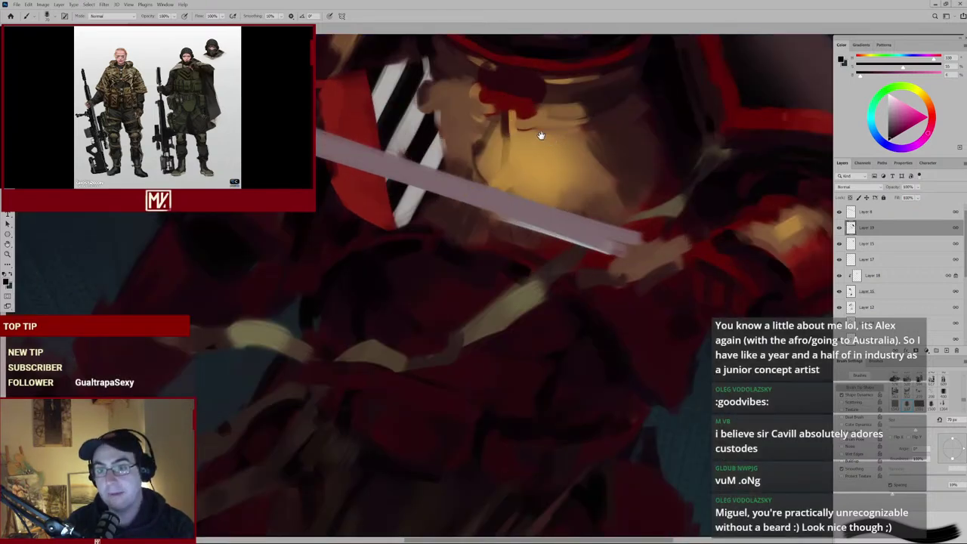
pyautogui.press('[')
pyautogui.press('[')
pyautogui.press('[')
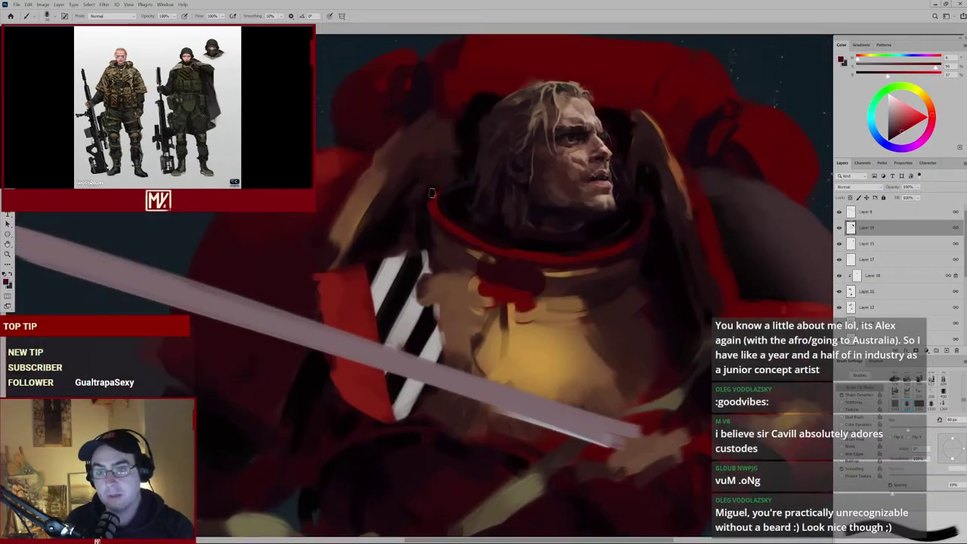
pyautogui.keyDown('alt'); pyautogui.click(445, 209); pyautogui.keyUp('alt')
pyautogui.keyDown('alt'); pyautogui.click(451, 211); pyautogui.keyUp('alt')
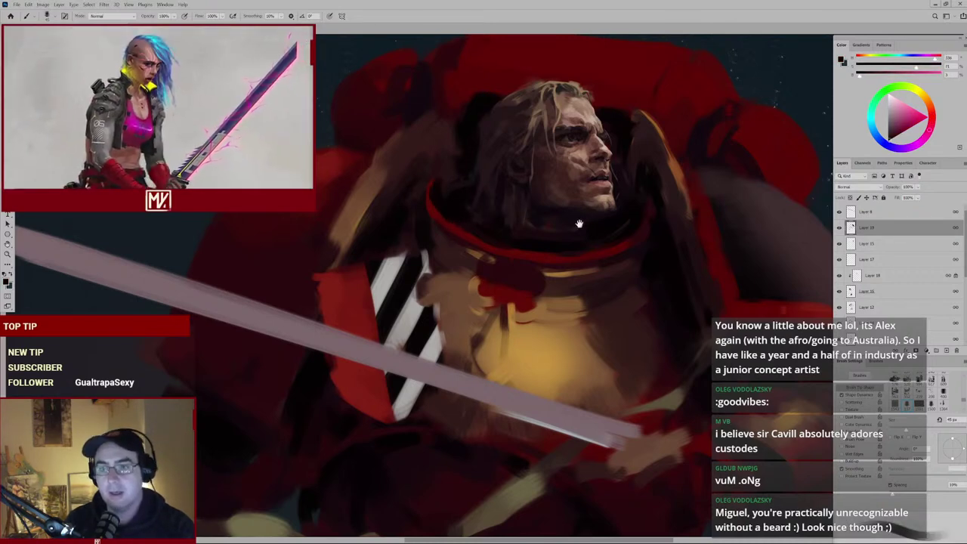
# Sharpen the red collar rim below the face with a sampled brighter red and a 50 px brush.
pyautogui.scroll(-5, 503, 289)
pyautogui.scroll(5, 503, 289)
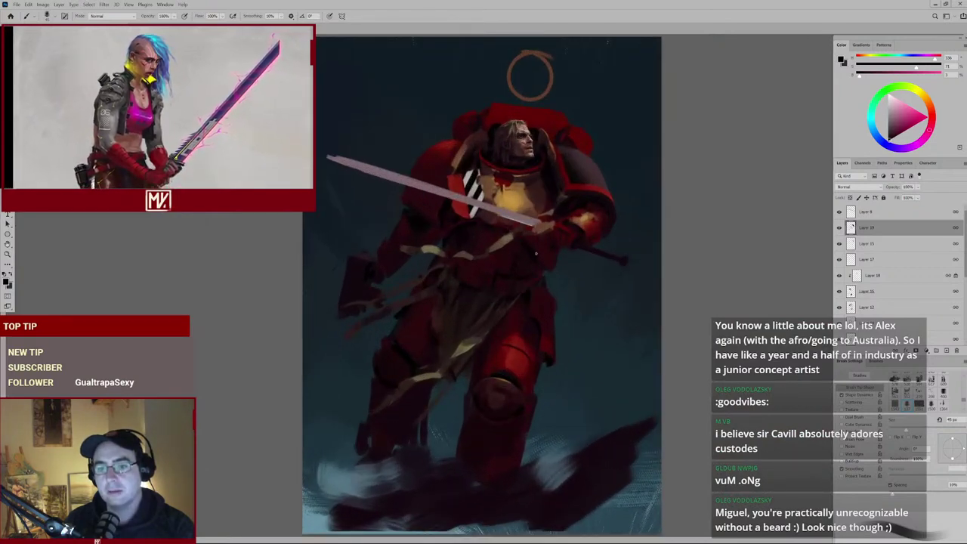
pyautogui.scroll(2, 548, 192)
pyautogui.moveTo(549, 192); pyautogui.dragTo(575, 249)
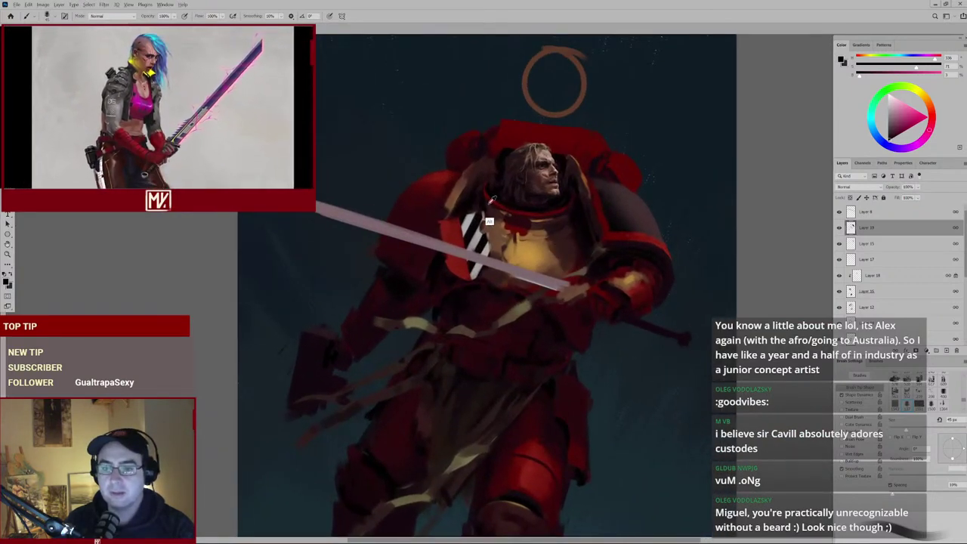
pyautogui.scroll(3, 532, 230)
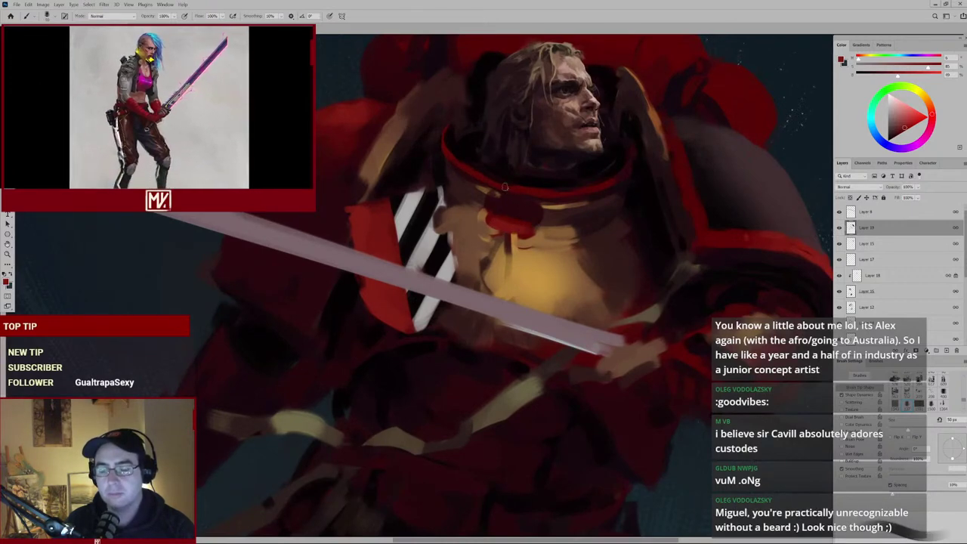
# Paint a lighter red plane along the top of the backpack, enlarging the brush to 125 px.
pyautogui.scroll(-5, 560, 184)
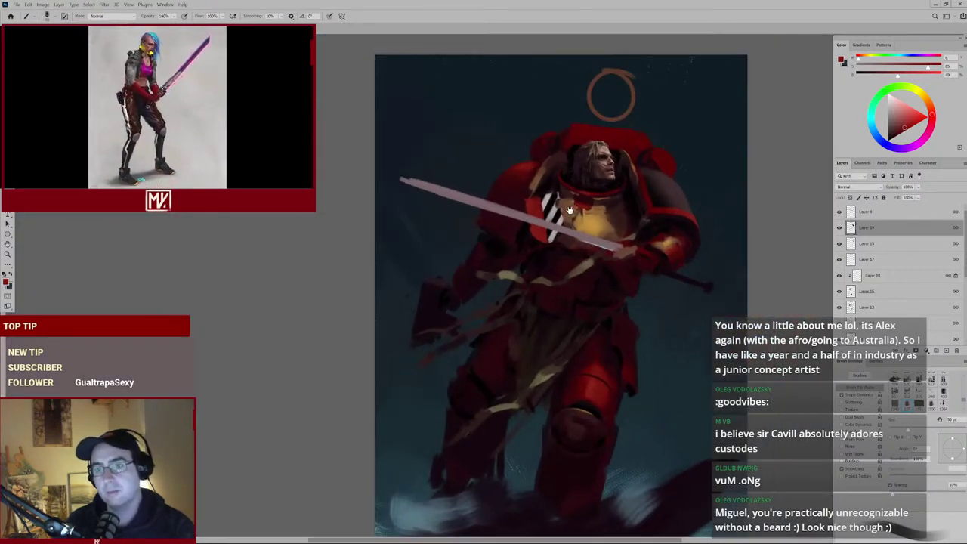
pyautogui.scroll(2, 616, 167)
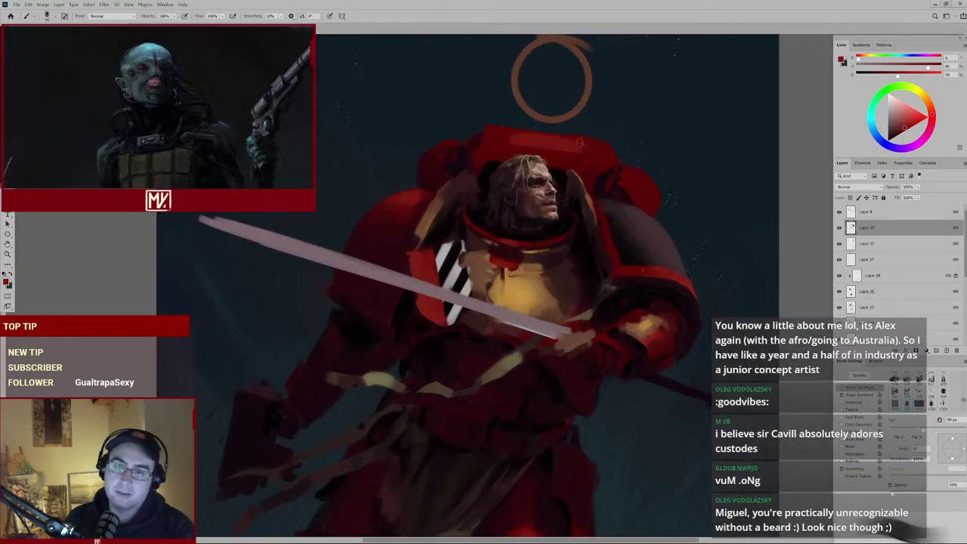
pyautogui.scroll(-5, 477, 136)
pyautogui.scroll(5, 529, 198)
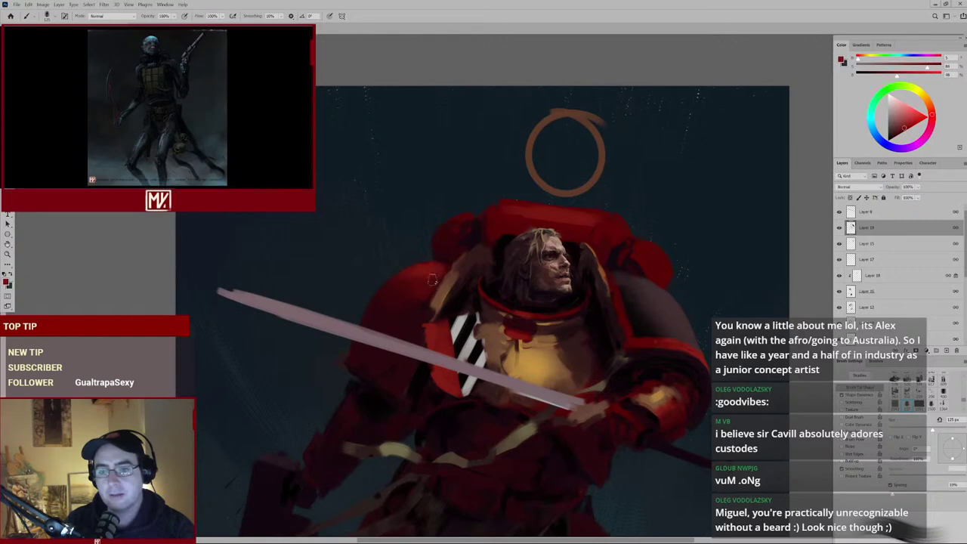
pyautogui.moveTo(428, 302)
pyautogui.mouseDown()
pyautogui.moveTo(419, 310)
pyautogui.moveTo(428, 315)
pyautogui.moveTo(457, 266)
pyautogui.mouseUp()
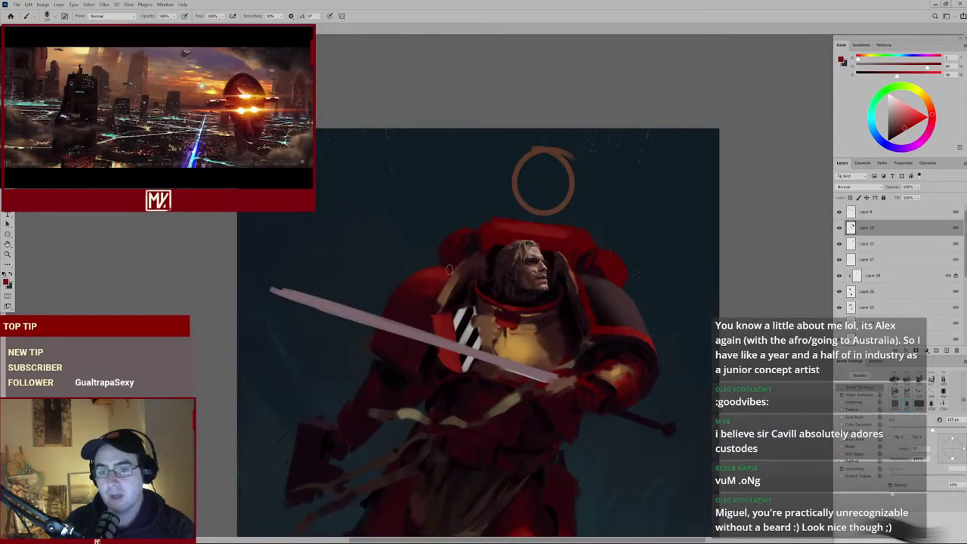
# Rework the shoulder pad beside the striped panel with sampled dark reds at 100 px, and reselect the armour paint layer.
pyautogui.keyDown('alt'); pyautogui.click(442, 281); pyautogui.keyUp('alt')
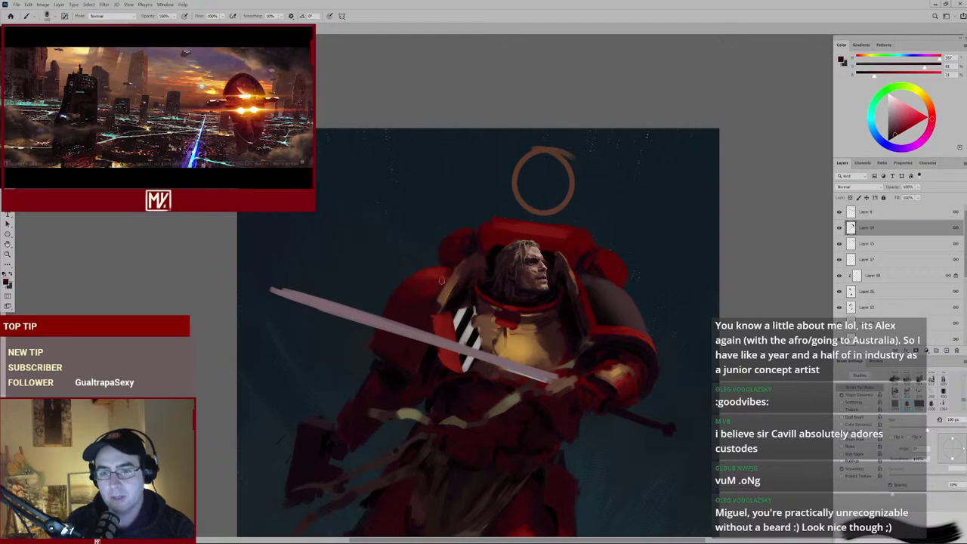
pyautogui.moveTo(441, 284)
pyautogui.mouseDown()
pyautogui.moveTo(435, 322)
pyautogui.moveTo(463, 302)
pyautogui.moveTo(478, 272)
pyautogui.mouseUp()
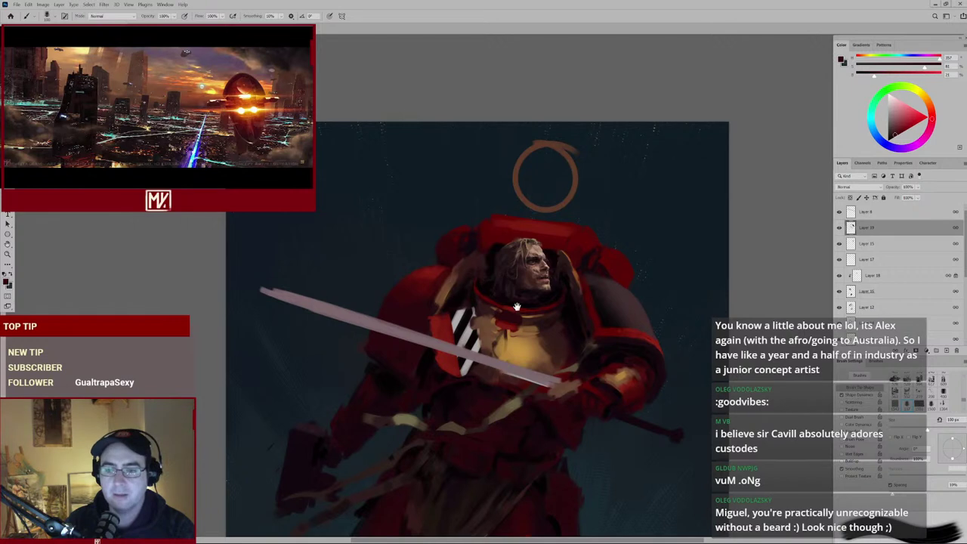
pyautogui.moveTo(511, 300); pyautogui.dragTo(504, 266)
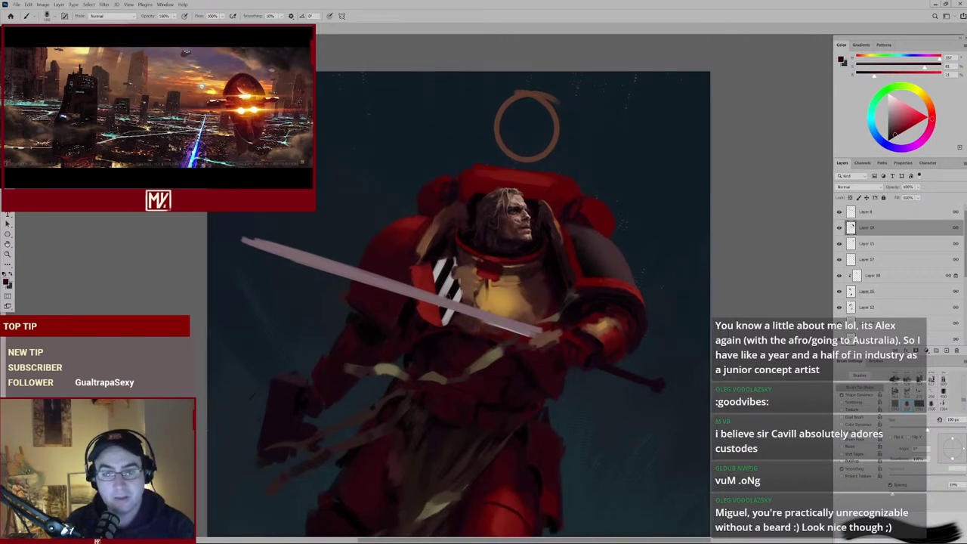
pyautogui.keyDown('alt'); pyautogui.click(429, 275); pyautogui.keyUp('alt')
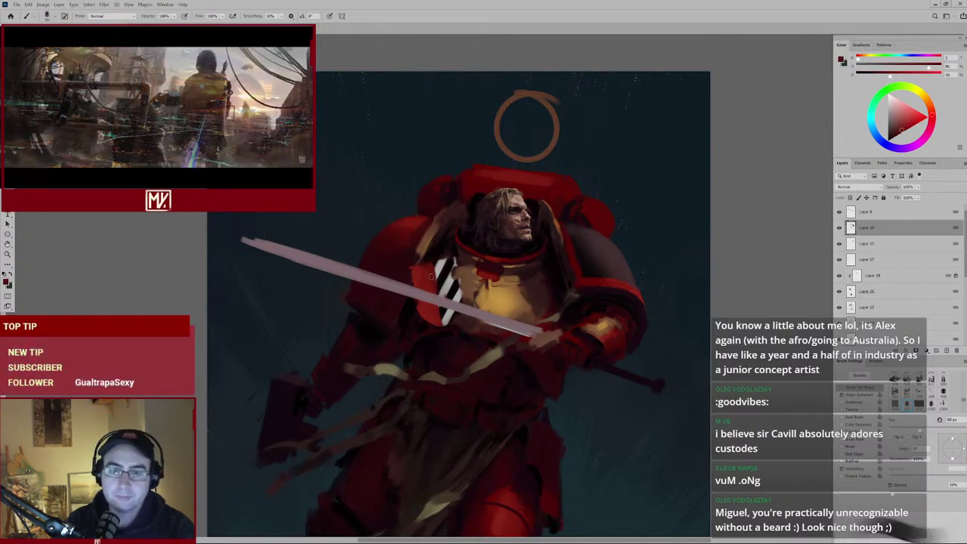
pyautogui.press(']')
pyautogui.press(']')
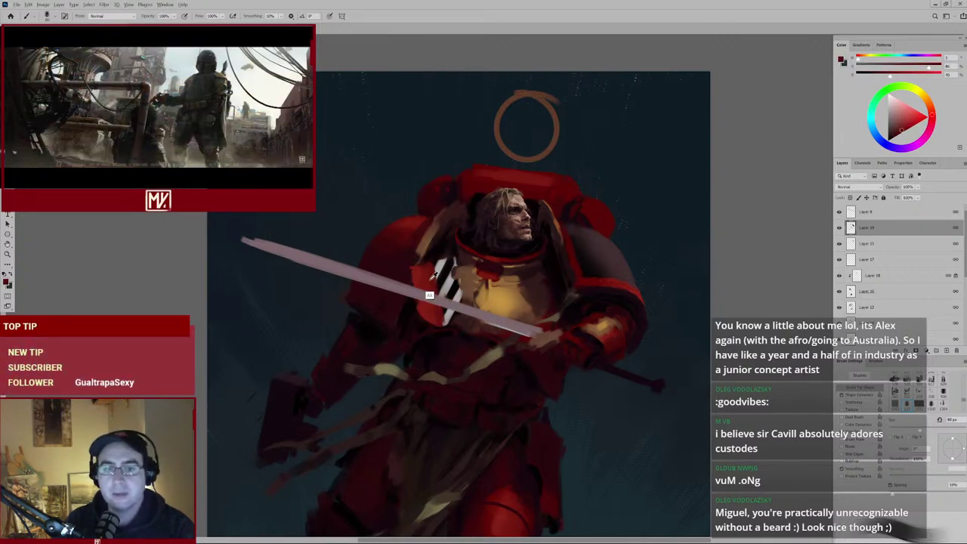
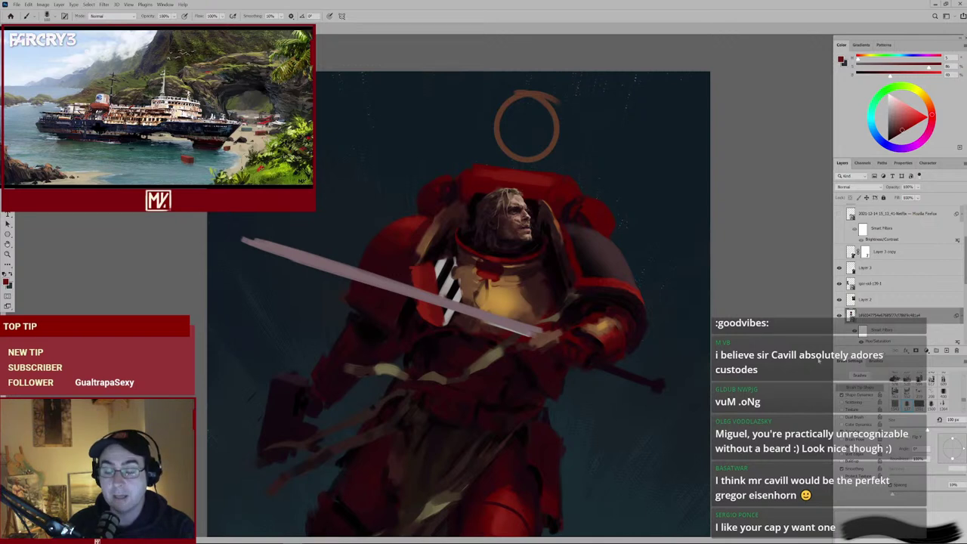
pyautogui.keyDown('ctrl'); pyautogui.click(599, 376); pyautogui.keyUp('ctrl')
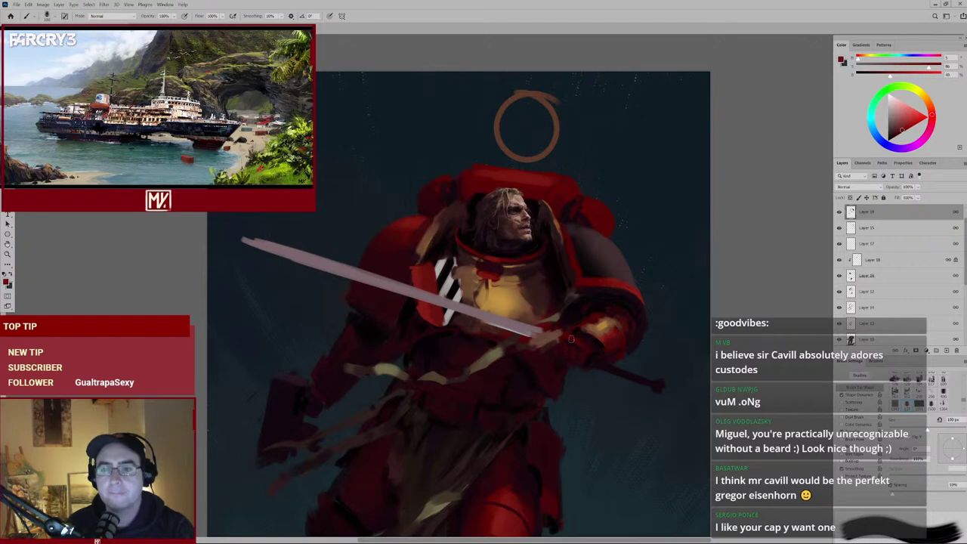
pyautogui.moveTo(554, 358); pyautogui.dragTo(552, 270)
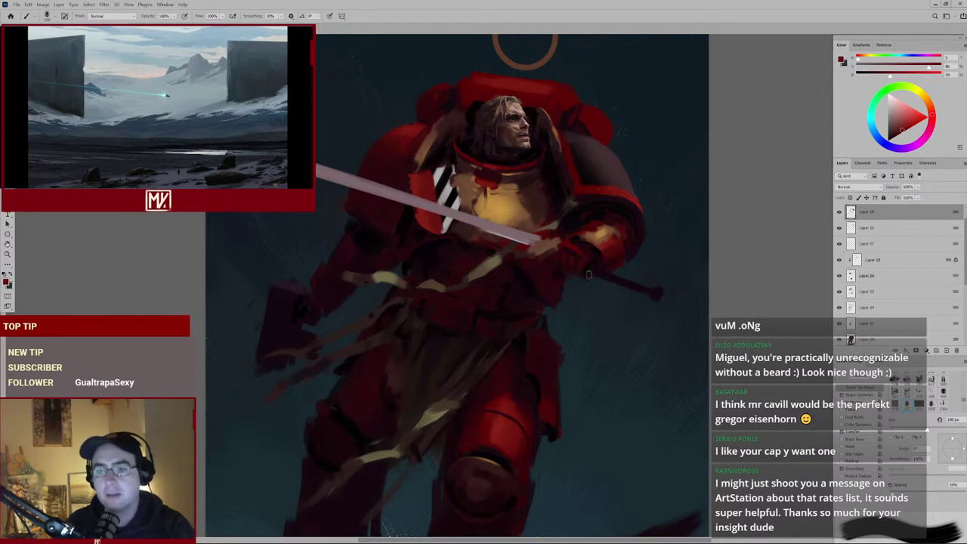
pyautogui.scroll(-3, 551, 302)
pyautogui.scroll(3, 551, 302)
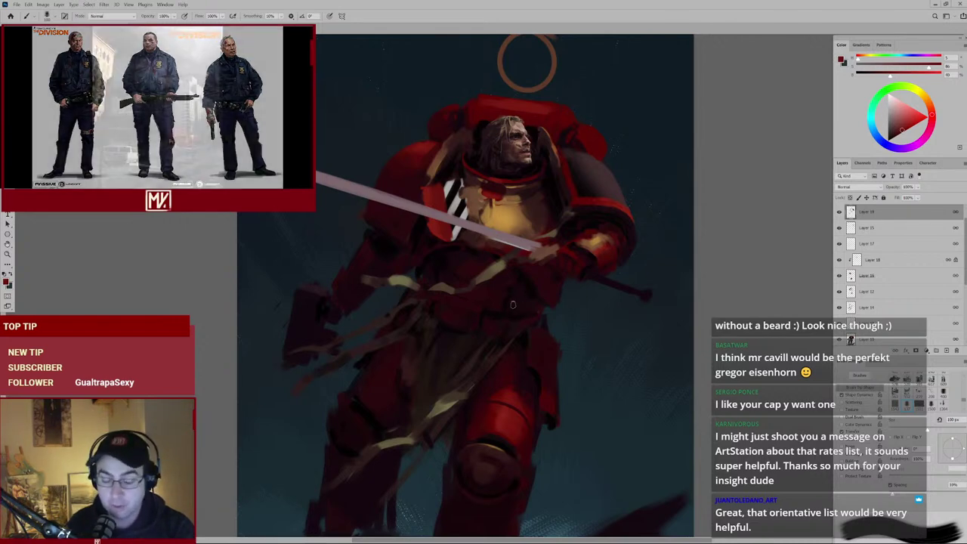
pyautogui.scroll(-3, 437, 394)
pyautogui.scroll(4, 463, 363)
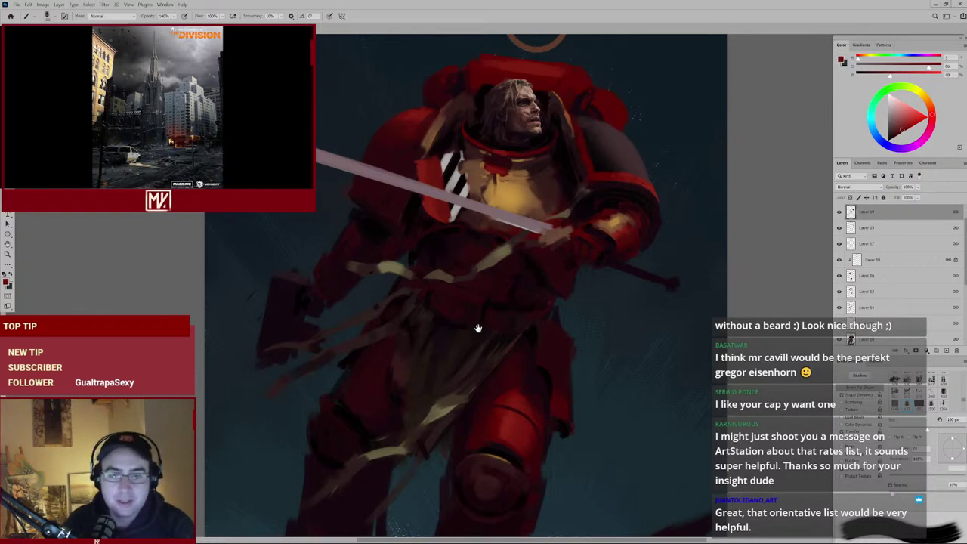
pyautogui.scroll(1, 478, 328)
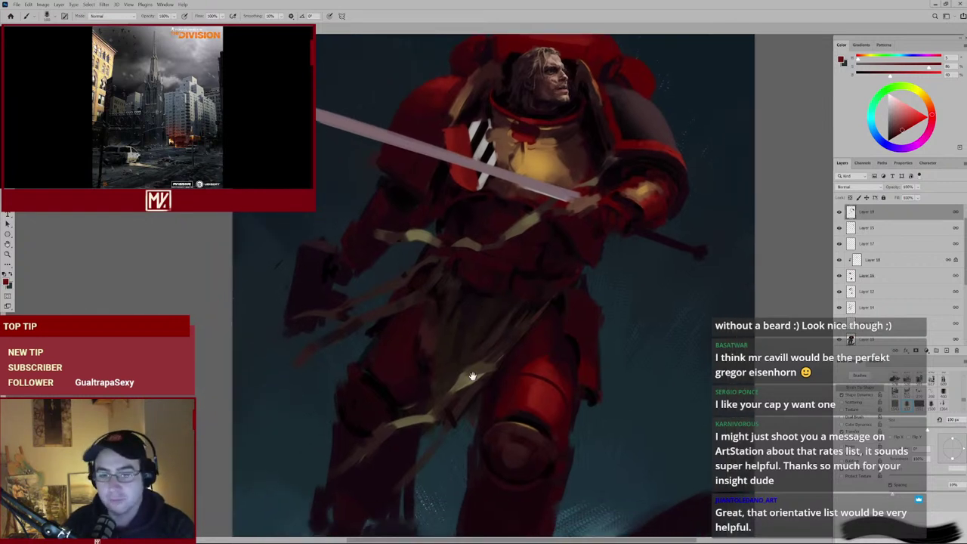
# Darken the rear lower leg armour with a sampled near-black red and a 150 px brush.
pyautogui.scroll(-2, 471, 385)
pyautogui.keyDown('alt'); pyautogui.click(434, 408); pyautogui.keyUp('alt')
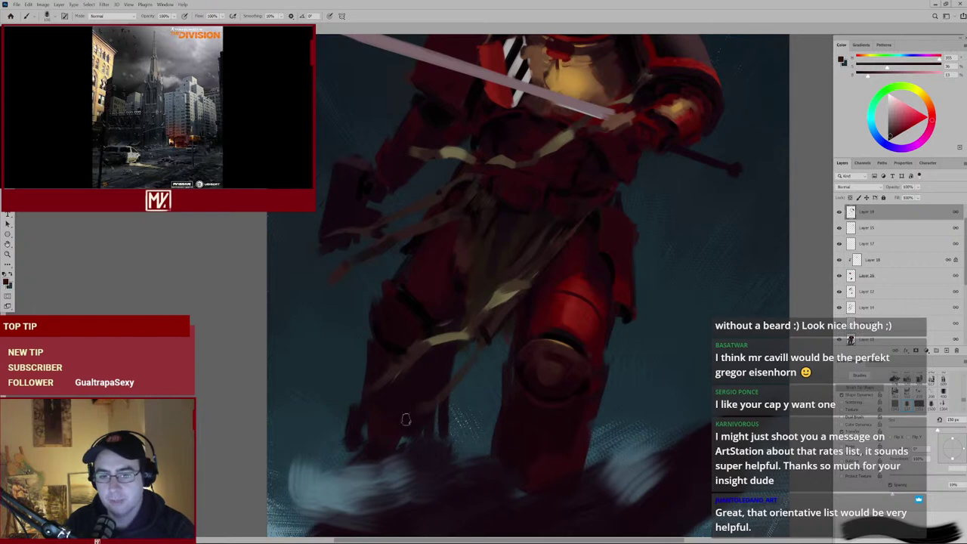
pyautogui.scroll(-3, 485, 334)
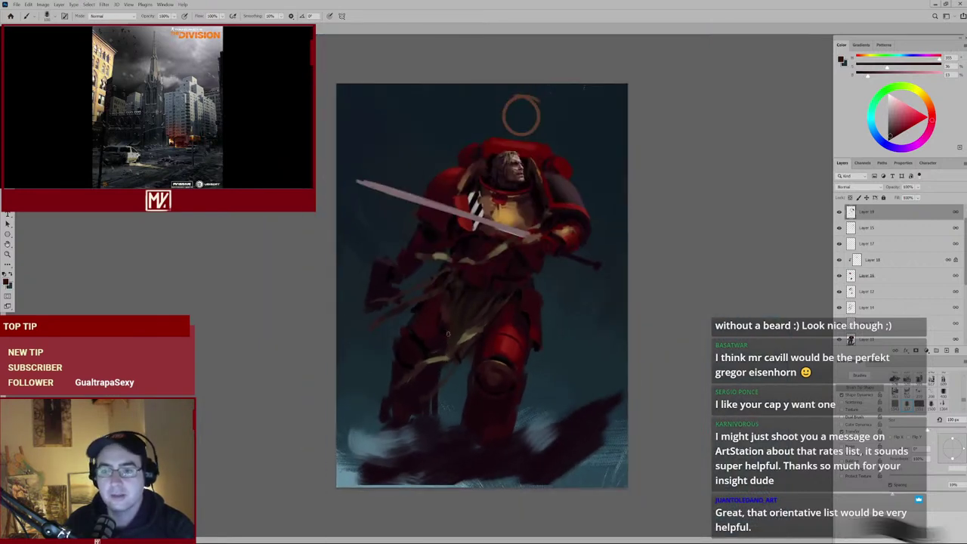
pyautogui.keyDown('ctrl'); pyautogui.click(464, 282); pyautogui.keyUp('ctrl')
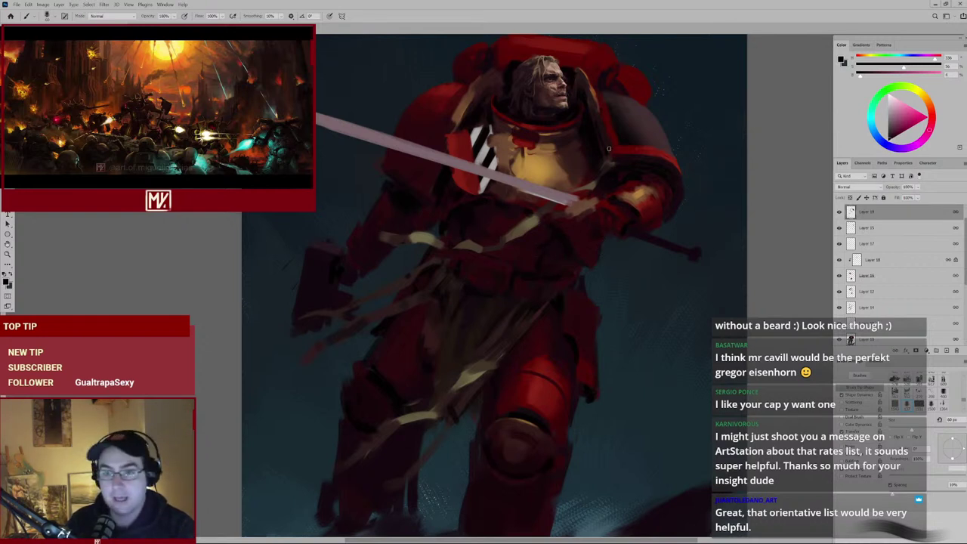
# Refine the shadows between the abdomen plates with a sampled near-black tone and a 60 px brush.
pyautogui.keyDown('alt'); pyautogui.click(547, 246); pyautogui.keyUp('alt')
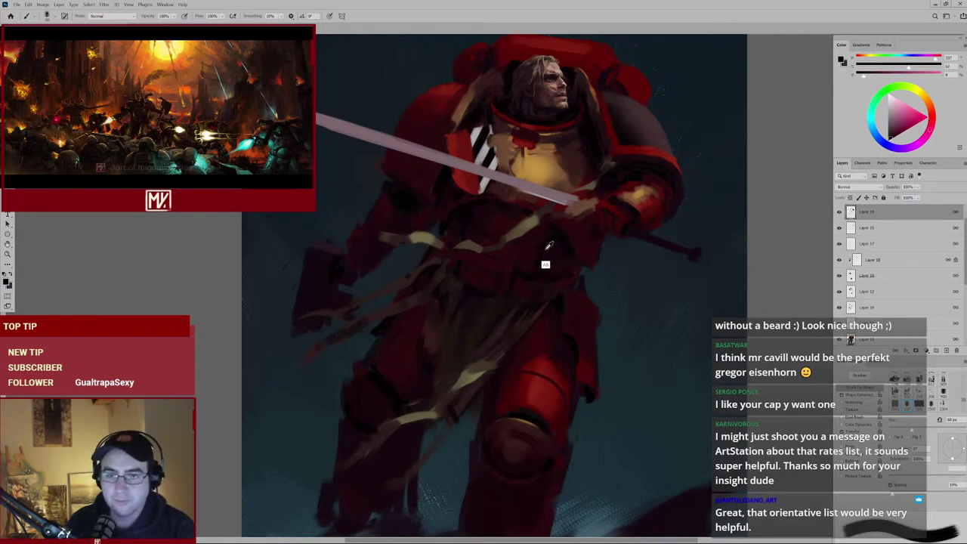
pyautogui.scroll(-5, 504, 254)
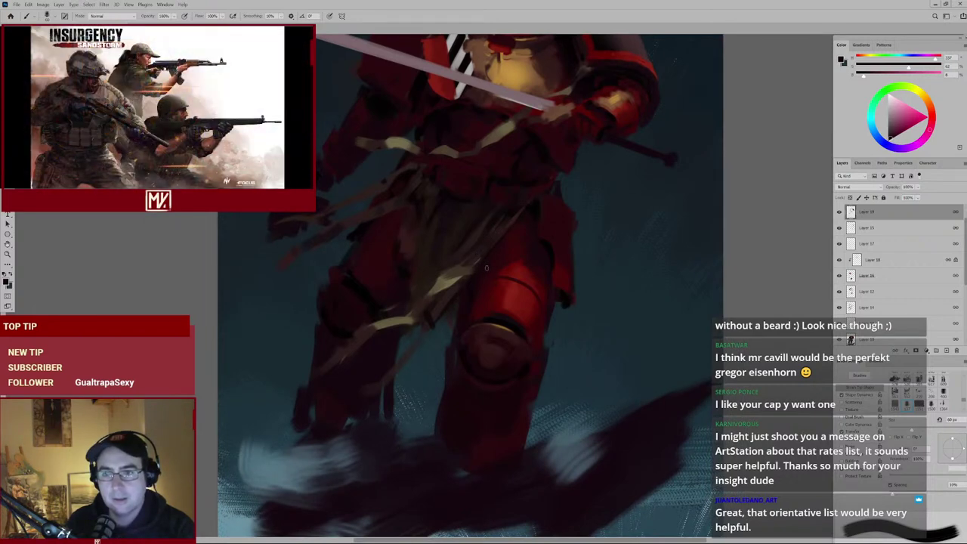
pyautogui.moveTo(519, 248); pyautogui.dragTo(521, 267)
pyautogui.scroll(3, 521, 268)
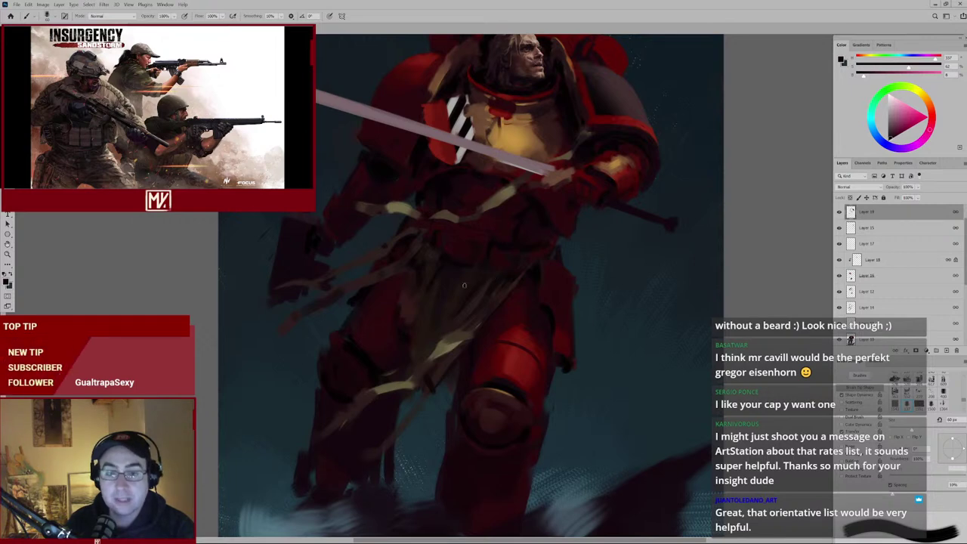
pyautogui.scroll(-5, 508, 276)
pyautogui.scroll(3, 483, 291)
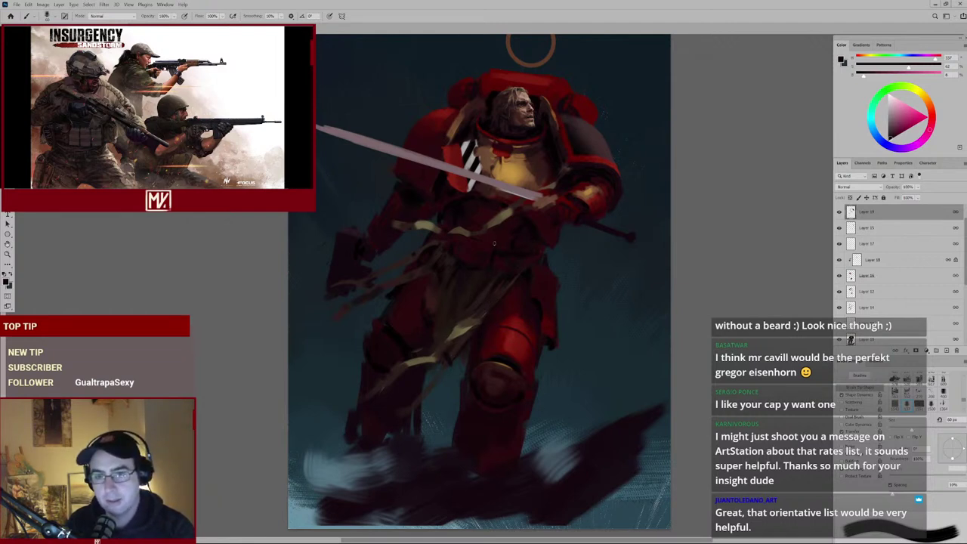
# Sample a dark brown beside the sword hand and compare the figure with the selected paint layer hidden and shown.
pyautogui.keyDown('alt'); pyautogui.click(512, 206); pyautogui.keyUp('alt')
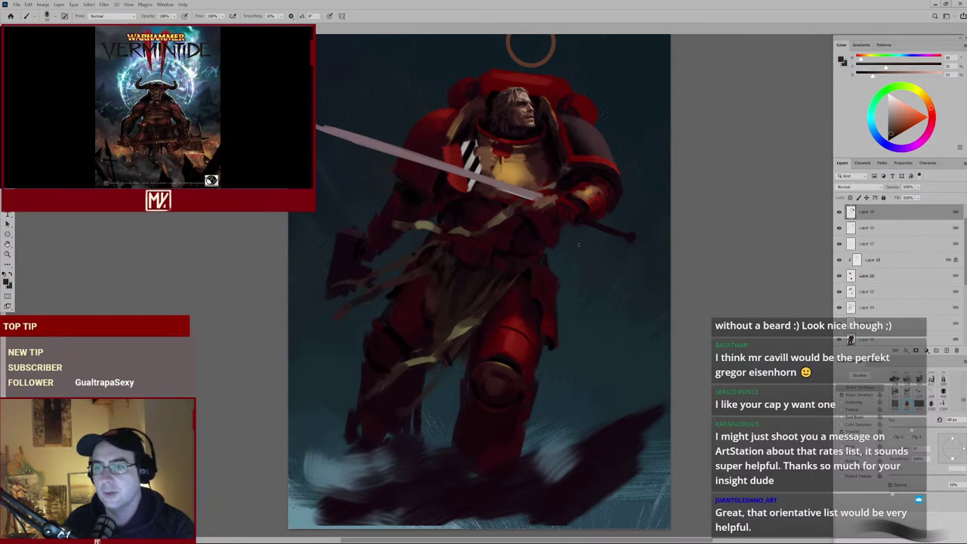
pyautogui.click(838, 212)
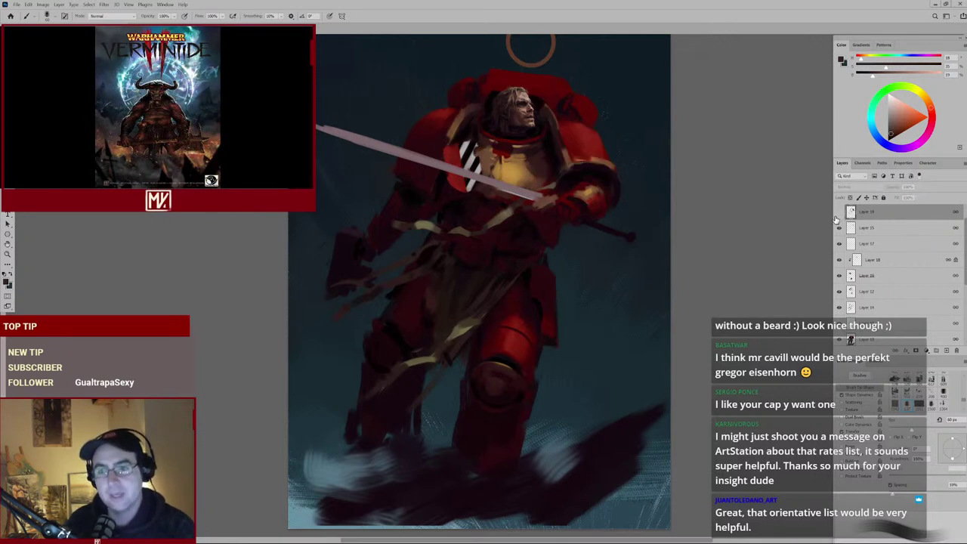
pyautogui.click(838, 212)
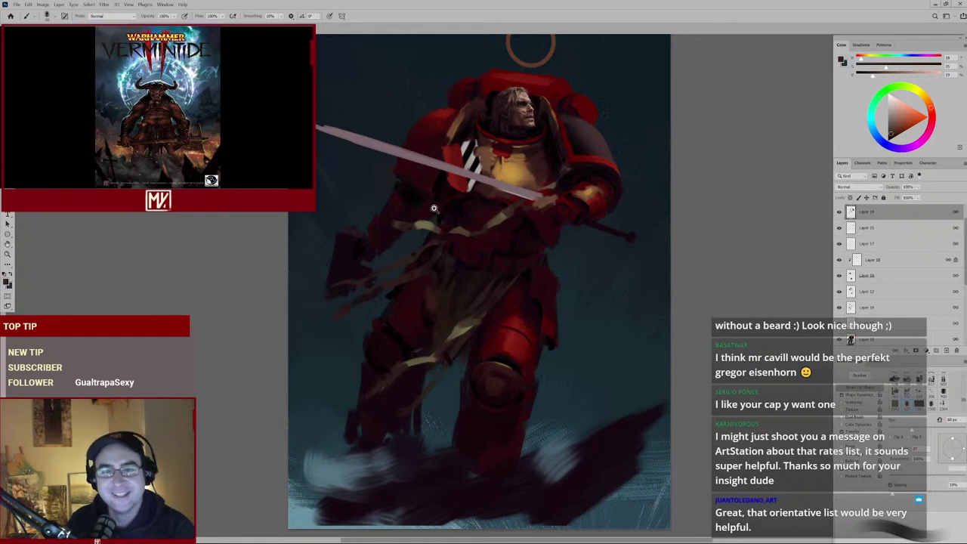
# Rework the waist and upper thigh armour with sampled dark reds, enlarging the brush to 150 px.
pyautogui.scroll(3, 423, 204)
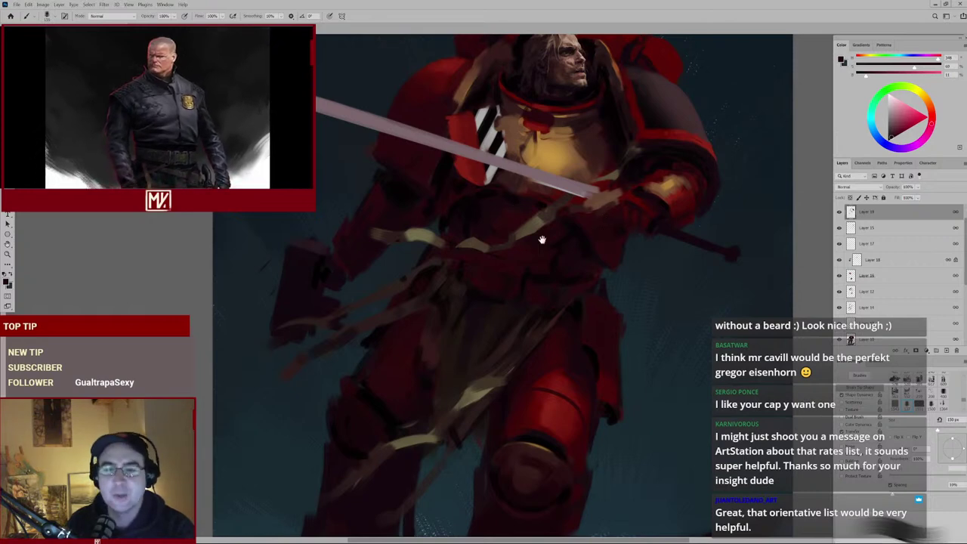
pyautogui.scroll(-2, 547, 240)
pyautogui.scroll(-2, 510, 308)
pyautogui.scroll(1, 510, 307)
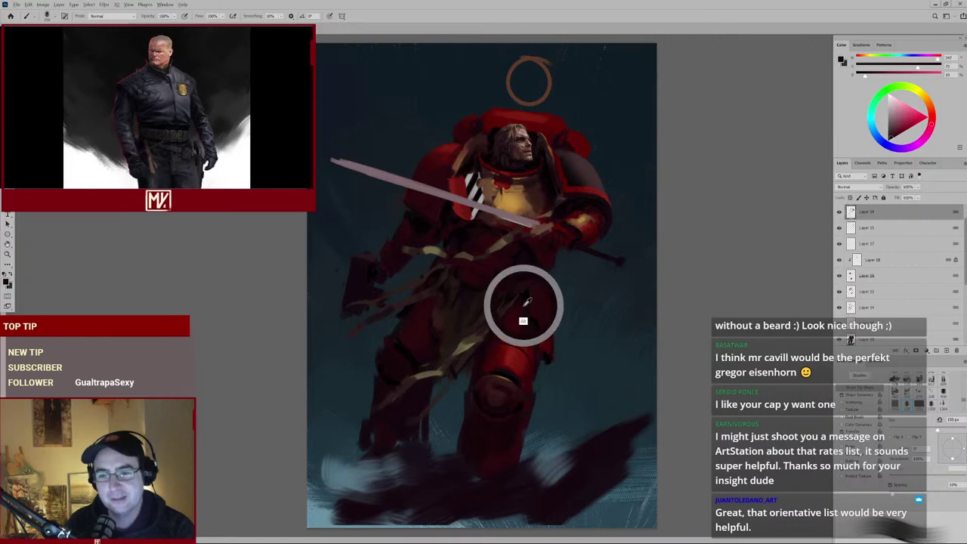
pyautogui.scroll(-2, 458, 350)
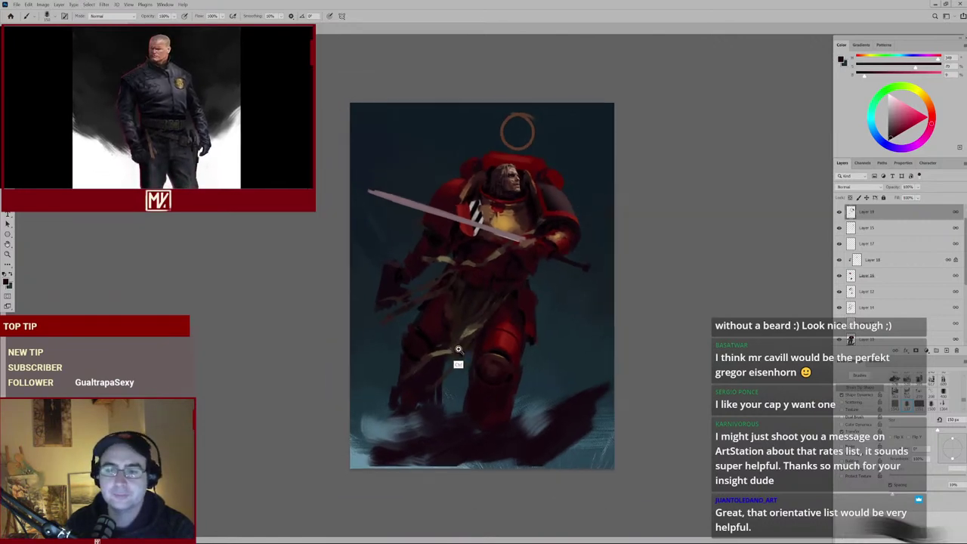
pyautogui.scroll(2, 457, 350)
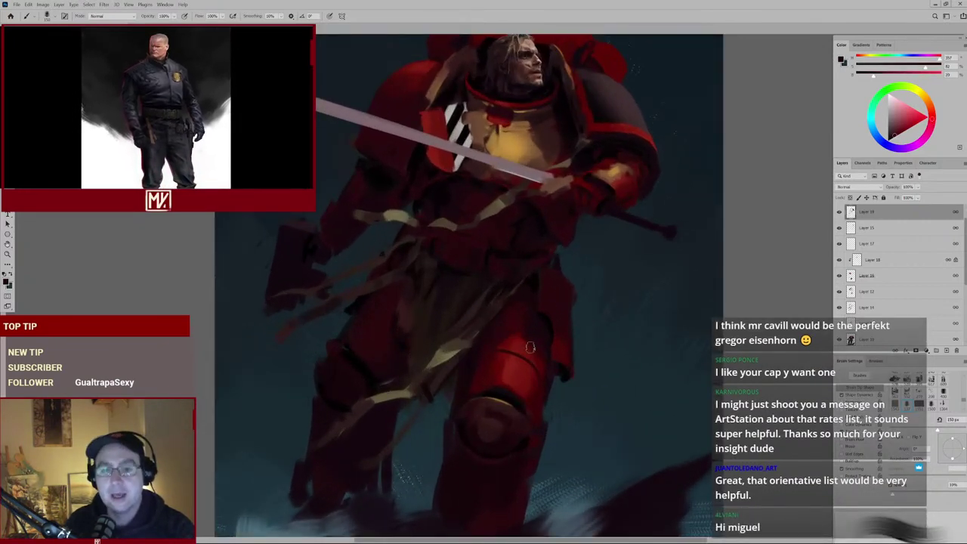
# Deepen the shadows on the rear thigh and around its knee with sampled dark tones and a 175 px brush.
pyautogui.moveTo(530, 314); pyautogui.dragTo(529, 268)
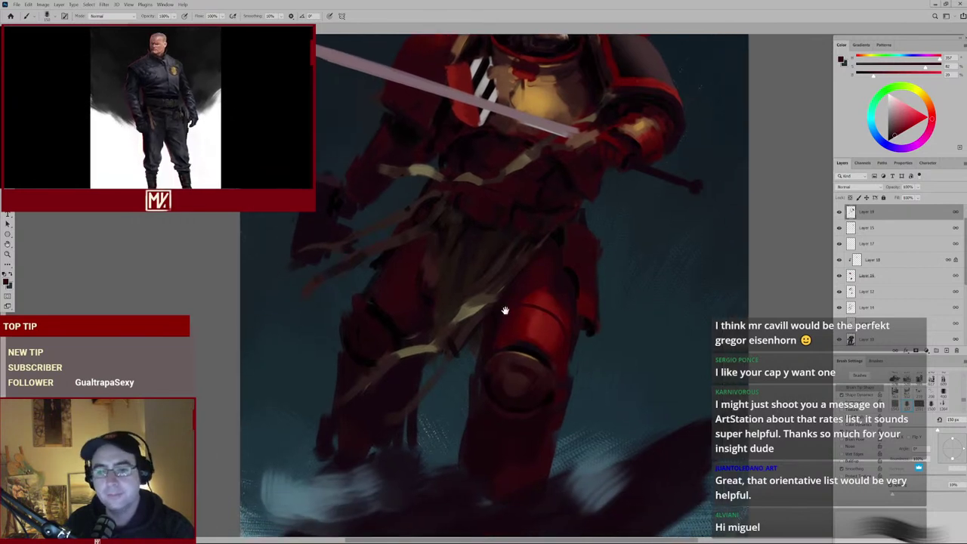
pyautogui.moveTo(399, 313); pyautogui.dragTo(416, 287)
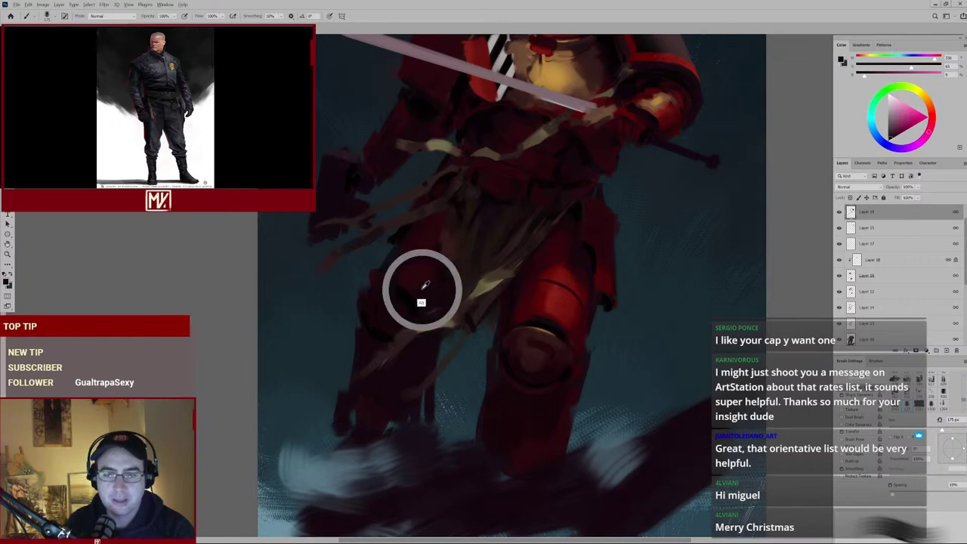
pyautogui.moveTo(455, 274)
pyautogui.mouseDown()
pyautogui.moveTo(408, 307)
pyautogui.moveTo(428, 299)
pyautogui.mouseUp()
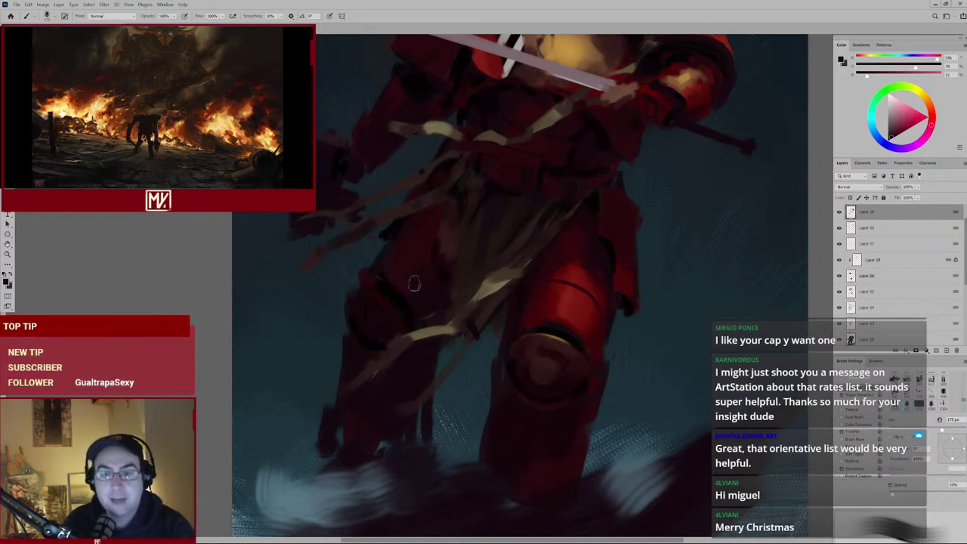
pyautogui.scroll(2, 438, 291)
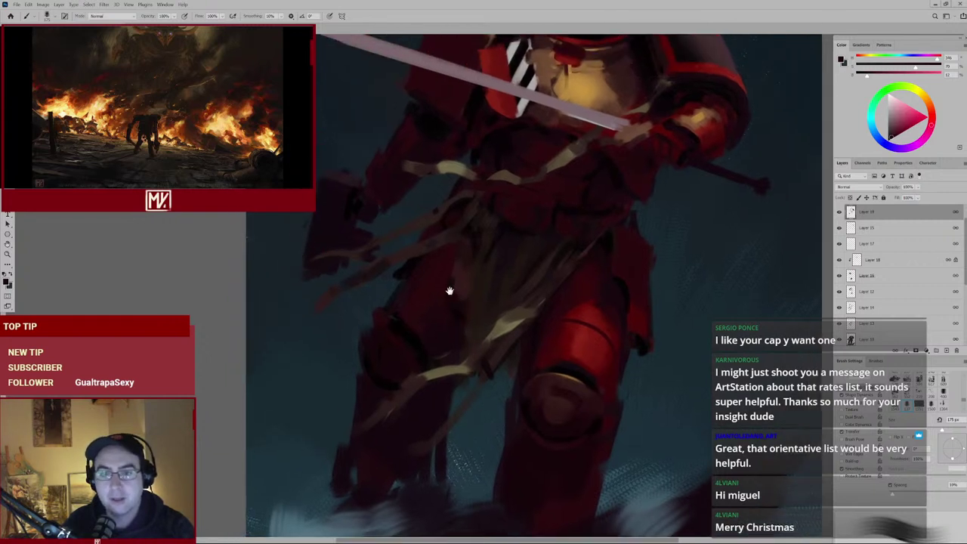
pyautogui.scroll(2, 464, 328)
pyautogui.moveTo(441, 266); pyautogui.dragTo(461, 311)
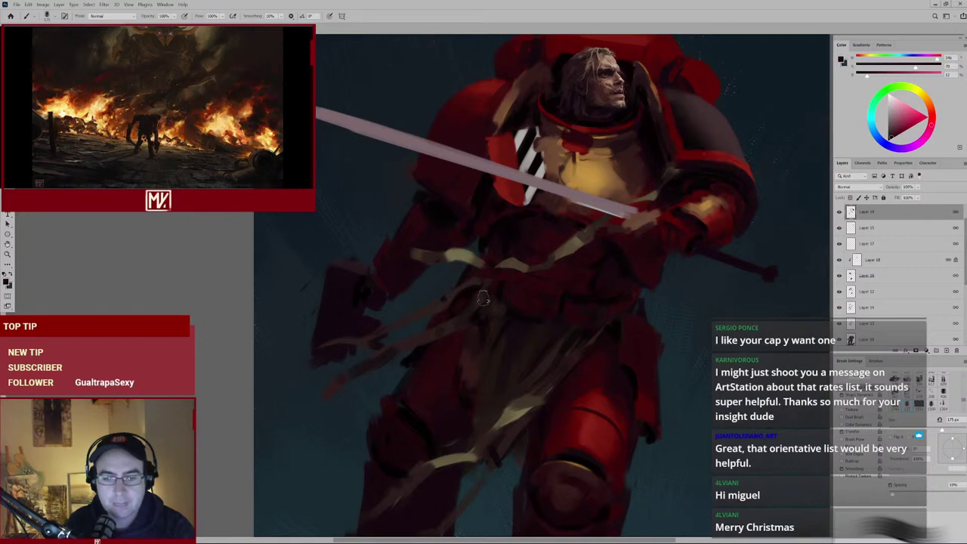
# Reshape the dark abdomen plates below the sword hand with sampled dark reds at 150 px.
pyautogui.moveTo(485, 324)
pyautogui.mouseDown()
pyautogui.moveTo(507, 230)
pyautogui.moveTo(530, 289)
pyautogui.mouseUp()
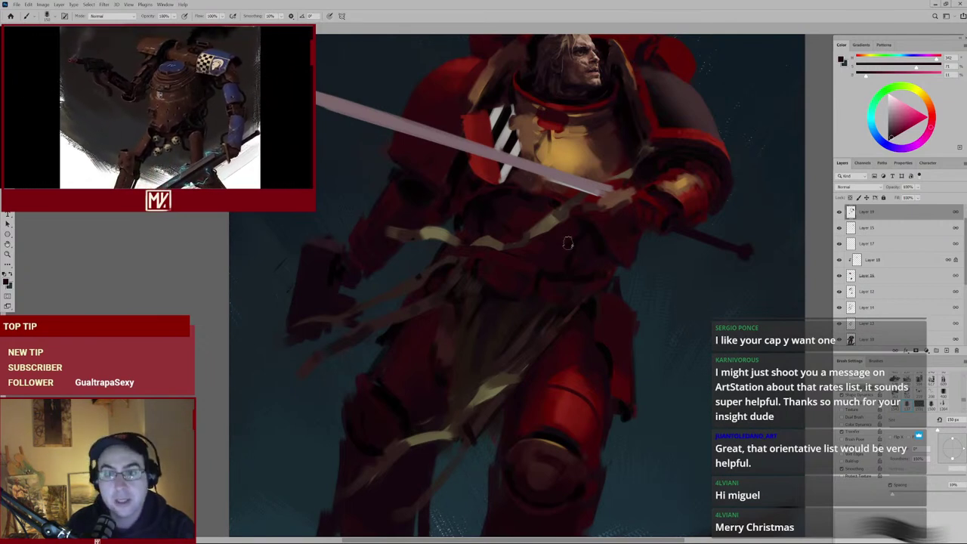
pyautogui.moveTo(576, 244)
pyautogui.mouseDown()
pyautogui.moveTo(576, 264)
pyautogui.moveTo(551, 276)
pyautogui.moveTo(554, 231)
pyautogui.moveTo(541, 273)
pyautogui.mouseUp()
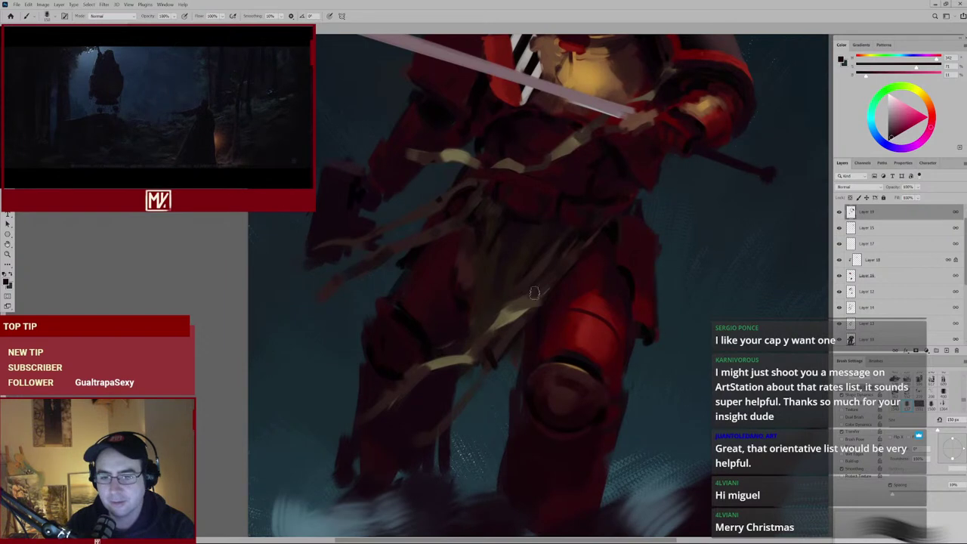
pyautogui.moveTo(589, 216); pyautogui.dragTo(530, 285)
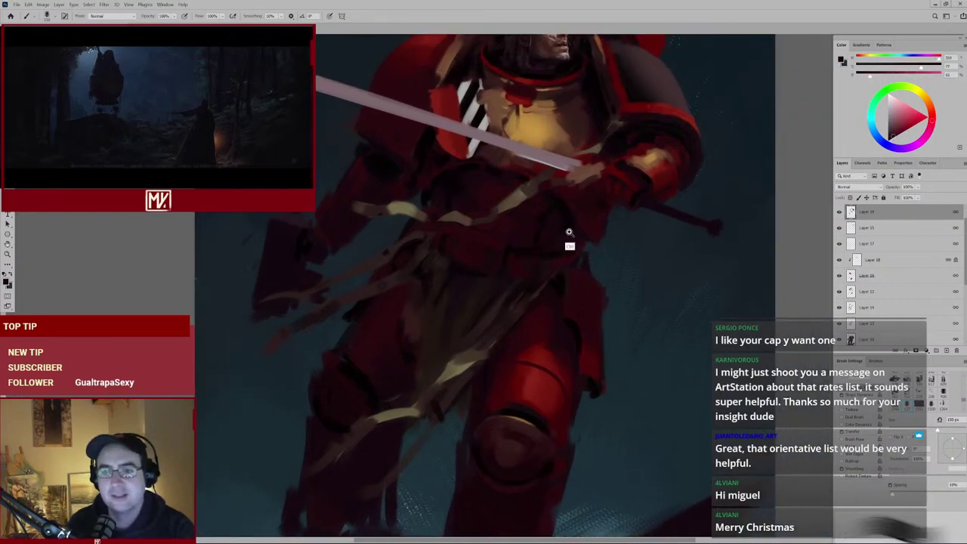
# Touch up the trim above the front knee with a sampled golden brown, reducing the brush to 90 px.
pyautogui.scroll(-3, 511, 264)
pyautogui.scroll(3, 514, 280)
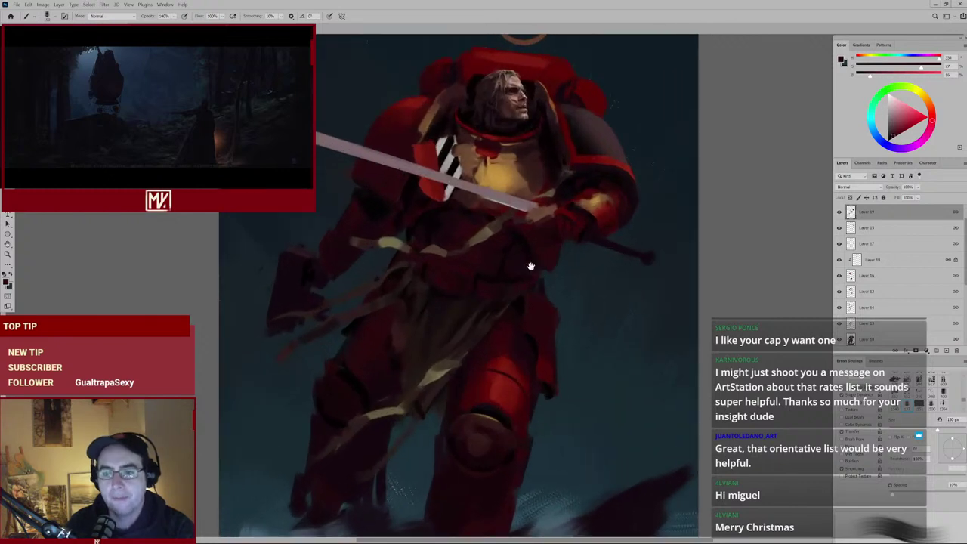
pyautogui.keyDown('alt'); pyautogui.click(502, 366); pyautogui.keyUp('alt')
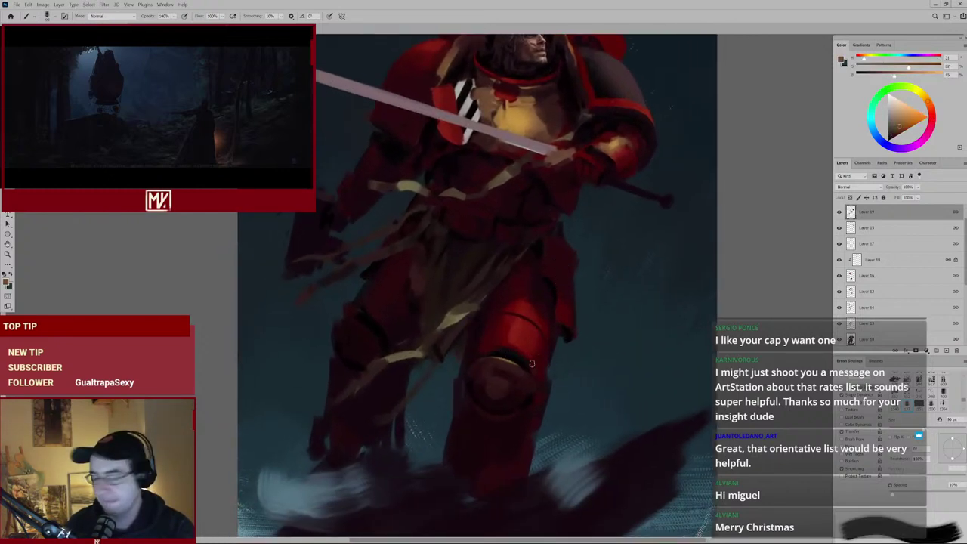
pyautogui.moveTo(561, 260); pyautogui.dragTo(533, 395)
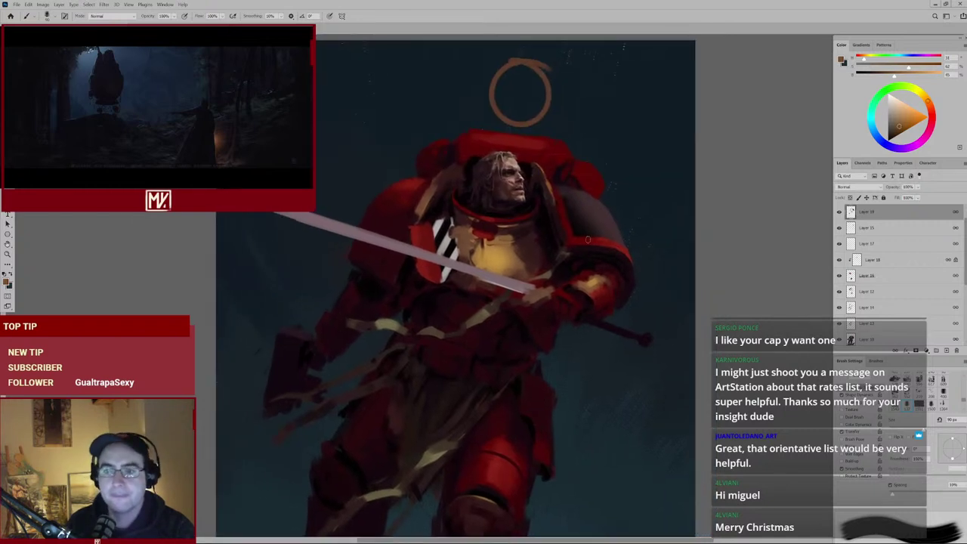
# Clean up the abdomen and belt armour with a sampled dark red, reducing the brush to 60 px.
pyautogui.keyDown('alt'); pyautogui.click(385, 277); pyautogui.keyUp('alt')
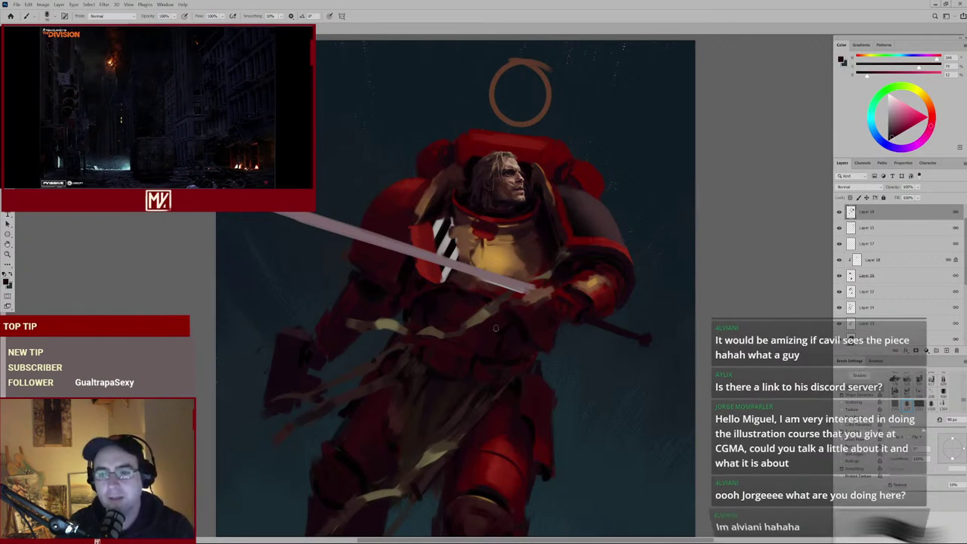
pyautogui.moveTo(512, 401); pyautogui.dragTo(541, 333)
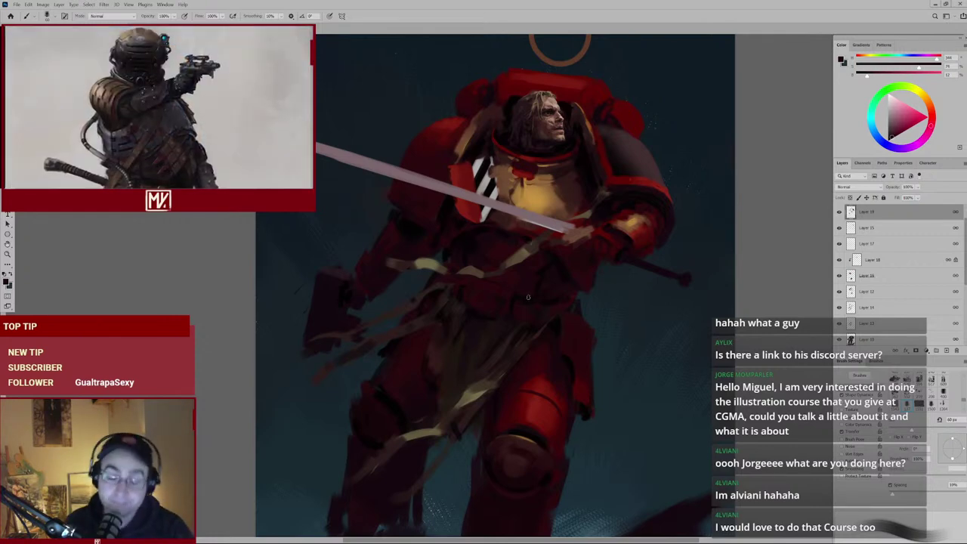
pyautogui.scroll(-5, 547, 303)
pyautogui.scroll(5, 511, 341)
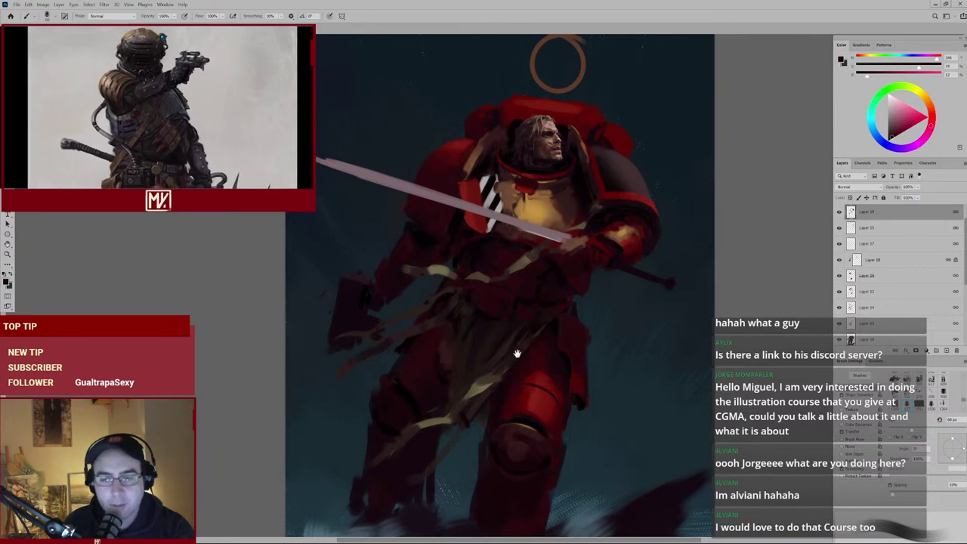
pyautogui.scroll(-3, 513, 356)
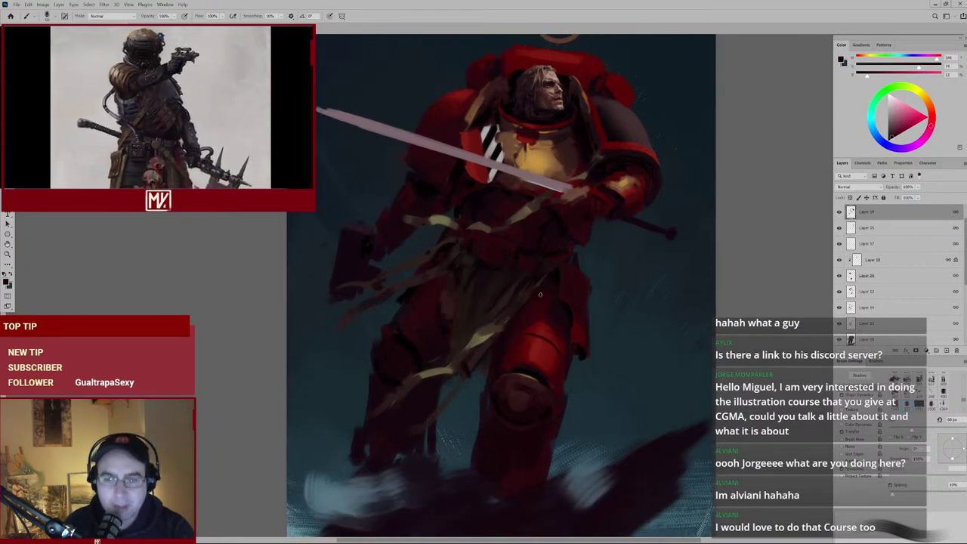
# Define the dark gaps around the belt and lower torso with a near-black tone at 60 px.
pyautogui.scroll(1, 537, 291)
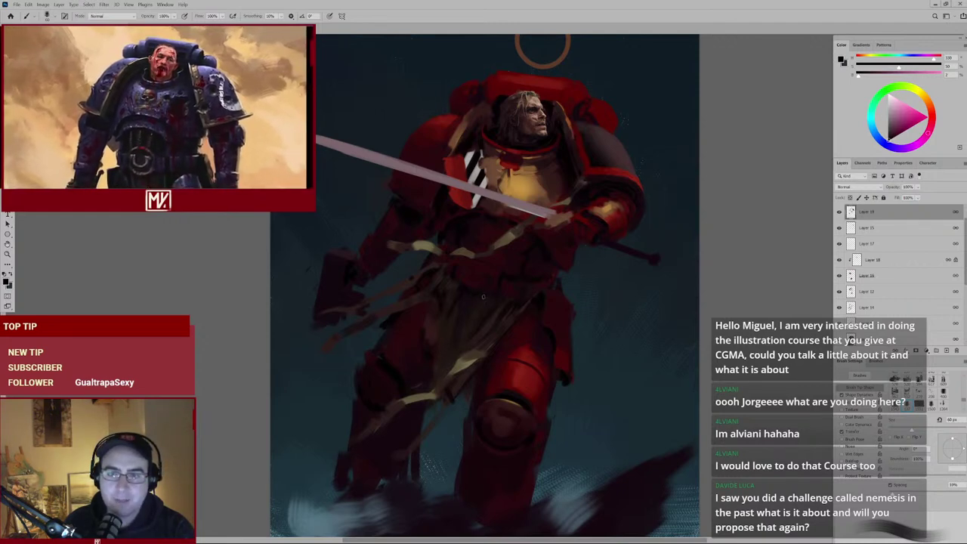
pyautogui.scroll(-1, 493, 300)
pyautogui.scroll(2, 493, 299)
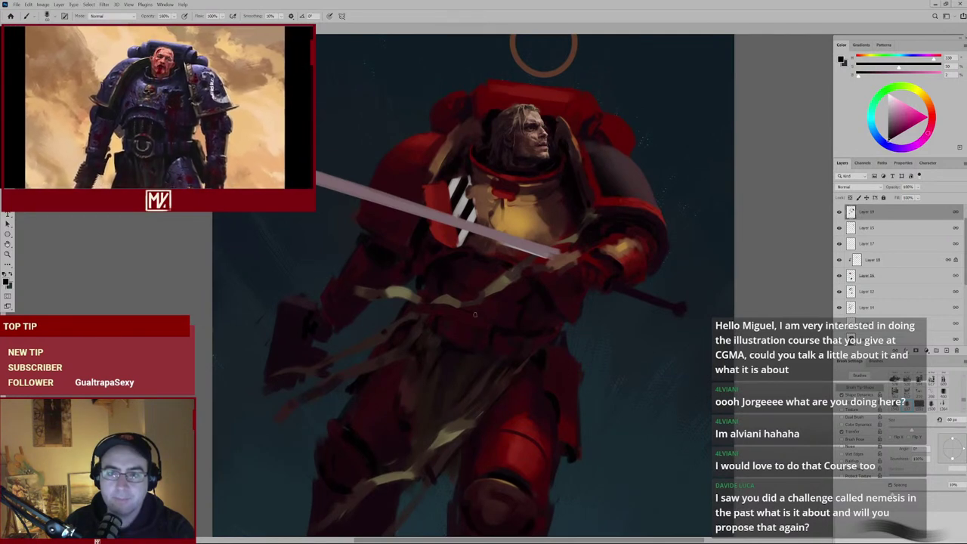
pyautogui.moveTo(518, 288); pyautogui.dragTo(497, 310)
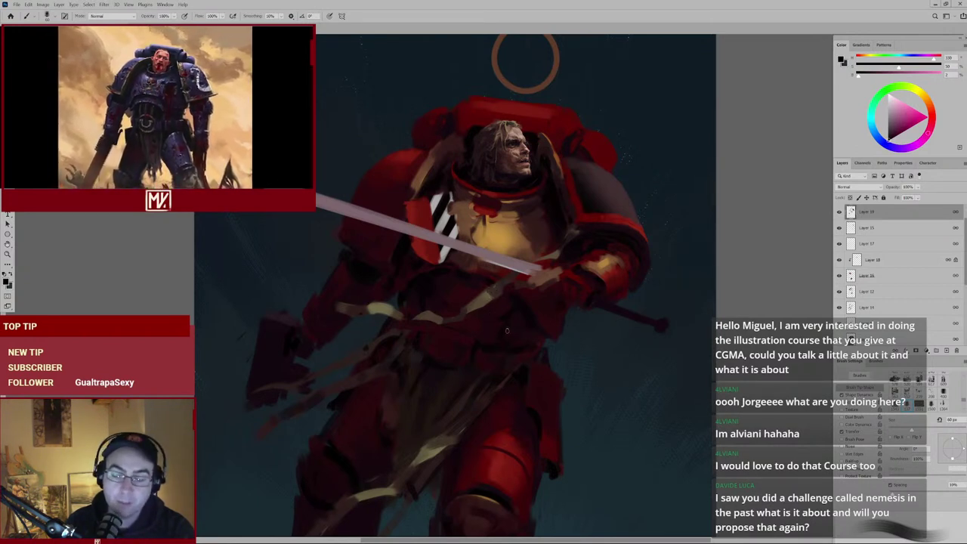
# Refine the dark edges by the lowered forearm and hanging ribbons, reducing the brush to 40 px.
pyautogui.moveTo(426, 329); pyautogui.dragTo(452, 324)
pyautogui.press('[')
pyautogui.press('[')
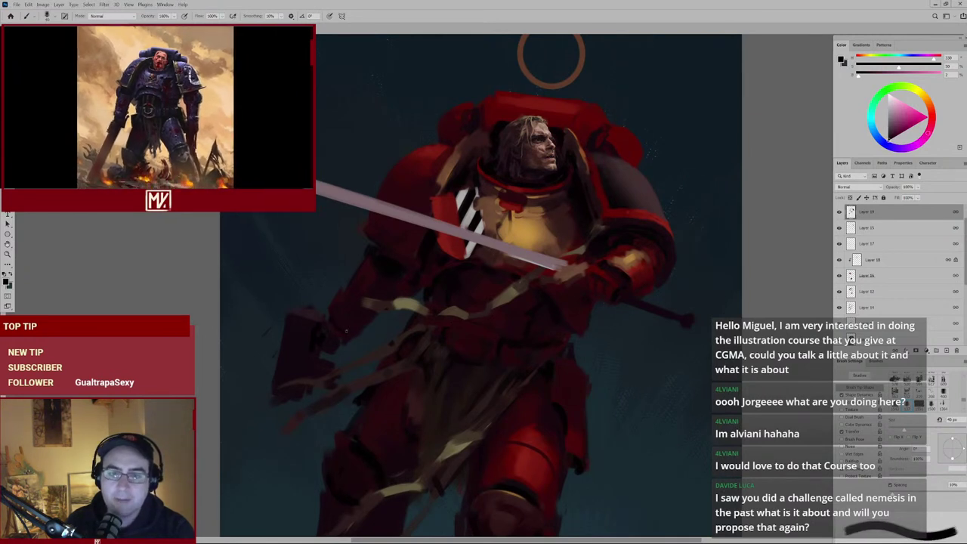
pyautogui.scroll(1, 961, 231)
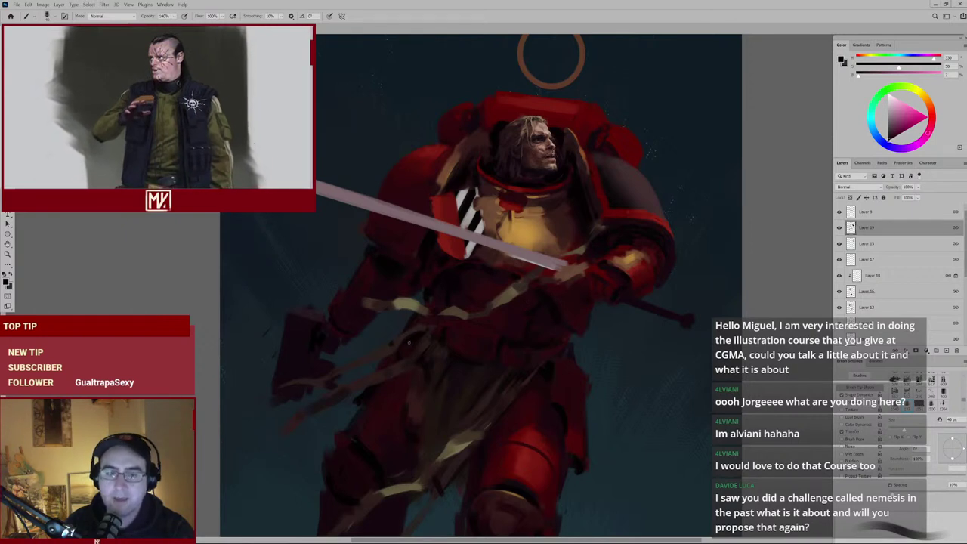
pyautogui.moveTo(435, 392); pyautogui.dragTo(463, 317)
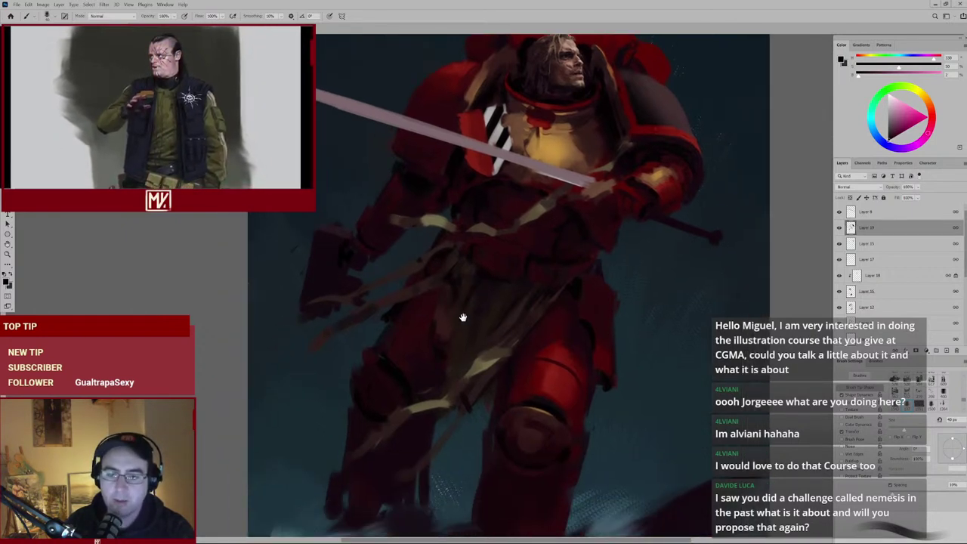
# Darken the hanging cloth and the shadows around the thighs with sampled dark red and near-black tones, enlarging the brush to 70 px.
pyautogui.keyDown('alt'); pyautogui.click(406, 371); pyautogui.keyUp('alt')
pyautogui.press(']')
pyautogui.press(']')
pyautogui.press(']')
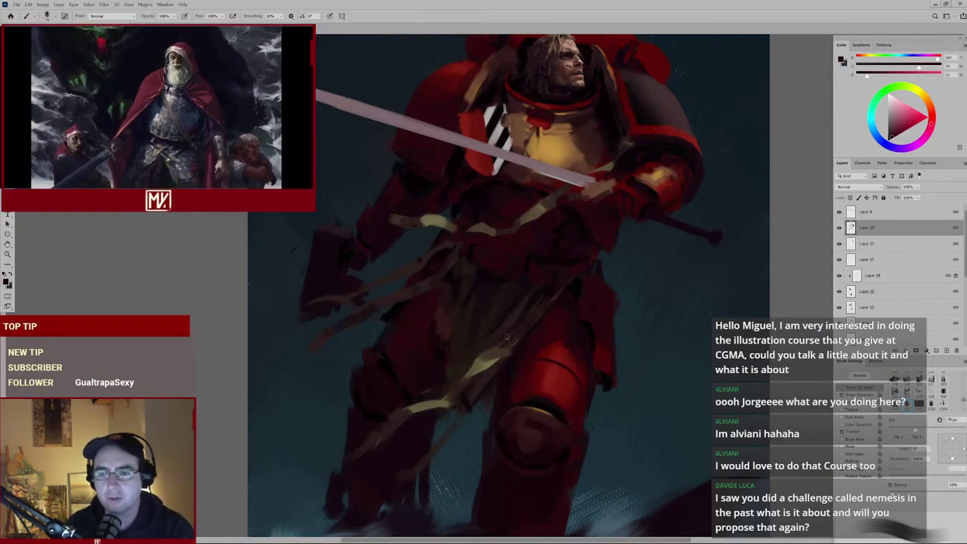
pyautogui.keyDown('alt'); pyautogui.click(554, 251); pyautogui.keyUp('alt')
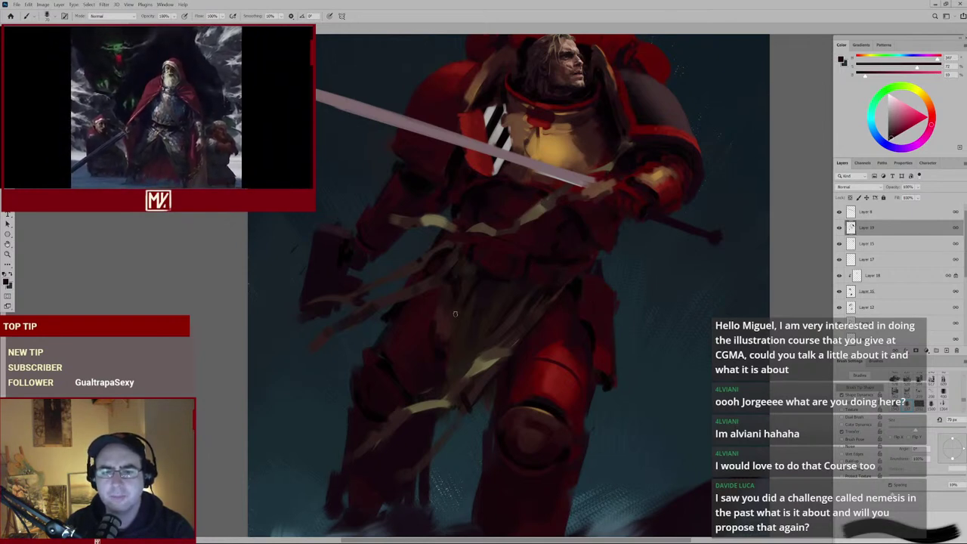
pyautogui.keyDown('alt'); pyautogui.click(442, 359); pyautogui.keyUp('alt')
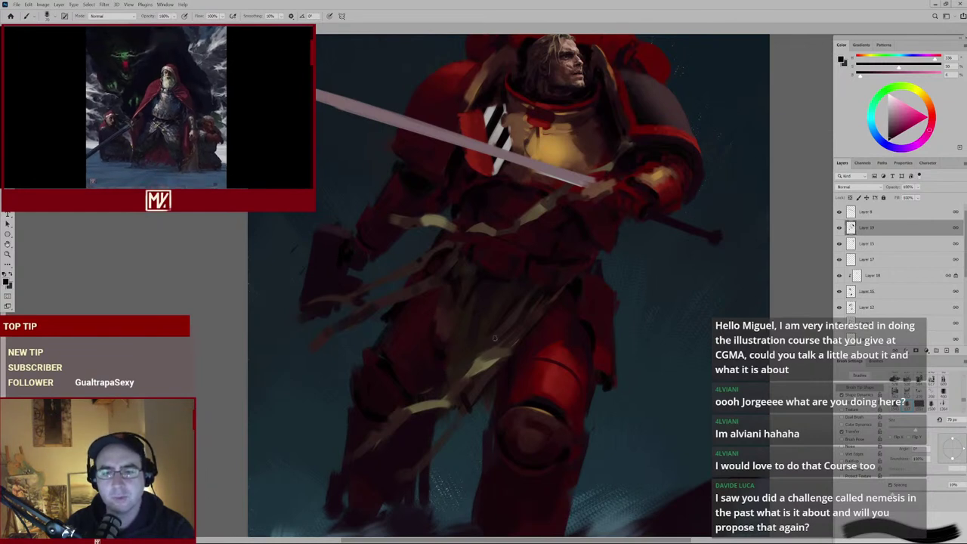
pyautogui.moveTo(520, 327); pyautogui.dragTo(524, 305)
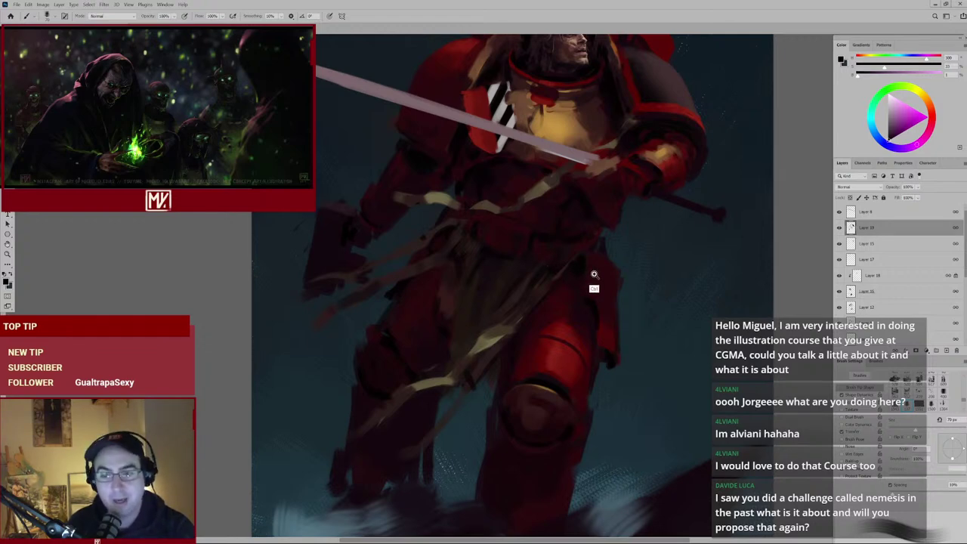
# Shape the abdomen armour and the belt plates with dark tones, reducing the brush to 50 px for the finer edges.
pyautogui.scroll(-5, 546, 309)
pyautogui.scroll(3, 553, 281)
pyautogui.scroll(4, 568, 249)
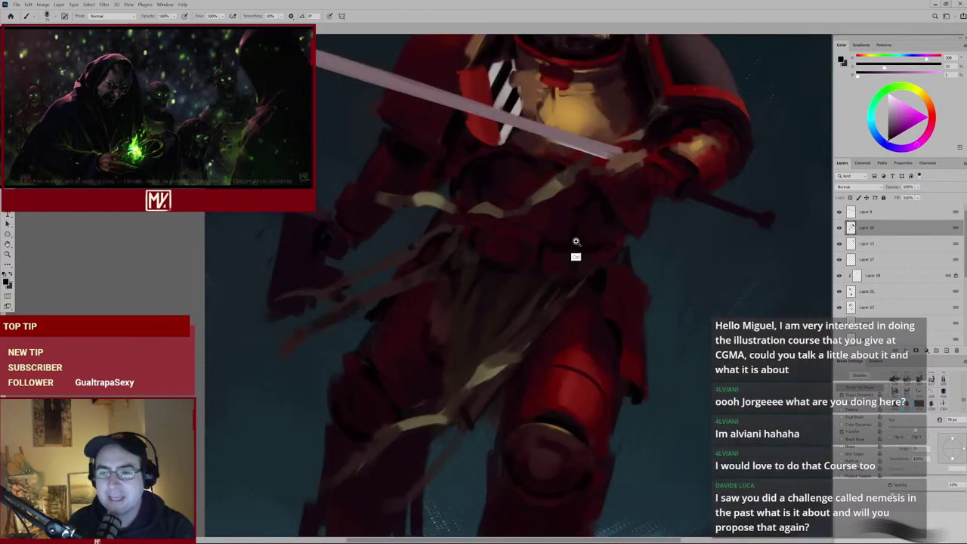
pyautogui.scroll(-2, 568, 271)
pyautogui.press(']')
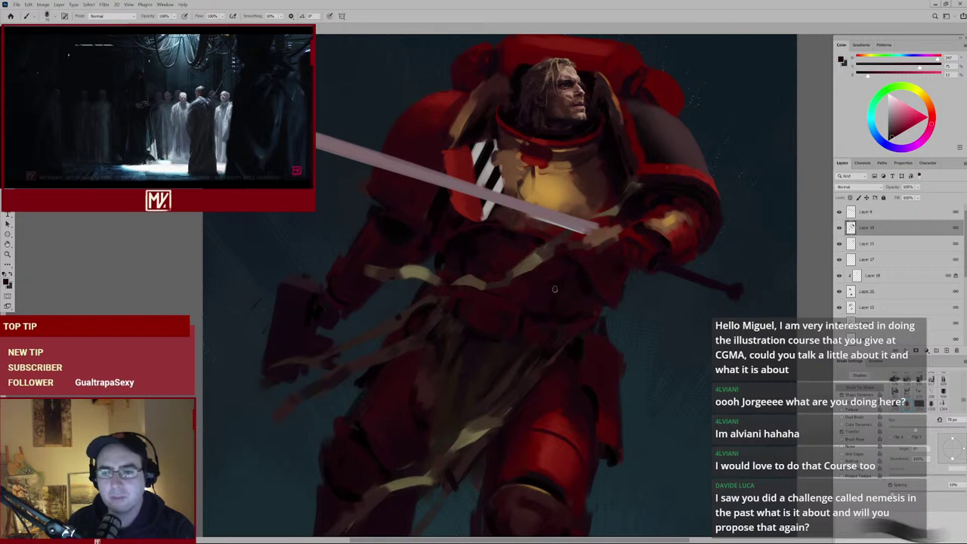
pyautogui.press('[')
pyautogui.press('[')
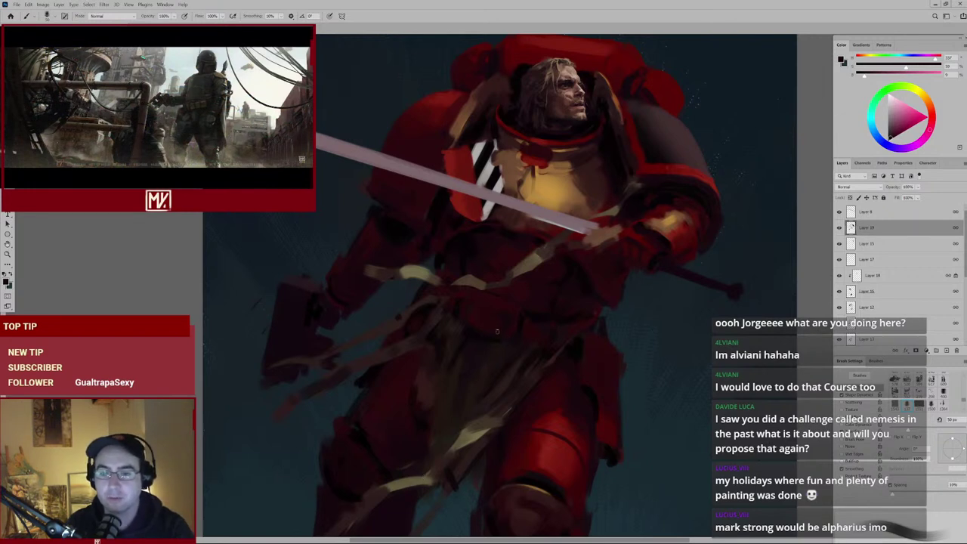
# Clean up the belt armour above the hanging cloth with sampled dark reds, enlarging the brush to 70 px.
pyautogui.keyDown('alt'); pyautogui.click(538, 313); pyautogui.keyUp('alt')
pyautogui.press(']')
pyautogui.press(']')
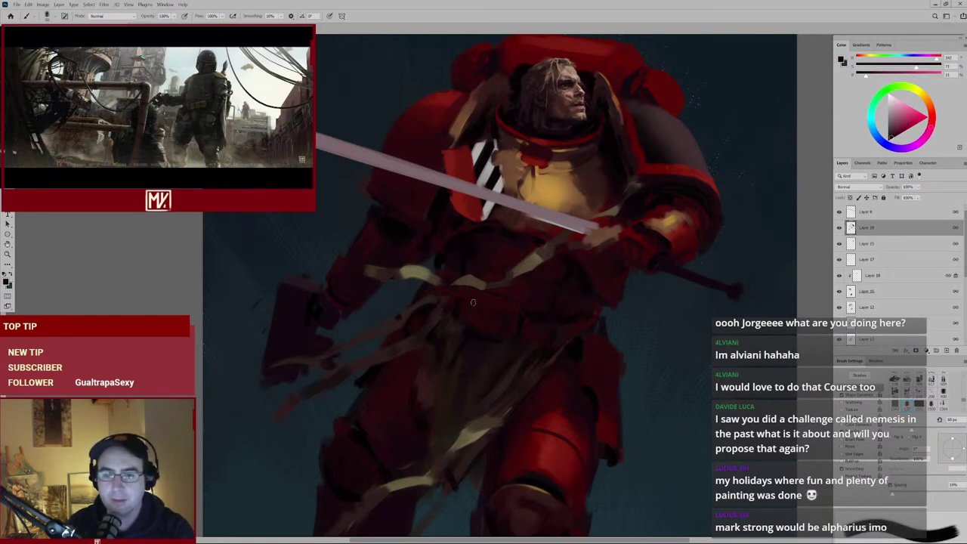
pyautogui.keyDown('alt'); pyautogui.click(492, 353); pyautogui.keyUp('alt')
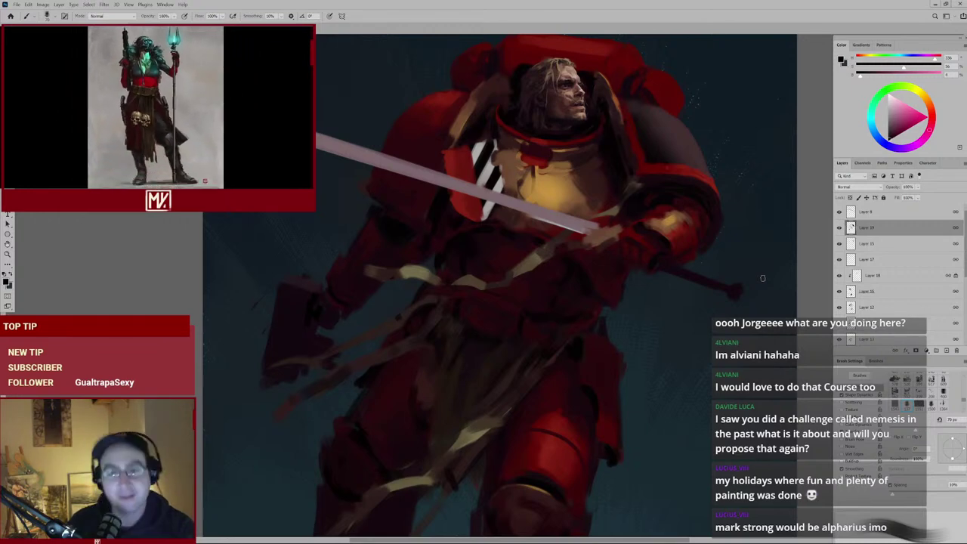
pyautogui.hotkey('ctrl', '-')
pyautogui.hotkey('ctrl', '-')
pyautogui.hotkey('ctrl', '-')
pyautogui.hotkey('ctrl', '0')
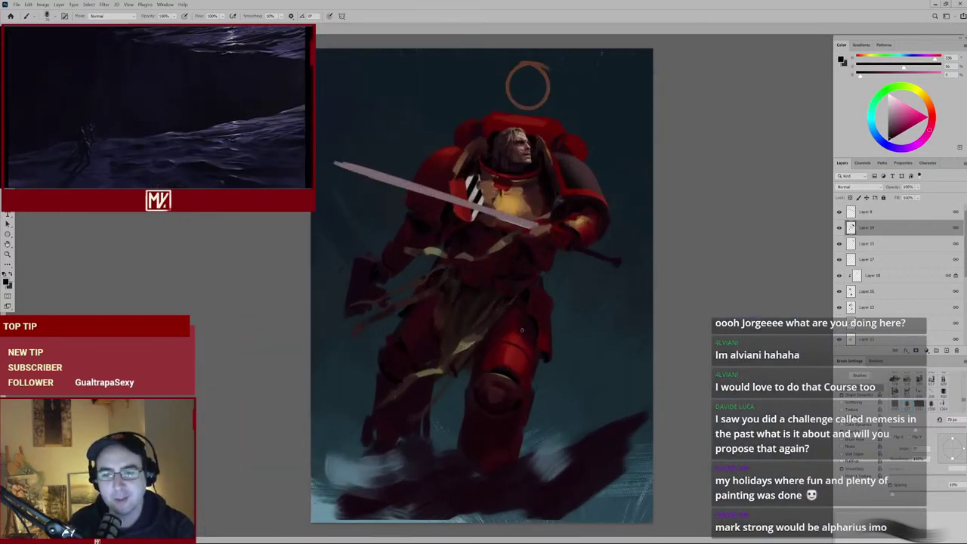
pyautogui.click(504, 274)
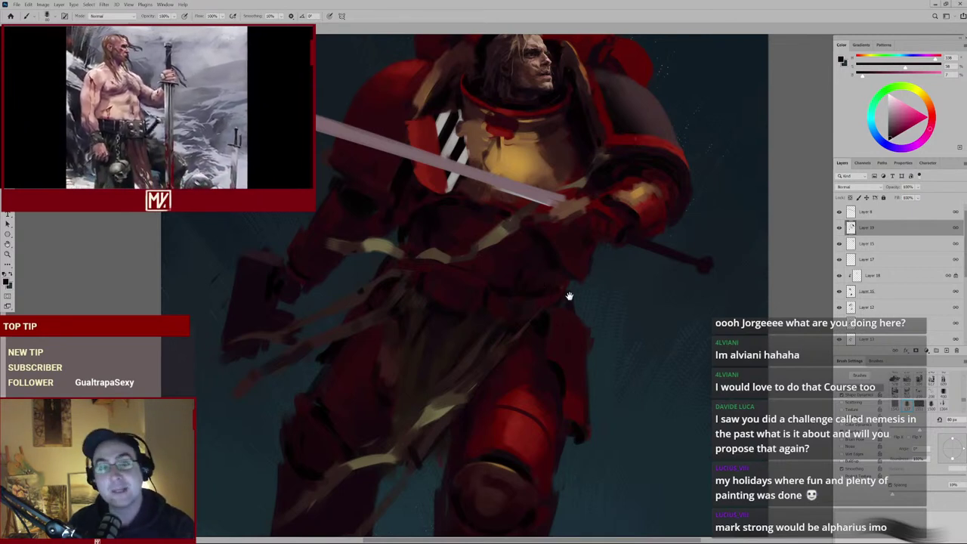
# Block in the abdomen armour beneath the sword with sampled dark reds, enlarging the brush to 150 px.
pyautogui.moveTo(565, 293); pyautogui.dragTo(559, 309)
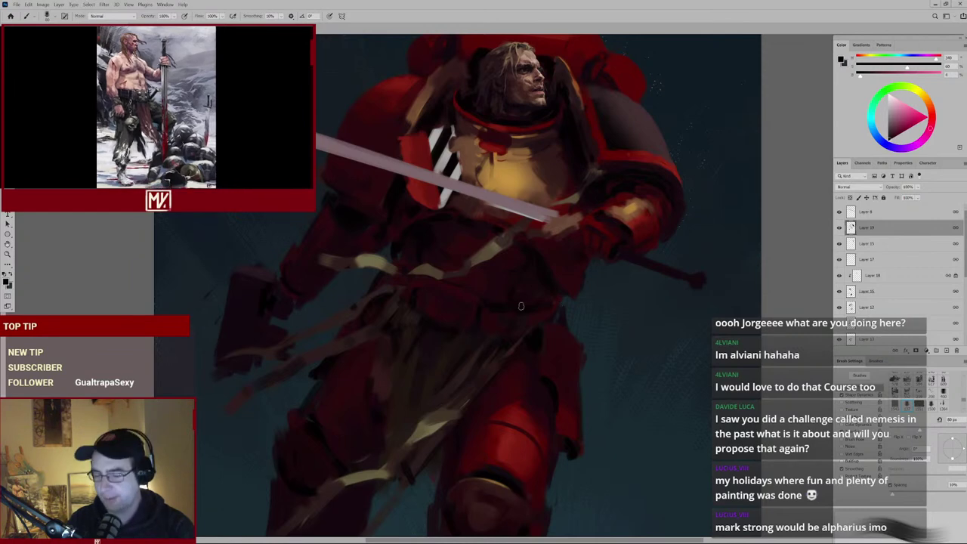
pyautogui.moveTo(503, 272); pyautogui.dragTo(488, 292)
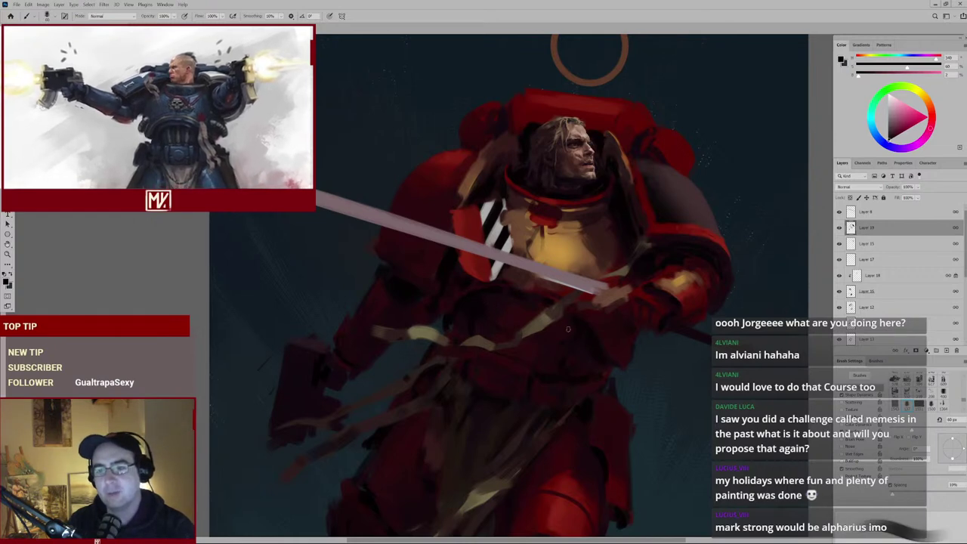
pyautogui.scroll(-5, 567, 329)
pyautogui.scroll(3, 528, 355)
pyautogui.keyDown('alt'); pyautogui.click(495, 255); pyautogui.keyUp('alt')
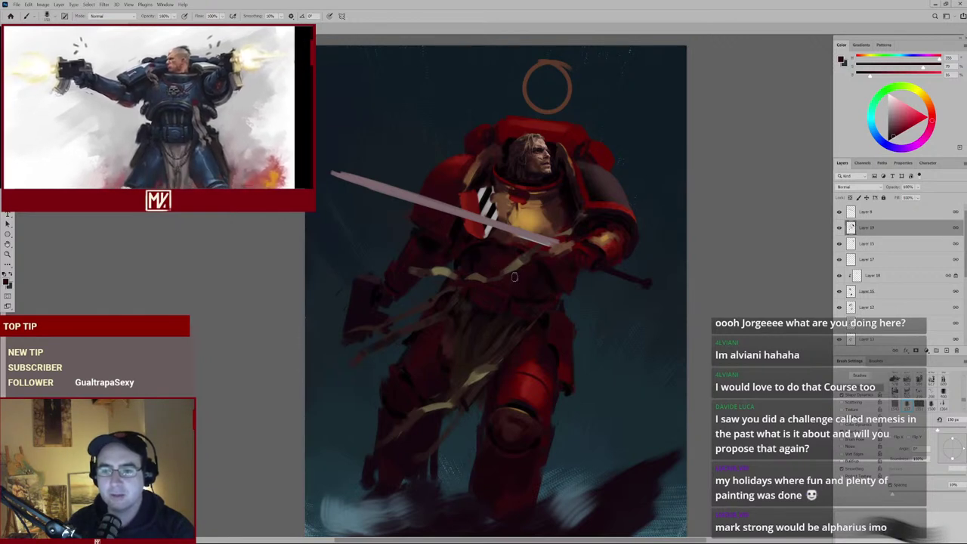
pyautogui.scroll(2, 521, 290)
pyautogui.keyDown('alt'); pyautogui.click(533, 290); pyautogui.keyUp('alt')
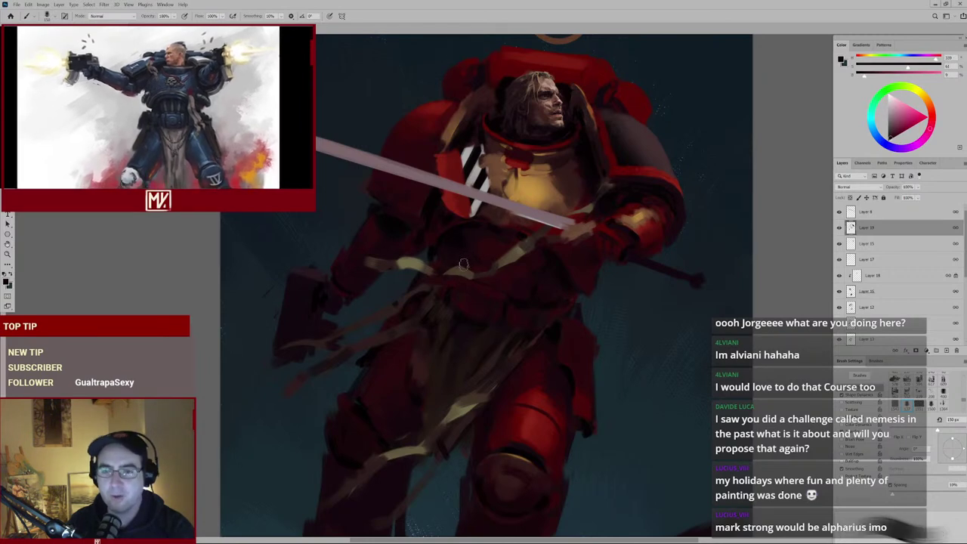
# Refine the dark red transitions between the abdomen and the belt, reducing the brush to 90 px.
pyautogui.keyDown('alt'); pyautogui.click(550, 280); pyautogui.keyUp('alt')
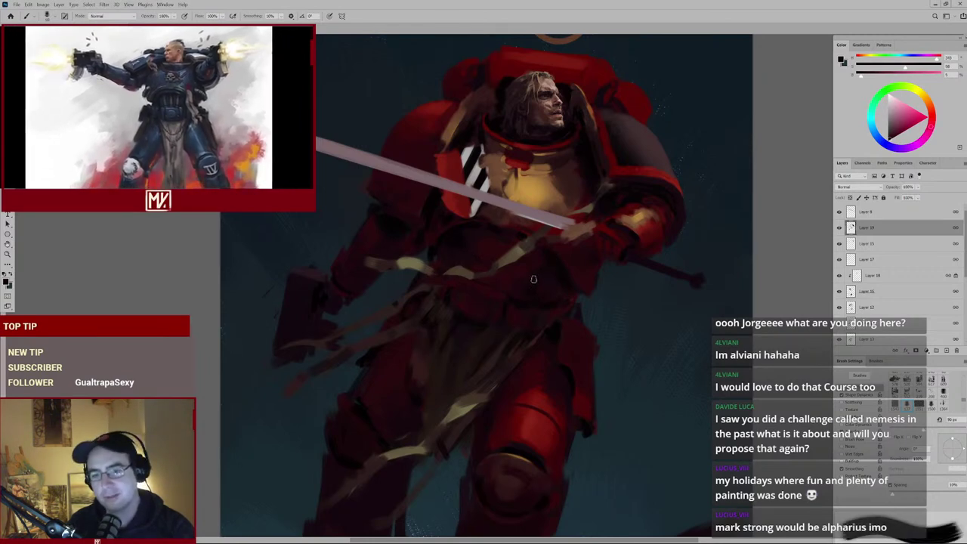
pyautogui.scroll(-2, 529, 282)
pyautogui.scroll(3, 532, 295)
pyautogui.keyDown('alt'); pyautogui.click(546, 293); pyautogui.keyUp('alt')
pyautogui.scroll(-2, 552, 301)
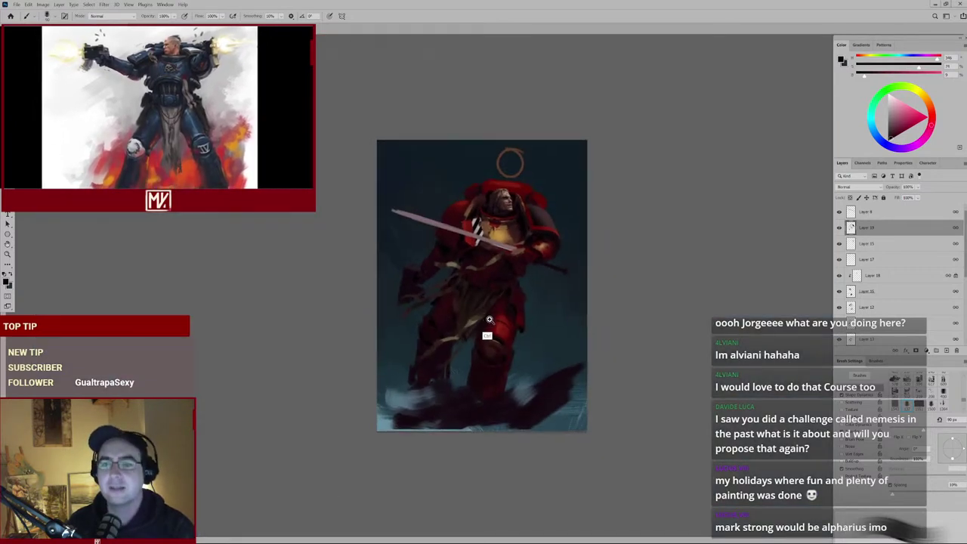
pyautogui.scroll(2, 485, 327)
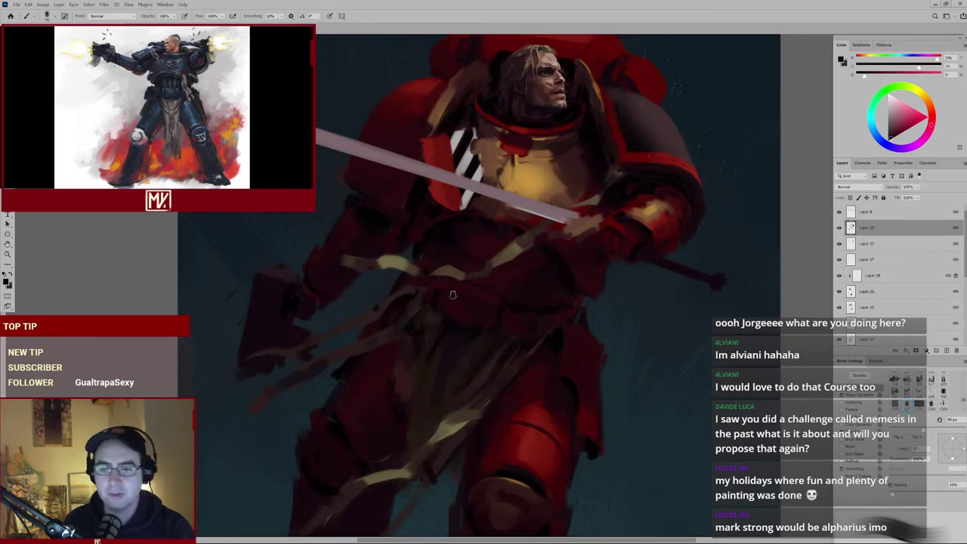
# Build up the belt plates with slightly brighter sampled dark reds, enlarging the brush to 100 px.
pyautogui.scroll(-1, 488, 313)
pyautogui.scroll(-1, 487, 313)
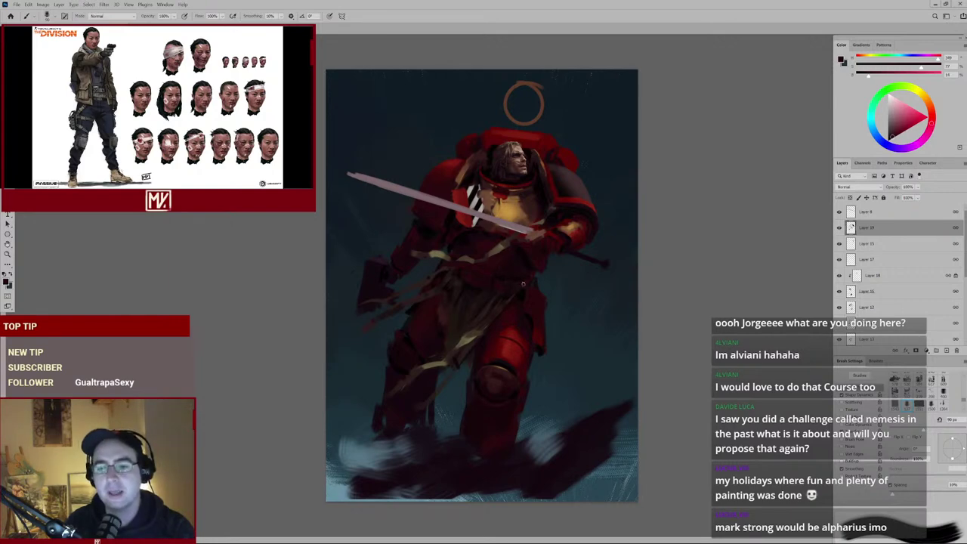
pyautogui.scroll(2, 519, 290)
pyautogui.scroll(-2, 545, 304)
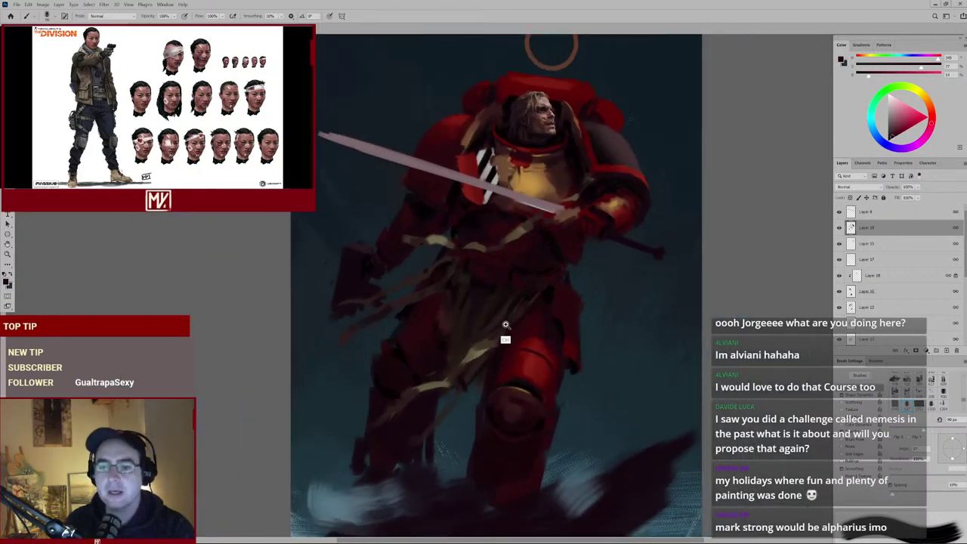
pyautogui.scroll(1, 507, 328)
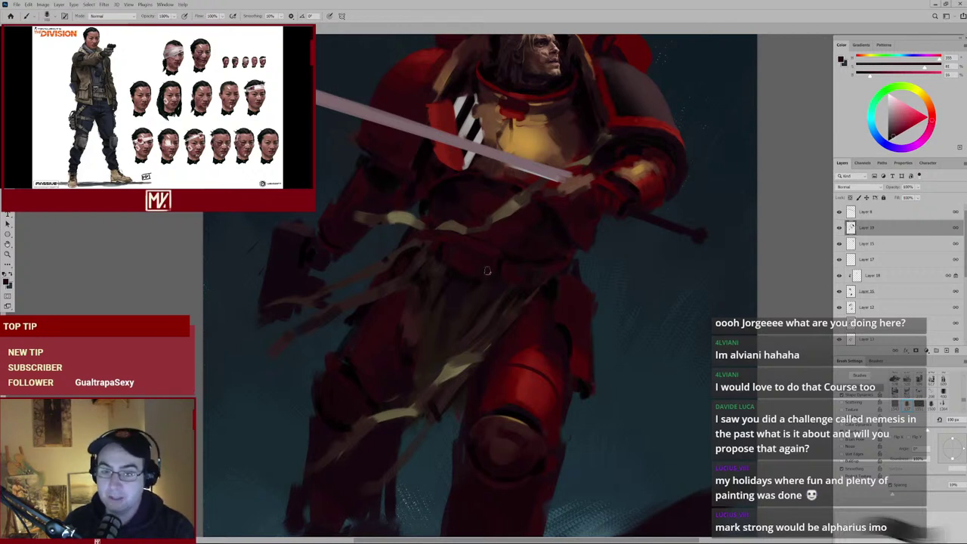
pyautogui.scroll(-2, 486, 268)
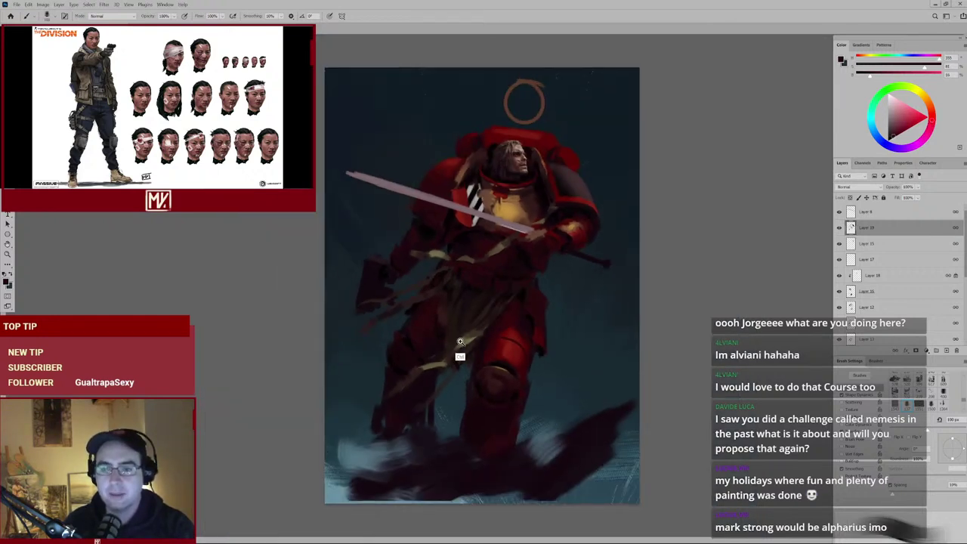
# Deepen the dark gap beside the rear thigh under the ribbons with near-black, using an 80 px brush.
pyautogui.scroll(2, 449, 318)
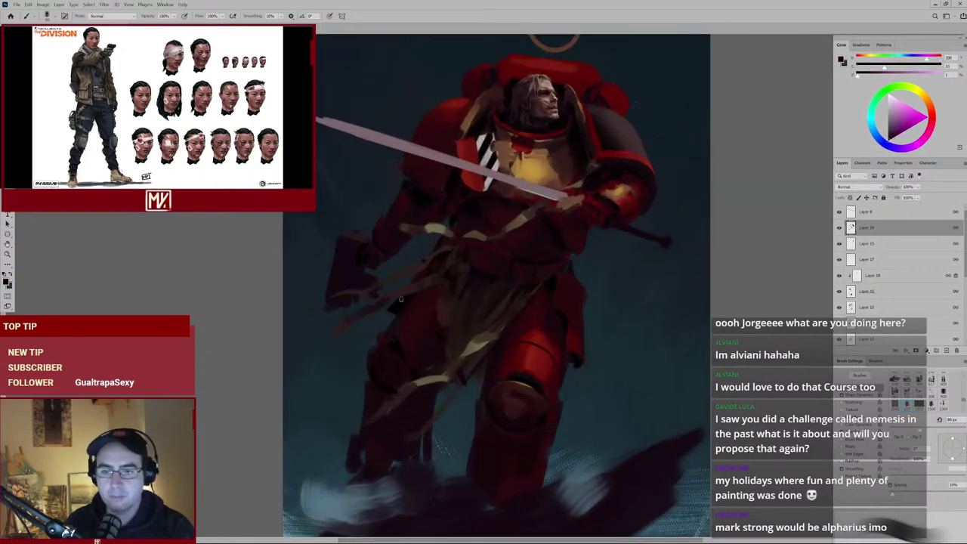
pyautogui.scroll(-3, 473, 270)
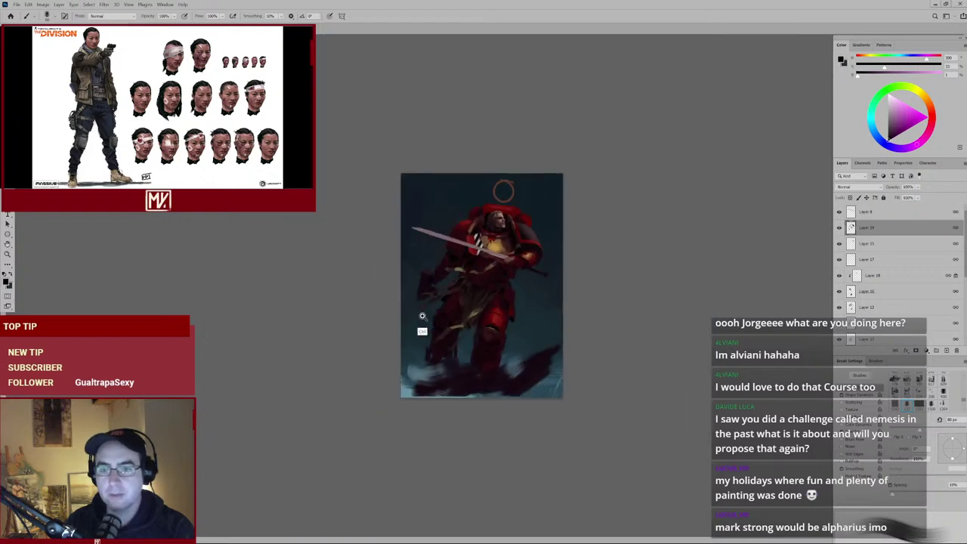
pyautogui.scroll(1, 420, 322)
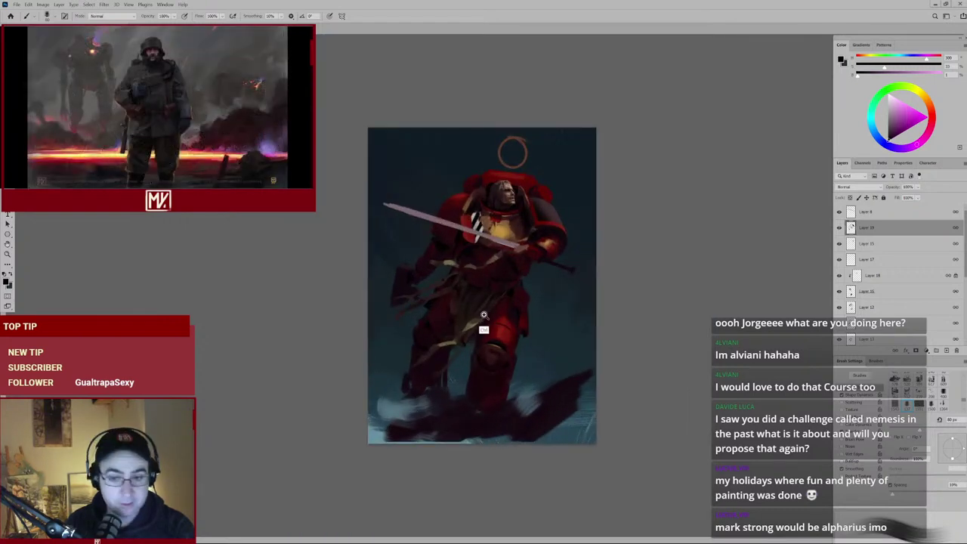
pyautogui.scroll(2, 483, 342)
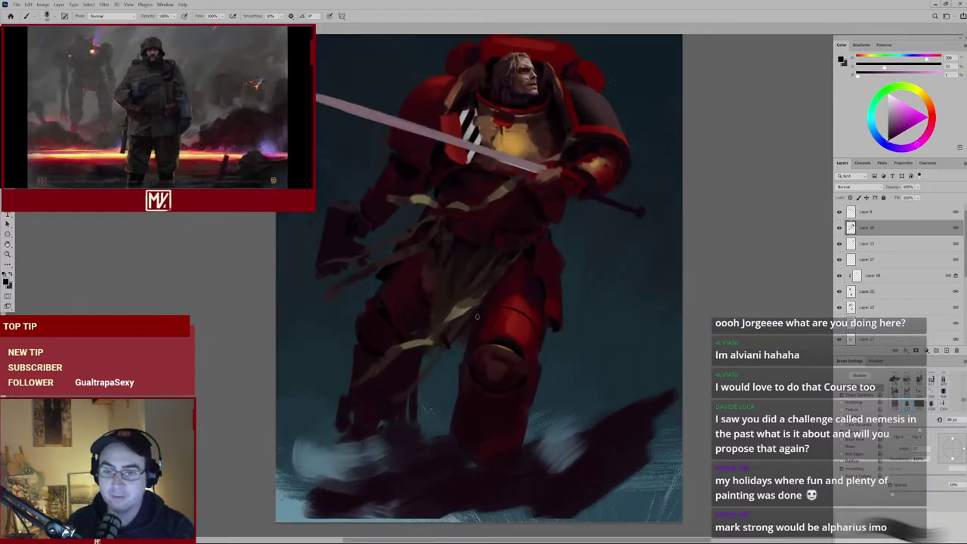
# Rework the rear thigh and knee armour with sampled dark reds, enlarging the brush up to 175 px.
pyautogui.keyDown('alt'); pyautogui.click(410, 339); pyautogui.keyUp('alt')
pyautogui.press(']')
pyautogui.press(']')
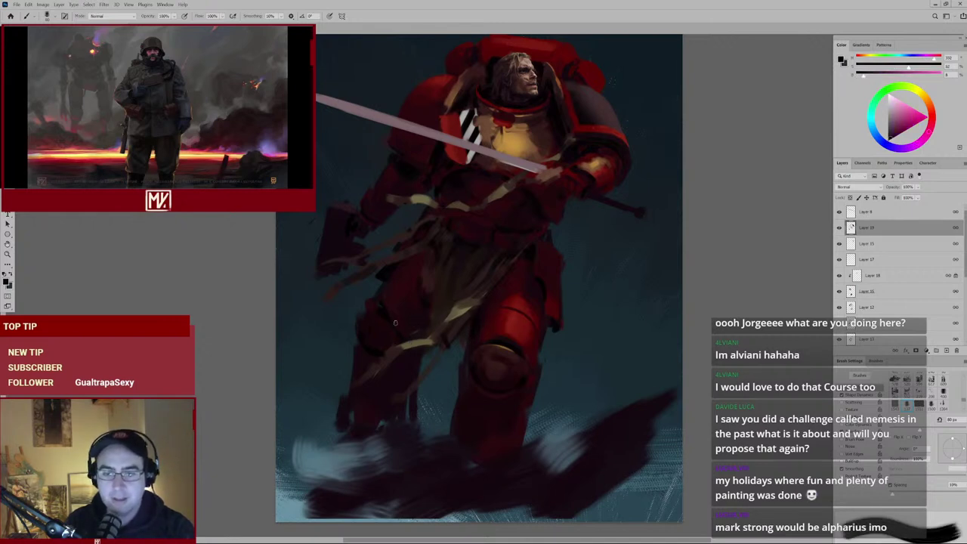
pyautogui.keyDown('alt'); pyautogui.click(425, 319); pyautogui.keyUp('alt')
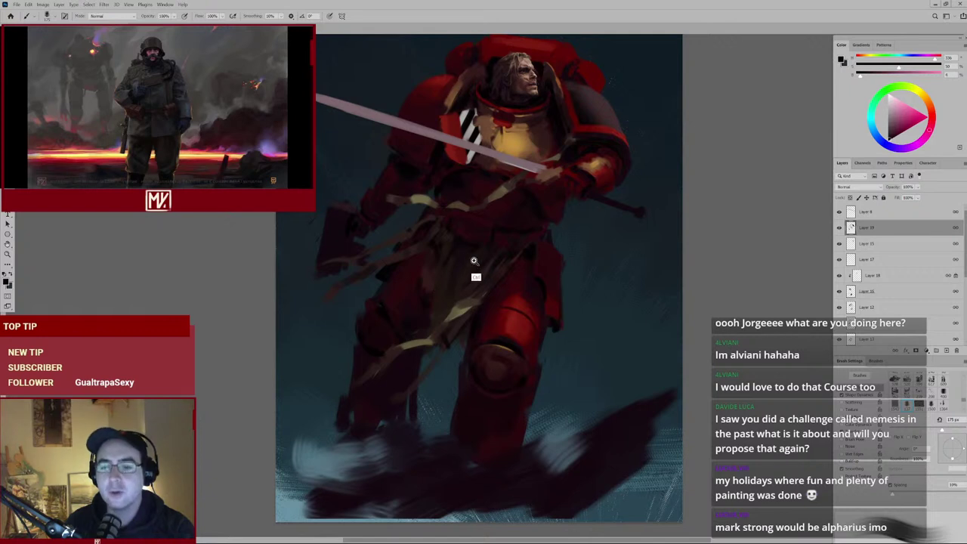
# Touch up the abdomen armour beneath the sword hand with dark red, reducing the brush to 80 px.
pyautogui.scroll(2, 483, 272)
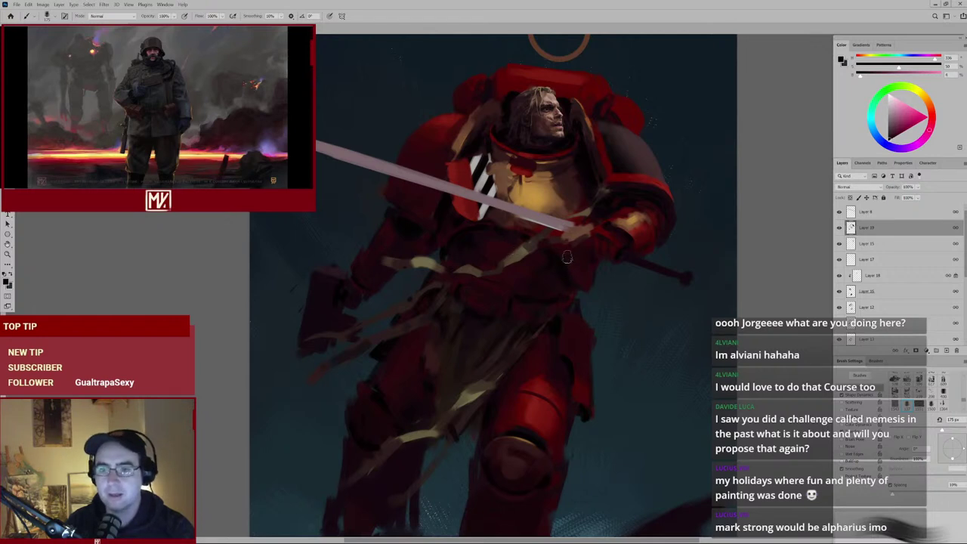
pyautogui.moveTo(558, 241); pyautogui.dragTo(550, 277)
pyautogui.scroll(1, 502, 188)
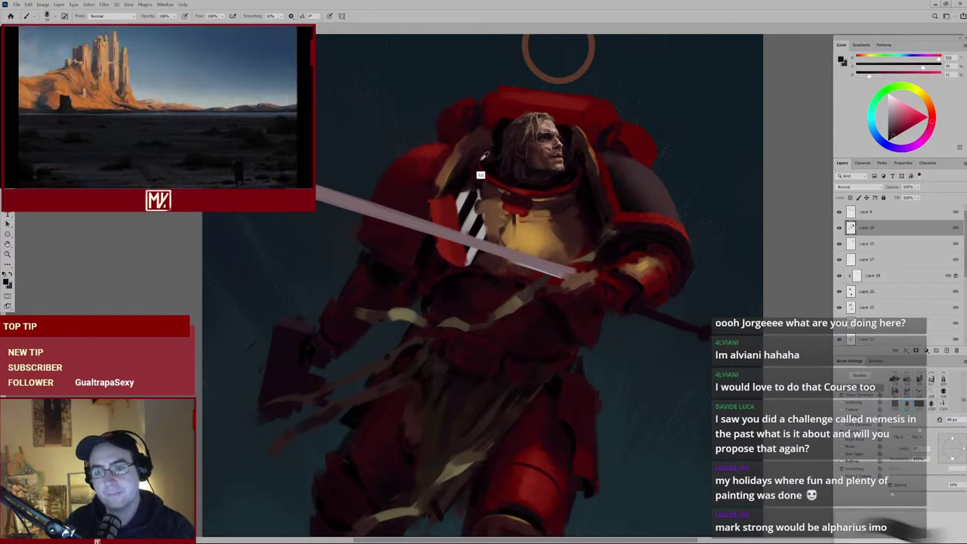
# Touch up the armour collar around the neck with a sampled red, reducing the brush to 60 px.
pyautogui.keyDown('alt'); pyautogui.click(479, 160); pyautogui.keyUp('alt')
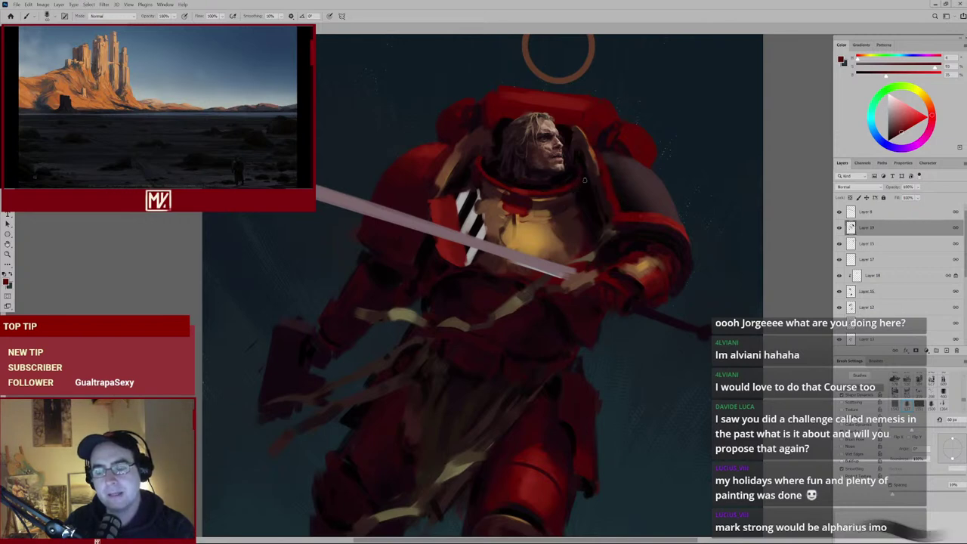
pyautogui.moveTo(591, 187)
pyautogui.mouseDown()
pyautogui.moveTo(582, 216)
pyautogui.moveTo(554, 211)
pyautogui.mouseUp()
pyautogui.moveTo(480, 208); pyautogui.dragTo(545, 228)
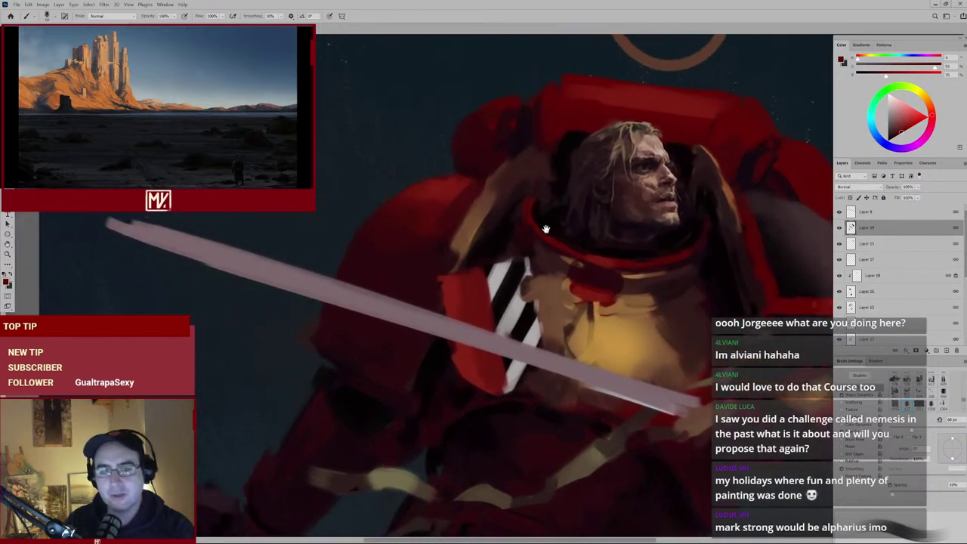
# Refine the rear shoulder pad's edge beside the tan collar guard with sampled browns and reds, using a 100 px brush.
pyautogui.keyDown('alt'); pyautogui.click(481, 204); pyautogui.keyUp('alt')
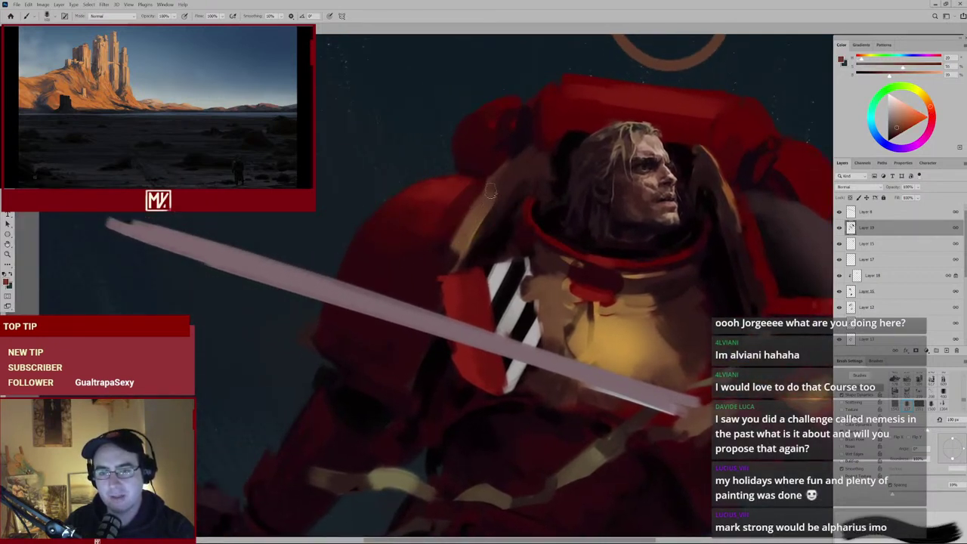
pyautogui.keyDown('alt'); pyautogui.click(483, 186); pyautogui.keyUp('alt')
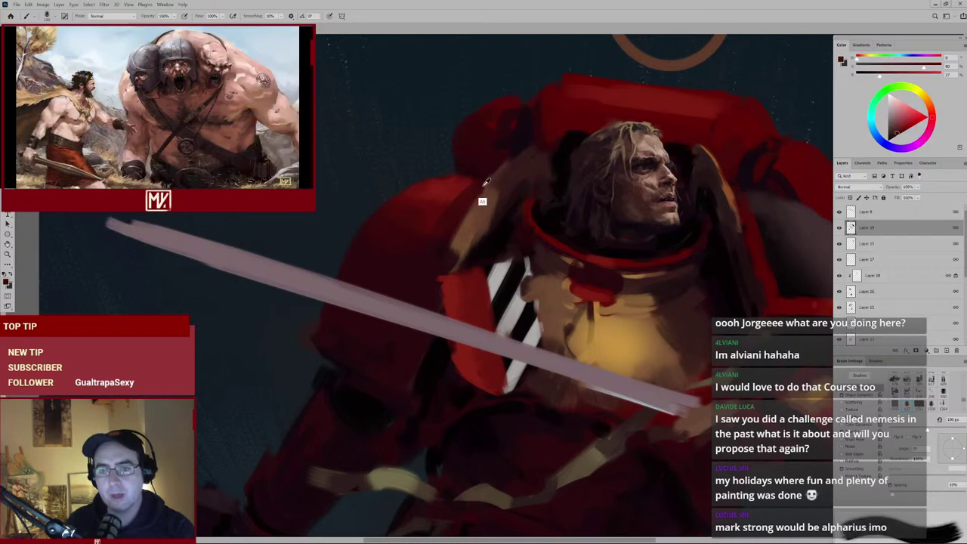
pyautogui.keyDown('alt'); pyautogui.click(451, 206); pyautogui.keyUp('alt')
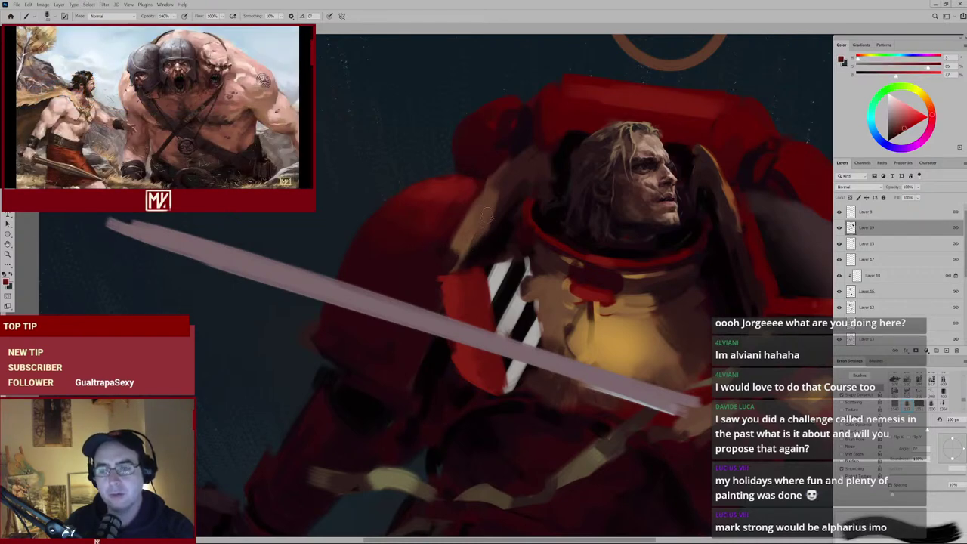
pyautogui.moveTo(561, 222)
pyautogui.mouseDown()
pyautogui.moveTo(514, 254)
pyautogui.moveTo(526, 240)
pyautogui.moveTo(503, 317)
pyautogui.moveTo(512, 286)
pyautogui.moveTo(488, 276)
pyautogui.moveTo(480, 254)
pyautogui.mouseUp()
# Deepen the dark gap between torso and rear arm and the shadow beside the collar with near-black, reducing the brush to 70 px.
pyautogui.press('x')
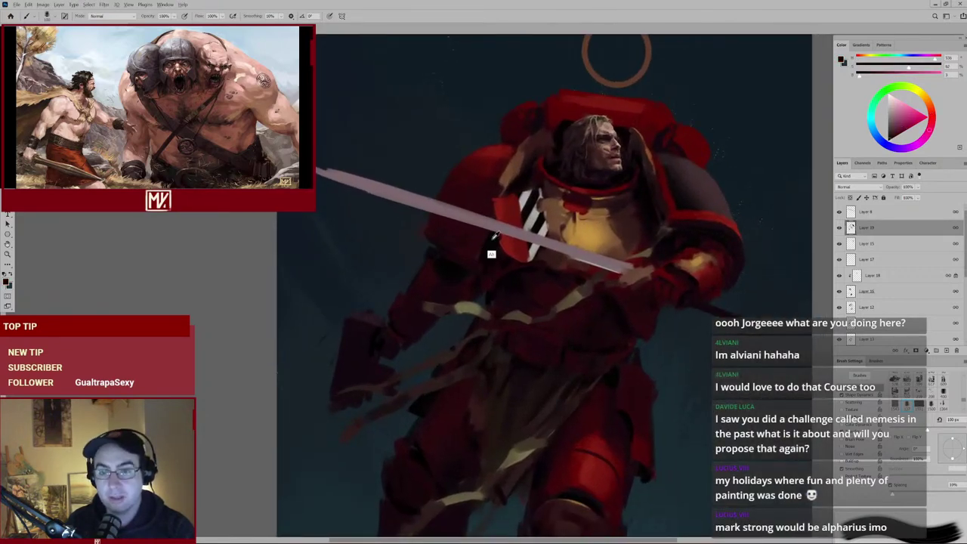
pyautogui.press('[')
pyautogui.press('[')
pyautogui.press('[')
pyautogui.press('[')
pyautogui.press('[')
pyautogui.press('[')
pyautogui.press('[')
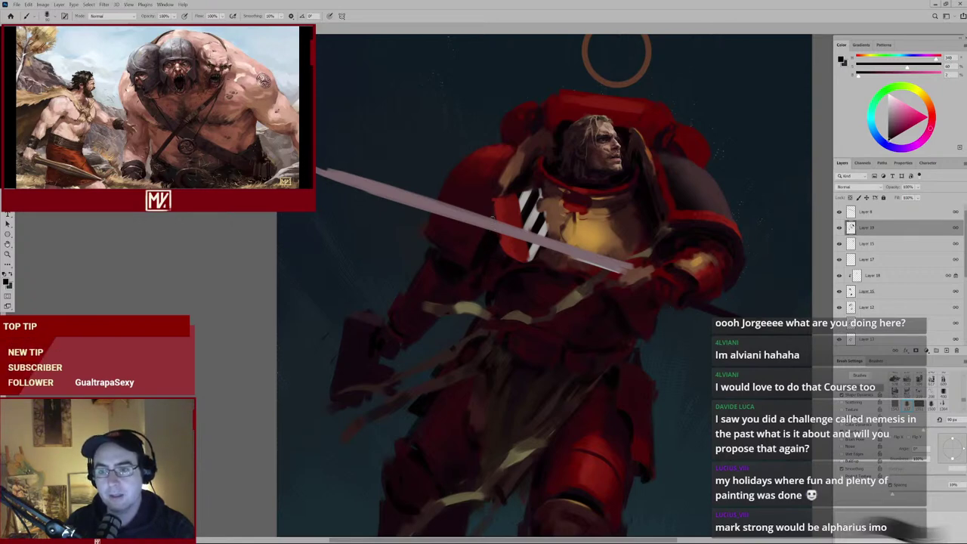
pyautogui.moveTo(463, 273)
pyautogui.mouseDown()
pyautogui.moveTo(488, 276)
pyautogui.moveTo(488, 287)
pyautogui.moveTo(504, 277)
pyautogui.mouseUp()
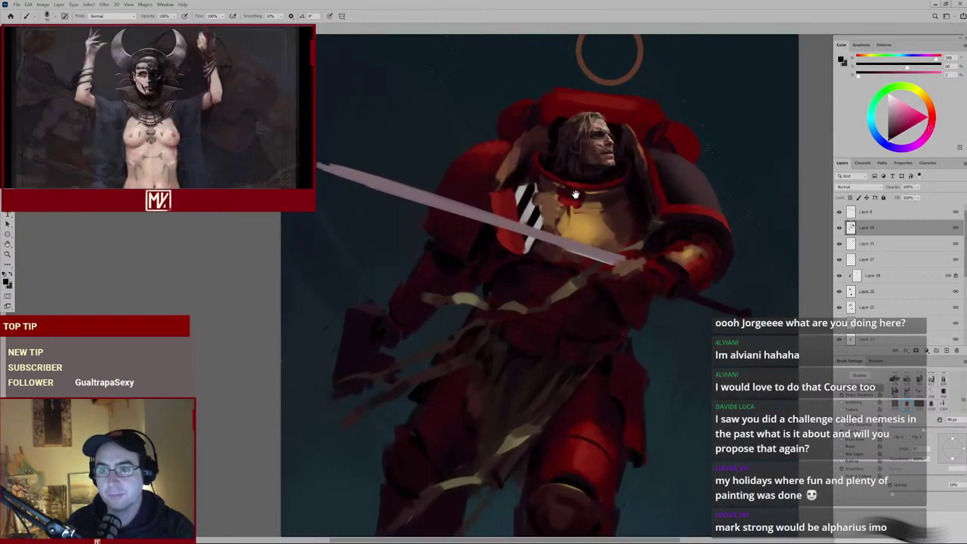
pyautogui.click(521, 160)
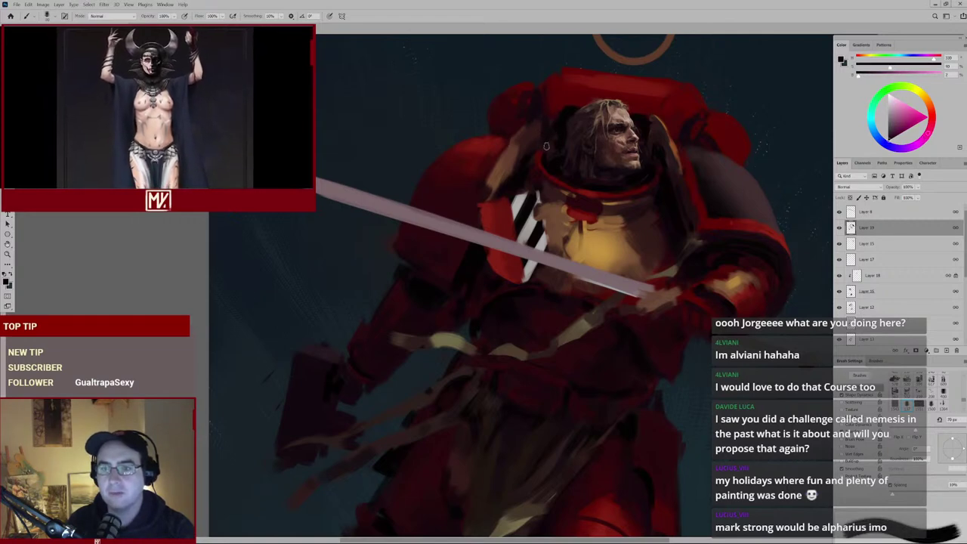
pyautogui.hotkey('ctrl', '0')
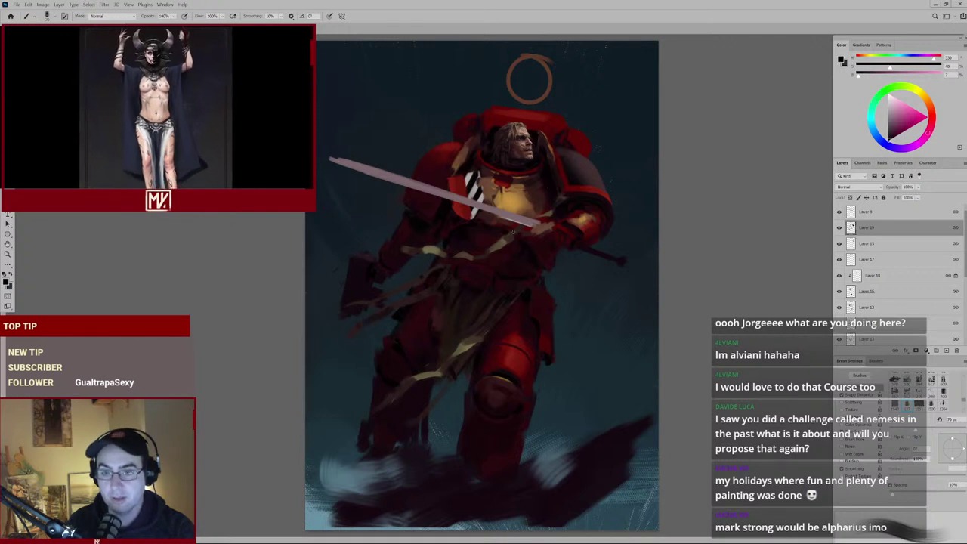
# Touch up the abdomen armour below the sword hand with sampled dark reds, enlarging the brush to 100 px.
pyautogui.scroll(2, 555, 257)
pyautogui.keyDown('alt'); pyautogui.click(555, 256); pyautogui.keyUp('alt')
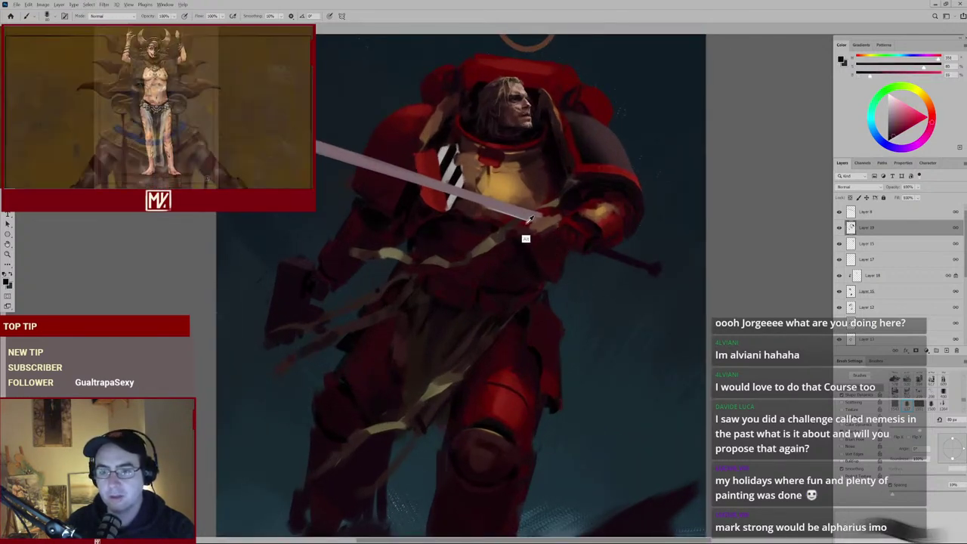
pyautogui.keyDown('alt'); pyautogui.click(552, 261); pyautogui.keyUp('alt')
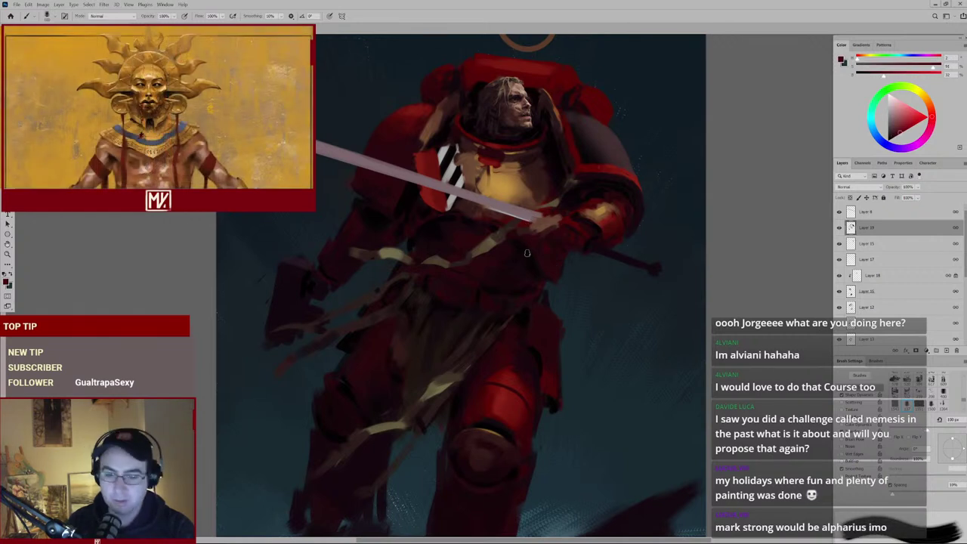
# Paint sampled reds onto the hip plate beside the front thigh, reducing the brush to 80 px.
pyautogui.moveTo(524, 321); pyautogui.dragTo(550, 227)
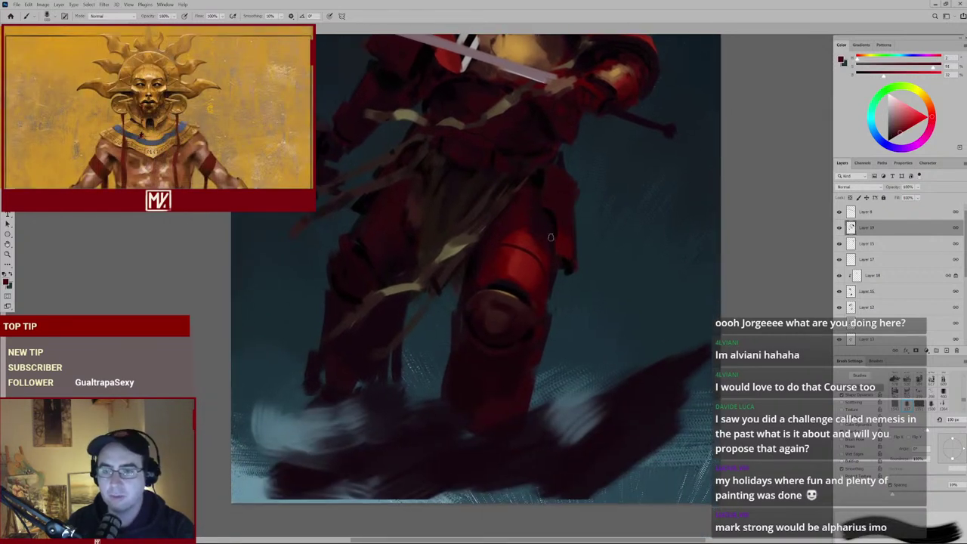
pyautogui.press('[')
pyautogui.press('[')
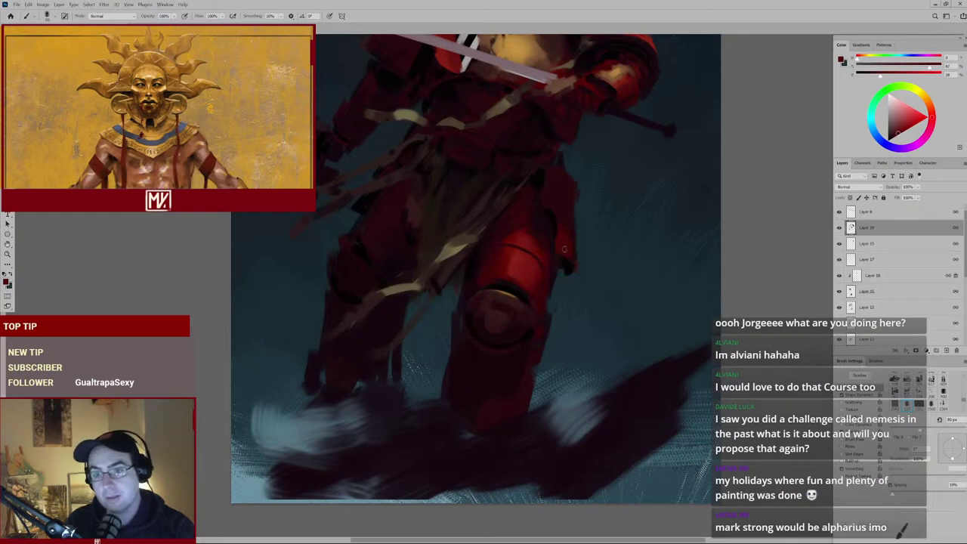
pyautogui.keyDown('alt'); pyautogui.click(529, 245); pyautogui.keyUp('alt')
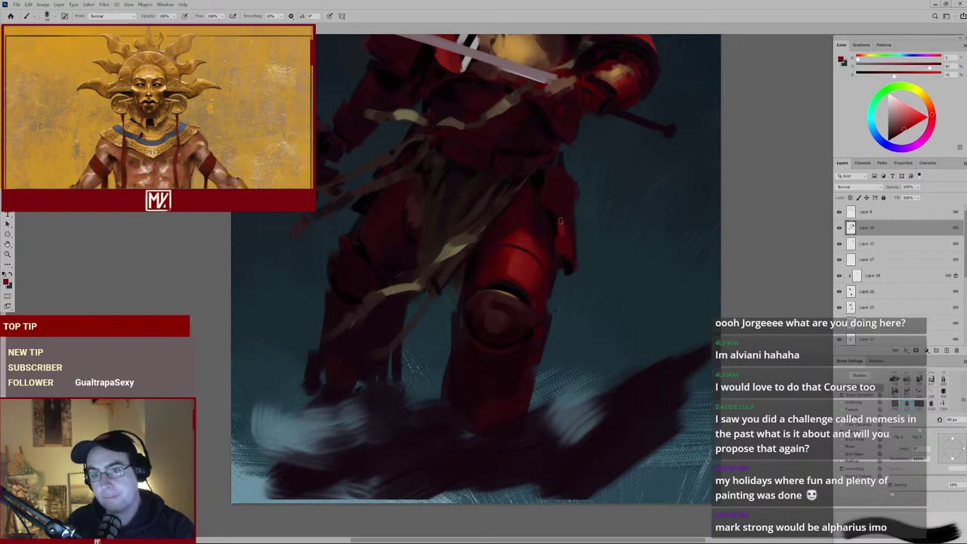
pyautogui.scroll(-5, 528, 279)
pyautogui.scroll(6, 537, 279)
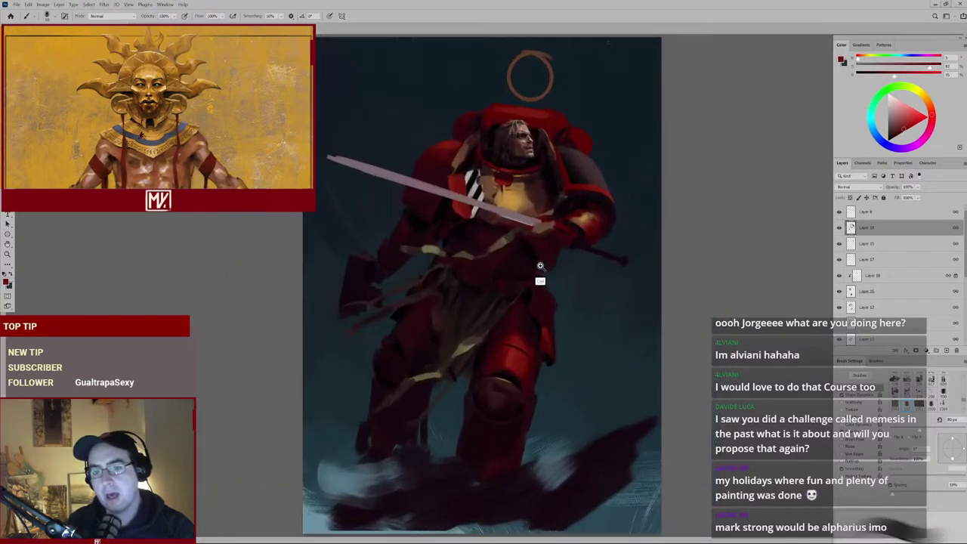
# Define the hip plate's face and shadowed edge with sampled reds and near-black, reducing the brush to 40 px.
pyautogui.keyDown('alt'); pyautogui.click(568, 239); pyautogui.keyUp('alt')
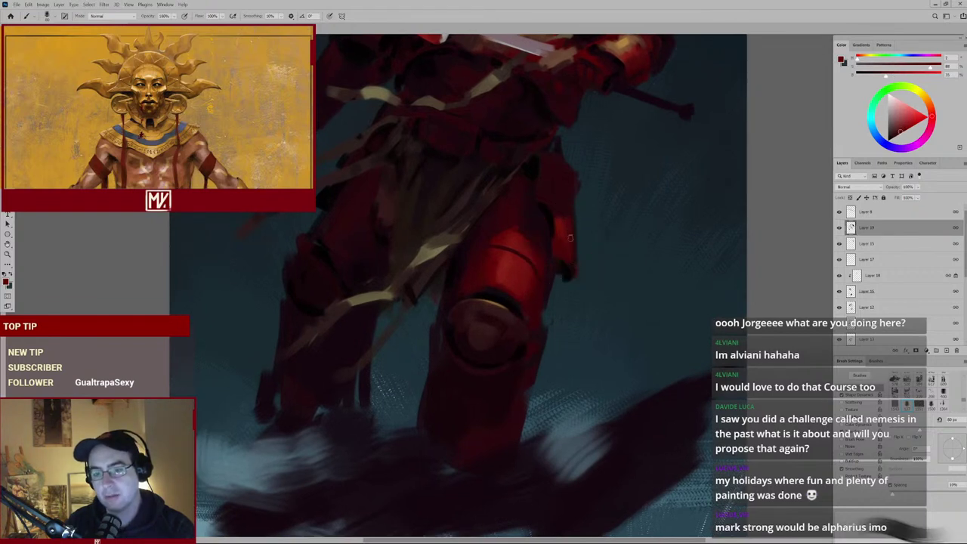
pyautogui.keyDown('alt'); pyautogui.click(552, 222); pyautogui.keyUp('alt')
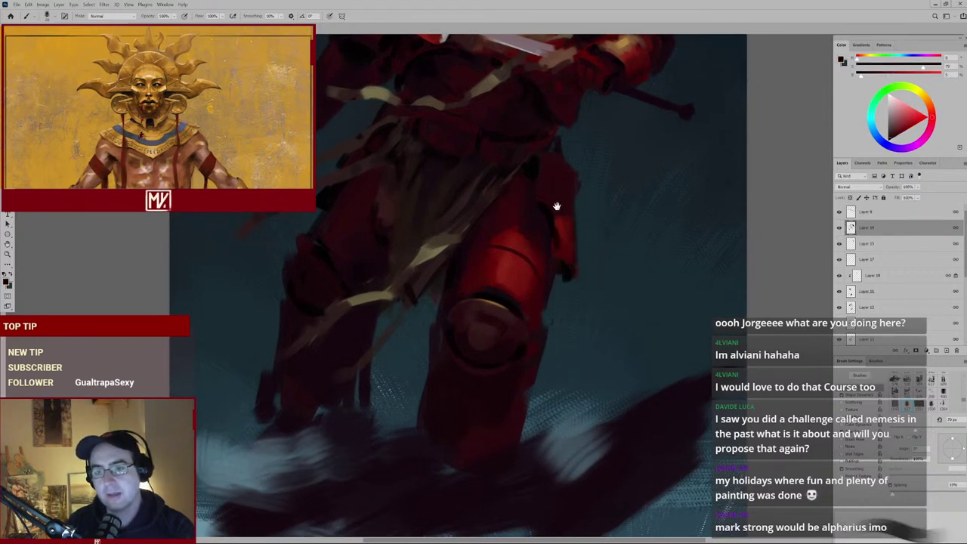
pyautogui.moveTo(556, 205); pyautogui.dragTo(563, 243)
pyautogui.keyDown('alt'); pyautogui.click(563, 243); pyautogui.keyUp('alt')
pyautogui.keyDown('alt'); pyautogui.click(541, 202); pyautogui.keyUp('alt')
pyautogui.press('[')
pyautogui.press('[')
pyautogui.press('[')
pyautogui.press('[')
pyautogui.keyDown('alt'); pyautogui.click(549, 195); pyautogui.keyUp('alt')
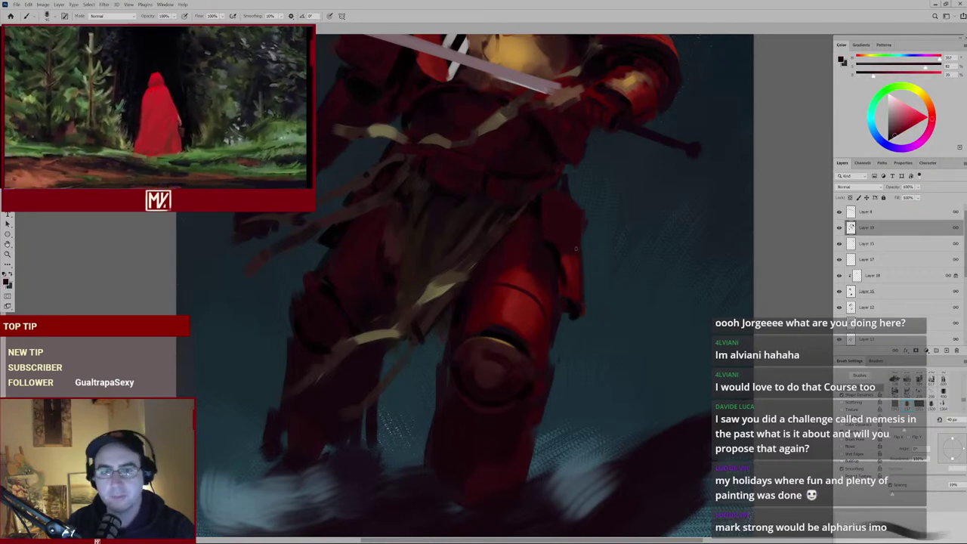
# Clean up the rear elbow and forearm's lower edge above the ribbons with near-black and background blue, using a 45 px brush.
pyautogui.hotkey('ctrl', '-')
pyautogui.hotkey('ctrl', '-')
pyautogui.hotkey('ctrl', '-')
pyautogui.hotkey('ctrl', '+')
pyautogui.hotkey('ctrl', '+')
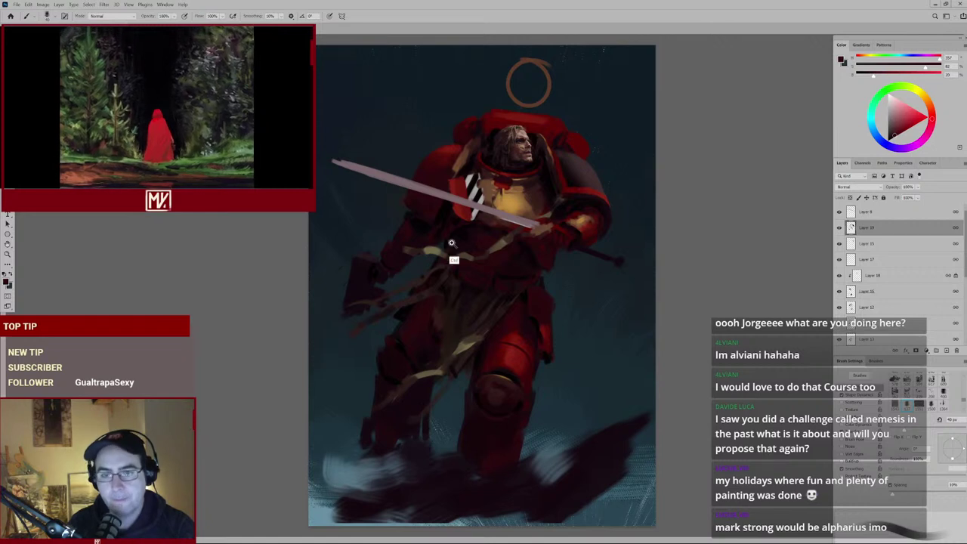
pyautogui.scroll(3, 445, 247)
pyautogui.keyDown('alt'); pyautogui.click(433, 215); pyautogui.keyUp('alt')
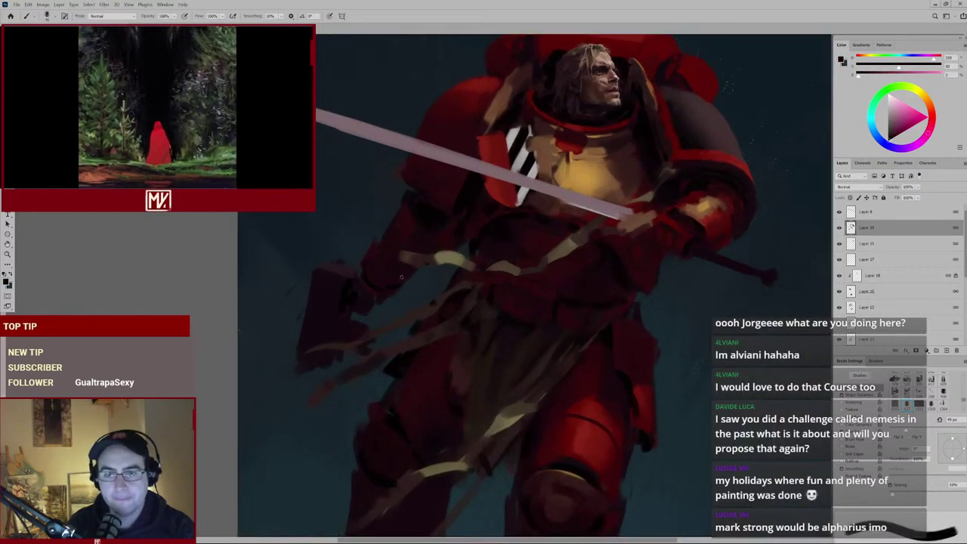
pyautogui.keyDown('alt'); pyautogui.click(414, 294); pyautogui.keyUp('alt')
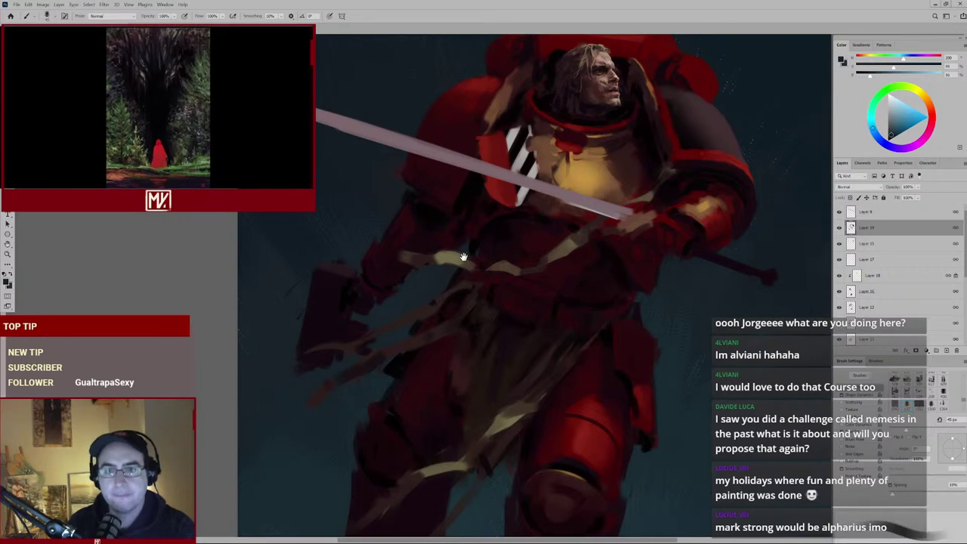
pyautogui.keyDown('alt'); pyautogui.click(429, 219); pyautogui.keyUp('alt')
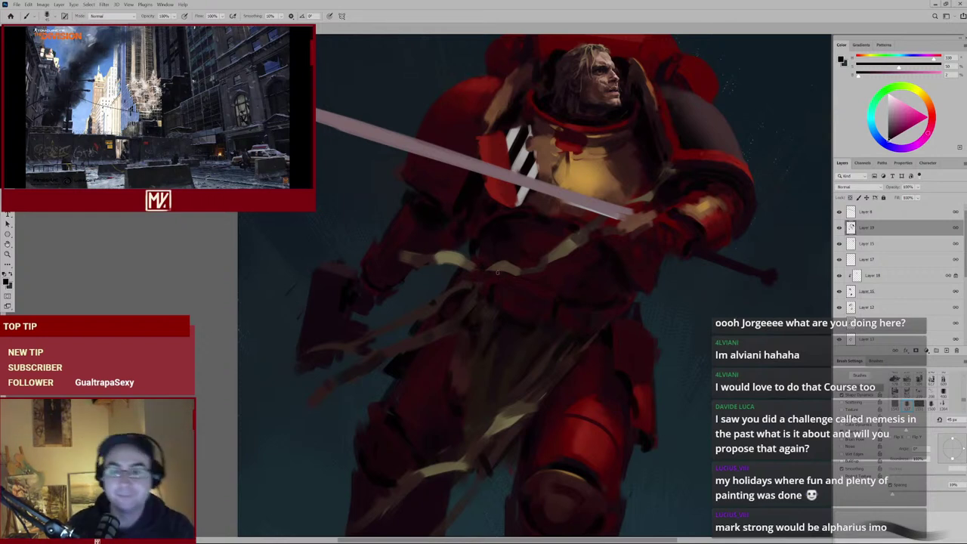
# Darken the top of the loincloth and the belt's lower edge with sampled dark browns and reds, using a 60 px brush.
pyautogui.moveTo(601, 225); pyautogui.dragTo(590, 263)
pyautogui.scroll(-5, 607, 230)
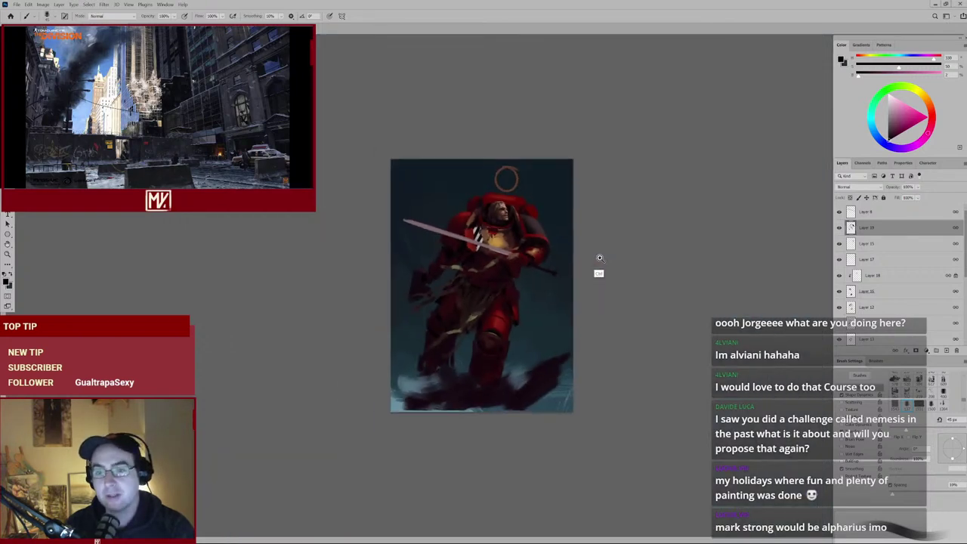
pyautogui.scroll(3, 597, 265)
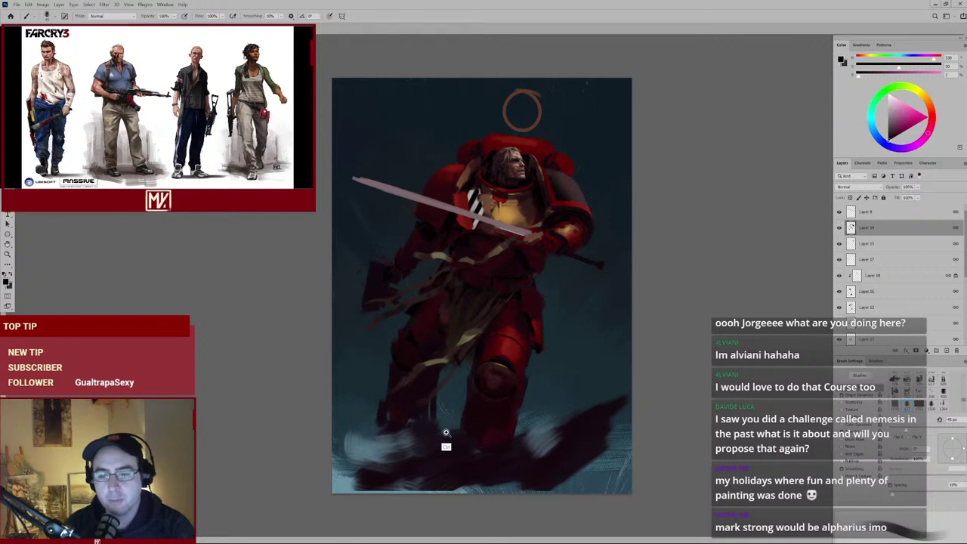
pyautogui.scroll(3, 453, 434)
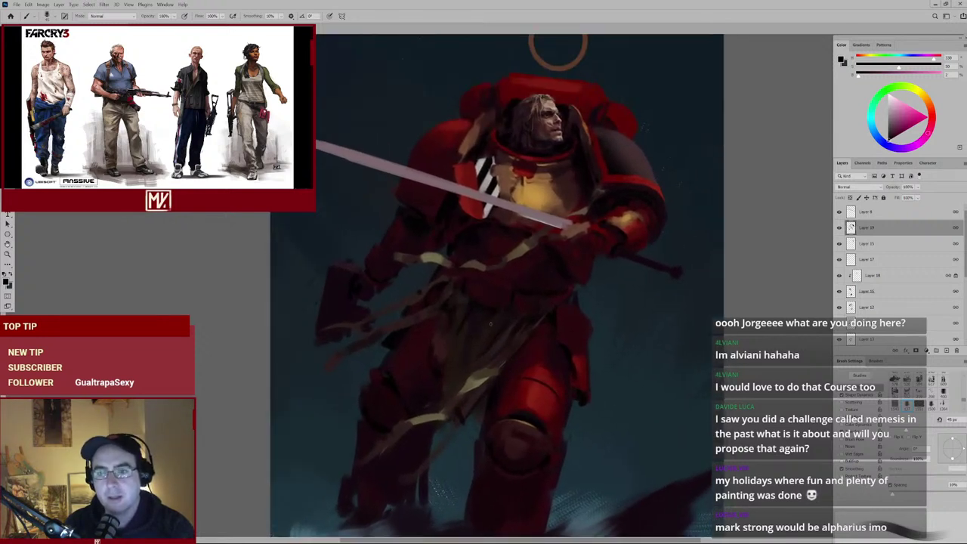
pyautogui.keyDown('alt'); pyautogui.click(492, 341); pyautogui.keyUp('alt')
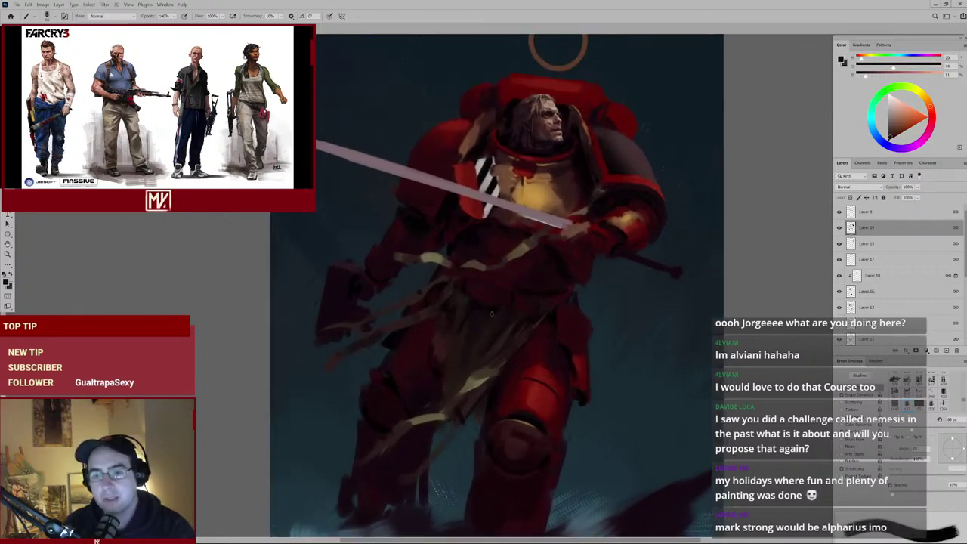
pyautogui.keyDown('alt'); pyautogui.click(492, 308); pyautogui.keyUp('alt')
pyautogui.keyDown('alt'); pyautogui.click(488, 315); pyautogui.keyUp('alt')
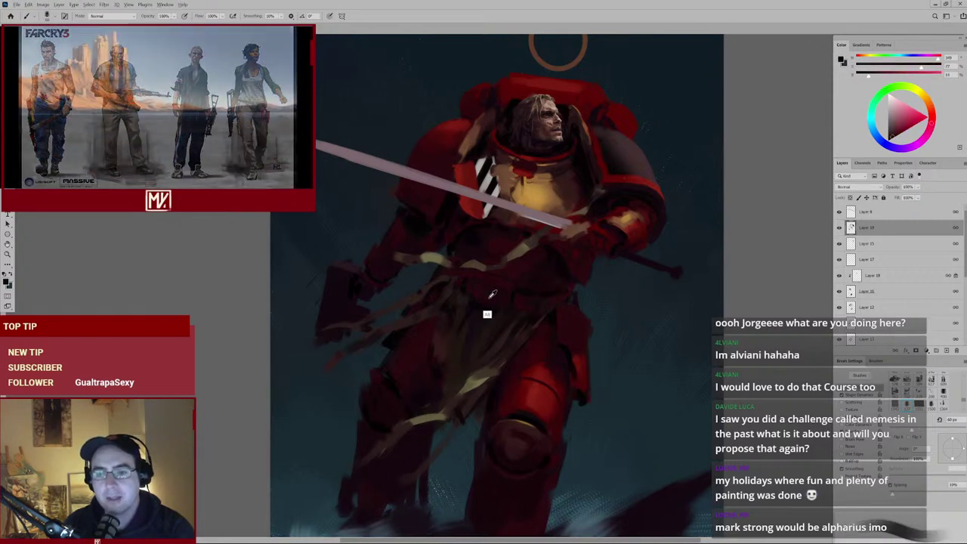
pyautogui.keyDown('alt'); pyautogui.click(501, 309); pyautogui.keyUp('alt')
pyautogui.press('[')
pyautogui.press('[')
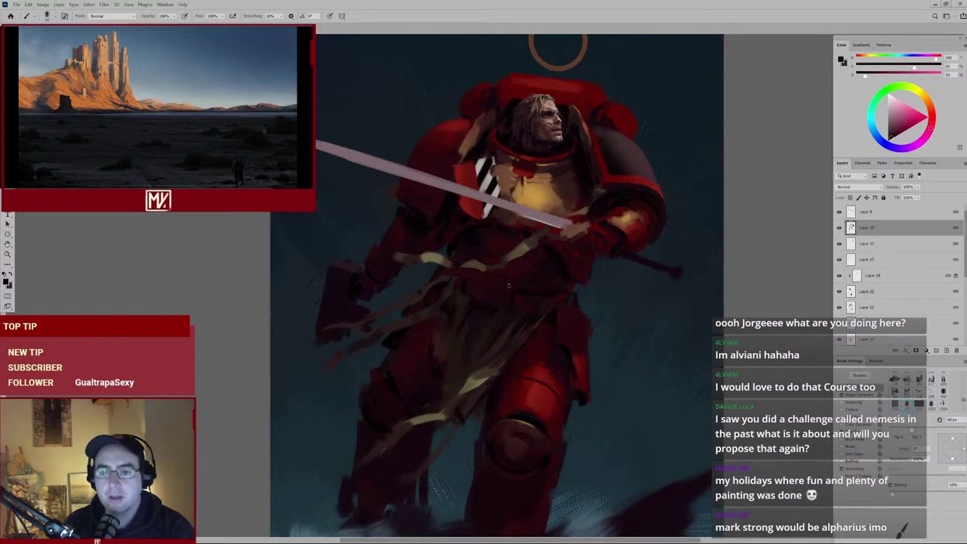
# Darken the abdomen armour between the sword and the waist ribbon with sampled near-black reds, enlarging the brush to 70 px.
pyautogui.scroll(2, 544, 265)
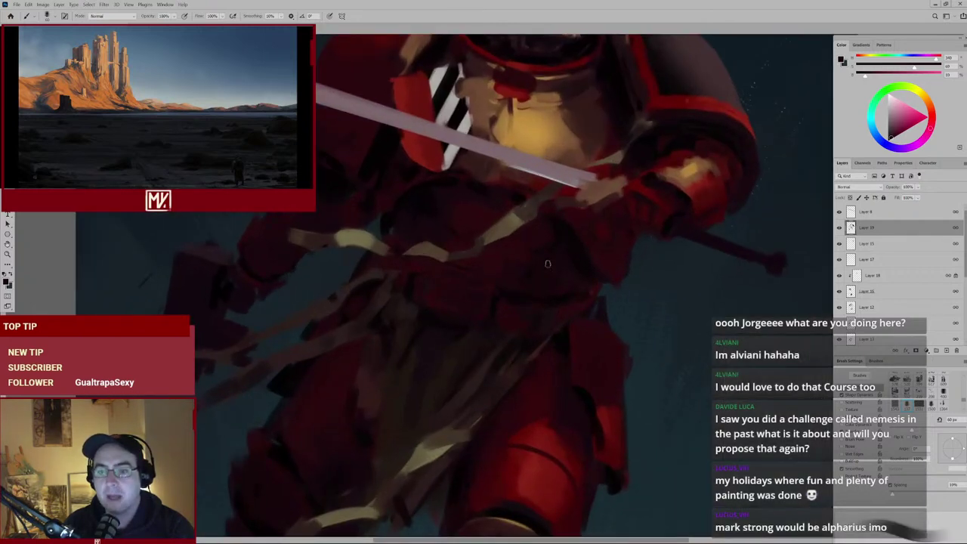
pyautogui.moveTo(561, 255); pyautogui.dragTo(550, 281)
pyautogui.keyDown('alt'); pyautogui.click(562, 273); pyautogui.keyUp('alt')
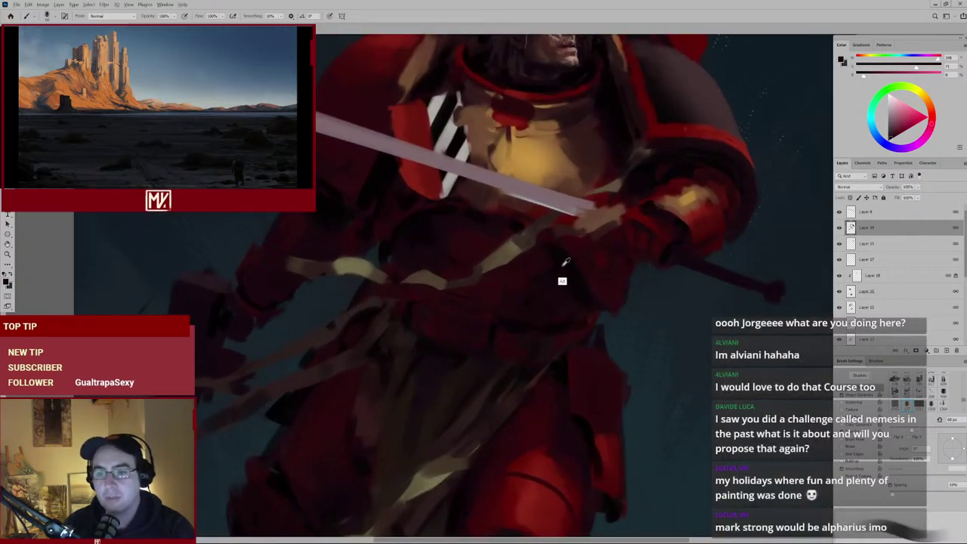
pyautogui.keyDown('alt'); pyautogui.click(484, 235); pyautogui.keyUp('alt')
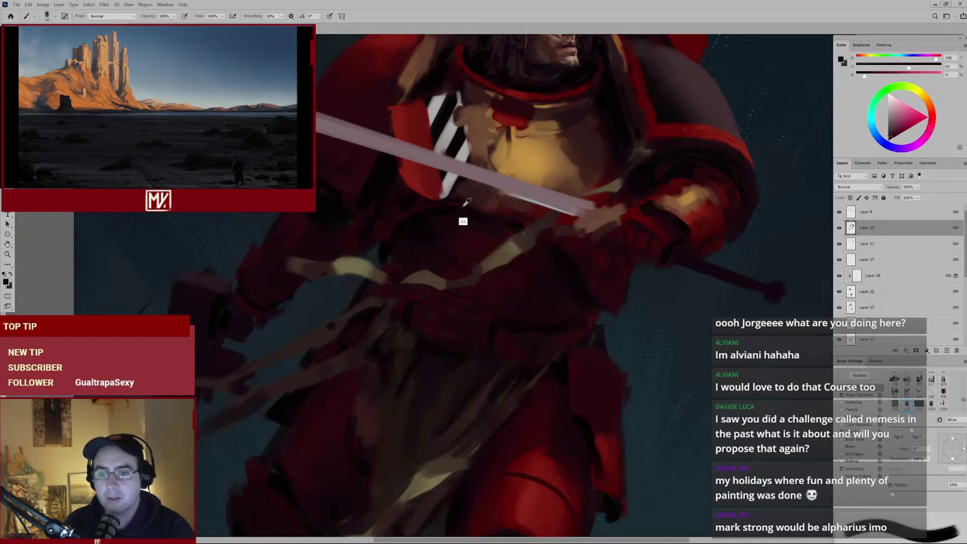
pyautogui.press(']')
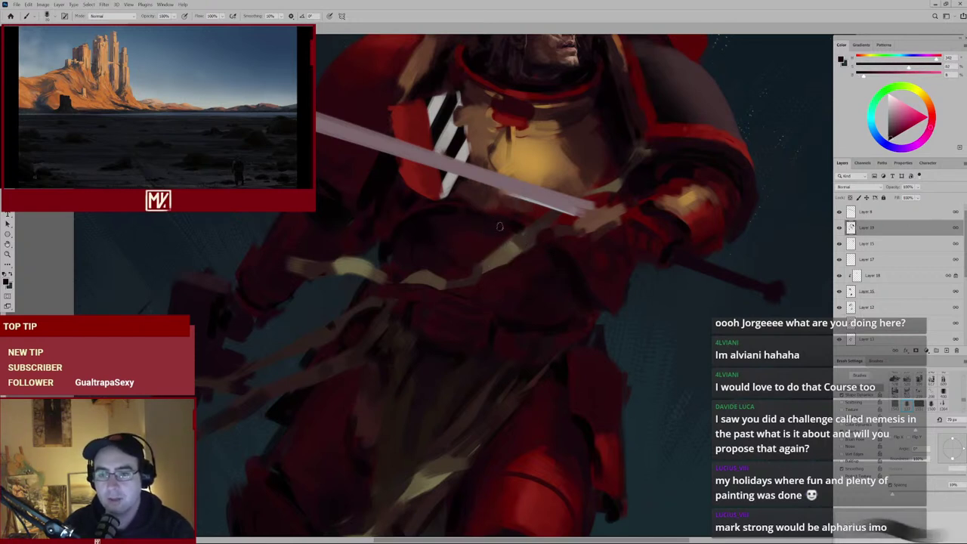
pyautogui.moveTo(548, 269)
pyautogui.mouseDown()
pyautogui.moveTo(521, 308)
pyautogui.moveTo(554, 274)
pyautogui.moveTo(554, 302)
pyautogui.mouseUp()
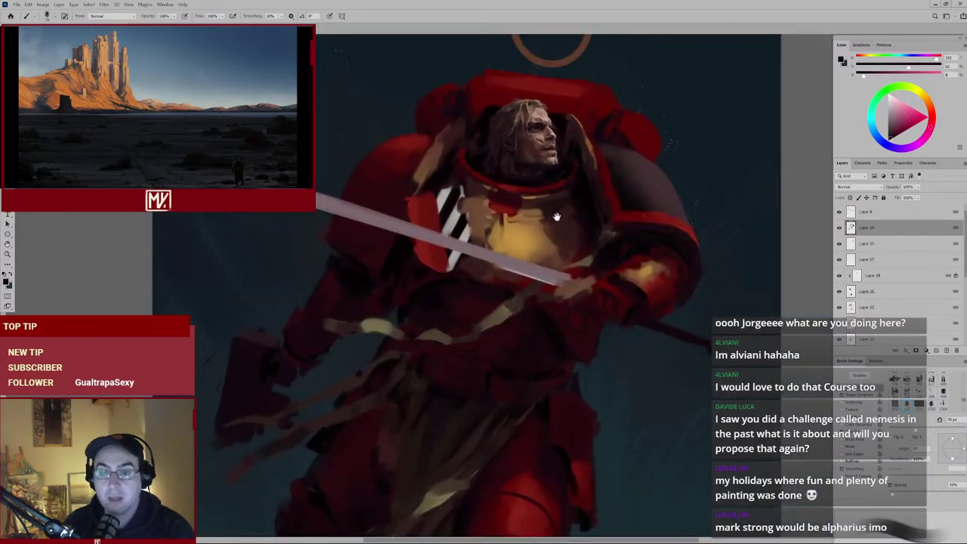
pyautogui.moveTo(556, 216); pyautogui.dragTo(529, 271)
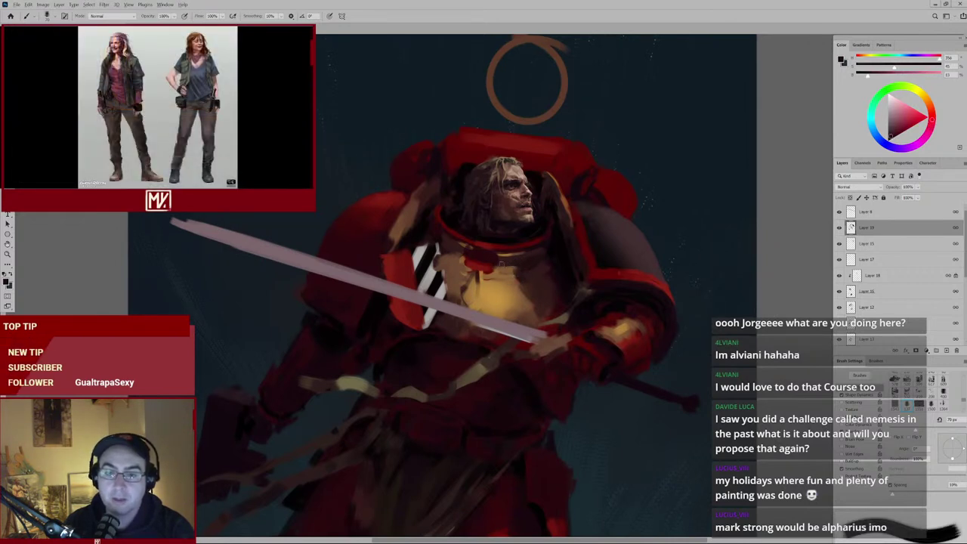
pyautogui.scroll(-5, 506, 265)
pyautogui.scroll(6, 526, 273)
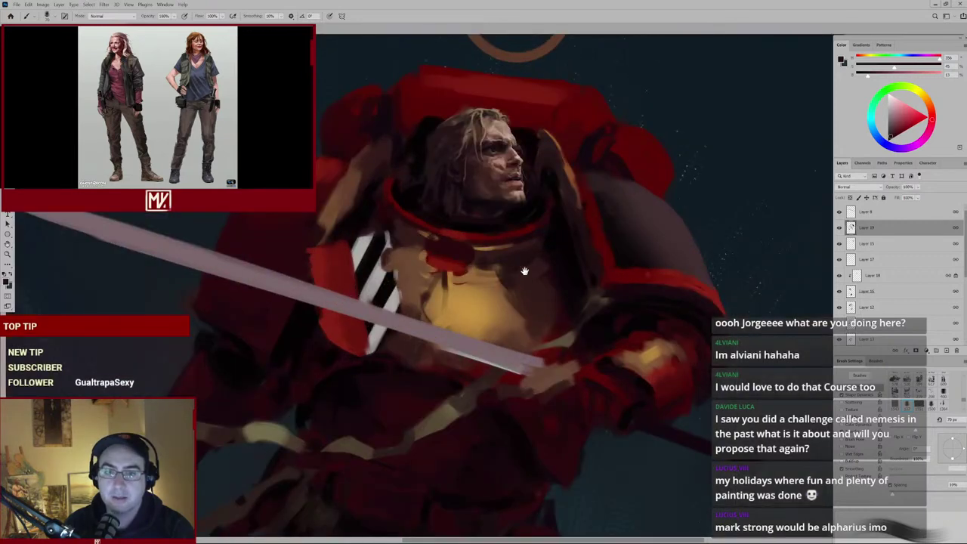
pyautogui.moveTo(466, 249); pyautogui.dragTo(510, 294)
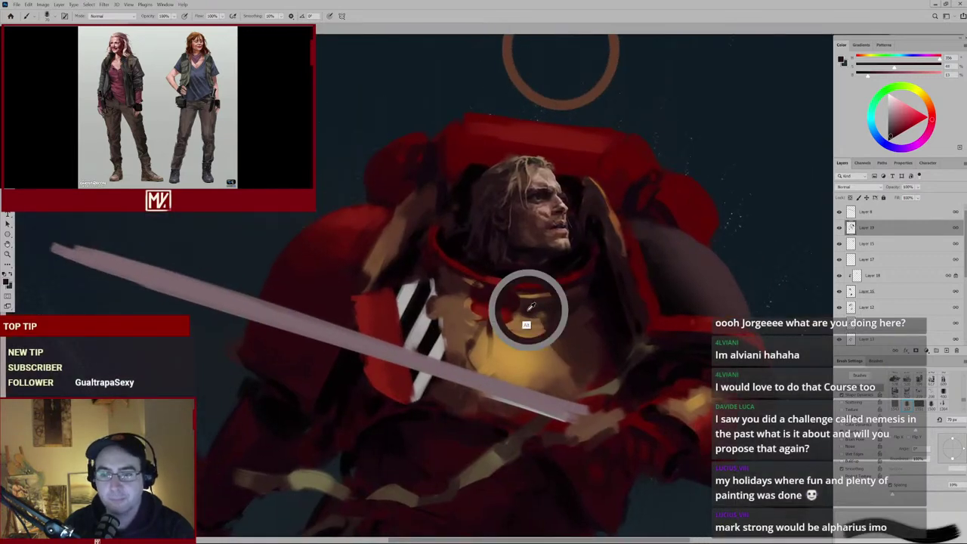
# Deepen the shadows inside the collar and between it and the rear shoulder trim with sampled near-blacks, reducing the brush to 50 px.
pyautogui.keyDown('alt'); pyautogui.click(446, 277); pyautogui.keyUp('alt')
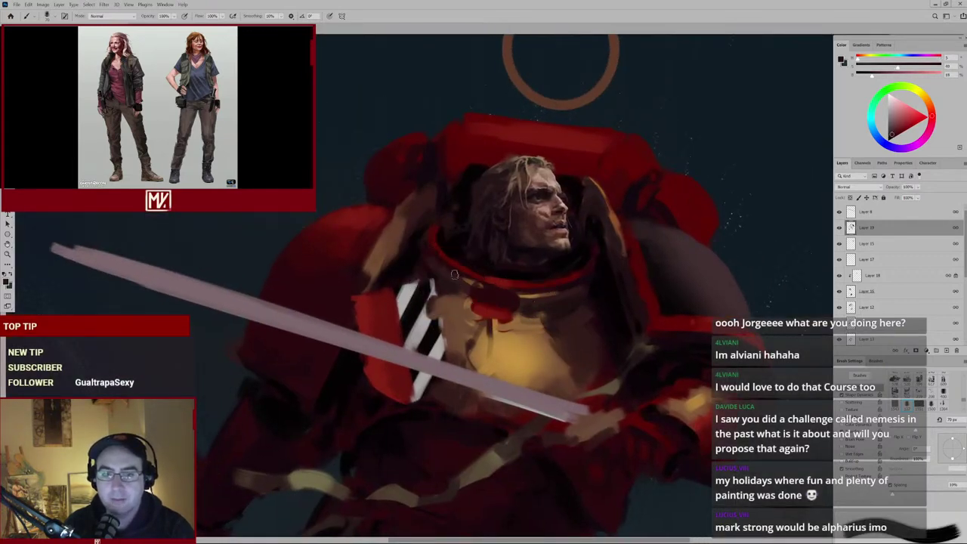
pyautogui.keyDown('alt'); pyautogui.click(432, 268); pyautogui.keyUp('alt')
pyautogui.keyDown('alt'); pyautogui.click(413, 240); pyautogui.keyUp('alt')
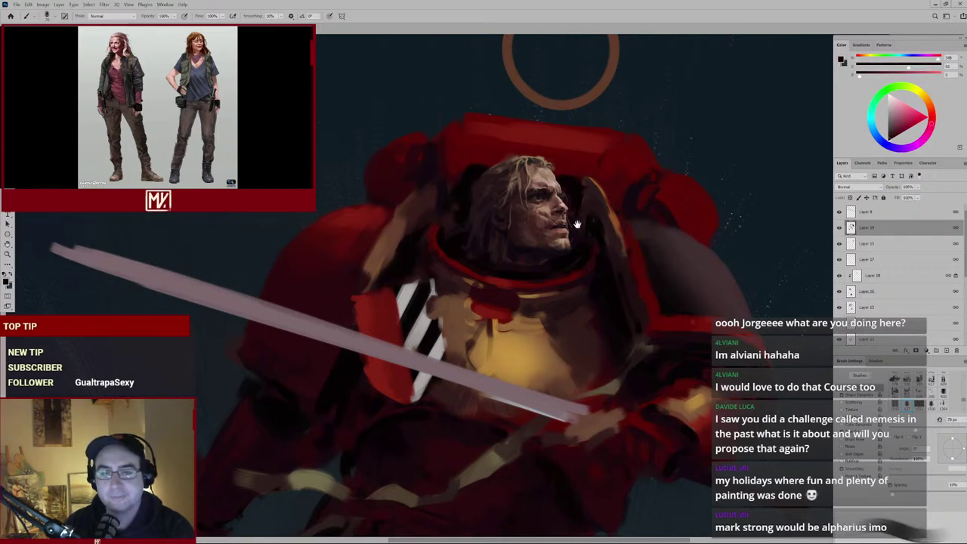
pyautogui.keyDown('alt'); pyautogui.click(565, 262); pyautogui.keyUp('alt')
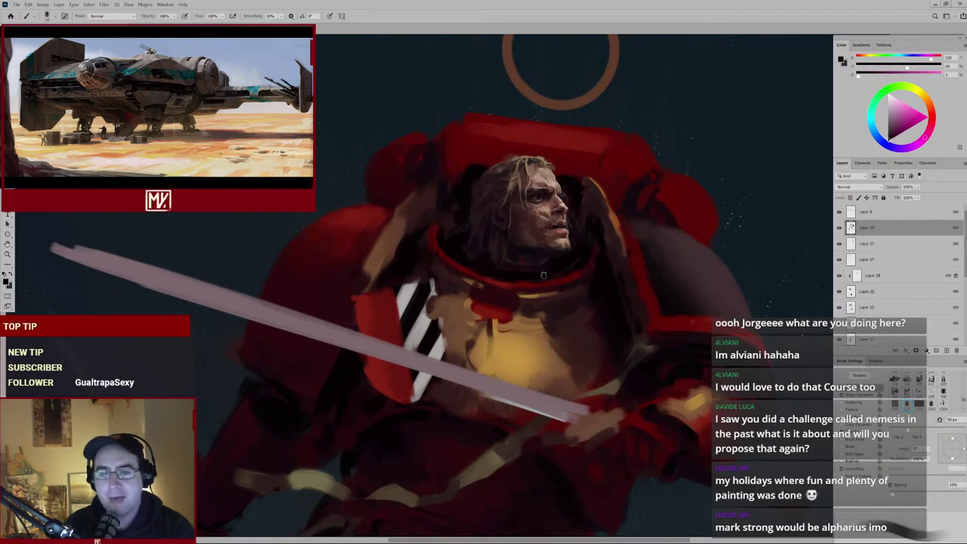
pyautogui.moveTo(480, 259)
pyautogui.mouseDown()
pyautogui.moveTo(460, 274)
pyautogui.moveTo(484, 241)
pyautogui.mouseUp()
pyautogui.keyDown('alt'); pyautogui.click(484, 242); pyautogui.keyUp('alt')
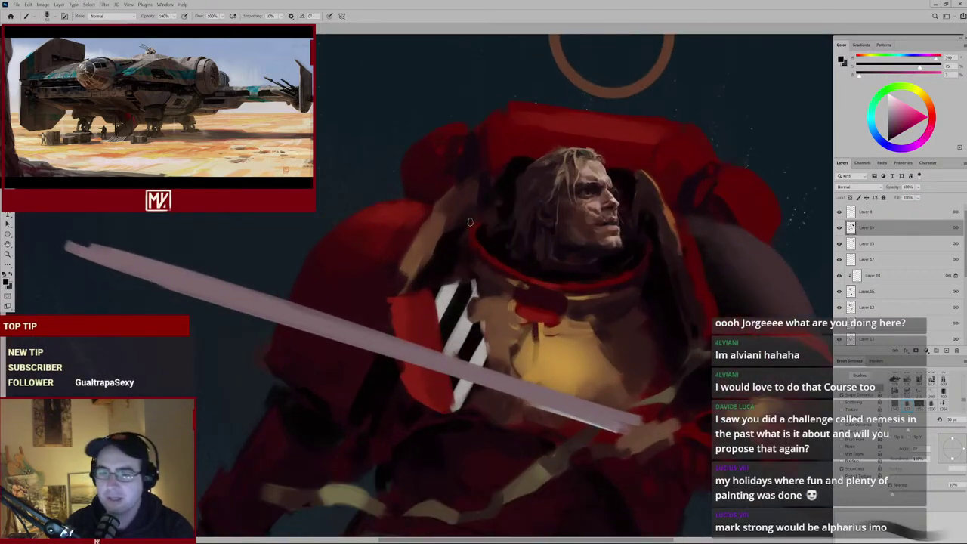
pyautogui.keyDown('alt'); pyautogui.click(447, 253); pyautogui.keyUp('alt')
pyautogui.keyDown('alt'); pyautogui.click(446, 259); pyautogui.keyUp('alt')
# Refine the red chest emblem with sampled reds and paint golden-brown trim along the collar's lower edge, reducing the brush to 35 px.
pyautogui.moveTo(529, 317)
pyautogui.mouseDown()
pyautogui.moveTo(523, 330)
pyautogui.moveTo(538, 276)
pyautogui.mouseUp()
pyautogui.keyDown('alt'); pyautogui.click(545, 275); pyautogui.keyUp('alt')
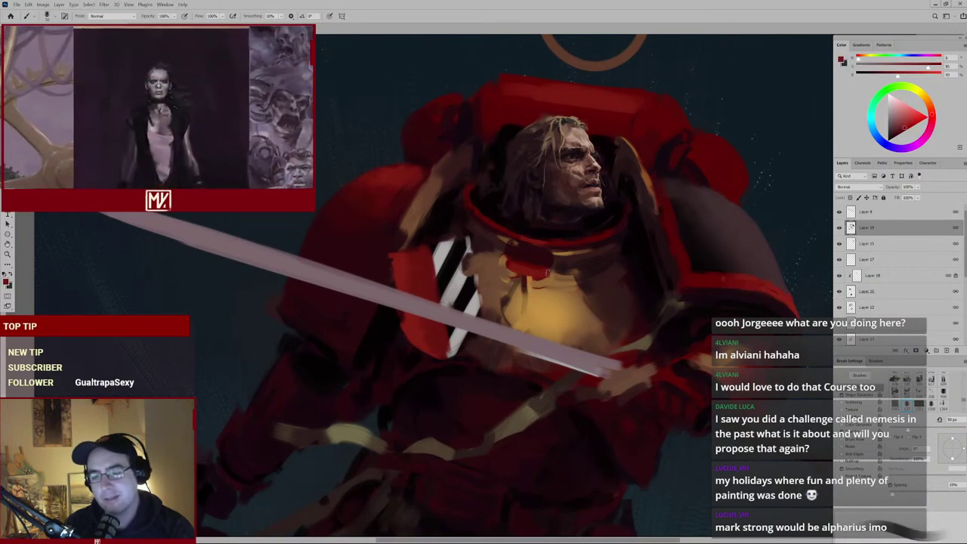
pyautogui.keyDown('alt'); pyautogui.click(546, 254); pyautogui.keyUp('alt')
pyautogui.keyDown('alt'); pyautogui.click(612, 246); pyautogui.keyUp('alt')
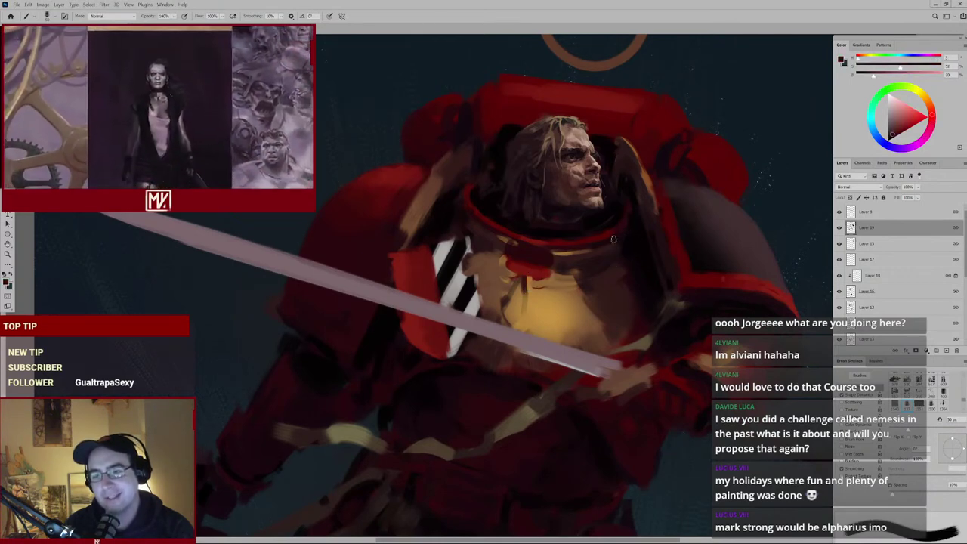
pyautogui.keyDown('alt'); pyautogui.click(590, 259); pyautogui.keyUp('alt')
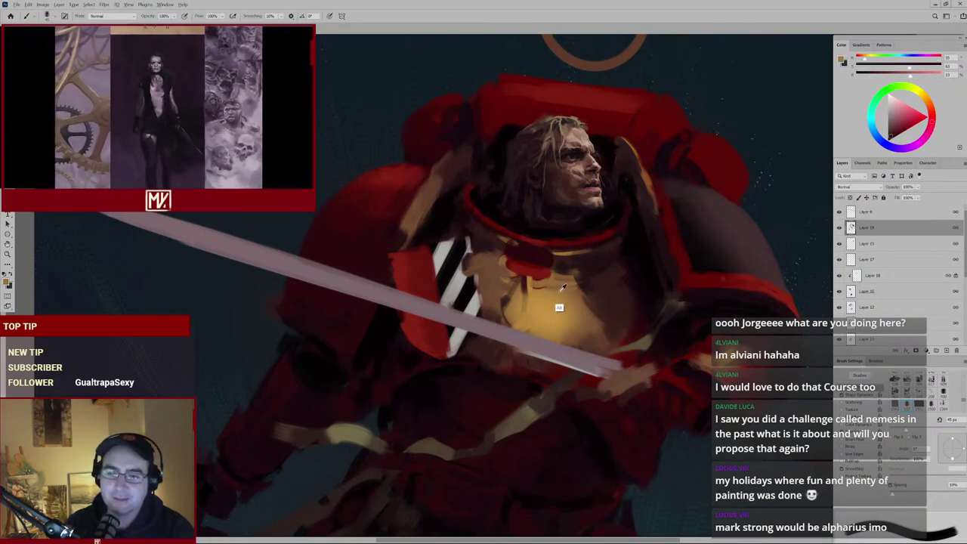
pyautogui.keyDown('alt'); pyautogui.click(464, 212); pyautogui.keyUp('alt')
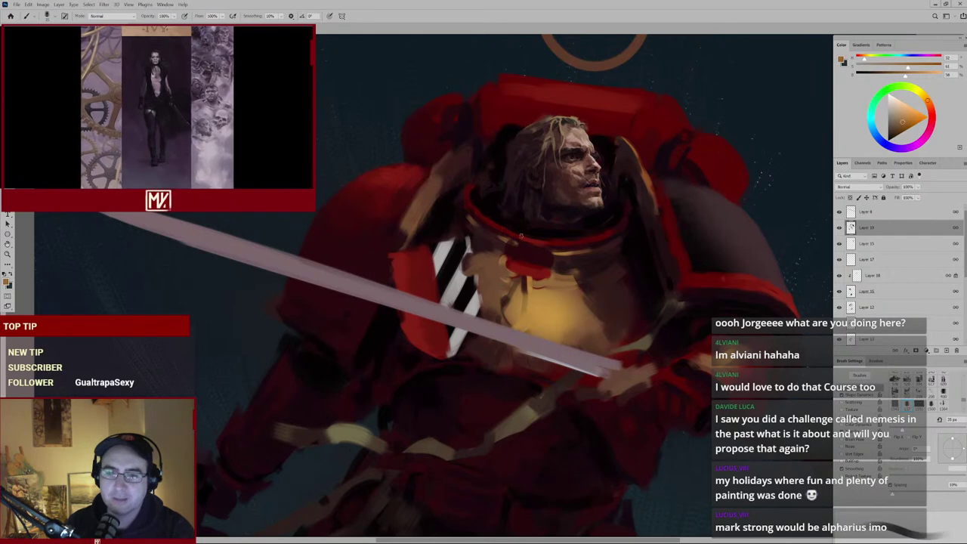
# Darken the collar's interior around the head and hair with sampled near-black, enlarging the brush to 60 px.
pyautogui.moveTo(595, 266)
pyautogui.mouseDown()
pyautogui.moveTo(536, 305)
pyautogui.moveTo(557, 303)
pyautogui.mouseUp()
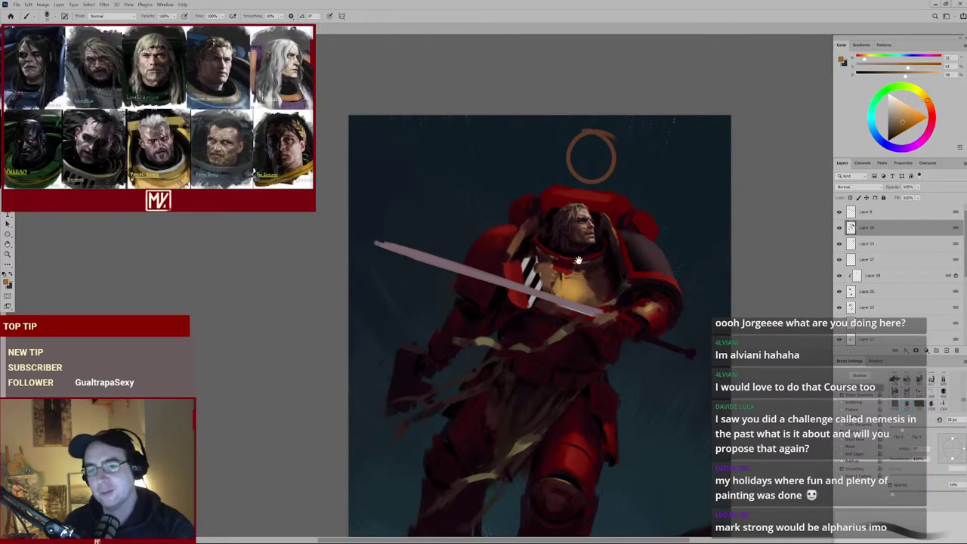
pyautogui.moveTo(577, 259); pyautogui.dragTo(608, 230)
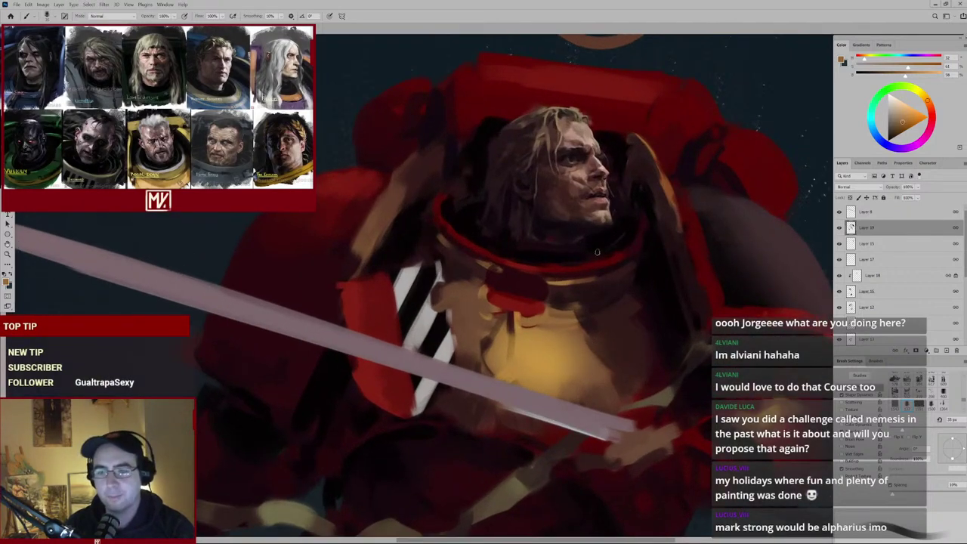
pyautogui.keyDown('alt'); pyautogui.click(594, 245); pyautogui.keyUp('alt')
pyautogui.press(']')
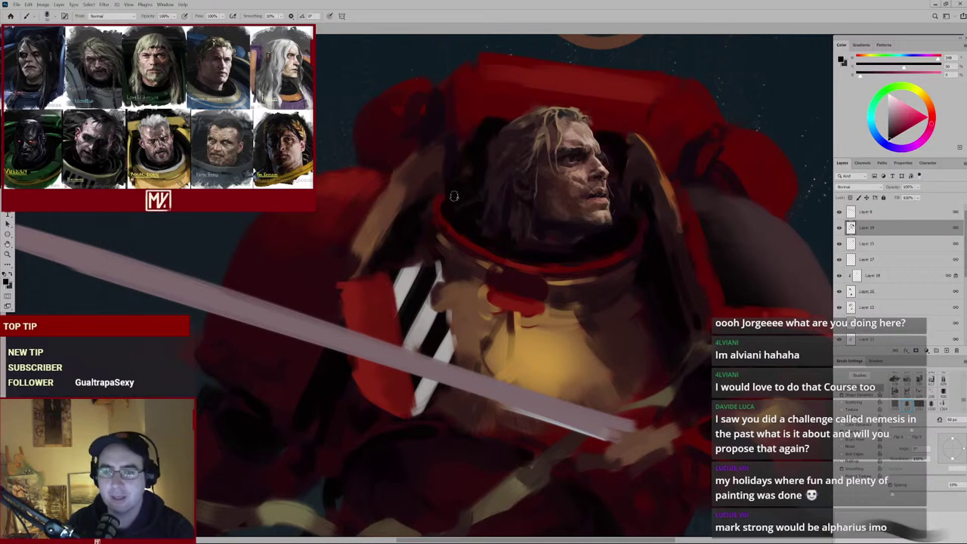
# Examine the collar, chest and waist up close and against the whole figure.
pyautogui.scroll(-5, 540, 326)
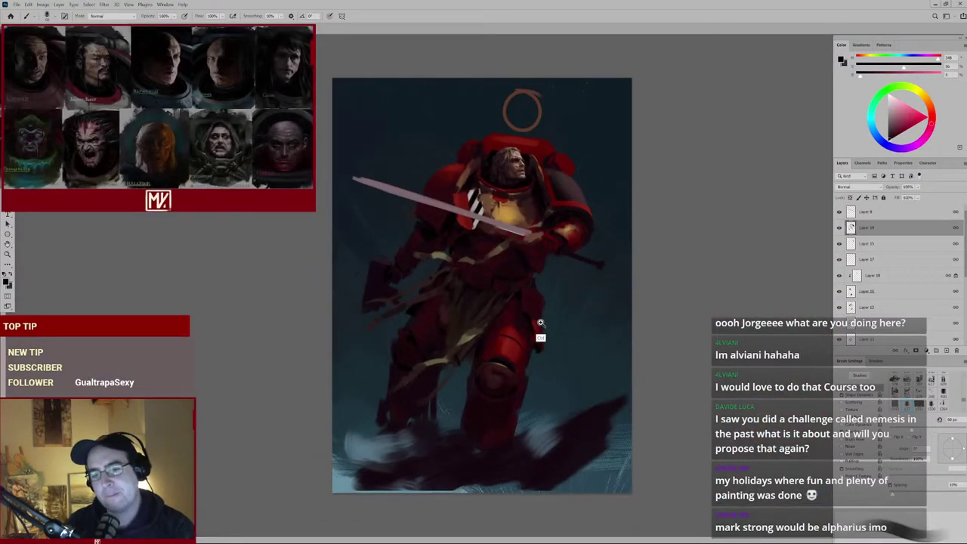
pyautogui.scroll(2, 582, 333)
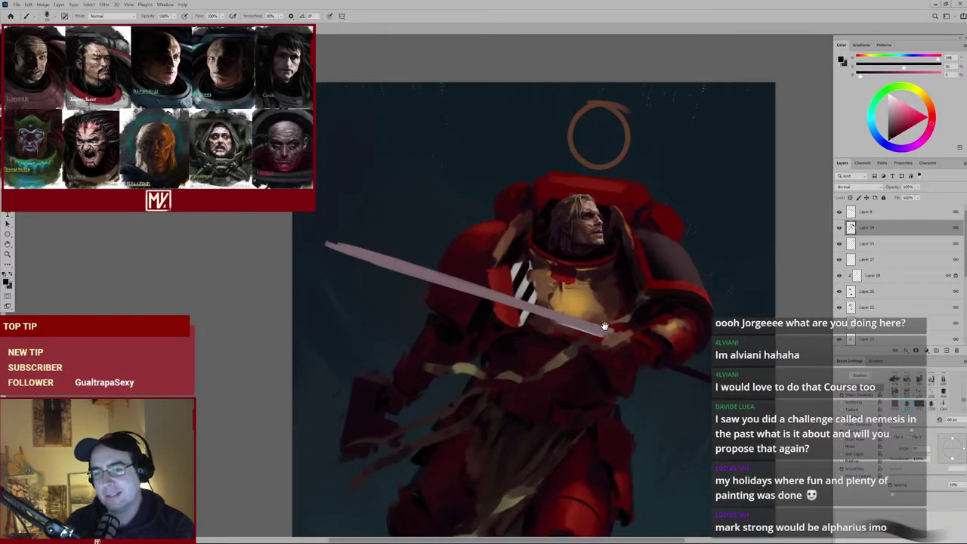
pyautogui.moveTo(604, 328); pyautogui.dragTo(603, 260)
pyautogui.scroll(2, 637, 279)
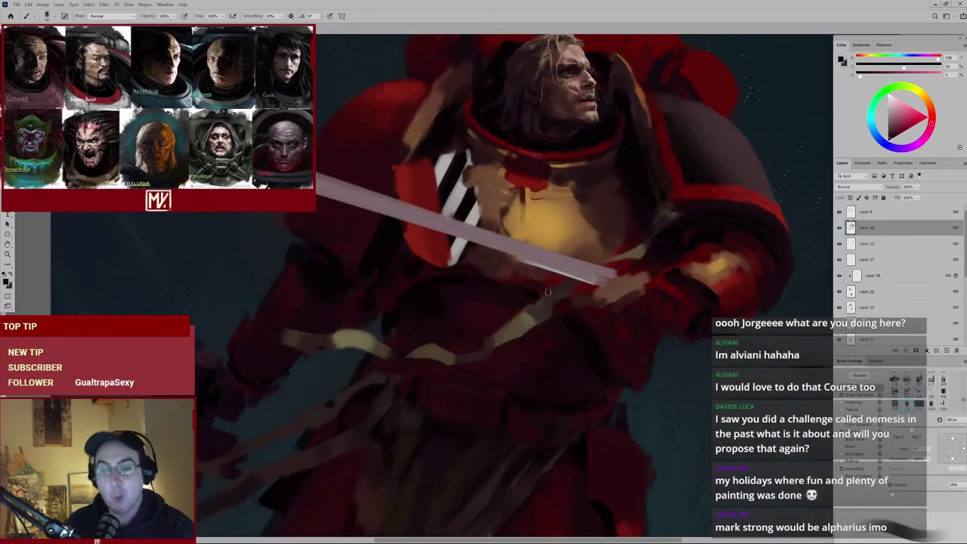
pyautogui.scroll(-4, 543, 302)
pyautogui.scroll(1, 536, 312)
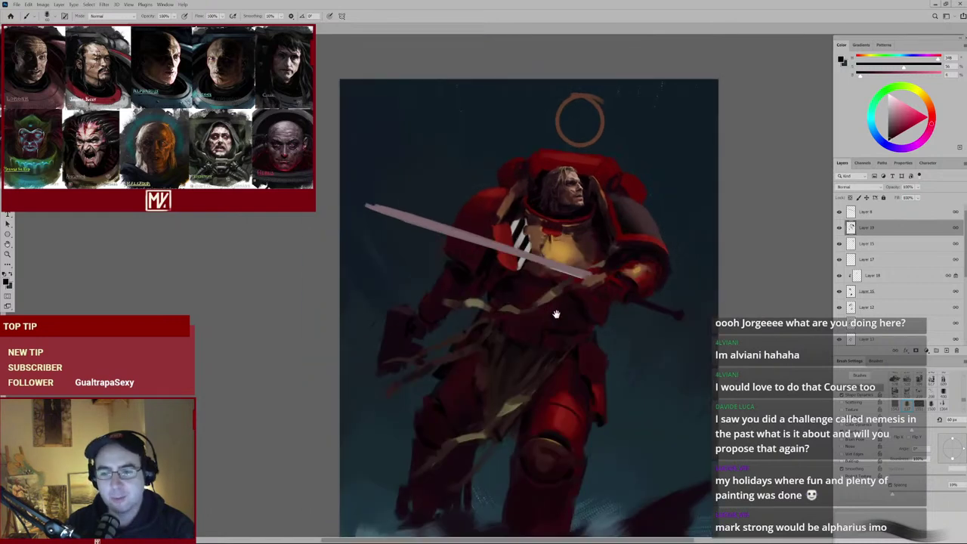
pyautogui.moveTo(554, 314); pyautogui.dragTo(539, 276)
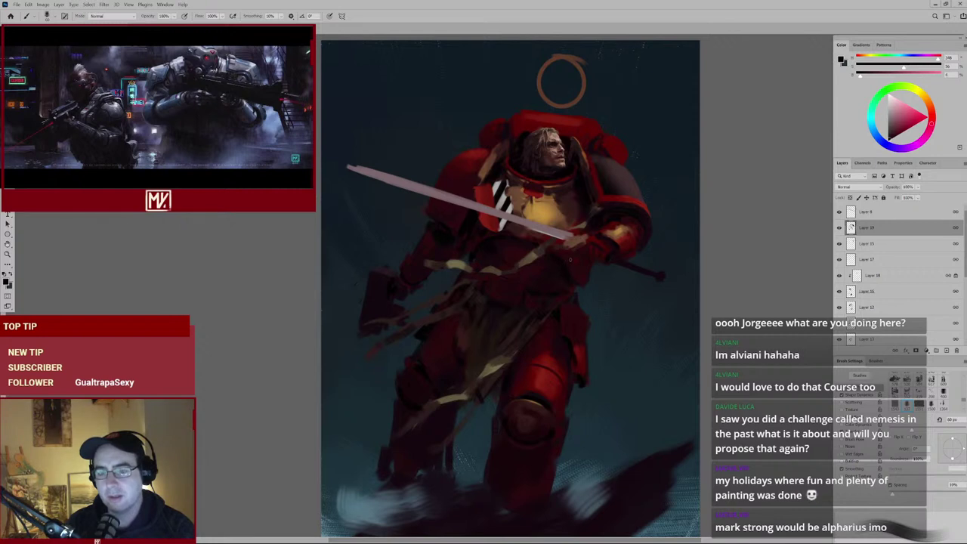
# Touch up the sword hand's gauntlet and the red edge of the striped chest panel with sampled reds, using 35 and 45 px brushes.
pyautogui.scroll(2, 593, 244)
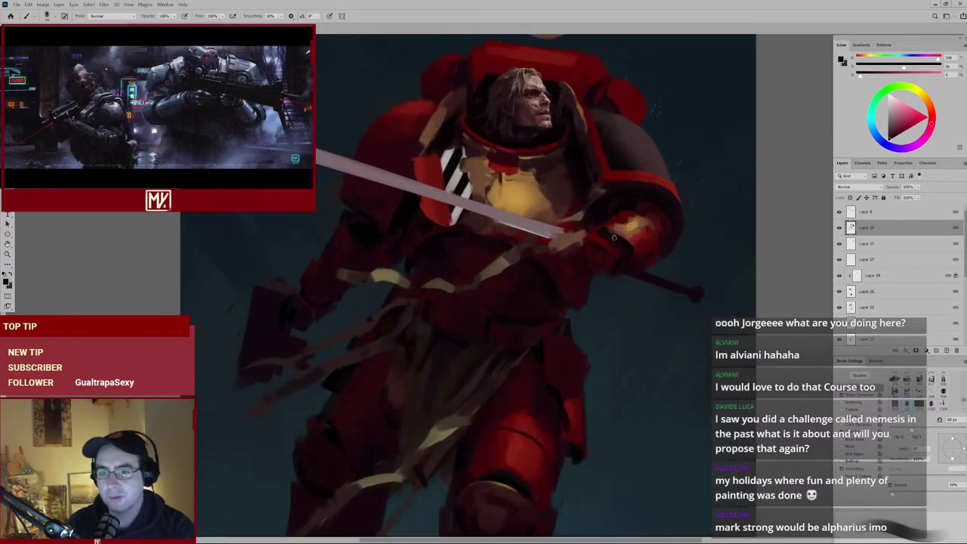
pyautogui.press(']')
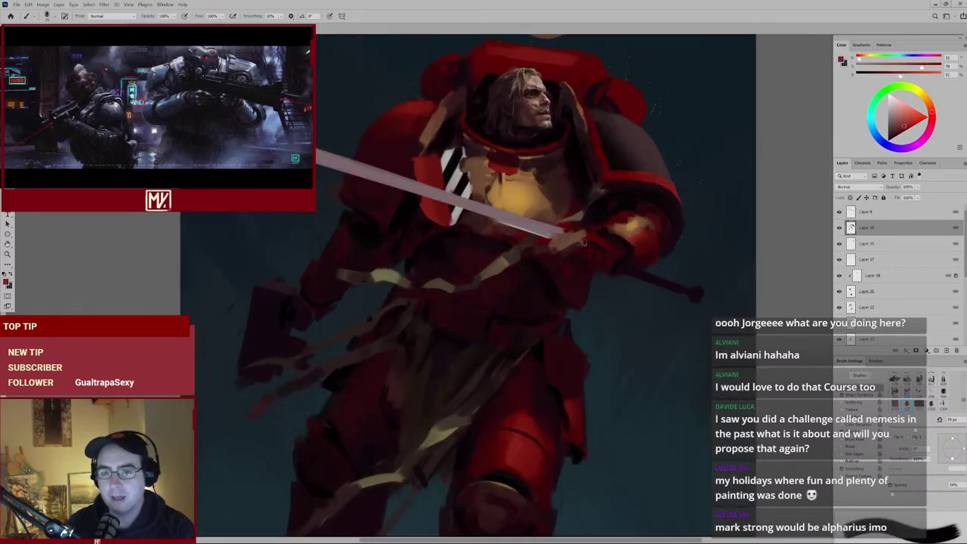
pyautogui.keyDown('alt'); pyautogui.click(449, 218); pyautogui.keyUp('alt')
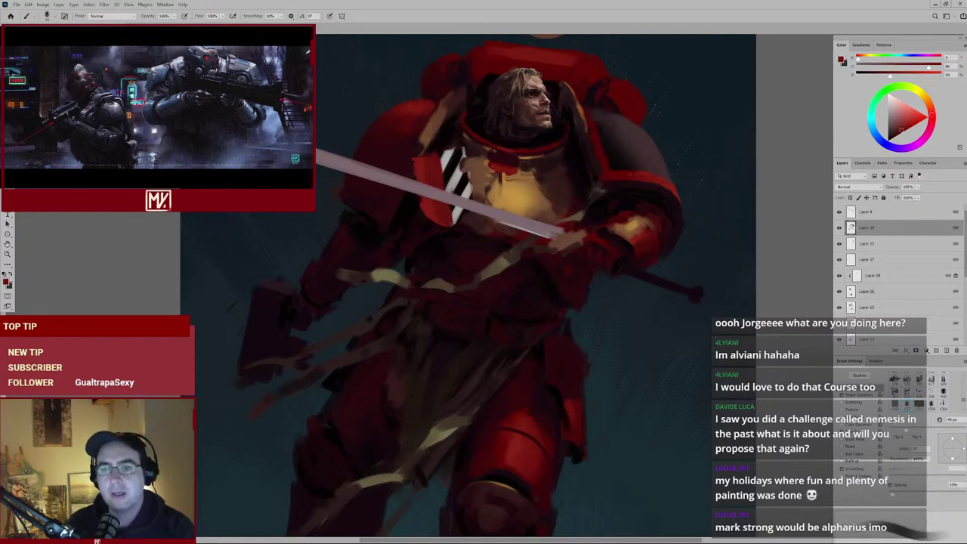
pyautogui.moveTo(453, 212); pyautogui.dragTo(475, 237)
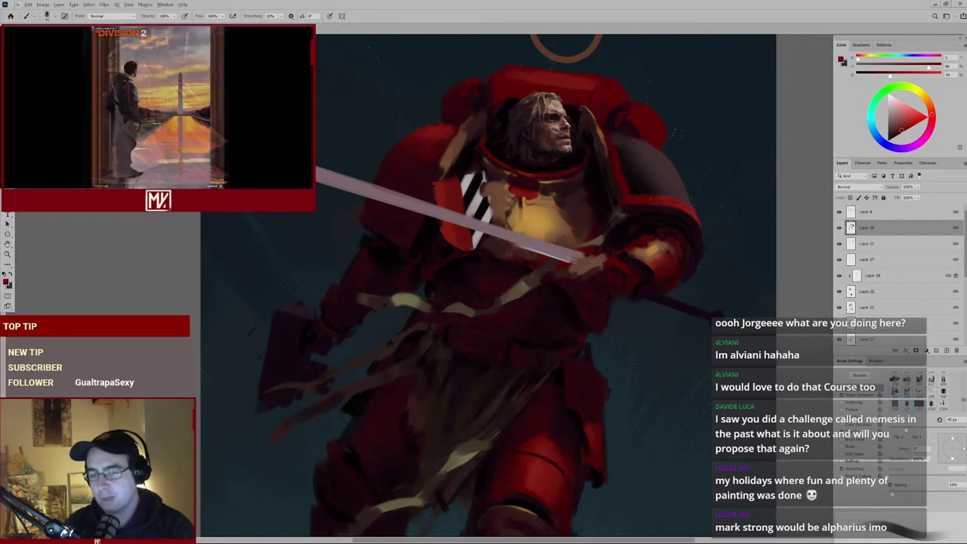
pyautogui.scroll(-5, 557, 287)
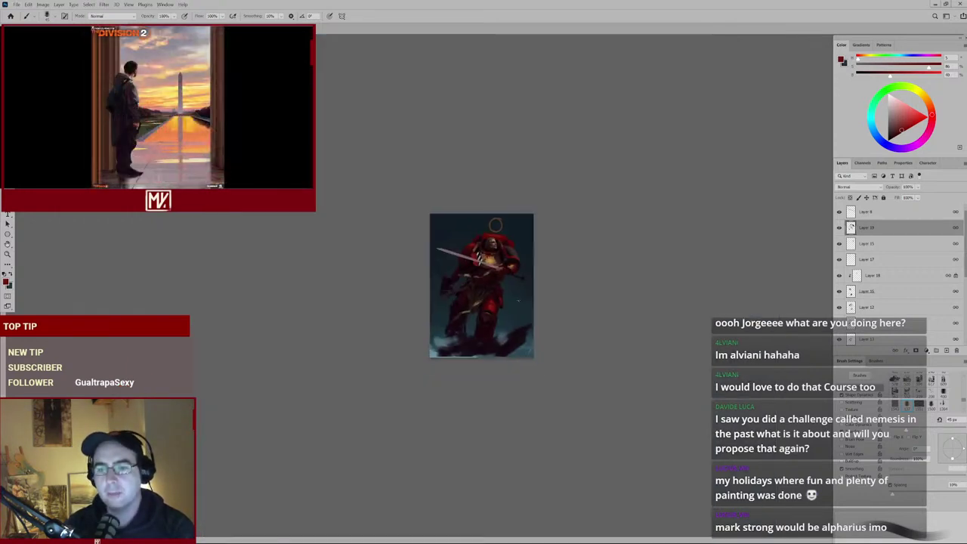
pyautogui.scroll(3, 518, 319)
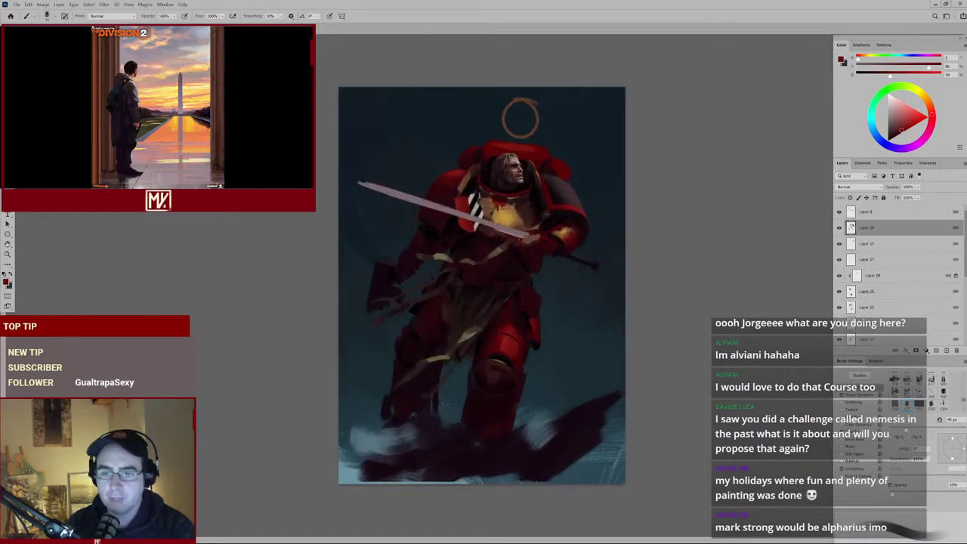
pyautogui.scroll(4, 503, 302)
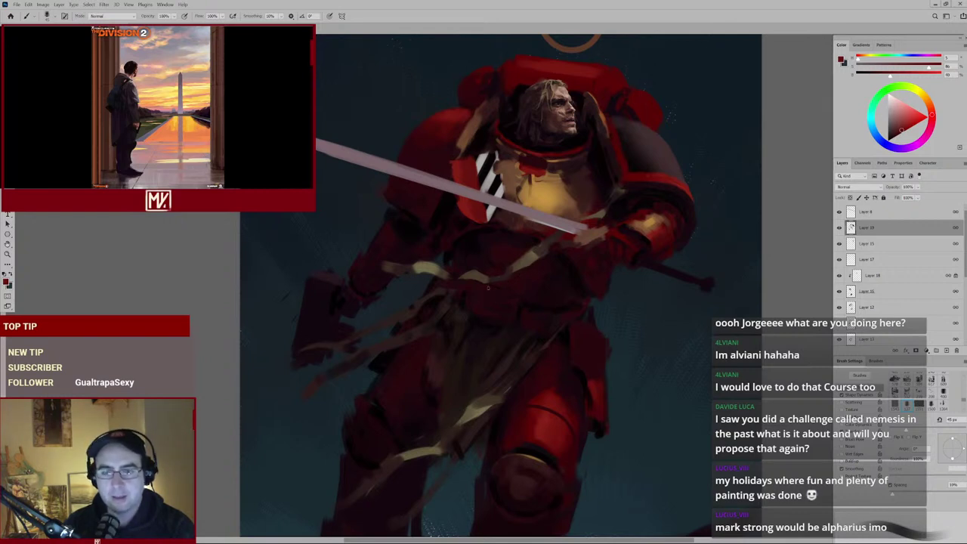
pyautogui.moveTo(527, 243); pyautogui.dragTo(541, 275)
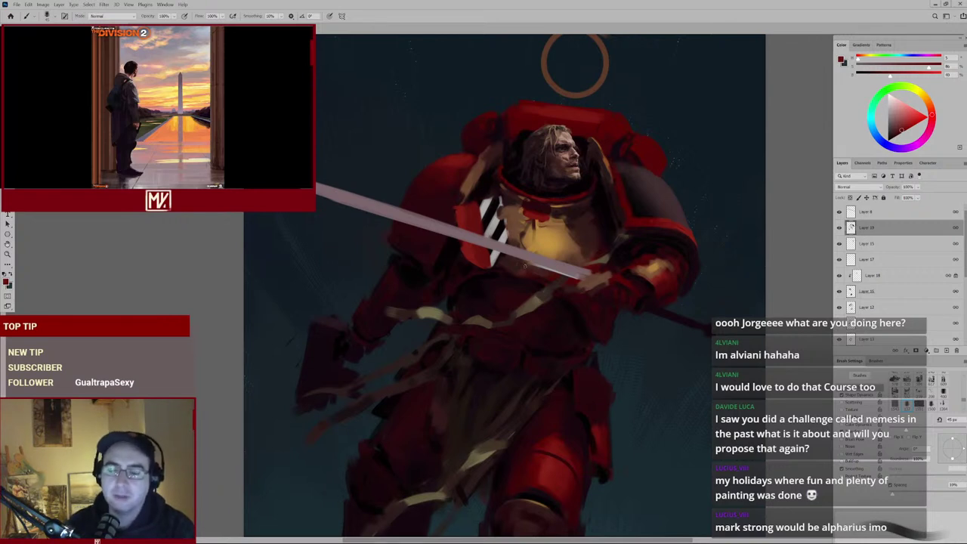
pyautogui.scroll(1, 489, 211)
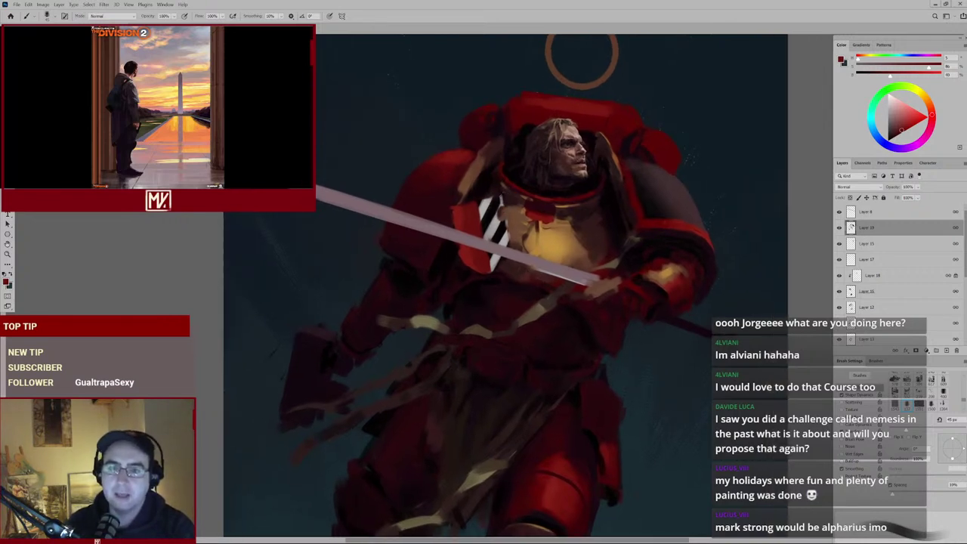
# Sample dark tones beside the armour's collar, and compare the painting with the selected overpaint layer hidden and shown.
pyautogui.keyDown('alt'); pyautogui.click(478, 218); pyautogui.keyUp('alt')
pyautogui.keyDown('alt'); pyautogui.click(449, 192); pyautogui.keyUp('alt')
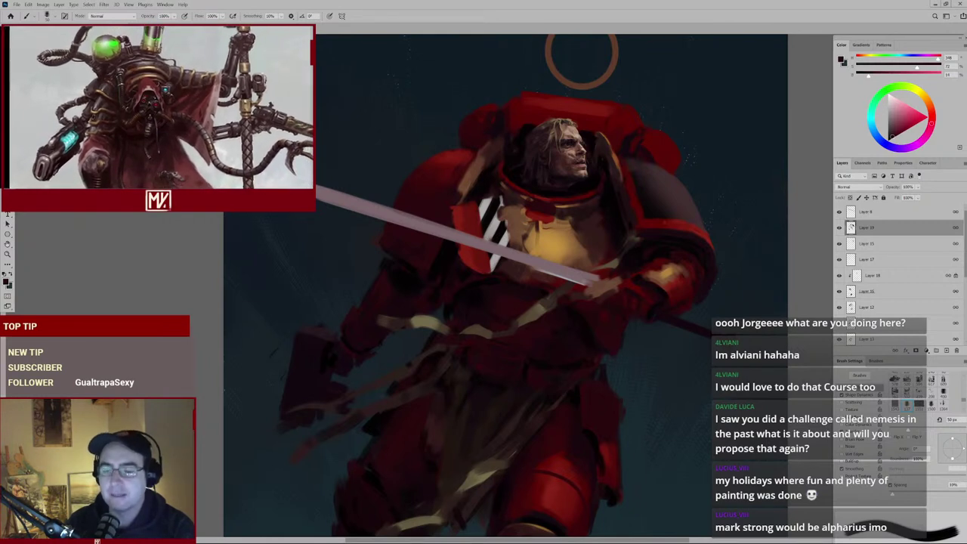
pyautogui.click(839, 228)
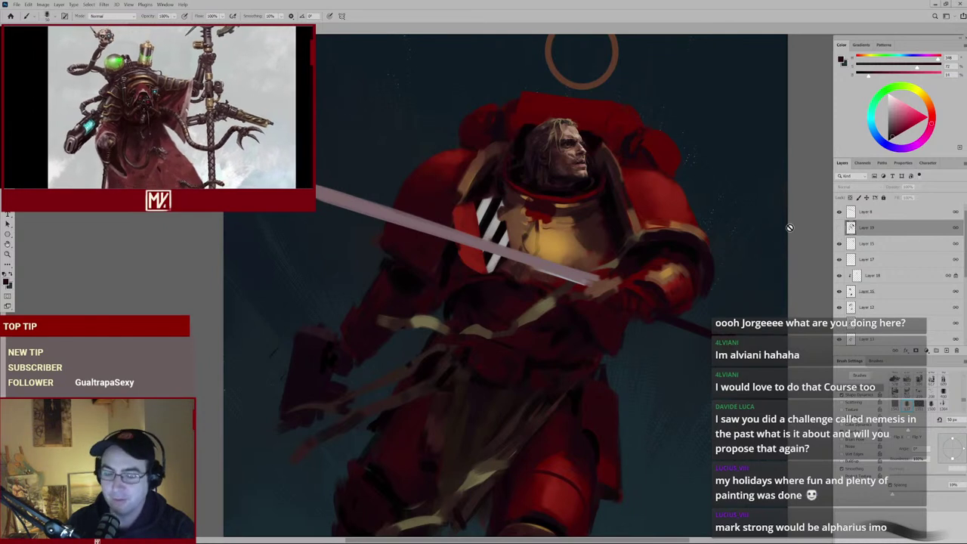
pyautogui.click(839, 228)
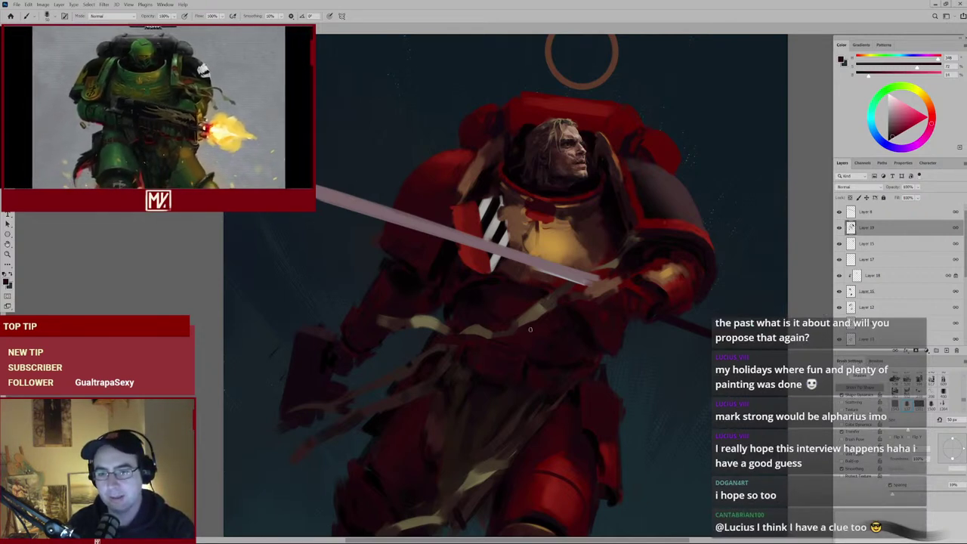
# Sample the cloth's olive tones and paint a soft highlight on the middle of the ribbon across the waist.
pyautogui.moveTo(526, 325)
pyautogui.mouseDown()
pyautogui.moveTo(505, 365)
pyautogui.moveTo(544, 352)
pyautogui.mouseUp()
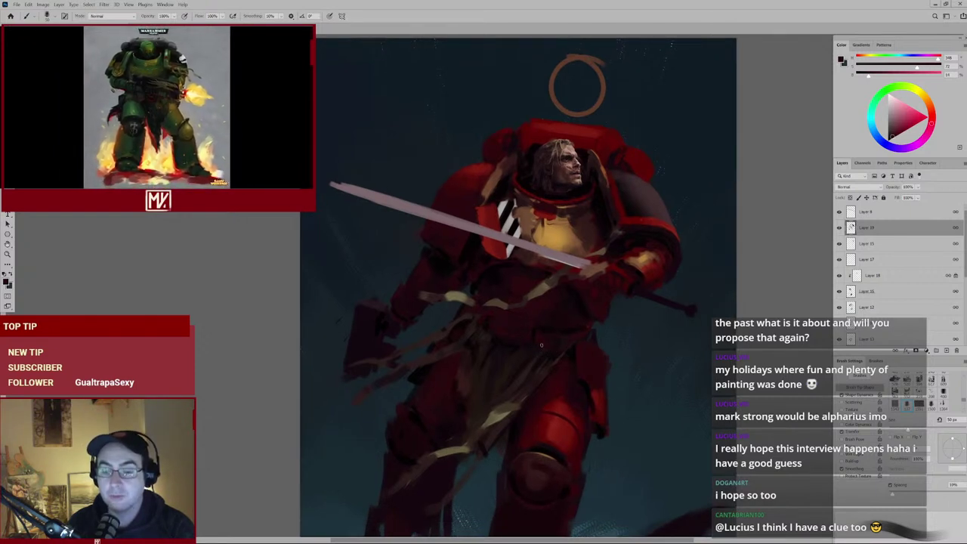
pyautogui.moveTo(543, 359); pyautogui.dragTo(525, 333)
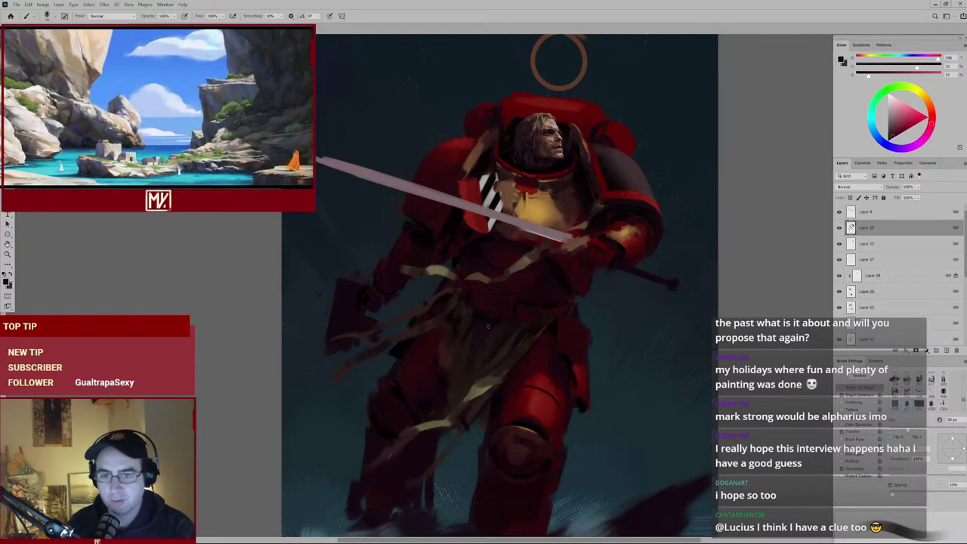
pyautogui.moveTo(449, 285)
pyautogui.mouseDown()
pyautogui.moveTo(486, 260)
pyautogui.moveTo(476, 283)
pyautogui.mouseUp()
pyautogui.keyDown('alt'); pyautogui.click(448, 290); pyautogui.keyUp('alt')
pyautogui.press('h')
pyautogui.click(479, 330)
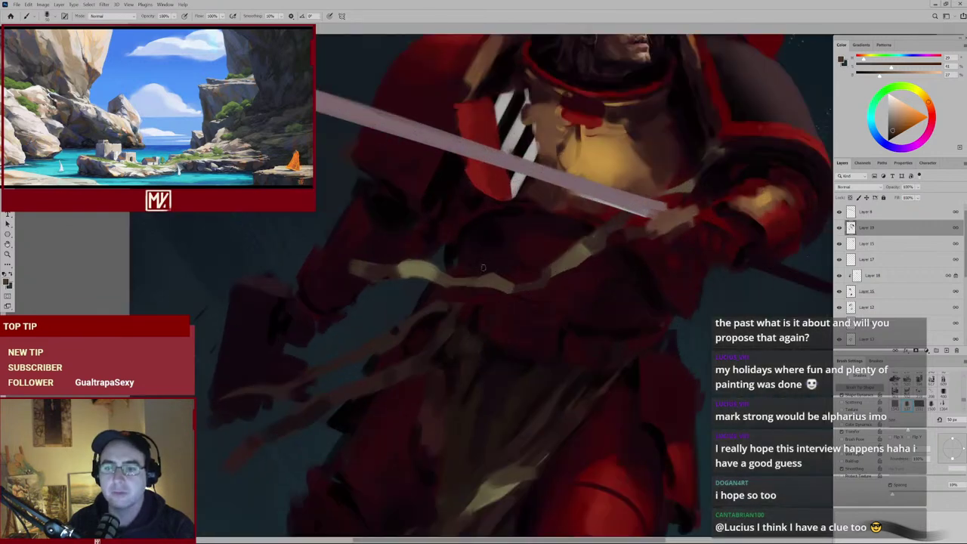
pyautogui.keyDown('alt'); pyautogui.click(478, 282); pyautogui.keyUp('alt')
pyautogui.moveTo(478, 282); pyautogui.dragTo(497, 279)
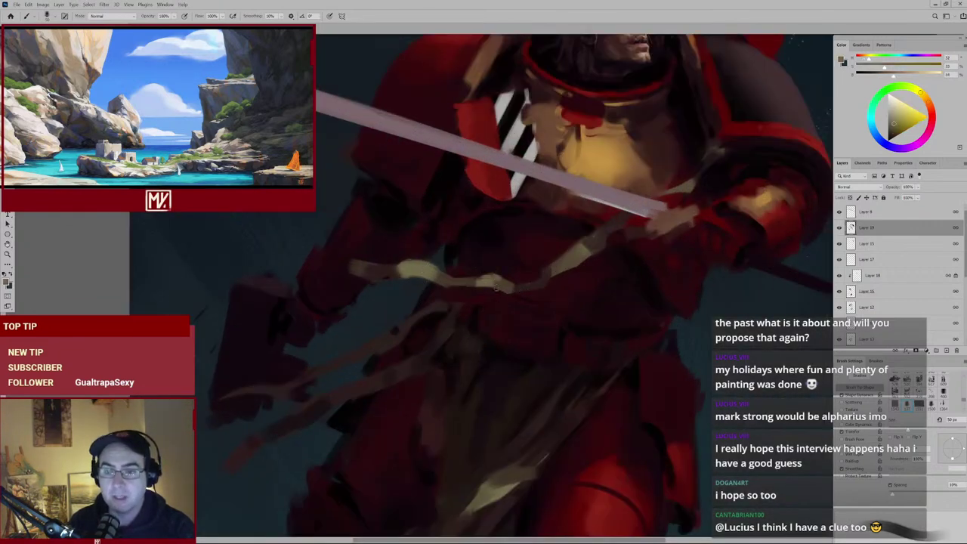
pyautogui.press('h')
pyautogui.click(476, 307)
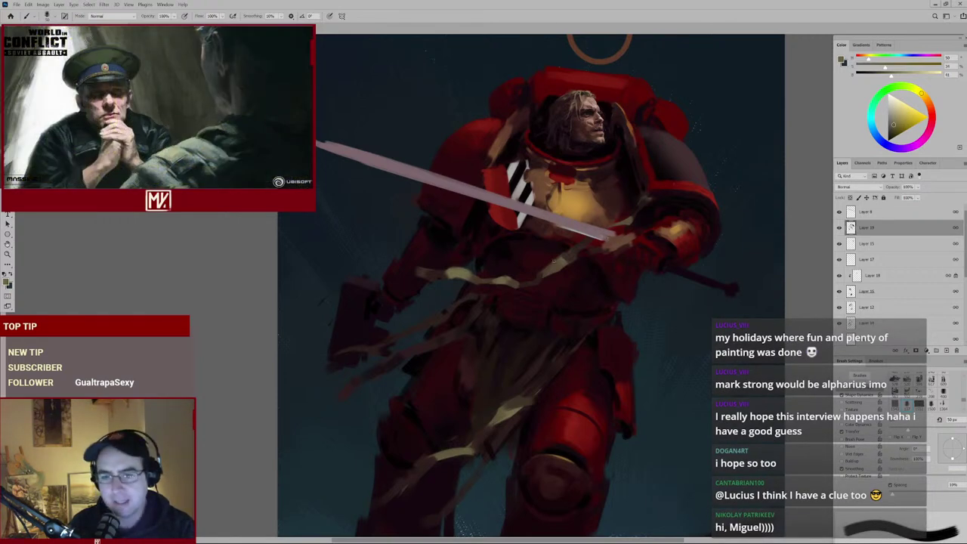
# Refine the backpack's upper edge with a sampled red and pick a near-black from the shadow beside the head.
pyautogui.moveTo(558, 293)
pyautogui.mouseDown()
pyautogui.moveTo(565, 267)
pyautogui.moveTo(519, 312)
pyautogui.mouseUp()
pyautogui.scroll(-3, 522, 346)
pyautogui.scroll(3, 529, 323)
pyautogui.moveTo(578, 274); pyautogui.dragTo(520, 333)
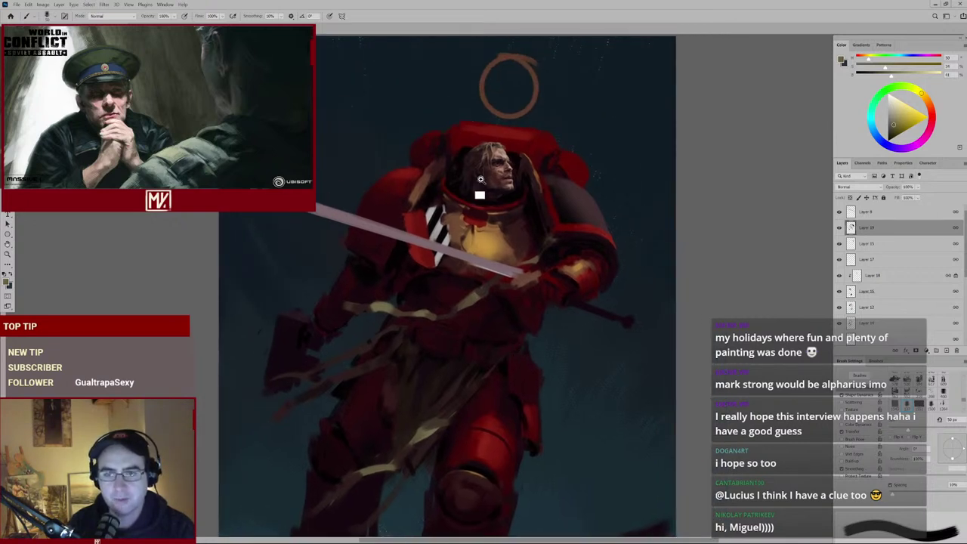
pyautogui.scroll(2, 464, 187)
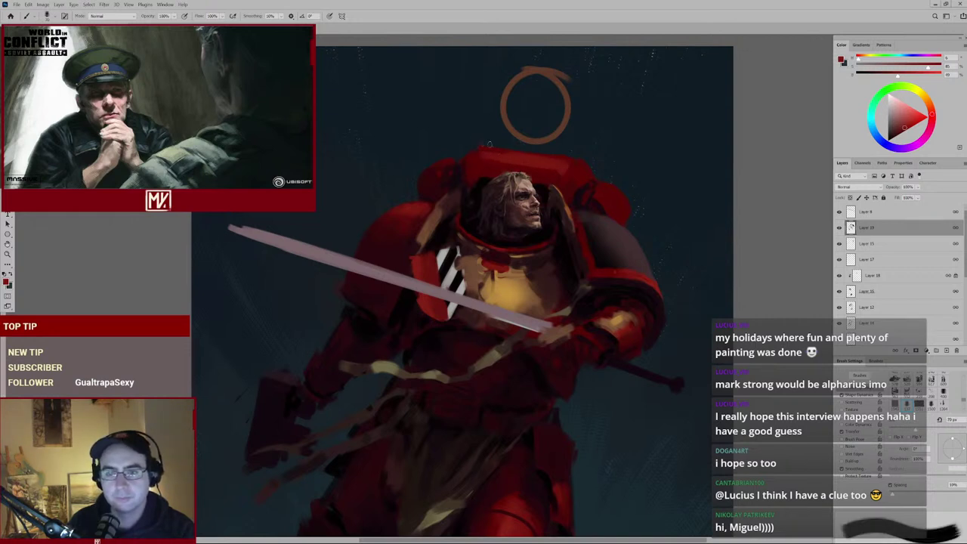
pyautogui.keyDown('alt'); pyautogui.click(481, 164); pyautogui.keyUp('alt')
pyautogui.keyDown('alt'); pyautogui.click(481, 180); pyautogui.keyUp('alt')
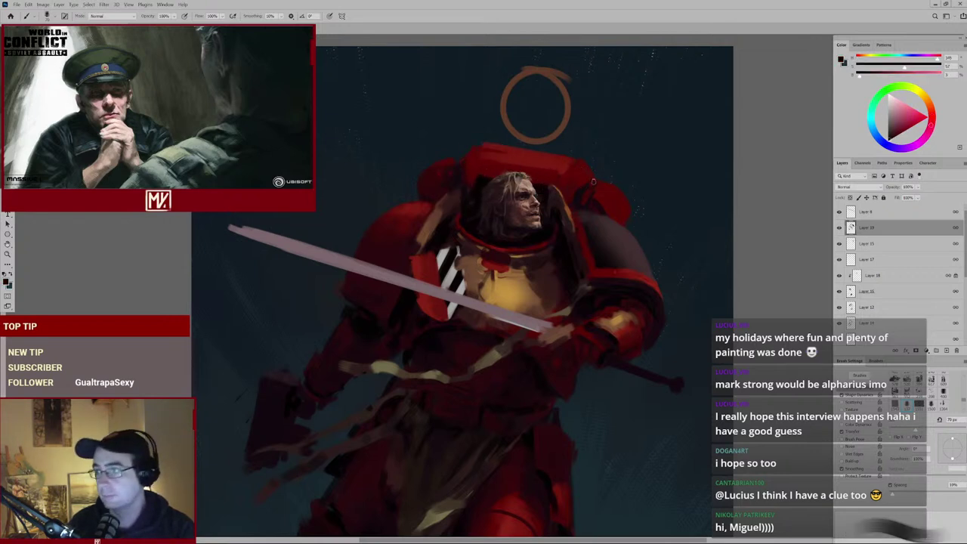
# Touch up the near-black shadows inside the collar around the head.
pyautogui.scroll(-5, 540, 255)
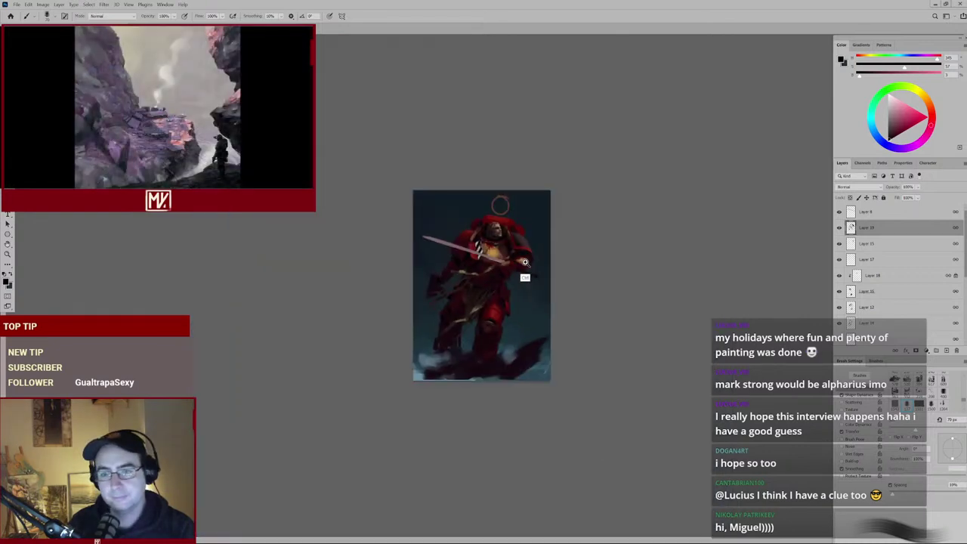
pyautogui.scroll(5, 559, 247)
pyautogui.scroll(-2, 558, 247)
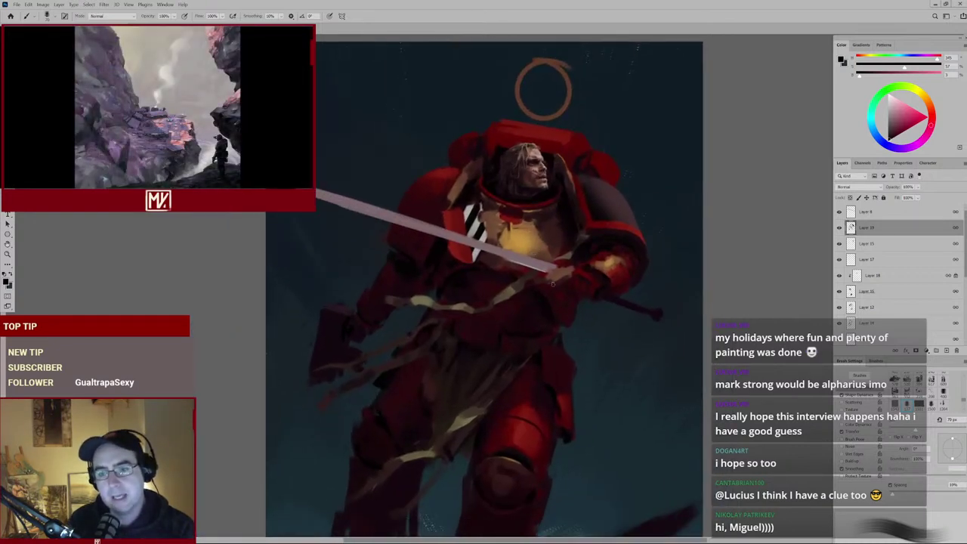
pyautogui.scroll(2, 549, 215)
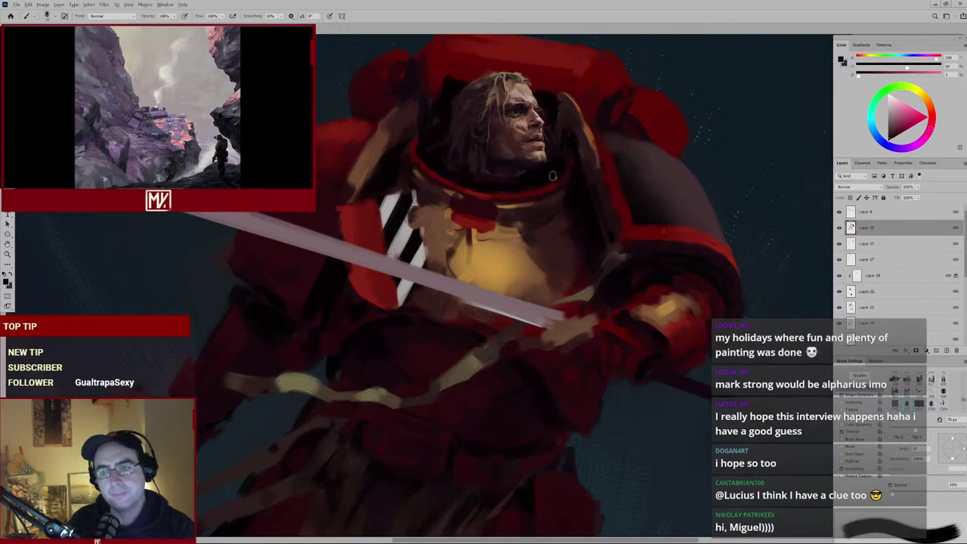
pyautogui.scroll(2, 545, 178)
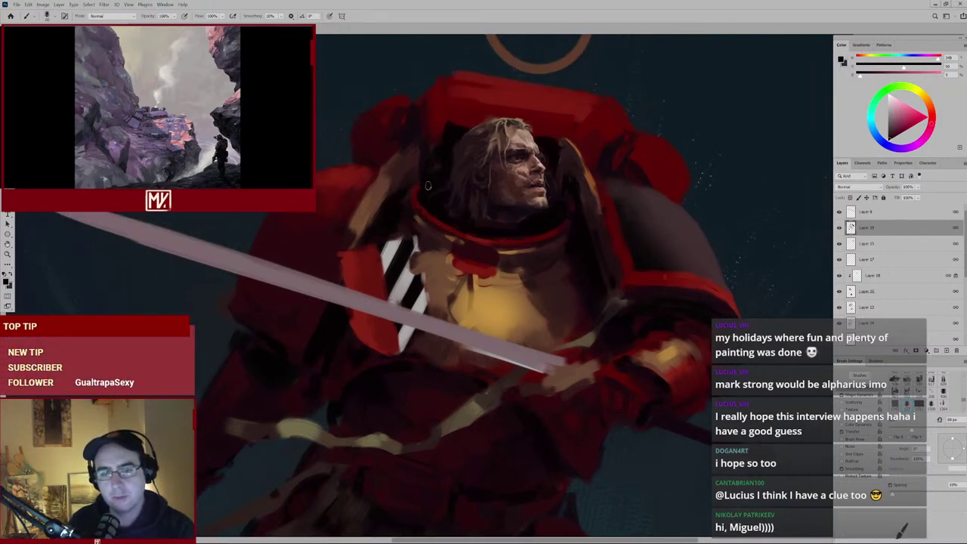
pyautogui.scroll(-2, 529, 211)
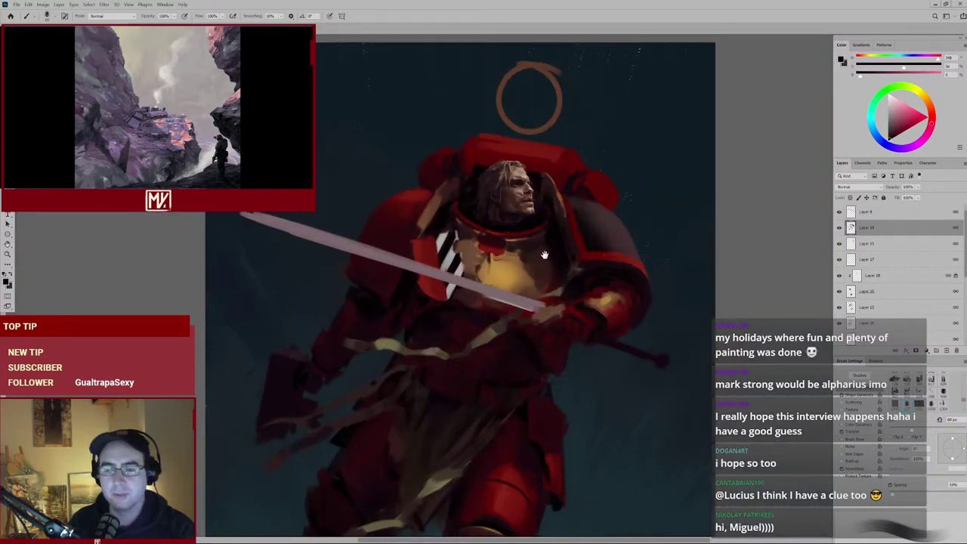
# Examine the figure's silhouette and values in the whole painting and in closer views of the torso and legs.
pyautogui.scroll(-4, 542, 255)
pyautogui.scroll(2, 459, 298)
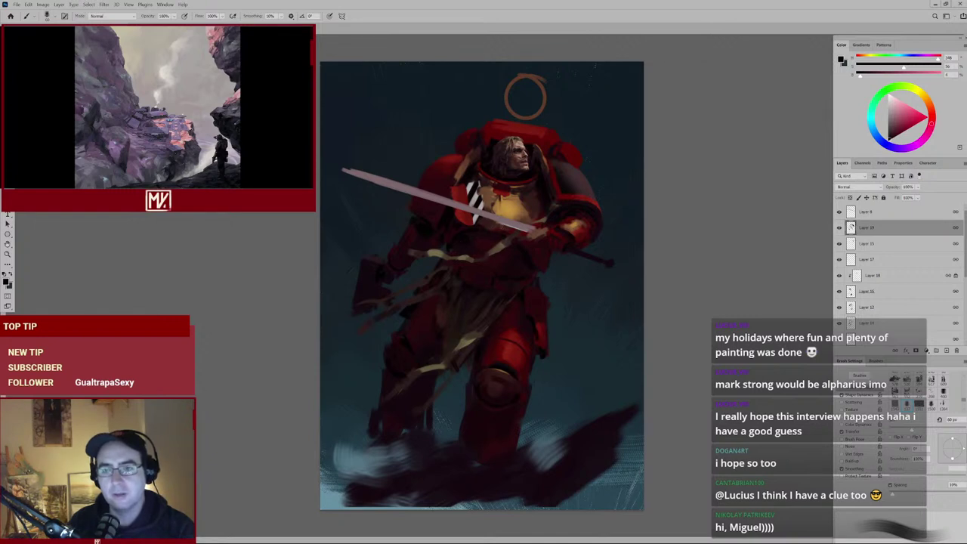
pyautogui.scroll(1, 525, 217)
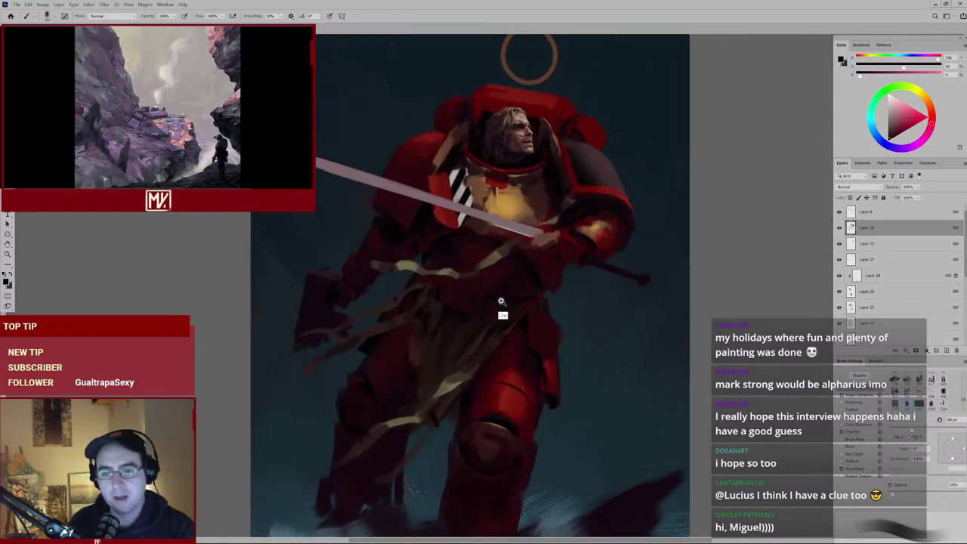
pyautogui.scroll(-2, 523, 289)
pyautogui.scroll(2, 506, 308)
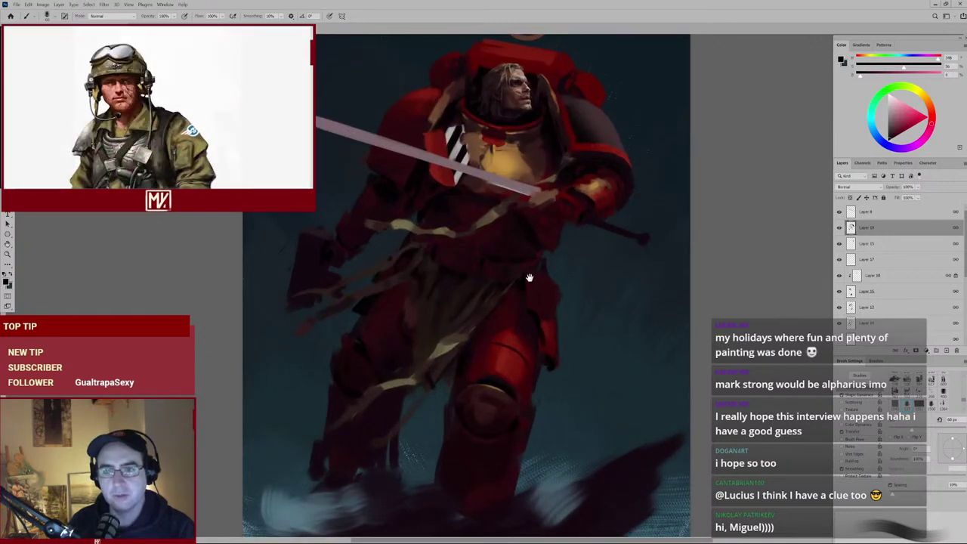
pyautogui.scroll(-2, 542, 216)
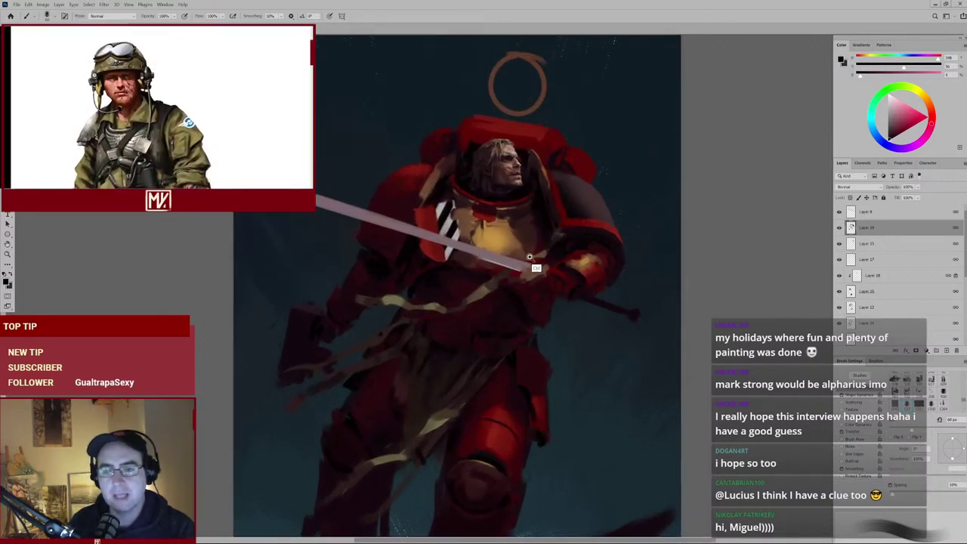
pyautogui.scroll(-2, 528, 270)
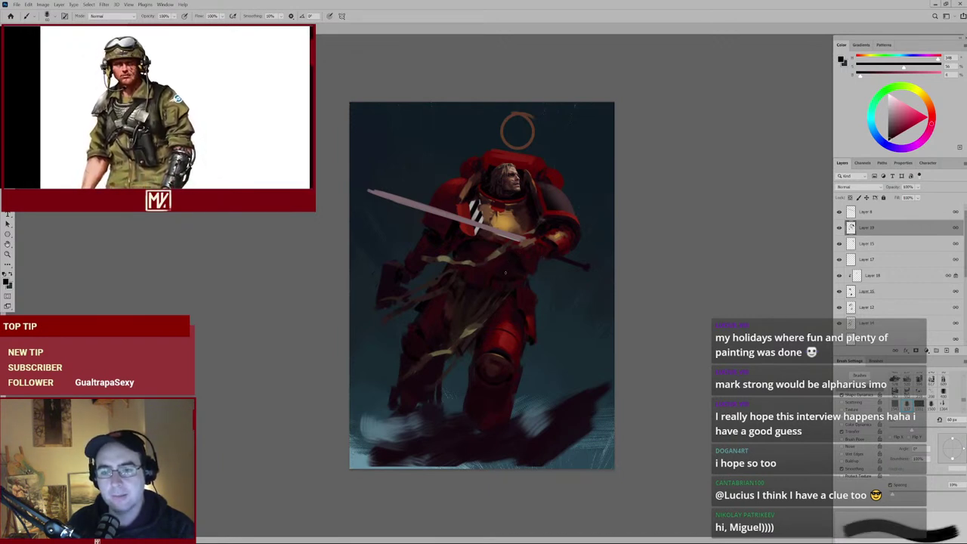
pyautogui.scroll(1, 425, 352)
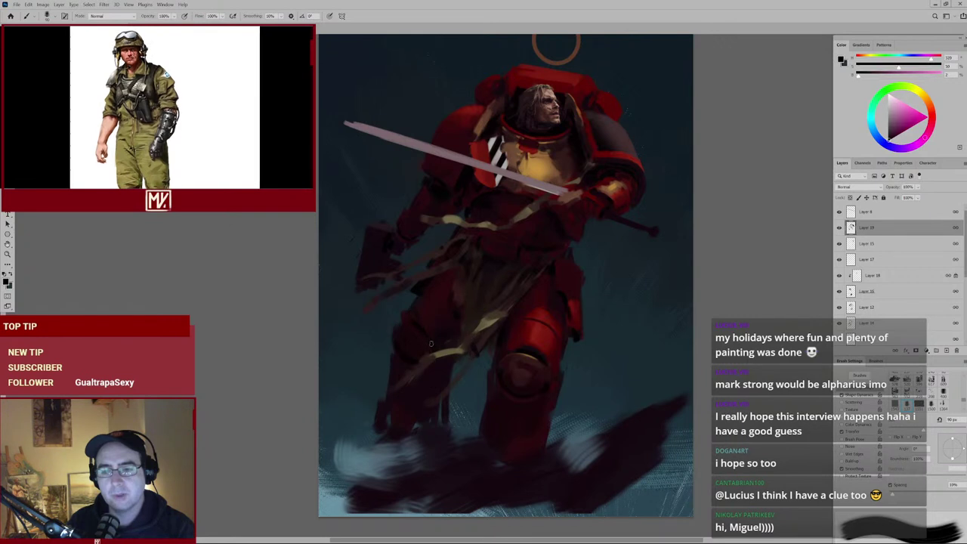
pyautogui.scroll(-1, 468, 289)
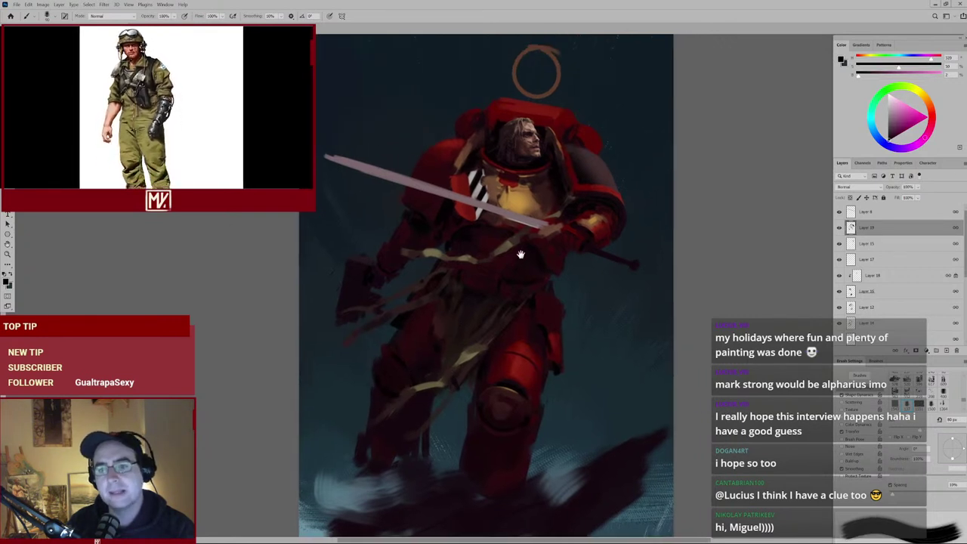
pyautogui.scroll(2, 543, 247)
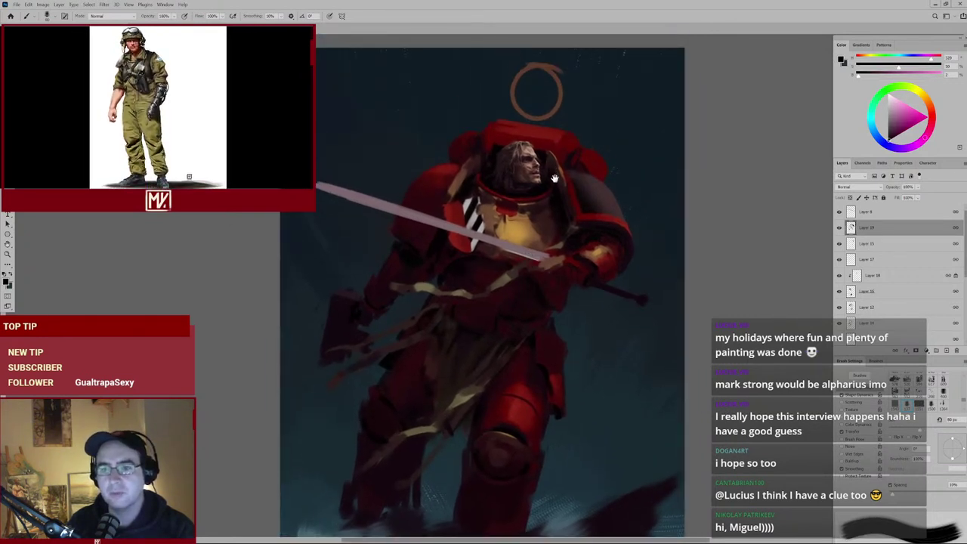
# Repaint the backpack's end and the round exhaust above the grey shoulder pad using a sampled red and a 125 px brush.
pyautogui.moveTo(555, 172); pyautogui.dragTo(554, 213)
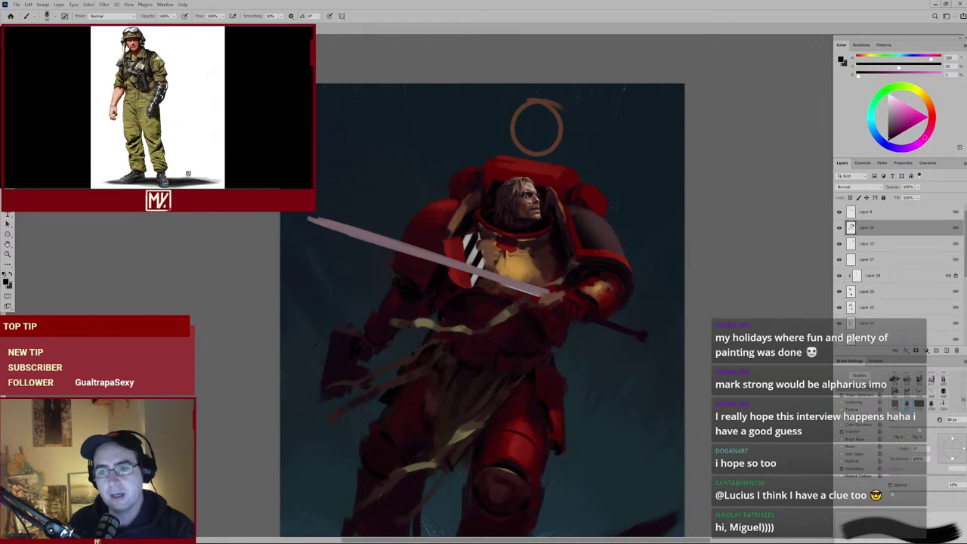
pyautogui.scroll(2, 524, 193)
pyautogui.scroll(2, 544, 193)
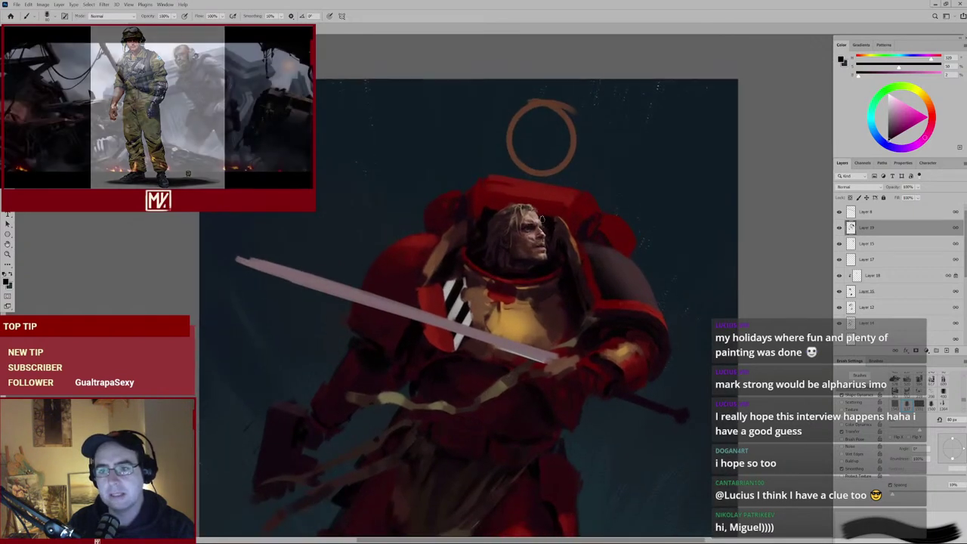
pyautogui.keyDown('alt'); pyautogui.click(526, 198); pyautogui.keyUp('alt')
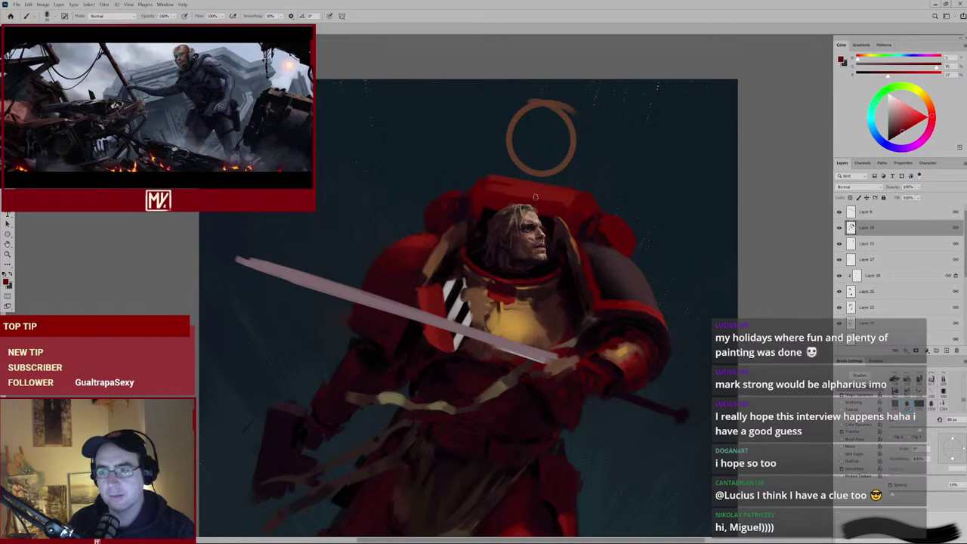
pyautogui.press(']')
pyautogui.press(']')
pyautogui.press(']')
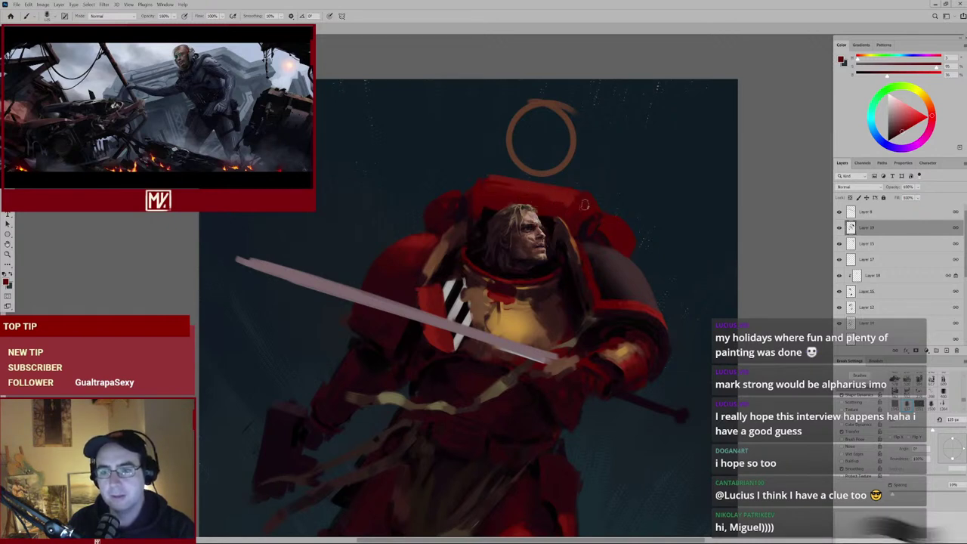
pyautogui.press('e')
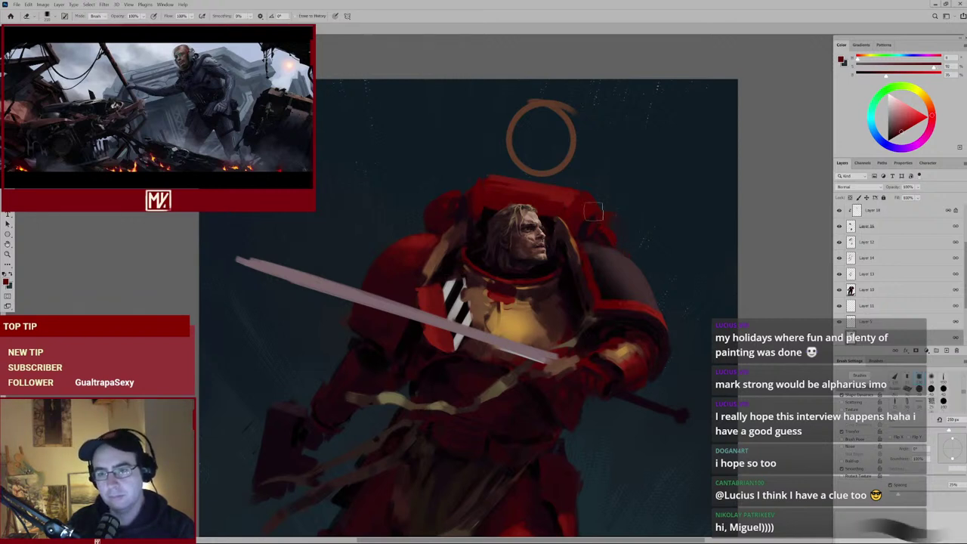
pyautogui.press('b')
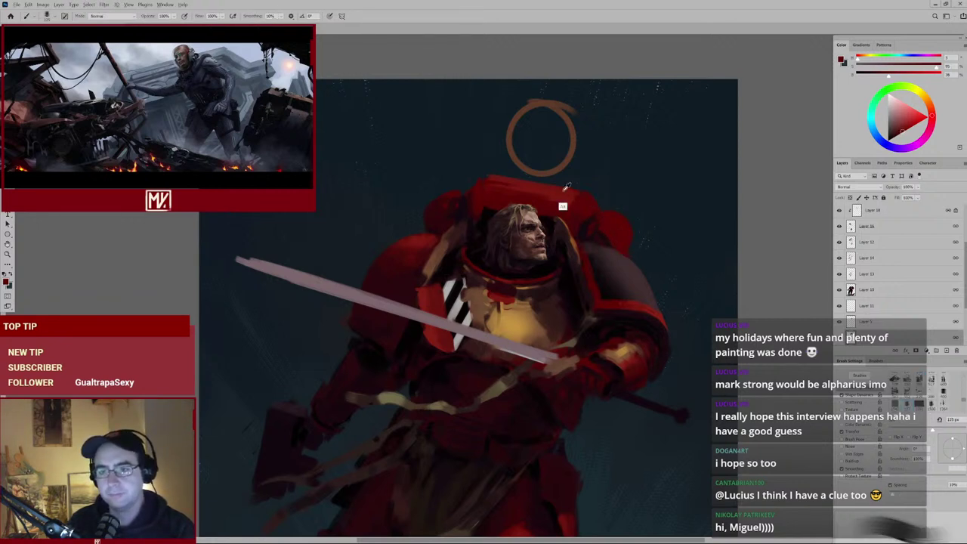
# Refine the backpack's upper form and the round exhaust beyond it with dark and mid reds sampled from them.
pyautogui.keyDown('alt'); pyautogui.click(489, 185); pyautogui.keyUp('alt')
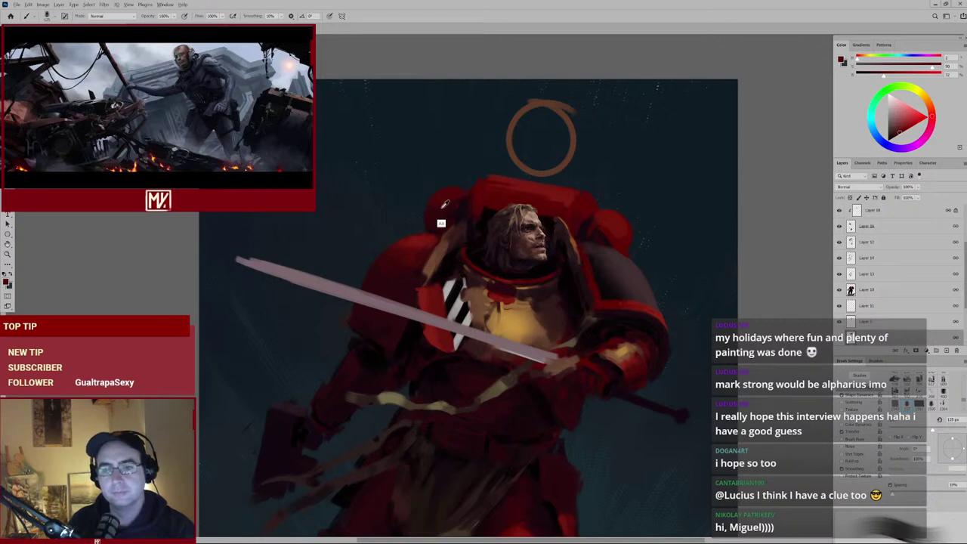
pyautogui.scroll(-5, 444, 202)
pyautogui.scroll(4, 446, 226)
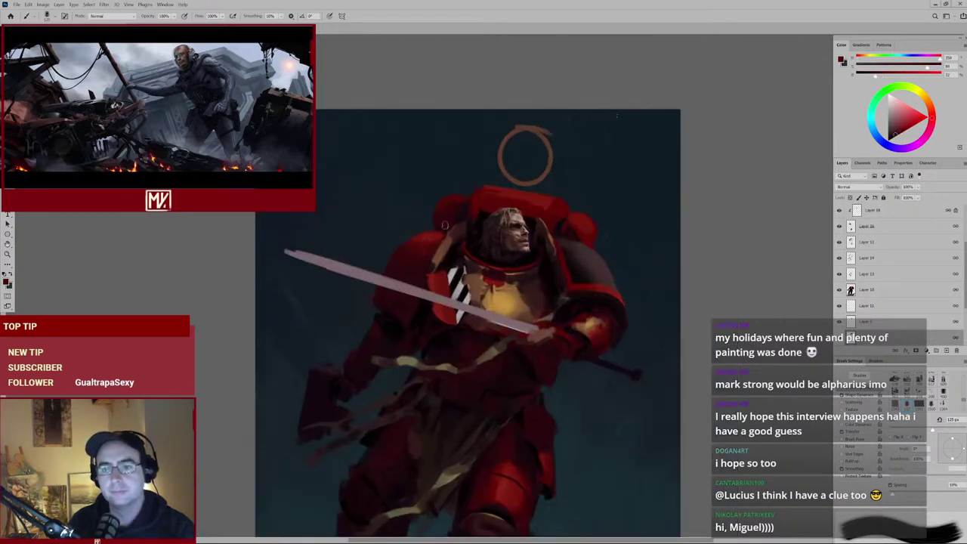
pyautogui.keyDown('alt'); pyautogui.click(559, 209); pyautogui.keyUp('alt')
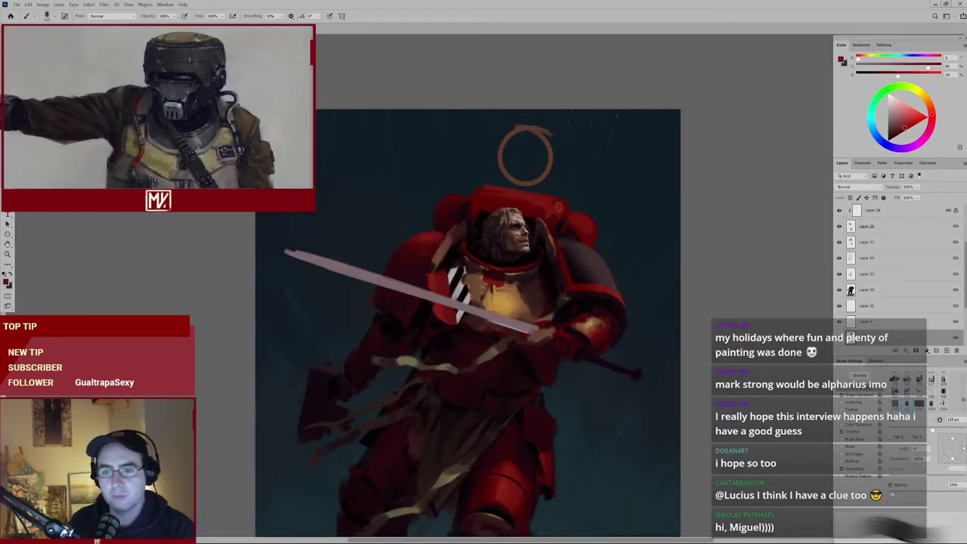
# Clean up the backpack's lower edge beside the collar with the eraser on Layer 10 and sampled red brushwork on the backpack.
pyautogui.keyDown('ctrl'); pyautogui.click(558, 216); pyautogui.keyUp('ctrl')
pyautogui.press('e')
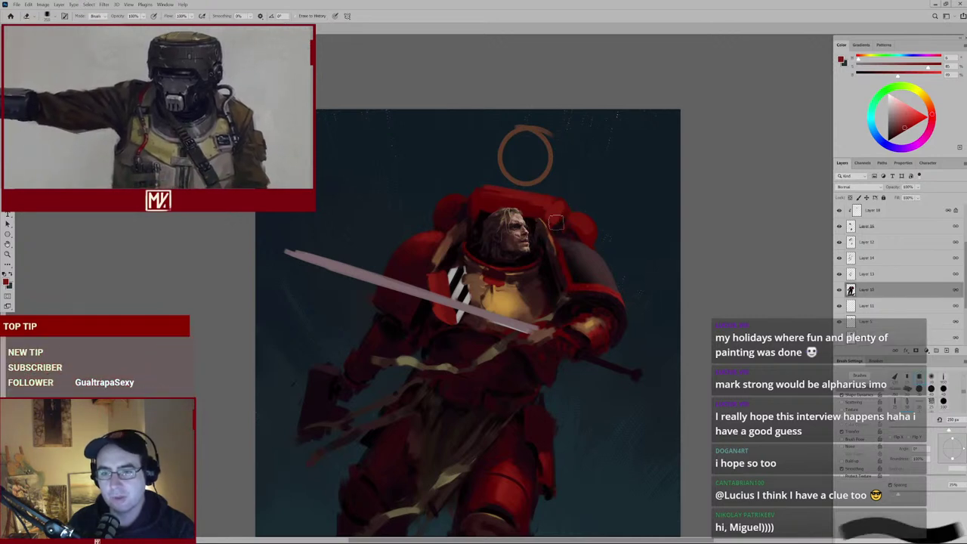
pyautogui.press('b')
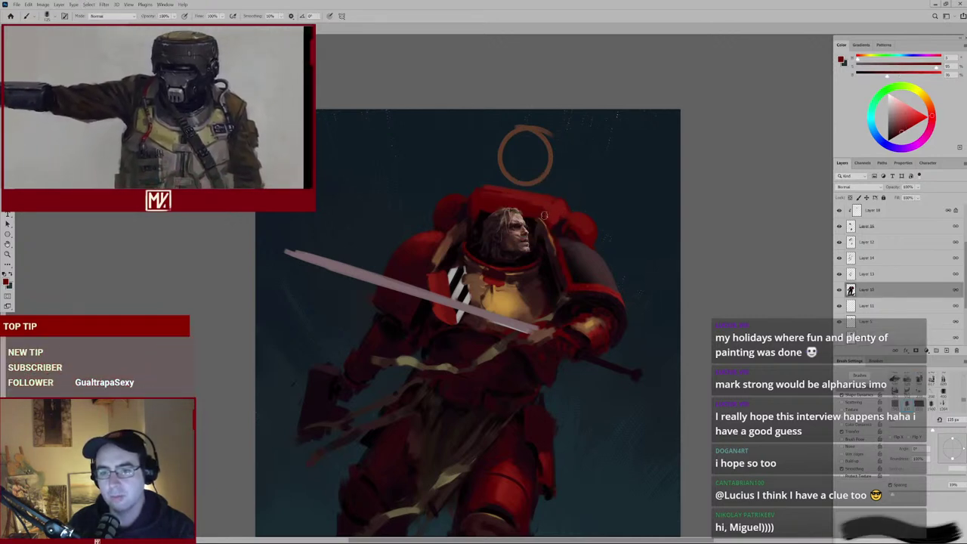
pyautogui.press('e')
pyautogui.press('e')
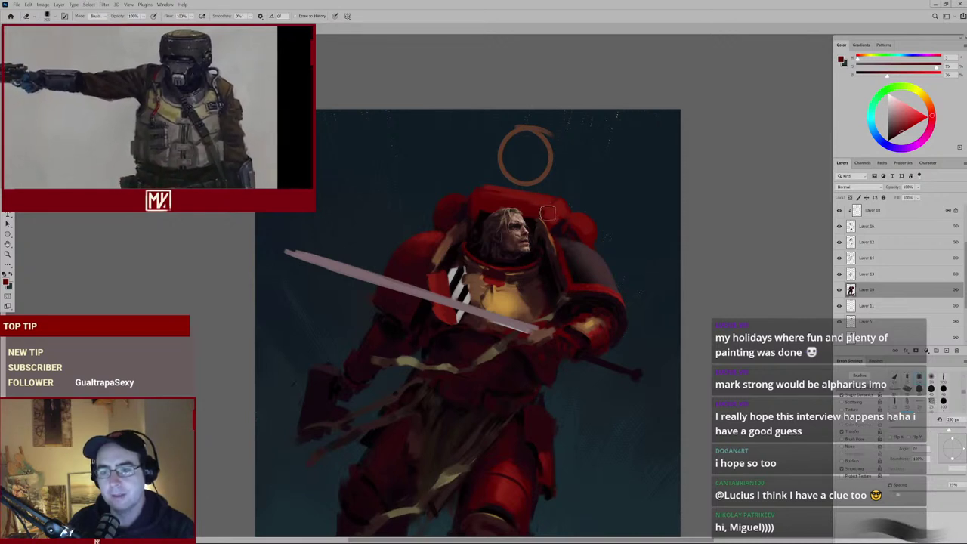
pyautogui.hotkey('alt', '[')
pyautogui.press('b')
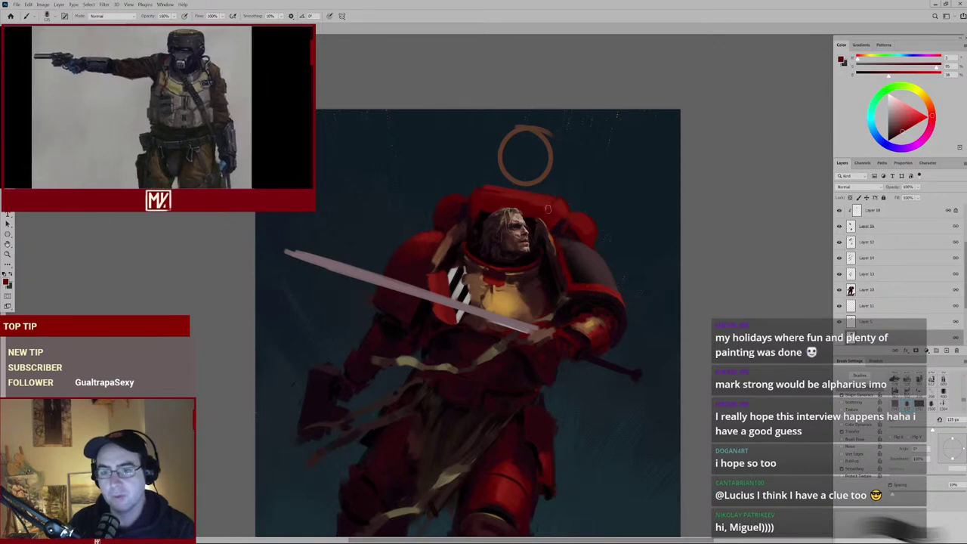
# Define the joint between the backpack's end and the round exhaust with sampled dark reds and a 150 px brush.
pyautogui.scroll(-5, 551, 210)
pyautogui.scroll(6, 558, 206)
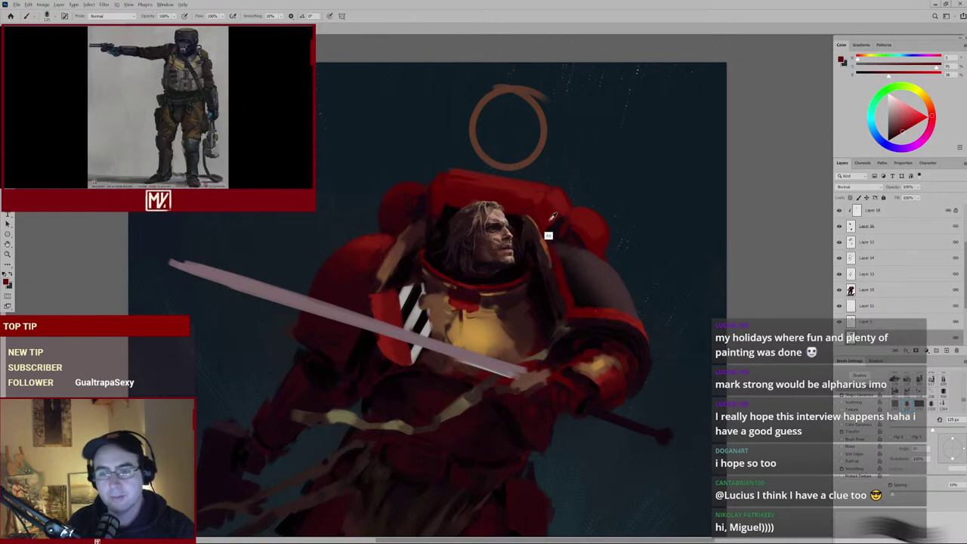
pyautogui.keyDown('alt'); pyautogui.click(547, 215); pyautogui.keyUp('alt')
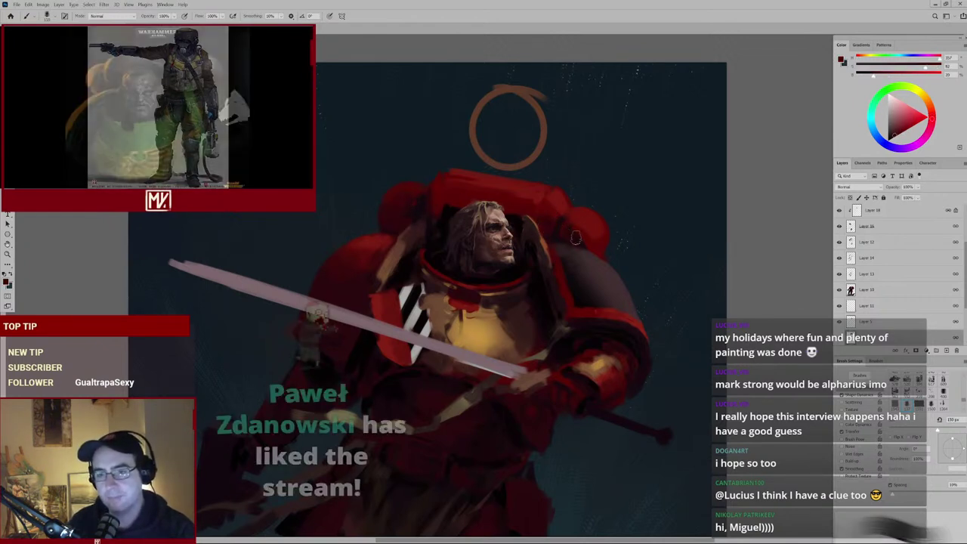
pyautogui.keyDown('alt'); pyautogui.click(590, 230); pyautogui.keyUp('alt')
# Examine the backpack's silhouette and values against the whole figure and in closer views of the torso.
pyautogui.scroll(-3, 574, 257)
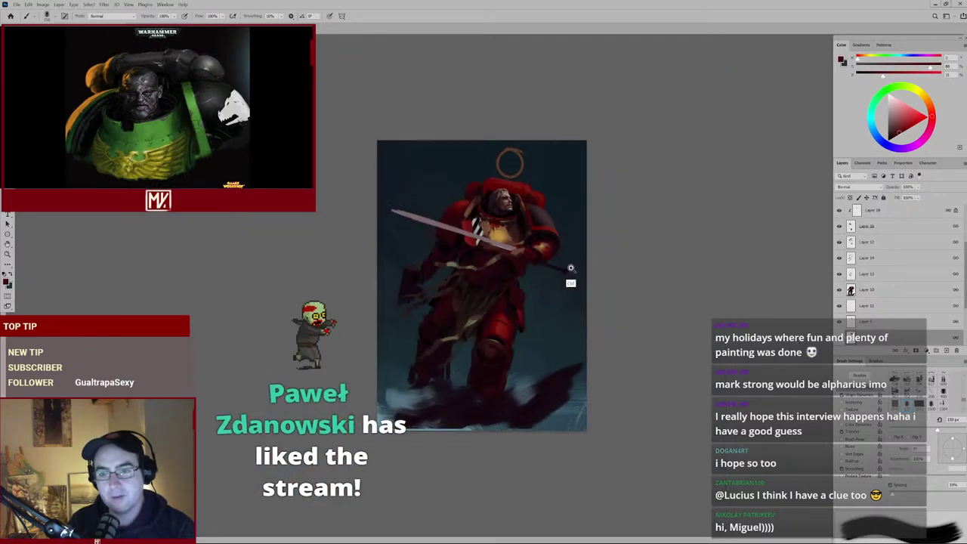
pyautogui.scroll(1, 559, 264)
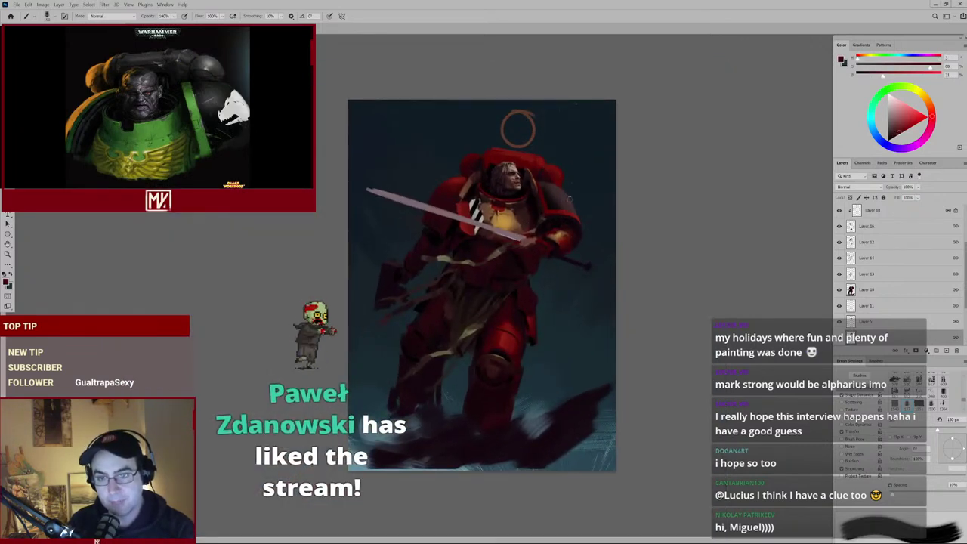
pyautogui.scroll(1, 514, 214)
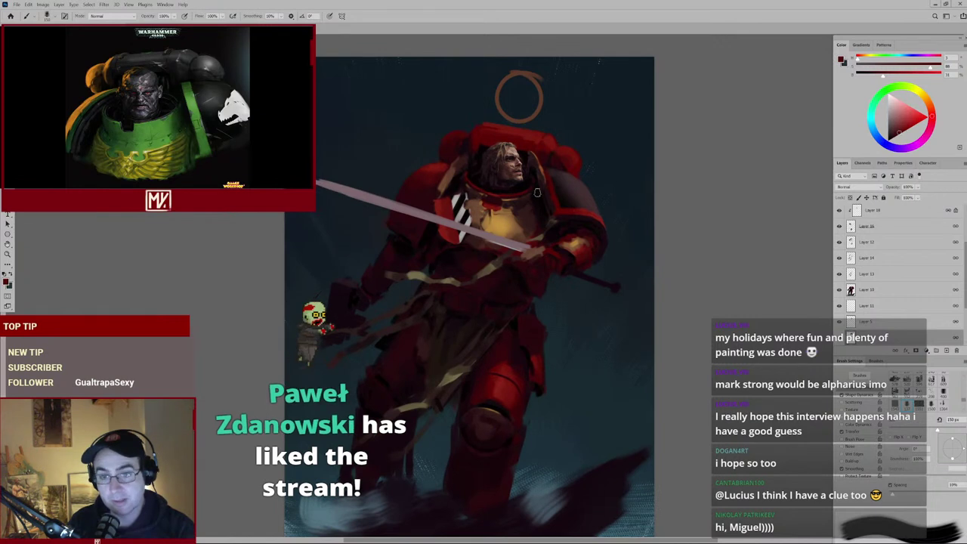
pyautogui.scroll(-2, 531, 196)
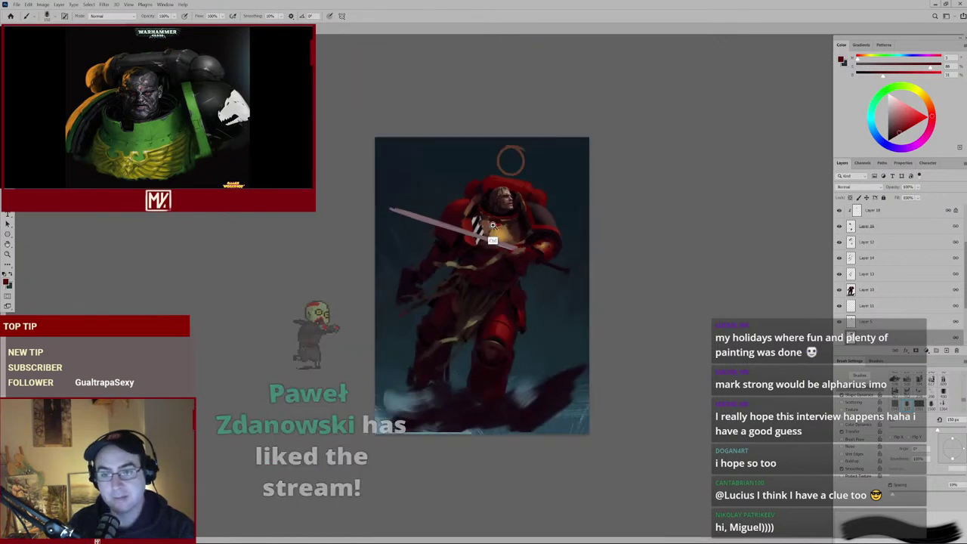
pyautogui.scroll(2, 531, 196)
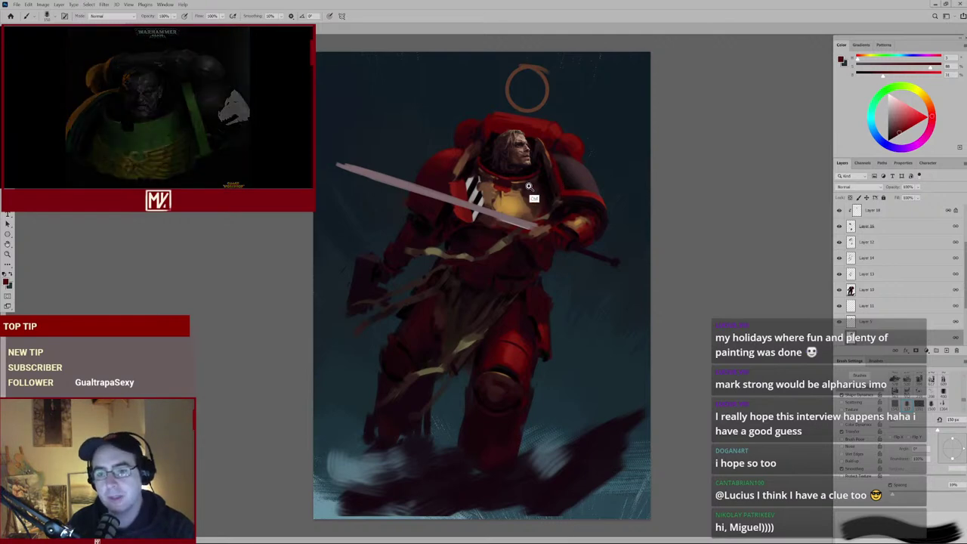
pyautogui.scroll(3, 527, 192)
pyautogui.scroll(1, 561, 194)
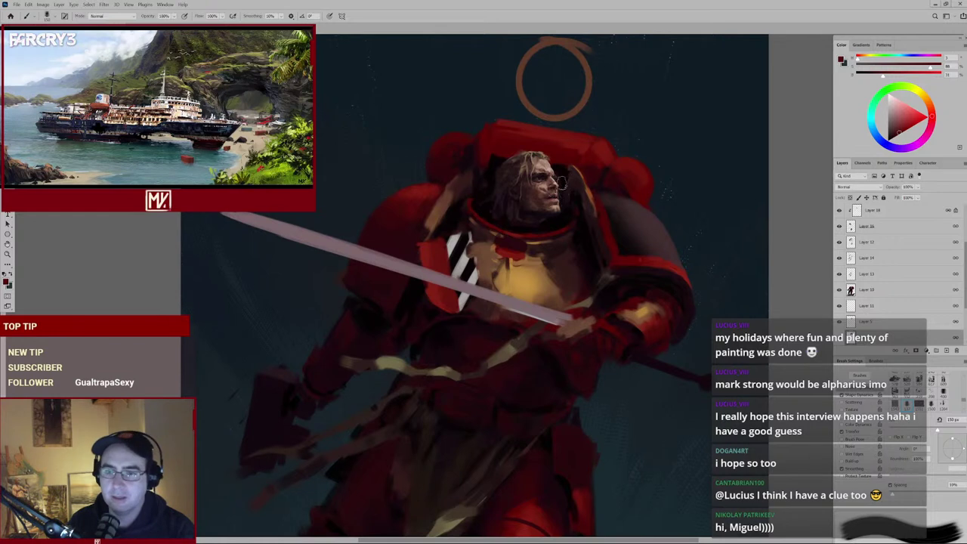
# Repaint the shading on the backpack's underside and round exhausts with dark and mid reds sampled around them.
pyautogui.keyDown('alt'); pyautogui.click(444, 155); pyautogui.keyUp('alt')
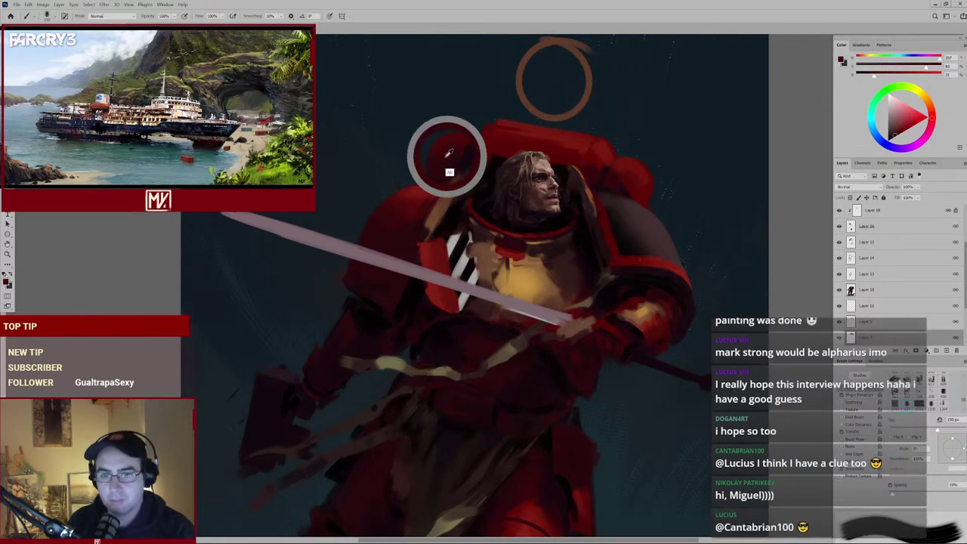
pyautogui.keyDown('alt'); pyautogui.click(608, 183); pyautogui.keyUp('alt')
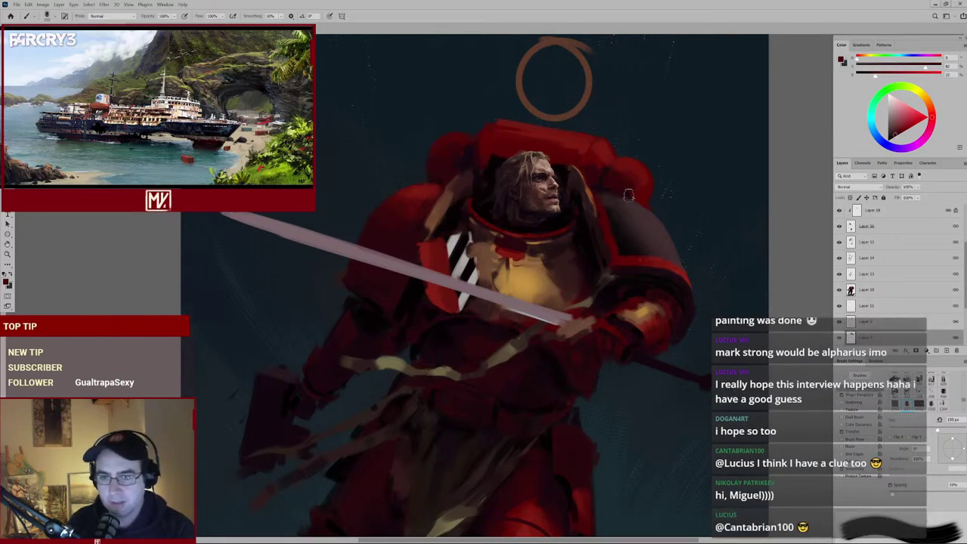
pyautogui.keyDown('alt'); pyautogui.click(615, 171); pyautogui.keyUp('alt')
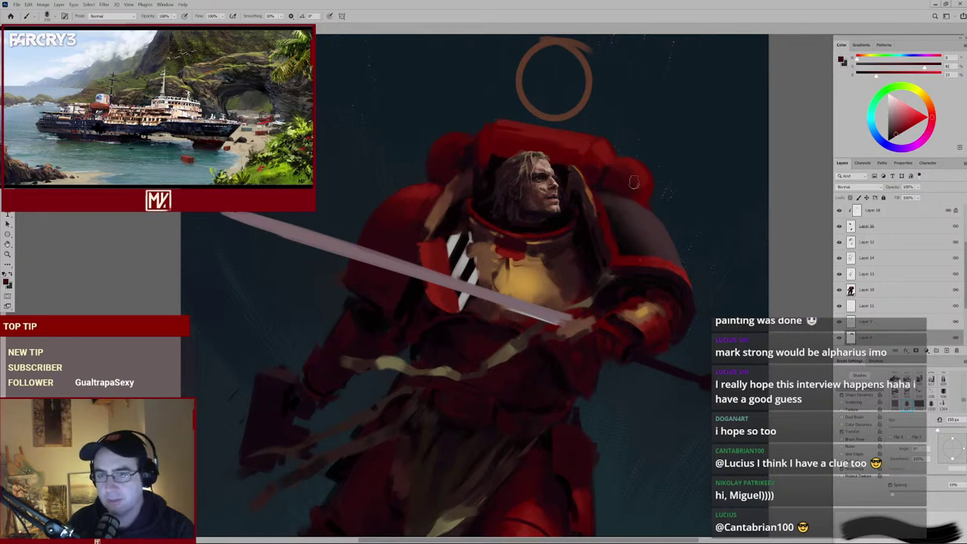
pyautogui.keyDown('alt'); pyautogui.click(576, 150); pyautogui.keyUp('alt')
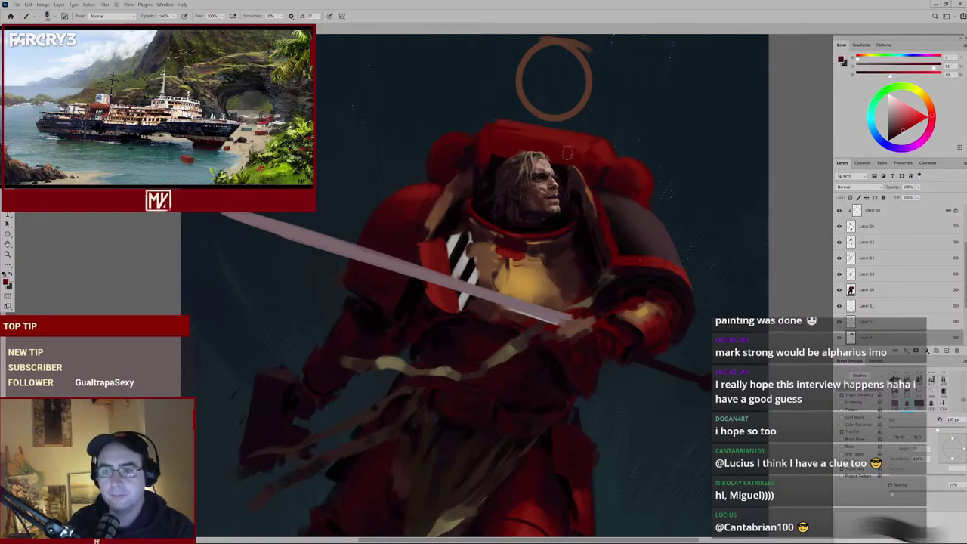
pyautogui.moveTo(514, 135)
pyautogui.mouseDown()
pyautogui.moveTo(525, 190)
pyautogui.moveTo(551, 205)
pyautogui.moveTo(514, 194)
pyautogui.mouseUp()
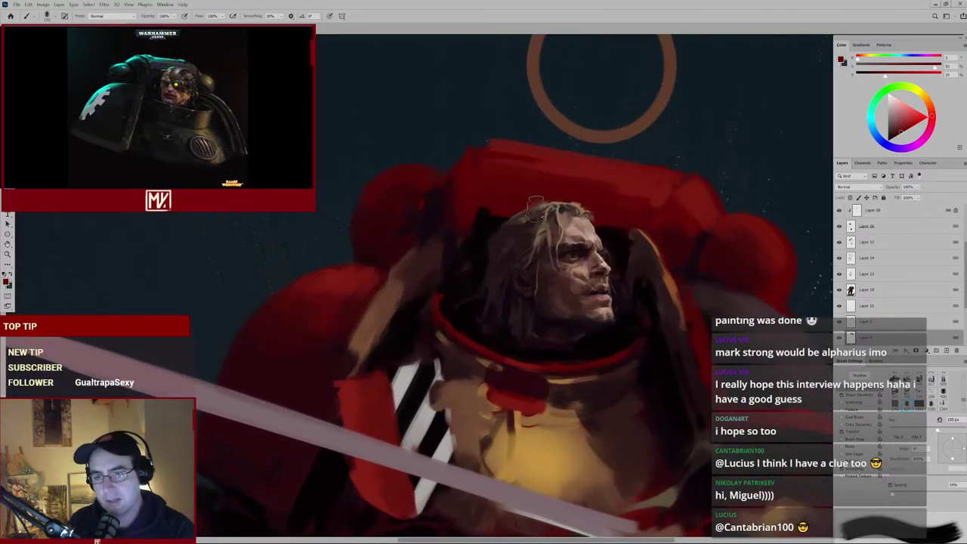
pyautogui.press(']')
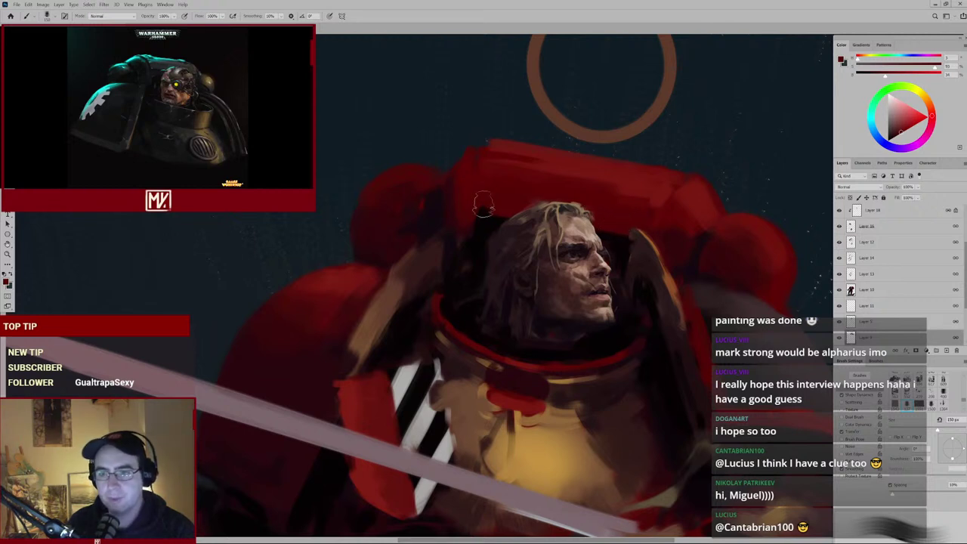
# Select the head's shadow layer and erase the stray near-black patch beside the hair under the backpack with a 100 px eraser.
pyautogui.hotkey('ctrl', 'shift', 'alt', 'n')
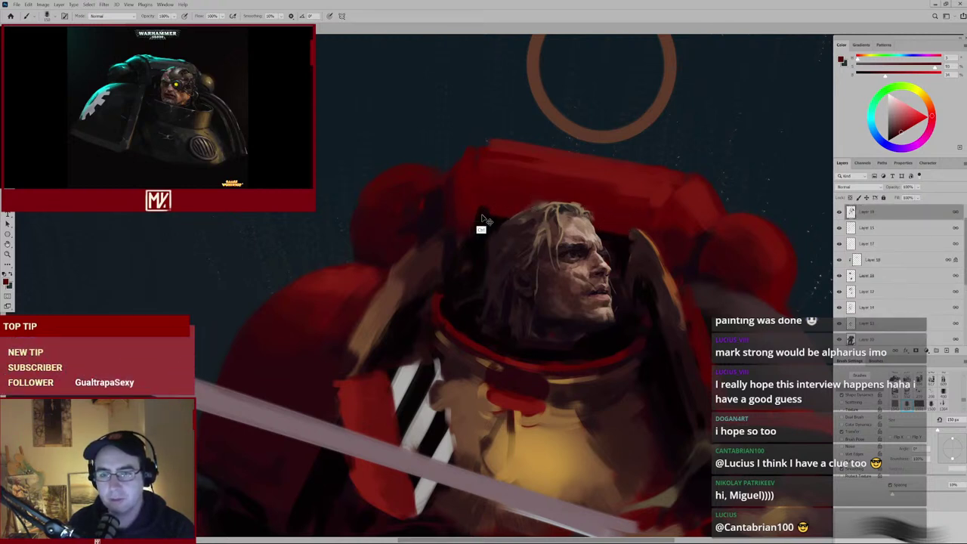
pyautogui.press('e')
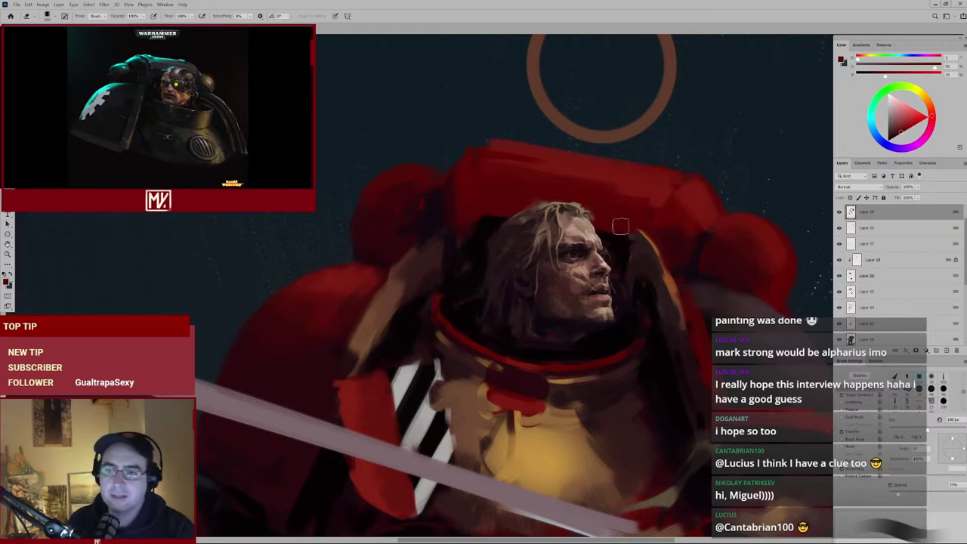
pyautogui.moveTo(588, 228)
pyautogui.mouseDown()
pyautogui.moveTo(571, 195)
pyautogui.moveTo(564, 209)
pyautogui.mouseUp()
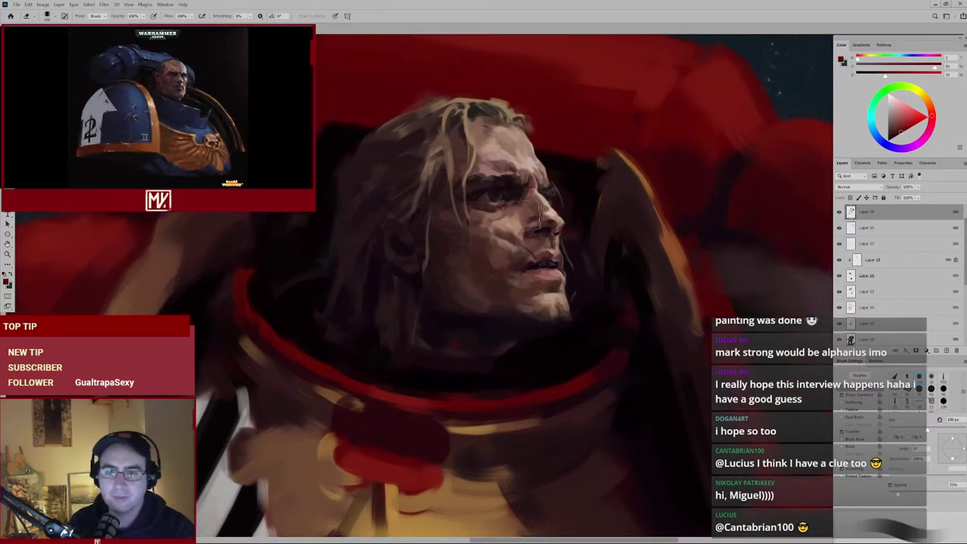
pyautogui.moveTo(488, 200); pyautogui.dragTo(535, 262)
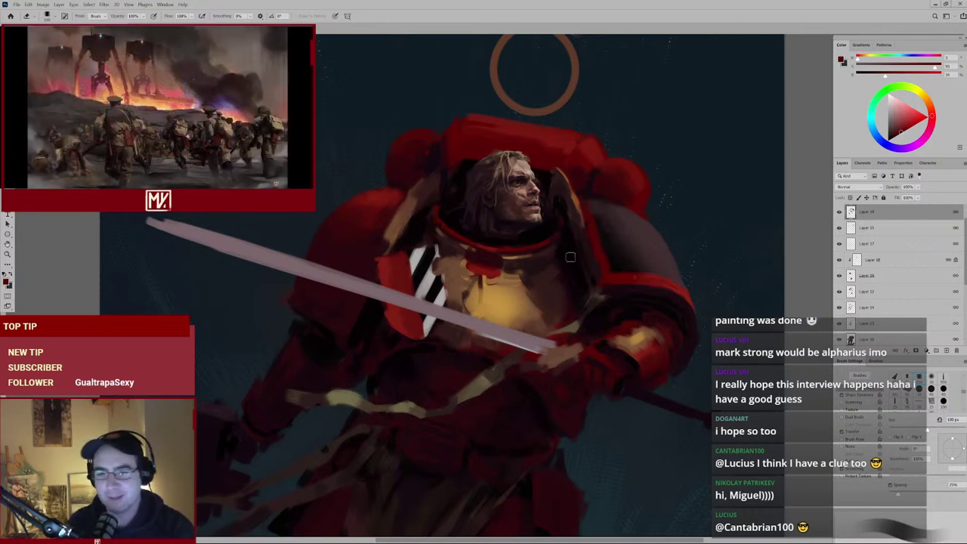
# Sample a near-black from the armour shadows at the elbow below the red shoulder pad for painting with a 150 px brush.
pyautogui.hotkey('ctrl', '0')
pyautogui.click(491, 175)
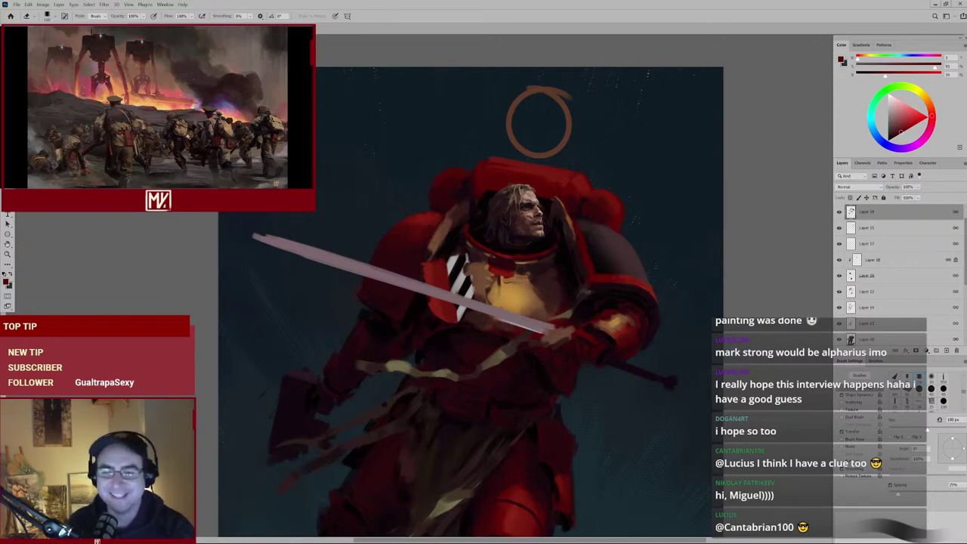
pyautogui.hotkey('ctrl', '0')
pyautogui.click(546, 239)
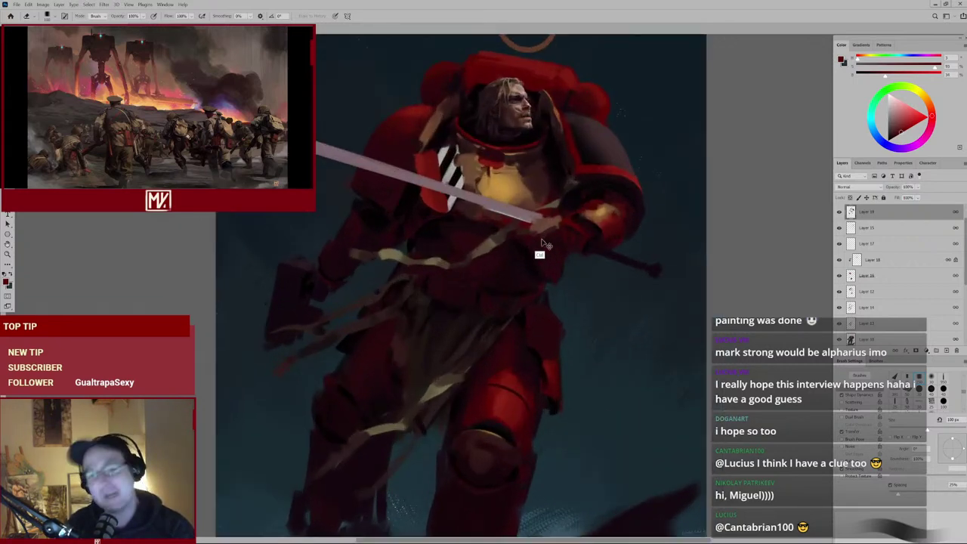
pyautogui.moveTo(589, 191); pyautogui.dragTo(651, 258)
pyautogui.keyDown('alt'); pyautogui.click(455, 284); pyautogui.keyUp('alt')
pyautogui.keyDown('alt'); pyautogui.click(442, 315); pyautogui.keyUp('alt')
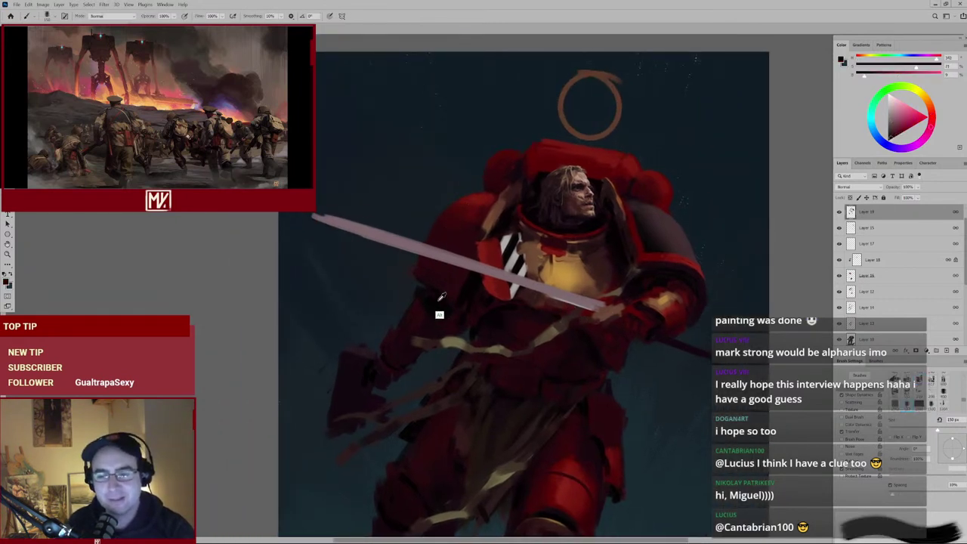
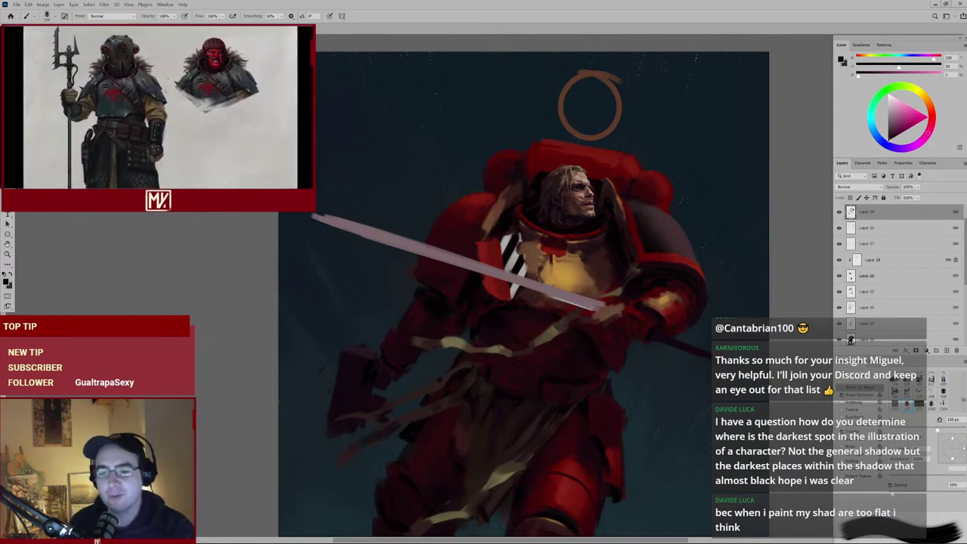
# Paint near-black accents into the shadows around the abdomen and waist armour with an 80 px brush, checking them against the whole figure.
pyautogui.scroll(-4, 570, 376)
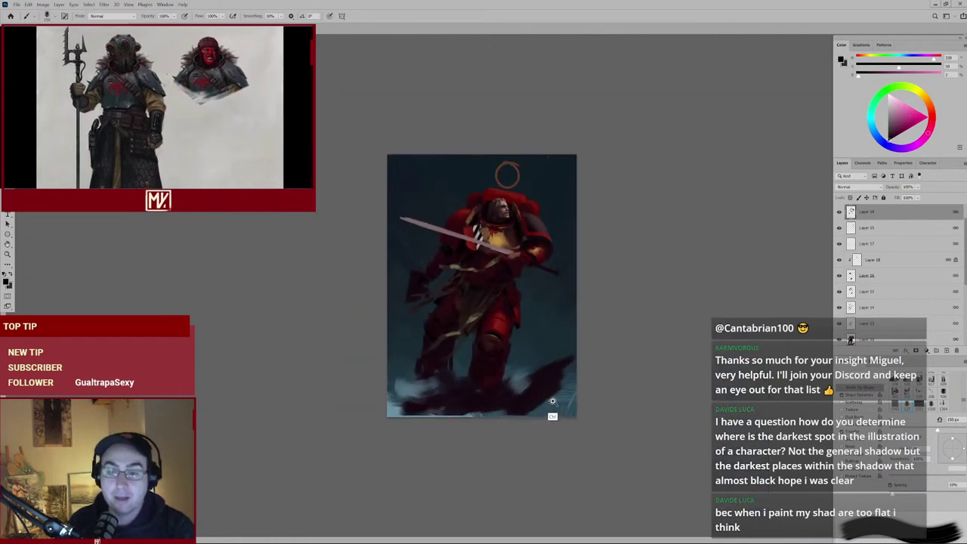
pyautogui.scroll(3, 551, 406)
pyautogui.scroll(2, 536, 338)
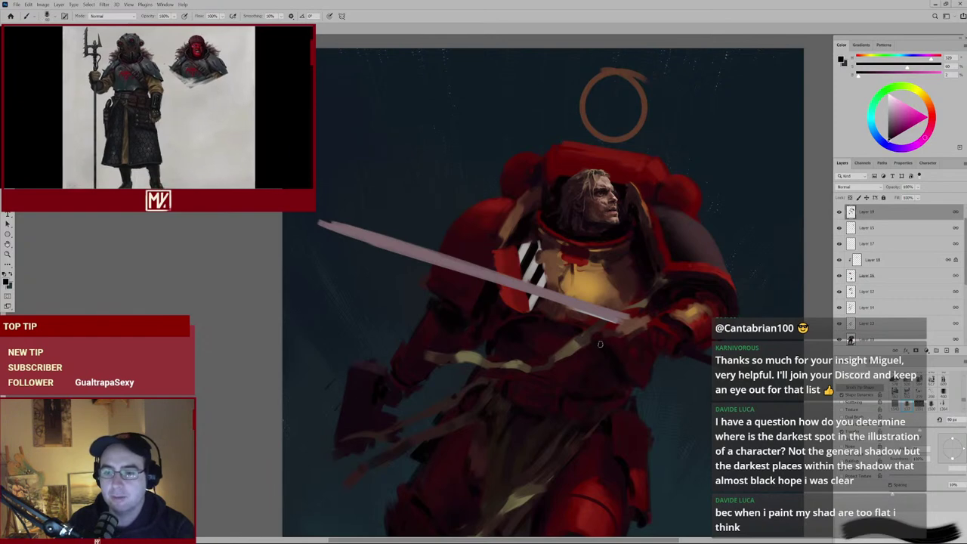
pyautogui.scroll(-4, 584, 370)
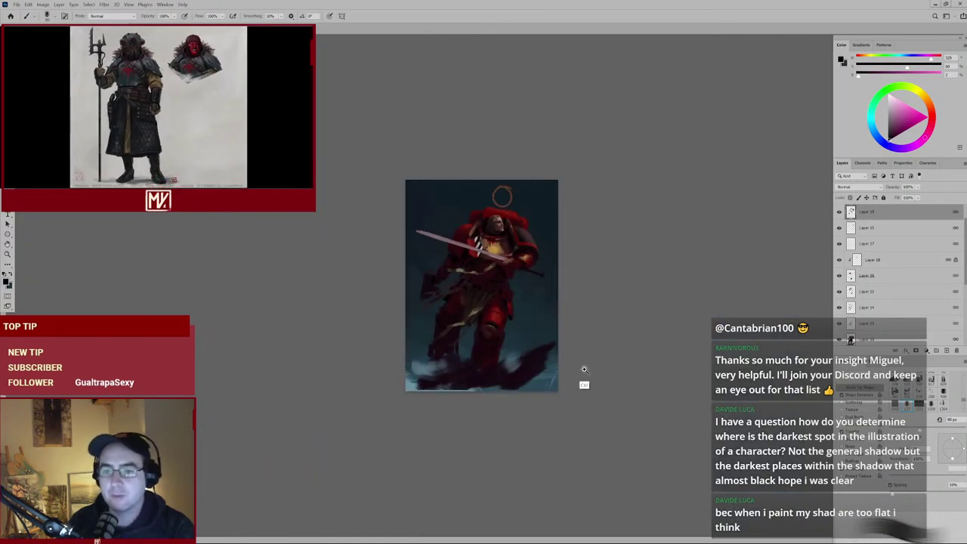
pyautogui.scroll(1, 584, 370)
pyautogui.moveTo(495, 255)
pyautogui.mouseDown()
pyautogui.moveTo(570, 291)
pyautogui.moveTo(521, 310)
pyautogui.mouseUp()
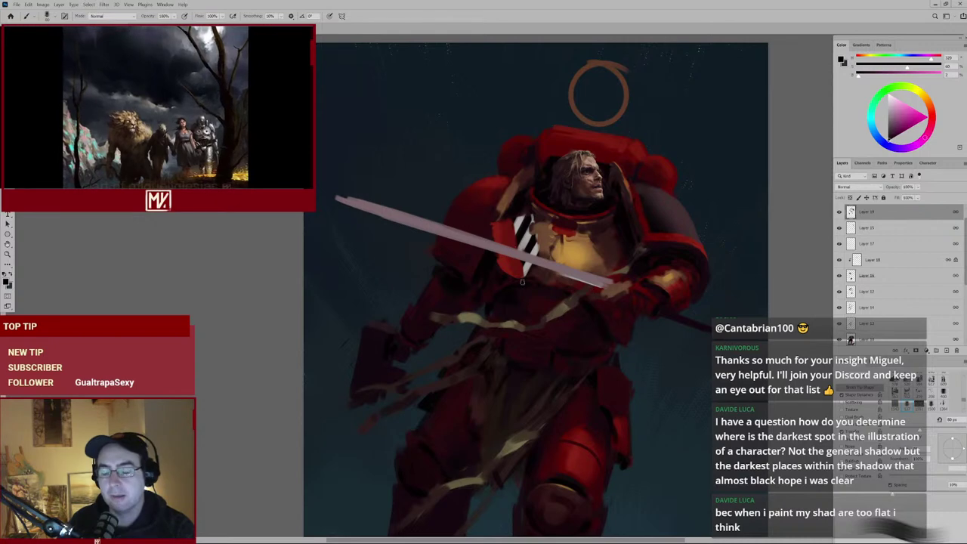
pyautogui.moveTo(547, 344)
pyautogui.mouseDown()
pyautogui.moveTo(519, 366)
pyautogui.moveTo(547, 332)
pyautogui.mouseUp()
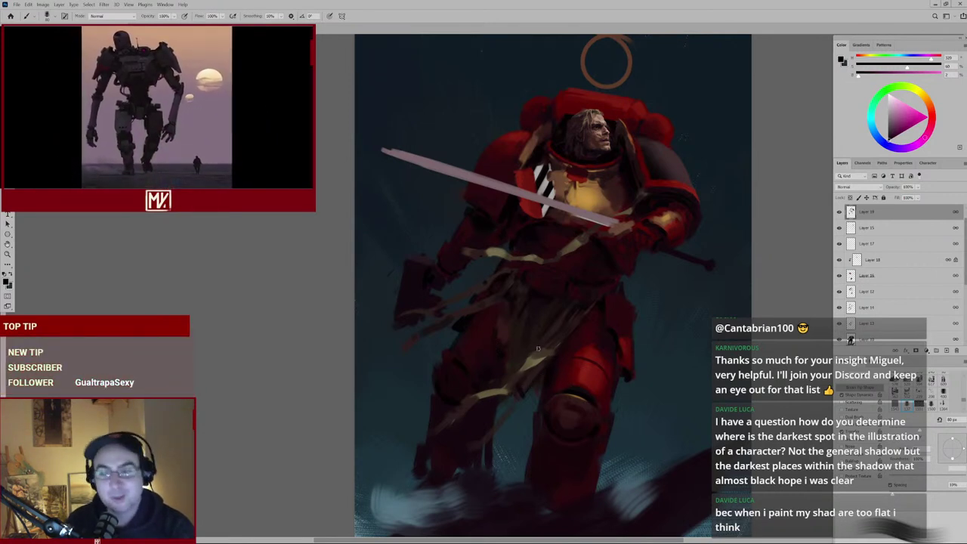
# Refine the near-black gap at the hip between the belt and the side thigh plate with a 100 px eraser and a small brush.
pyautogui.press('e')
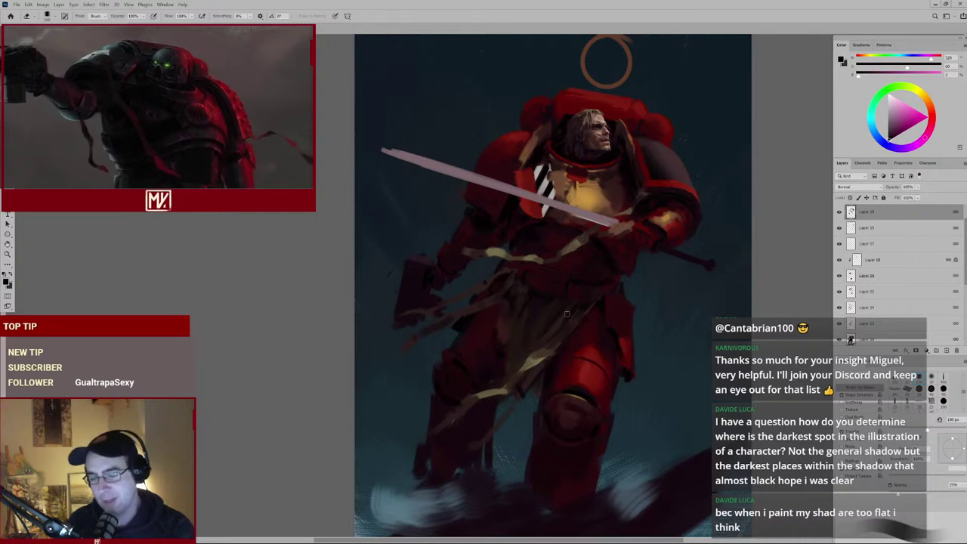
pyautogui.scroll(2, 565, 312)
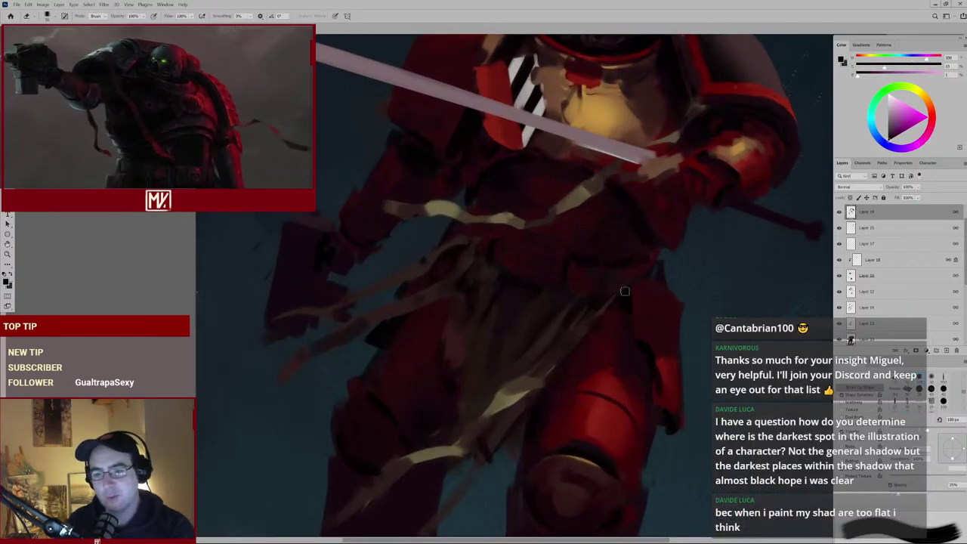
pyautogui.scroll(-2, 593, 321)
pyautogui.scroll(-1, 593, 320)
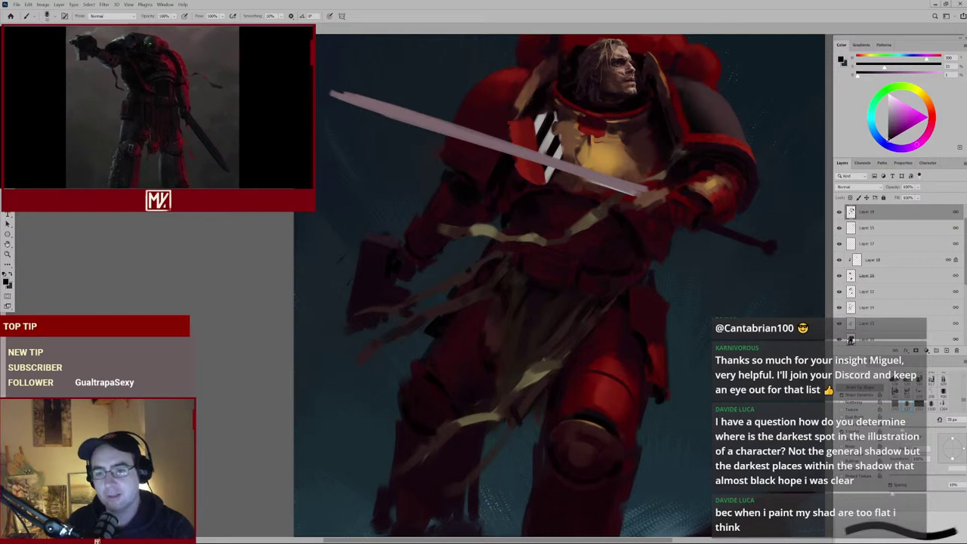
# Examine the darkest accents at the waist, hips and legs in closer views and against the whole figure.
pyautogui.scroll(-2, 578, 346)
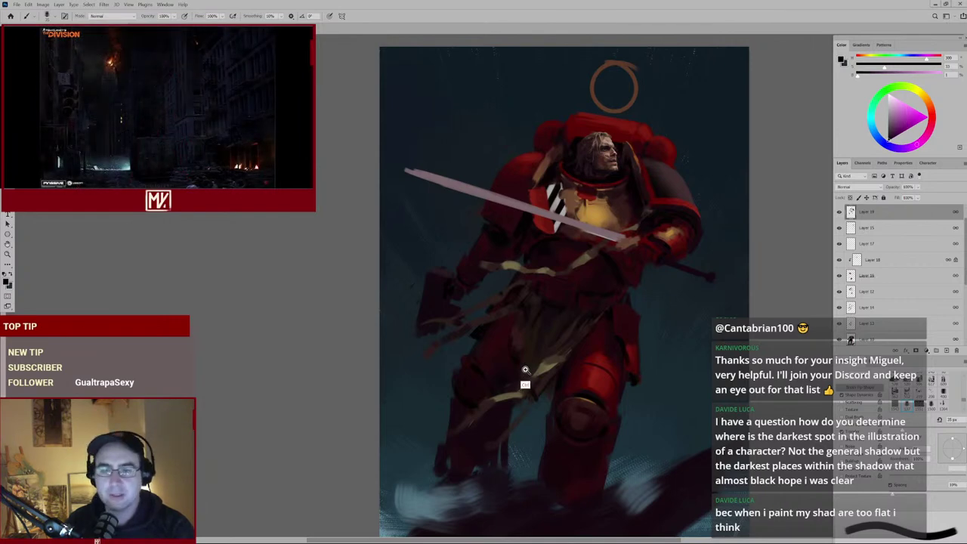
pyautogui.scroll(3, 524, 369)
pyautogui.scroll(-1, 571, 330)
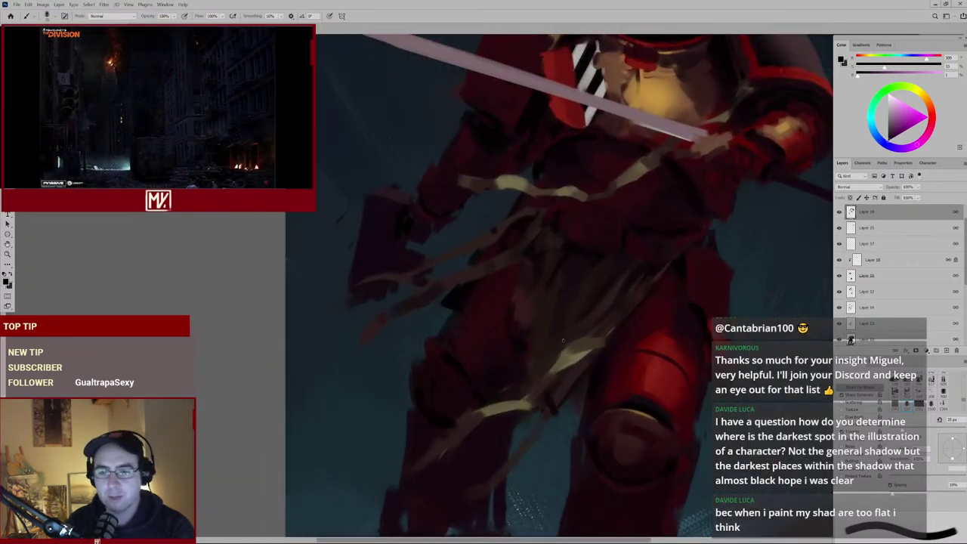
pyautogui.scroll(-5, 532, 389)
pyautogui.scroll(5, 532, 389)
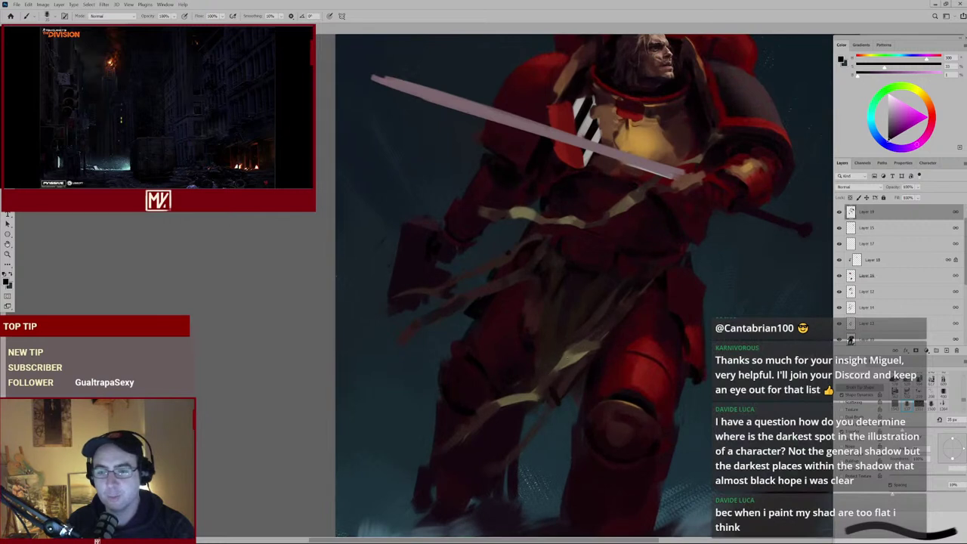
pyautogui.scroll(-1, 574, 324)
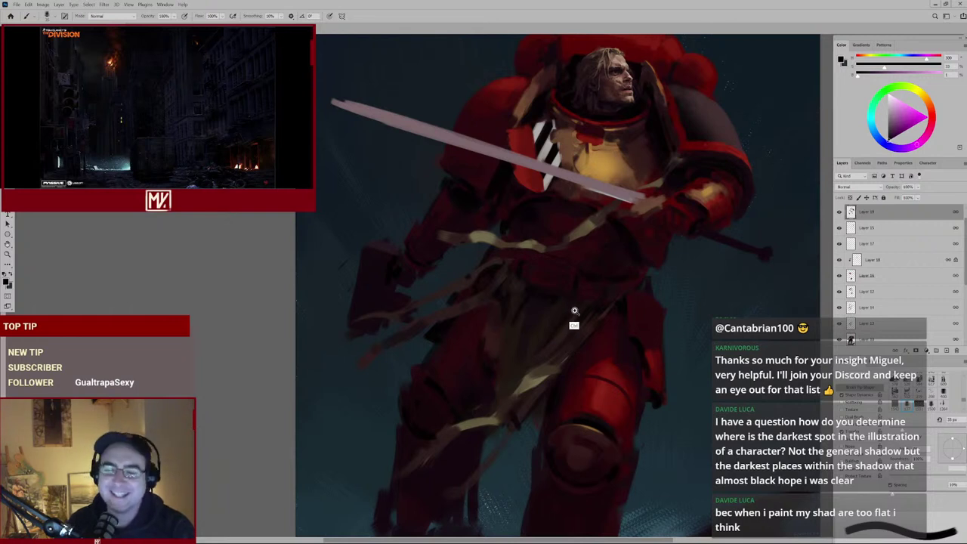
pyautogui.scroll(-1, 561, 323)
pyautogui.scroll(2, 587, 293)
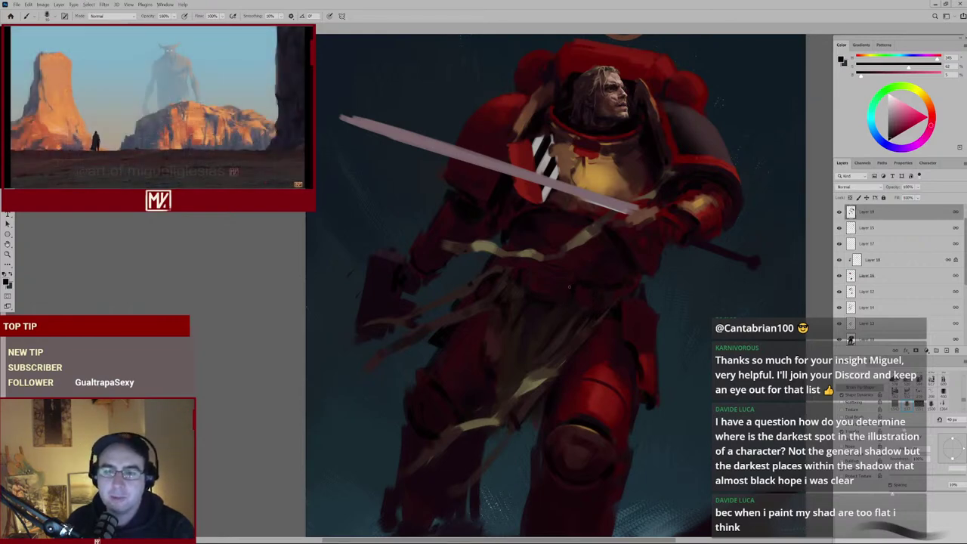
# Repaint the belt's underside and the top of the loincloth with sampled dark reds and near-blacks, and compare with the paint layer hidden.
pyautogui.keyDown('alt'); pyautogui.click(564, 296); pyautogui.keyUp('alt')
pyautogui.scroll(1, 922, 227)
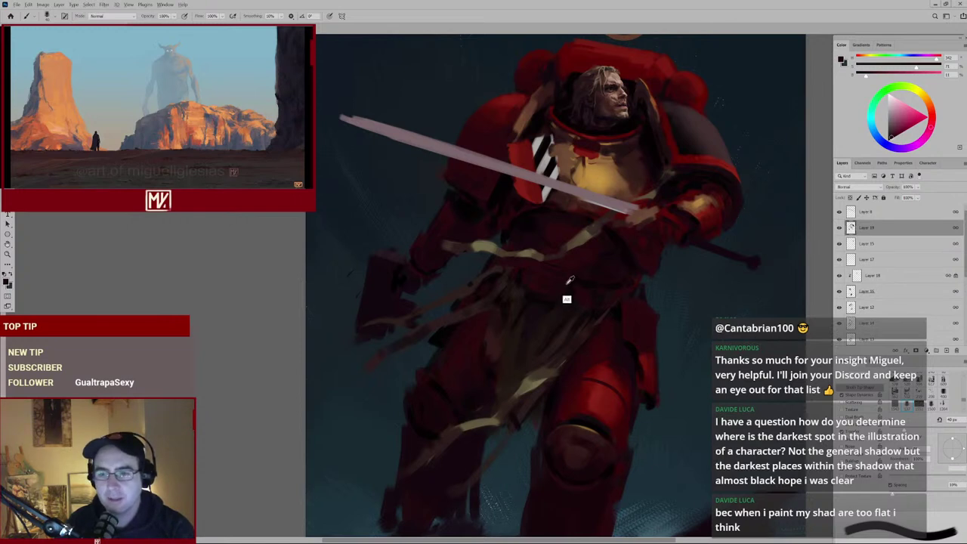
pyautogui.keyDown('alt'); pyautogui.click(535, 302); pyautogui.keyUp('alt')
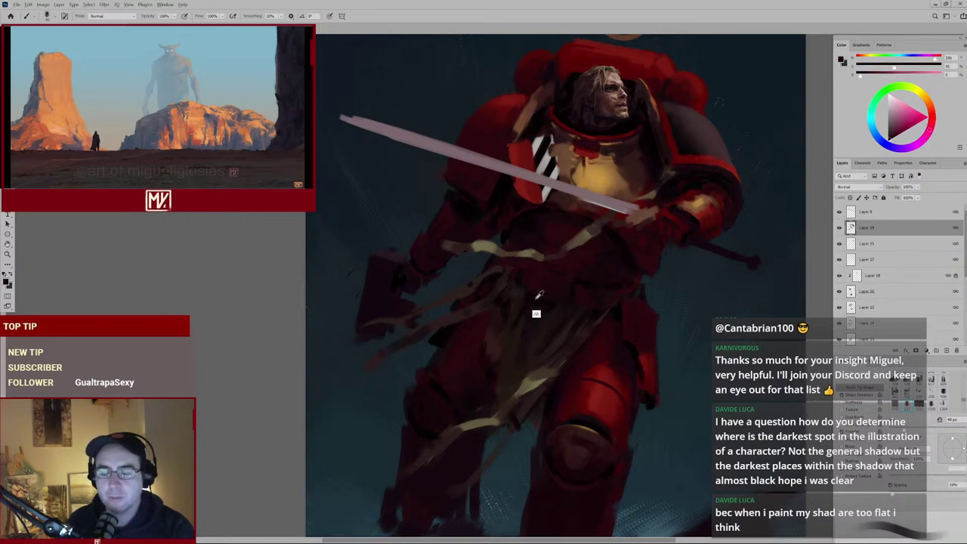
pyautogui.keyDown('alt'); pyautogui.click(535, 305); pyautogui.keyUp('alt')
pyautogui.press(']')
pyautogui.press(']')
pyautogui.press(']')
pyautogui.press(']')
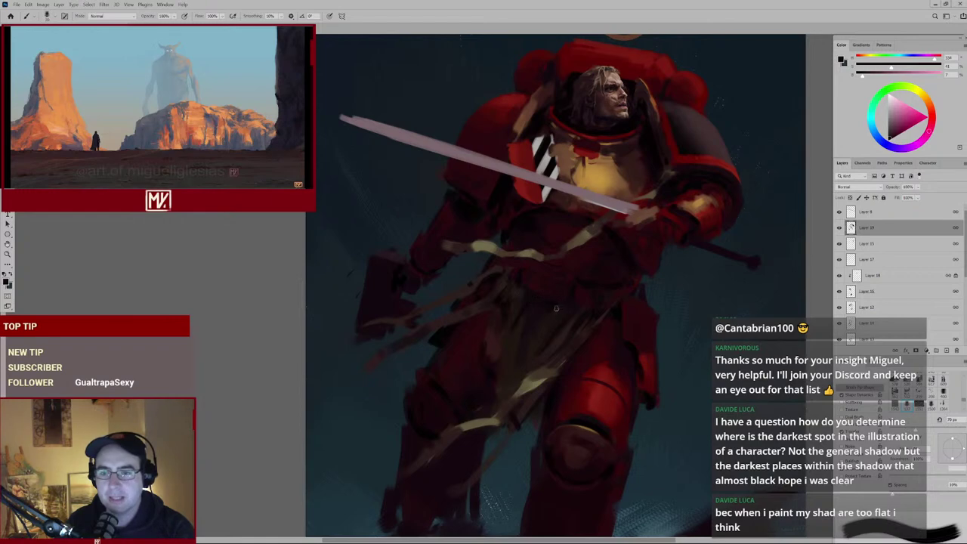
pyautogui.moveTo(555, 312)
pyautogui.mouseDown()
pyautogui.moveTo(561, 323)
pyautogui.moveTo(596, 298)
pyautogui.mouseUp()
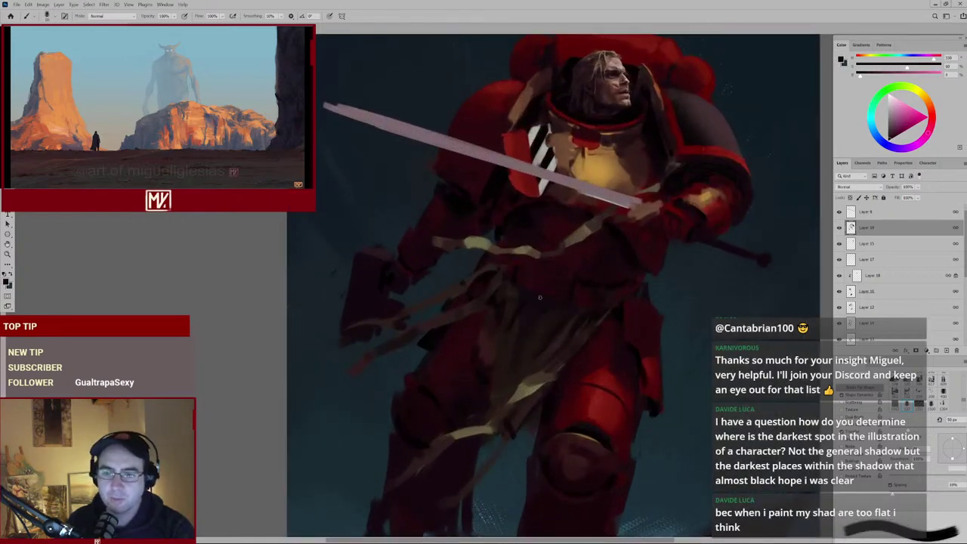
pyautogui.moveTo(590, 331)
pyautogui.mouseDown()
pyautogui.moveTo(568, 339)
pyautogui.moveTo(582, 349)
pyautogui.moveTo(589, 304)
pyautogui.mouseUp()
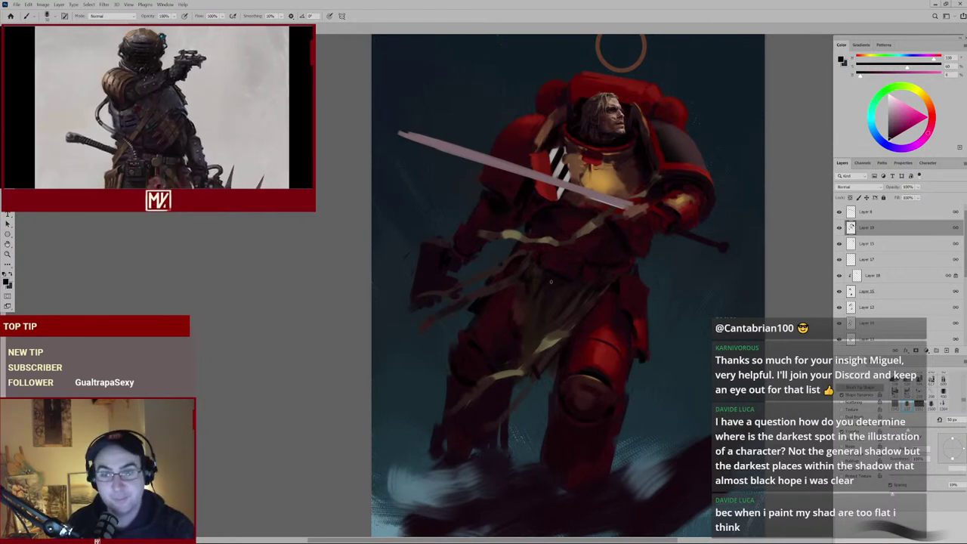
pyautogui.click(839, 228)
pyautogui.click(838, 227)
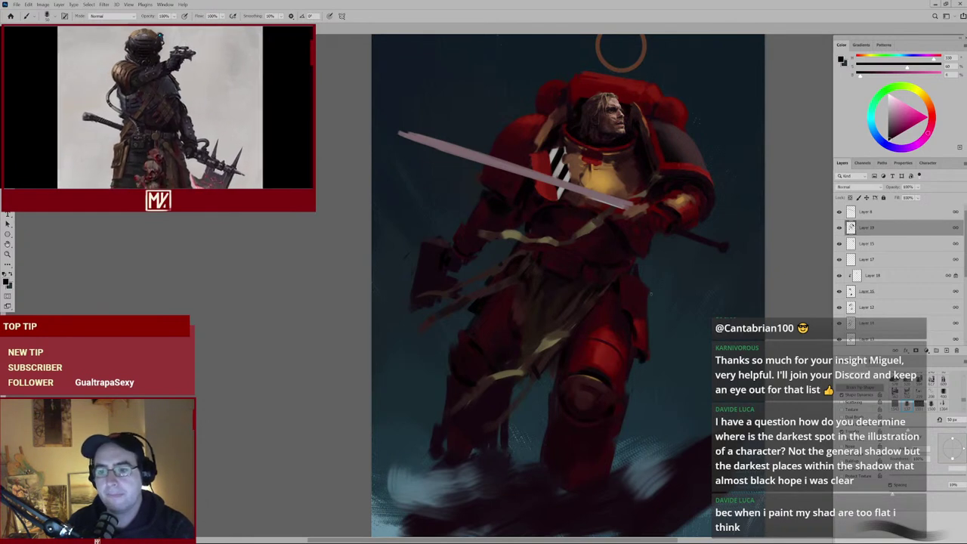
# Define the round knee guard on the brightly lit leg with sampled dark reds and pick up the reds of the thigh plate above it.
pyautogui.keyDown('alt'); pyautogui.click(590, 408); pyautogui.keyUp('alt')
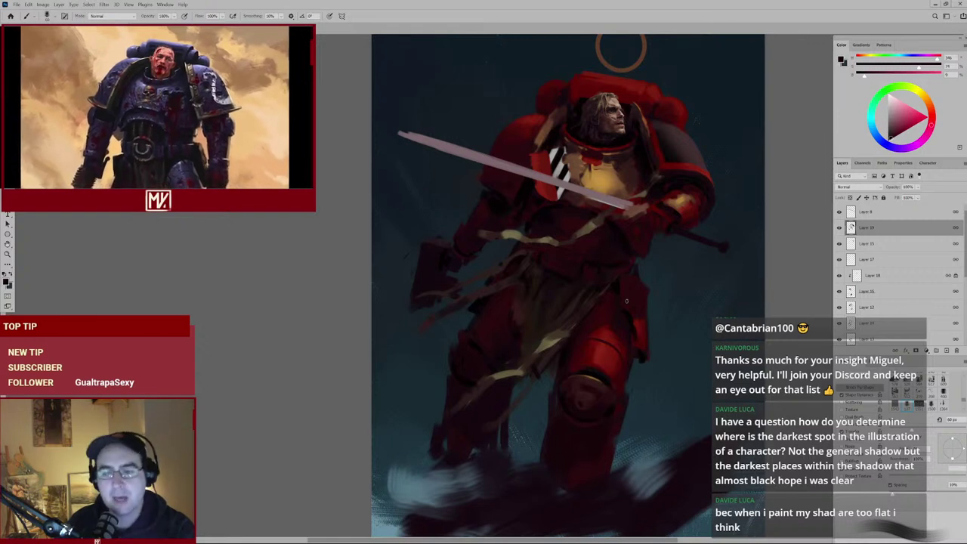
pyautogui.keyDown('alt'); pyautogui.click(617, 370); pyautogui.keyUp('alt')
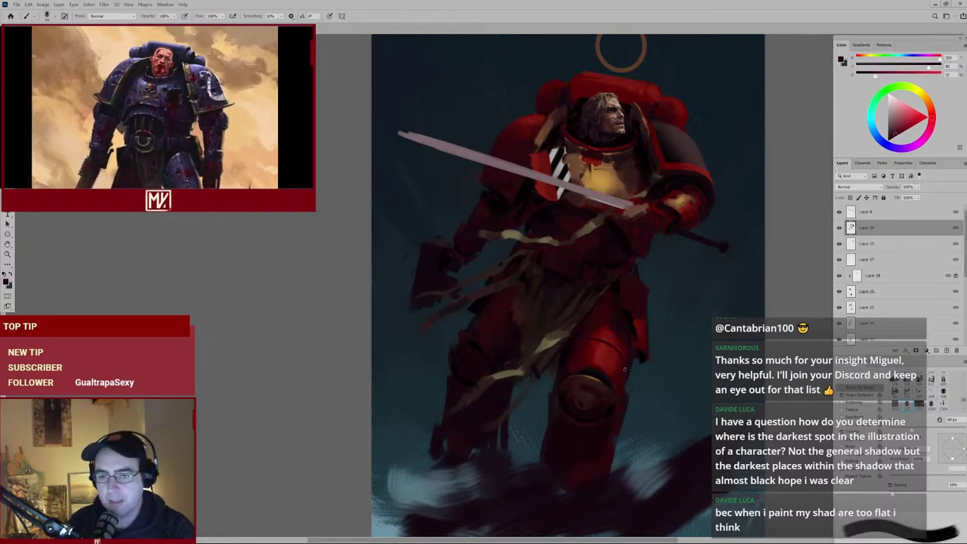
pyautogui.keyDown('alt'); pyautogui.click(591, 365); pyautogui.keyUp('alt')
pyautogui.keyDown('alt'); pyautogui.click(590, 365); pyautogui.keyUp('alt')
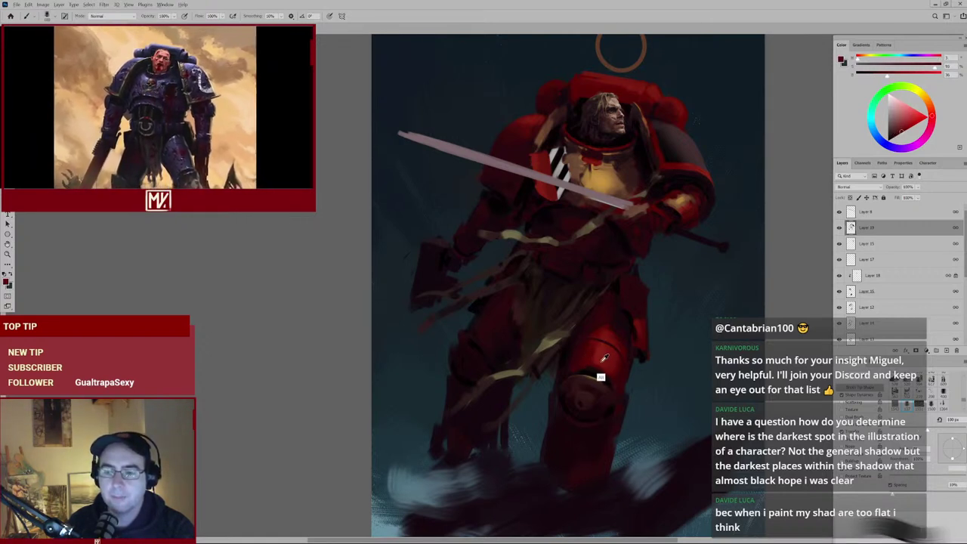
# Blend the shading on the lower part of the bright thigh plate with reds sampled from it, using a 125 px brush.
pyautogui.keyDown('alt'); pyautogui.click(602, 361); pyautogui.keyUp('alt')
pyautogui.keyDown('alt'); pyautogui.click(614, 367); pyautogui.keyUp('alt')
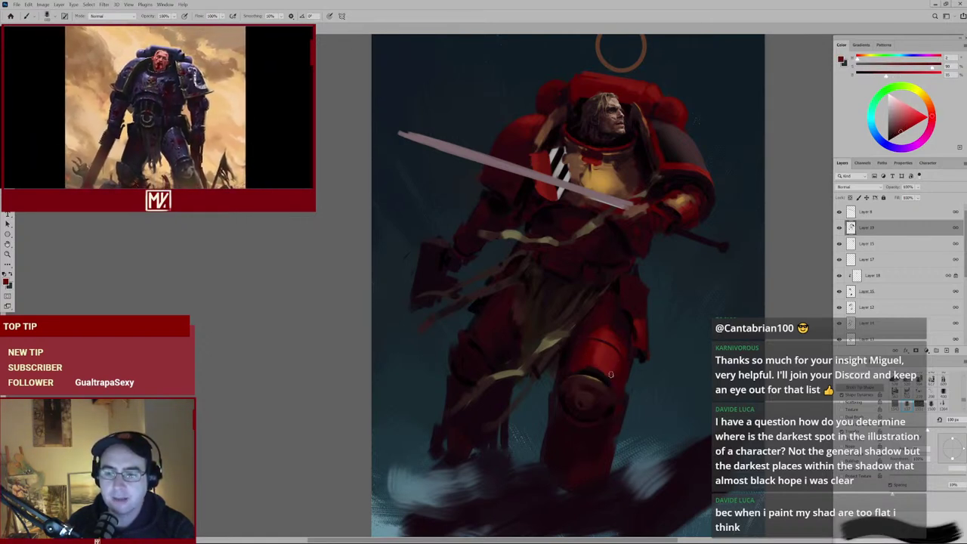
pyautogui.press(']')
pyautogui.keyDown('alt'); pyautogui.click(612, 368); pyautogui.keyUp('alt')
pyautogui.keyDown('alt'); pyautogui.click(613, 370); pyautogui.keyUp('alt')
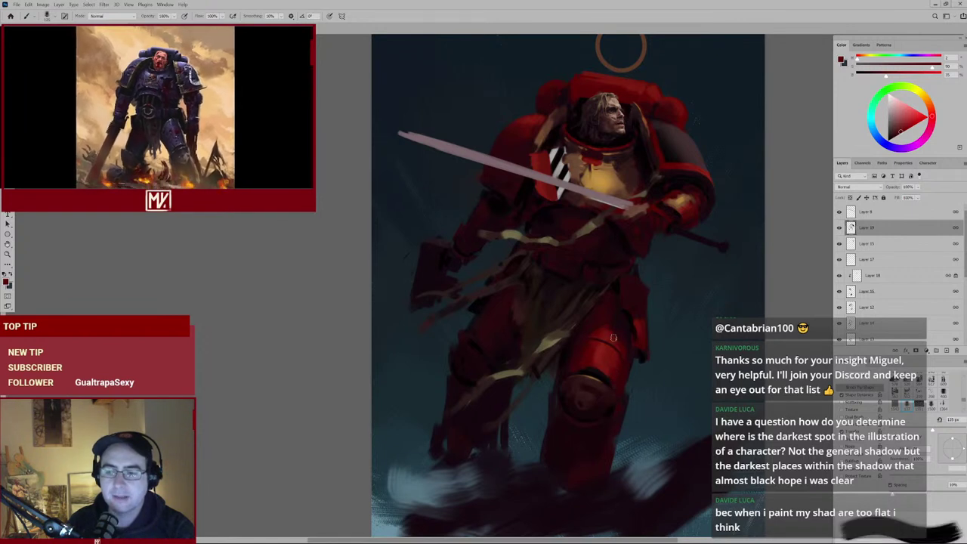
pyautogui.keyDown('alt'); pyautogui.click(614, 366); pyautogui.keyUp('alt')
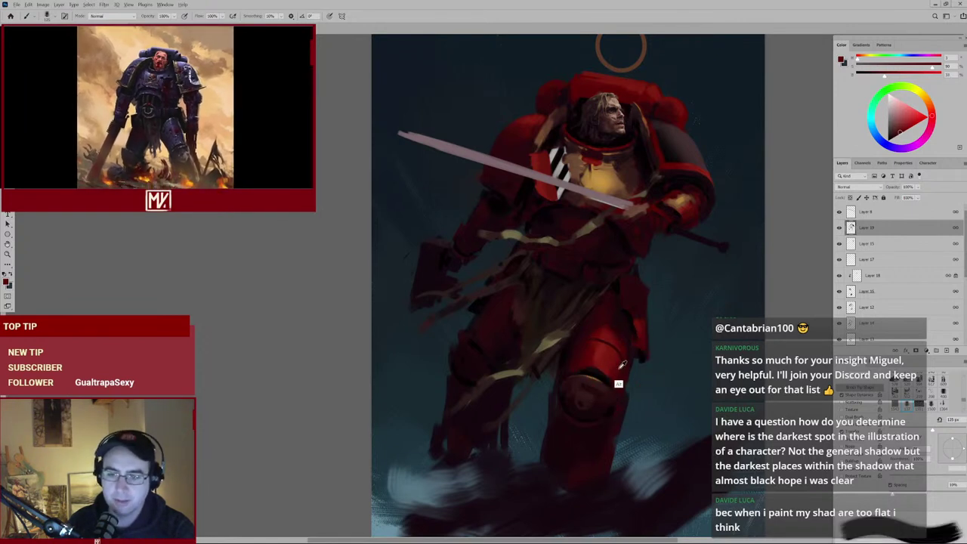
# Paint over the dark seam line across the bright thigh plate with surrounding reds, enlarging the brush to 150 px to smooth the surface.
pyautogui.keyDown('alt'); pyautogui.click(596, 340); pyautogui.keyUp('alt')
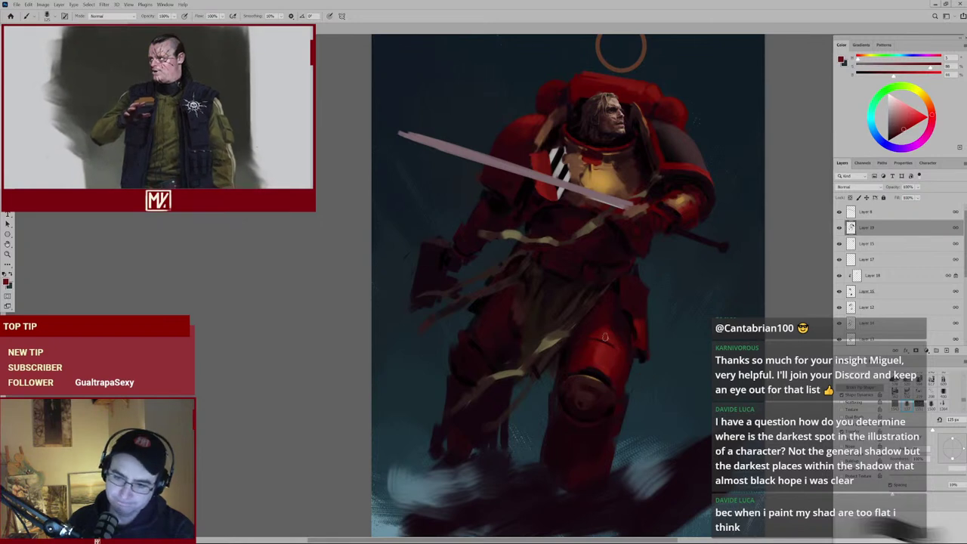
pyautogui.keyDown('alt'); pyautogui.click(591, 342); pyautogui.keyUp('alt')
pyautogui.keyDown('alt'); pyautogui.click(604, 341); pyautogui.keyUp('alt')
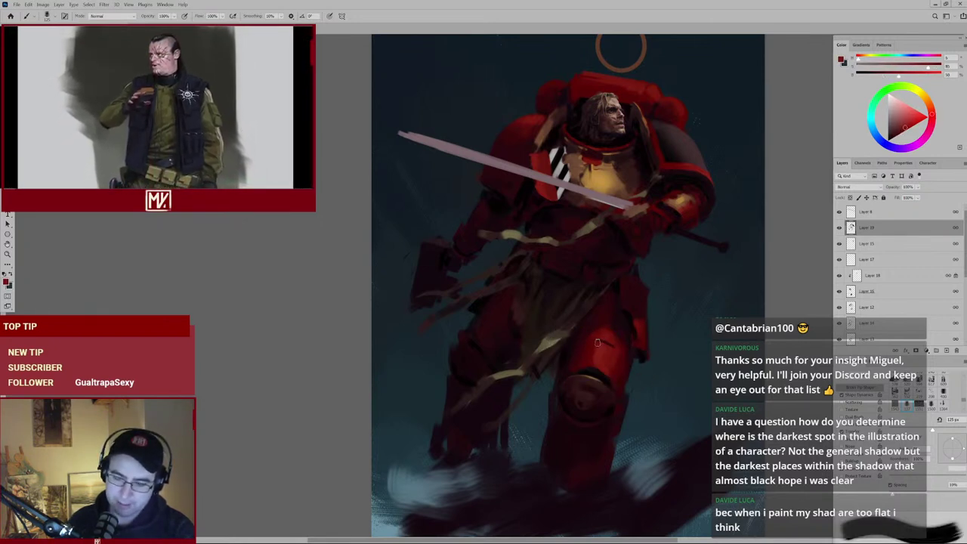
pyautogui.keyDown('alt'); pyautogui.click(603, 344); pyautogui.keyUp('alt')
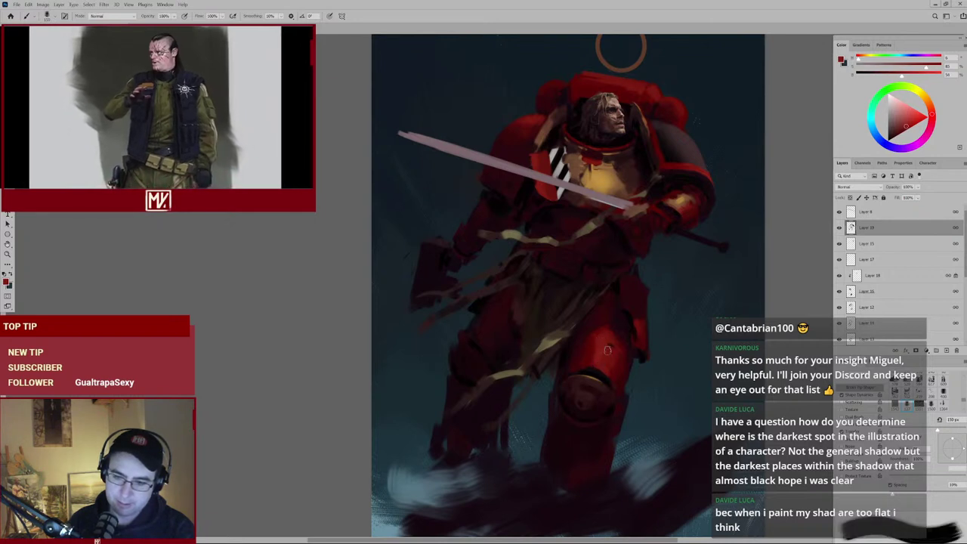
pyautogui.keyDown('alt'); pyautogui.click(617, 358); pyautogui.keyUp('alt')
pyautogui.keyDown('alt'); pyautogui.click(618, 361); pyautogui.keyUp('alt')
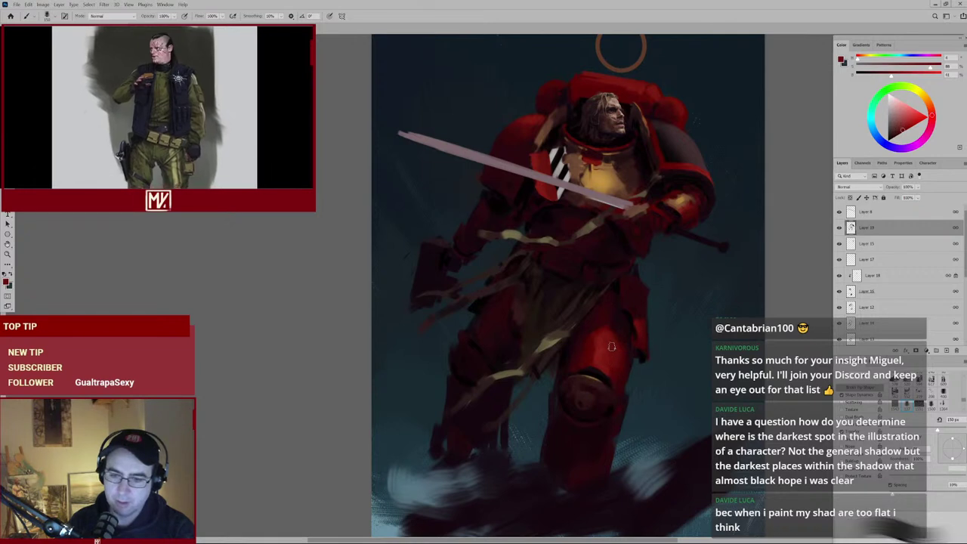
pyautogui.keyDown('alt'); pyautogui.click(616, 368); pyautogui.keyUp('alt')
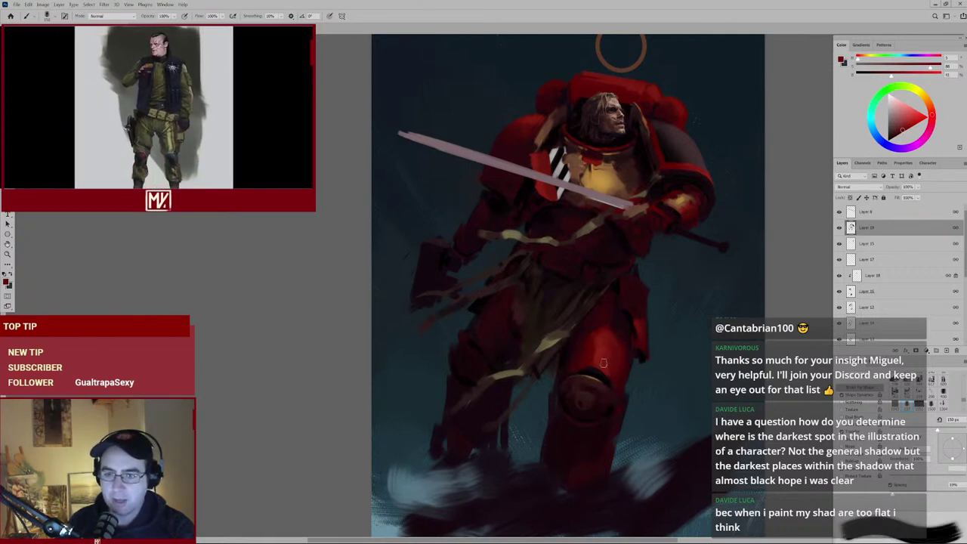
pyautogui.keyDown('alt'); pyautogui.click(613, 365); pyautogui.keyUp('alt')
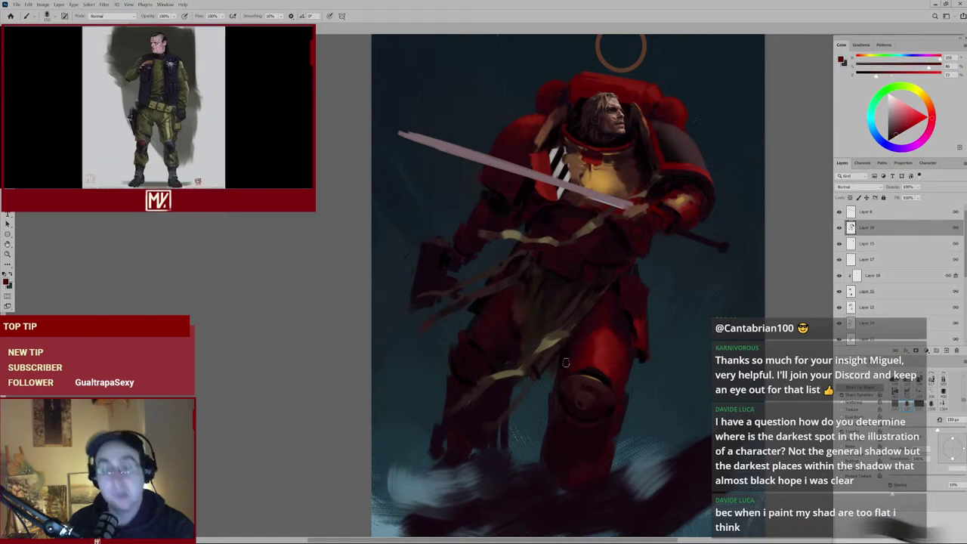
# Blend the shading on the shadowed leg's thigh with dark reds sampled from it, using a 175 px brush.
pyautogui.keyDown('alt'); pyautogui.click(492, 326); pyautogui.keyUp('alt')
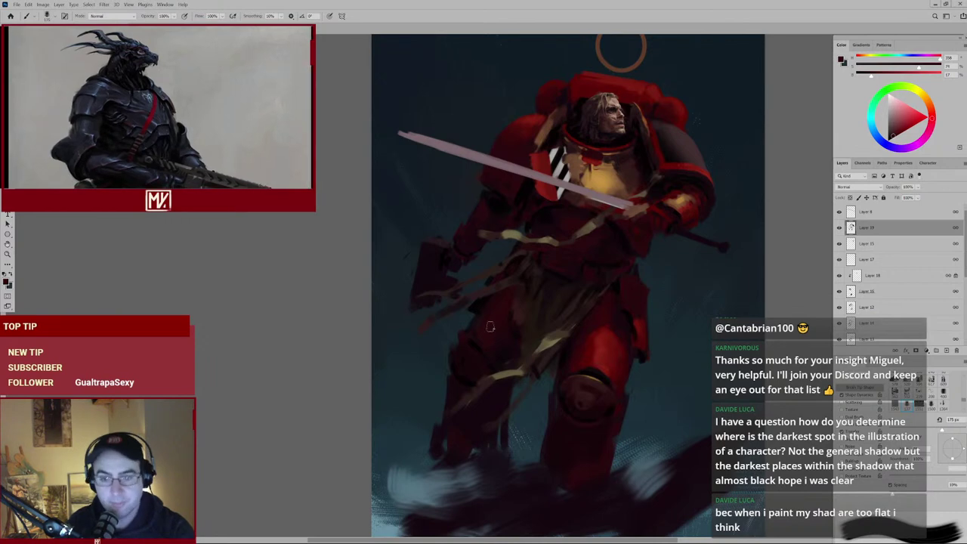
pyautogui.keyDown('alt'); pyautogui.click(502, 343); pyautogui.keyUp('alt')
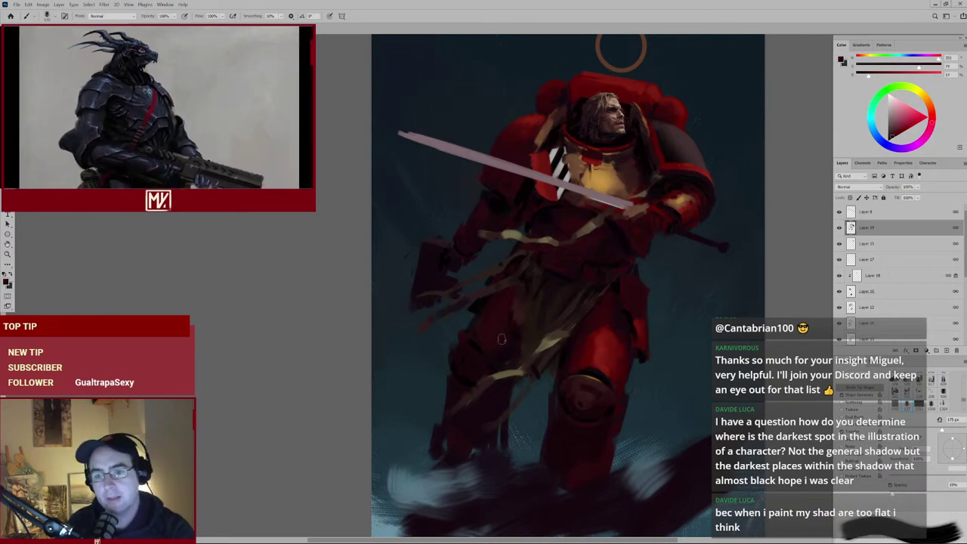
pyautogui.scroll(-4, 502, 342)
pyautogui.scroll(5, 574, 340)
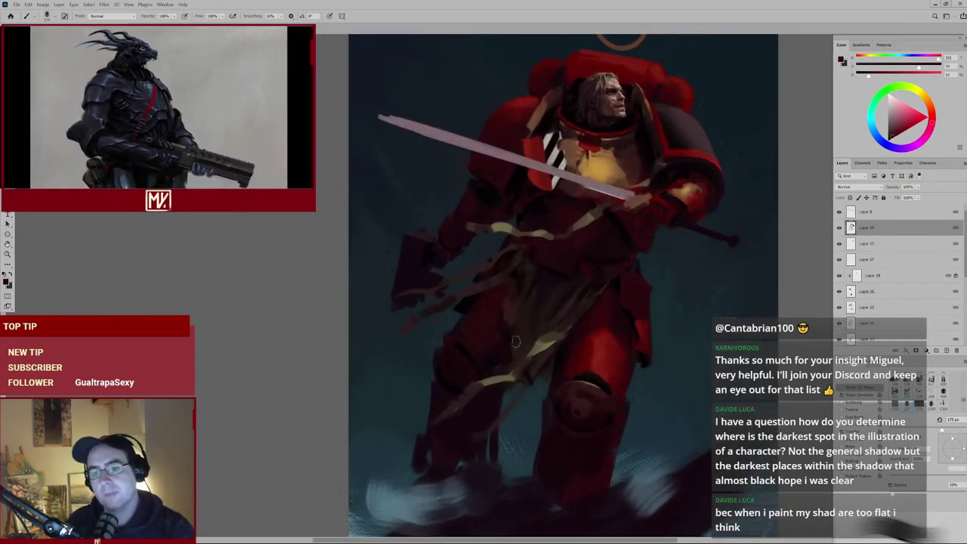
# Darken the lower shin of the brightly lit leg with sampled near-black reds at 300 px, and pick up the shadow colour between the legs.
pyautogui.keyDown('alt'); pyautogui.click(597, 219); pyautogui.keyUp('alt')
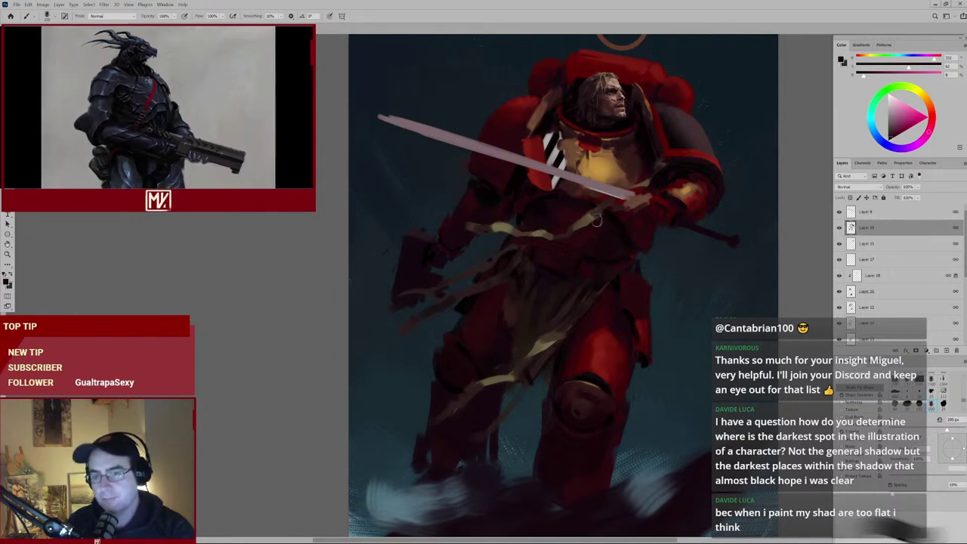
pyautogui.scroll(-2, 573, 339)
pyautogui.moveTo(570, 341)
pyautogui.mouseDown()
pyautogui.moveTo(555, 435)
pyautogui.moveTo(583, 422)
pyautogui.mouseUp()
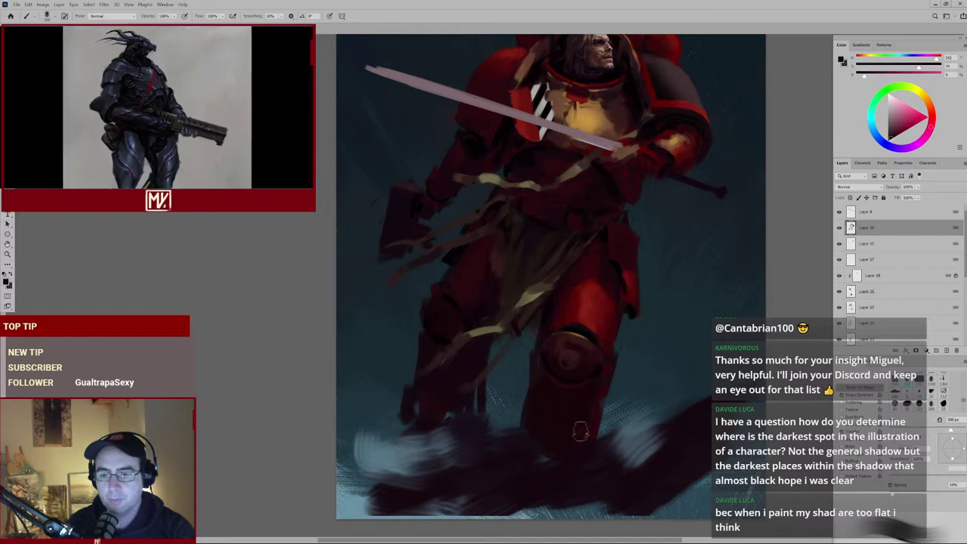
pyautogui.click(587, 410)
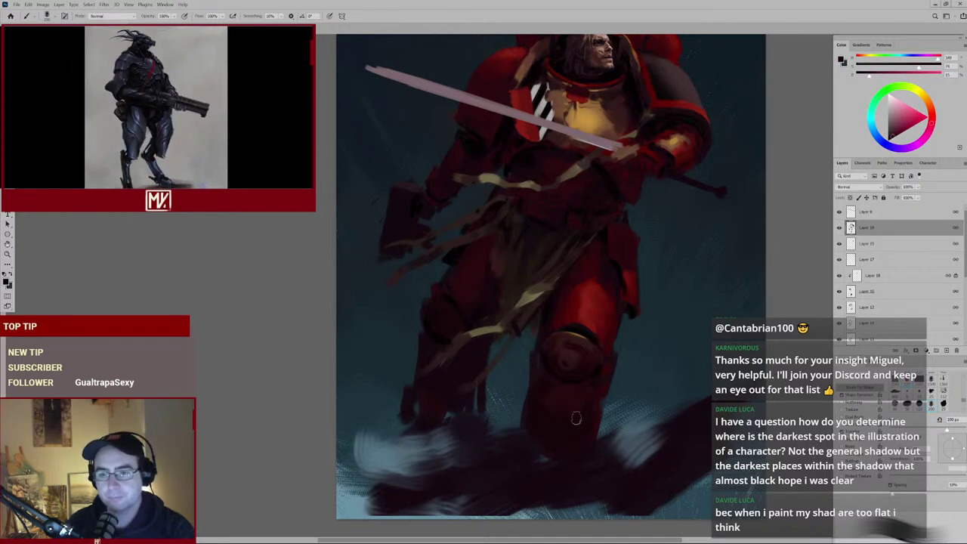
pyautogui.keyDown('alt'); pyautogui.click(483, 341); pyautogui.keyUp('alt')
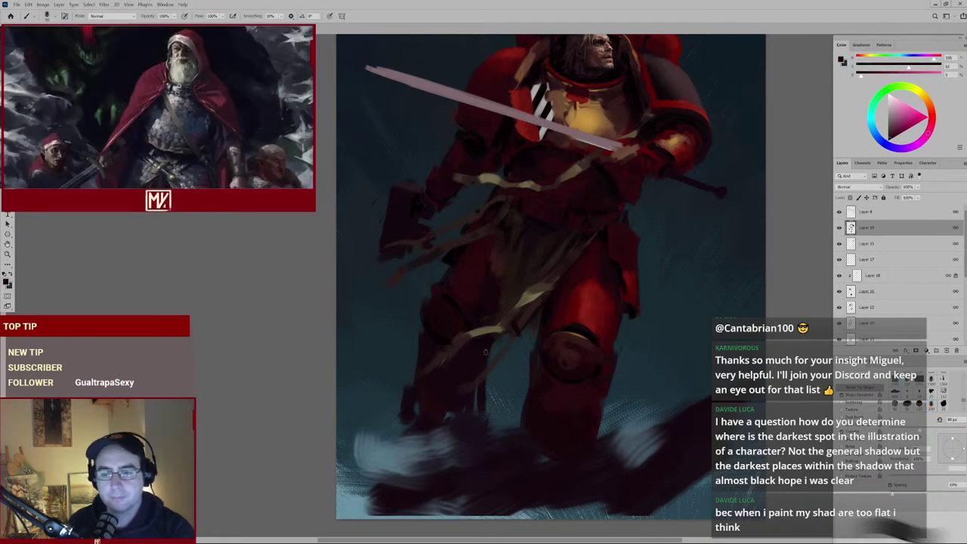
# Touch up the belt and the top of the loincloth with sampled dark reds and near-blacks, using a 70 px brush.
pyautogui.scroll(3, 485, 385)
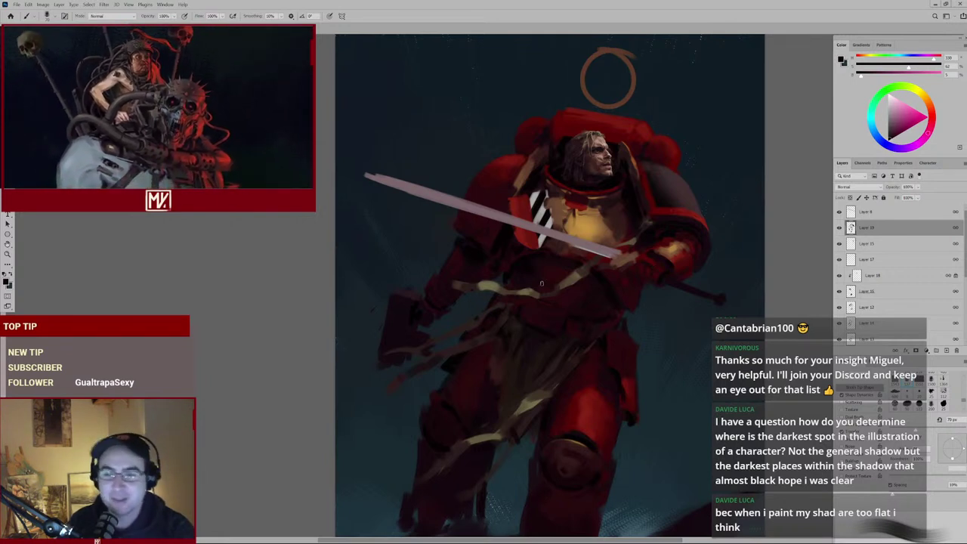
pyautogui.scroll(1, 553, 278)
pyautogui.moveTo(555, 361); pyautogui.dragTo(559, 321)
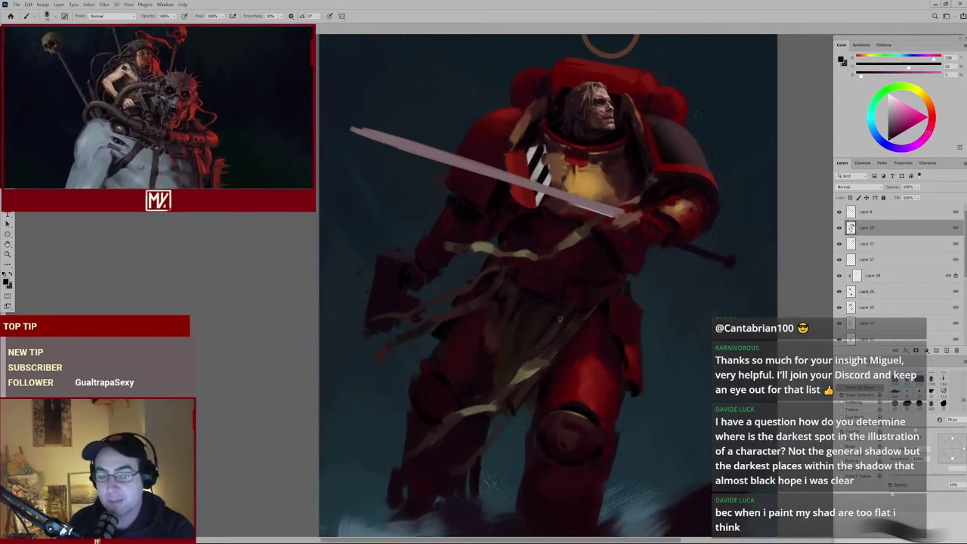
pyautogui.keyDown('alt'); pyautogui.click(573, 303); pyautogui.keyUp('alt')
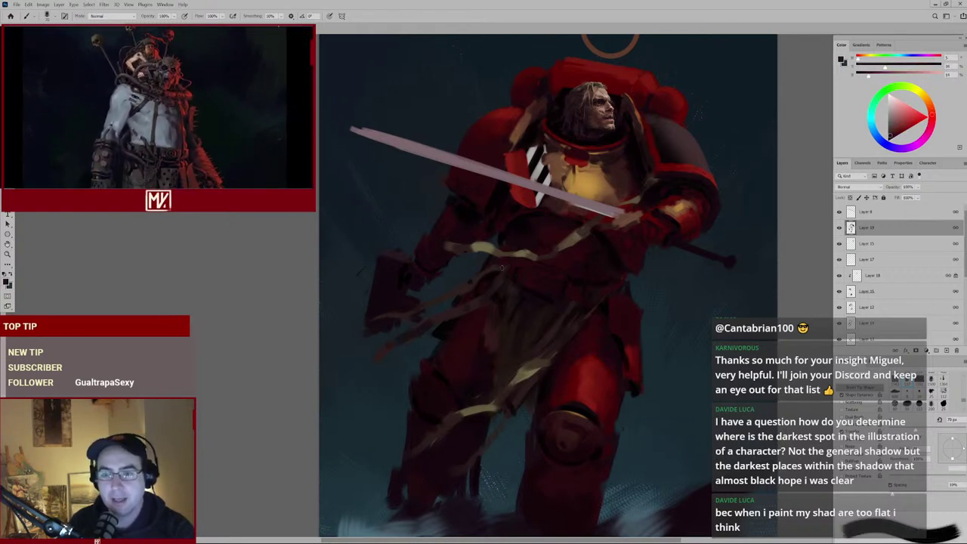
pyautogui.keyDown('alt'); pyautogui.click(559, 273); pyautogui.keyUp('alt')
pyautogui.keyDown('alt'); pyautogui.click(545, 308); pyautogui.keyUp('alt')
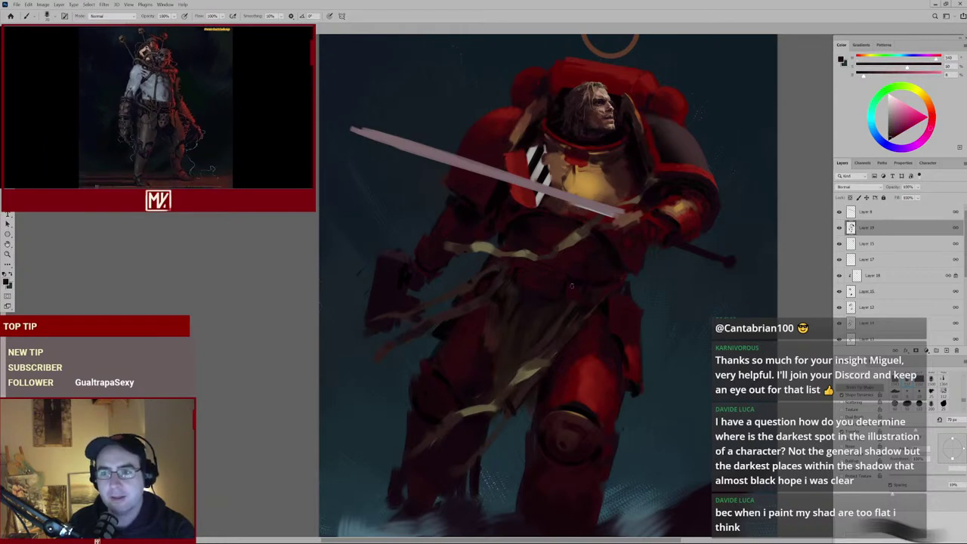
# Smooth the belt plate and its lower edge with sampled dark reds, varying the brush between 80, 30 and 45 px.
pyautogui.scroll(5, 592, 273)
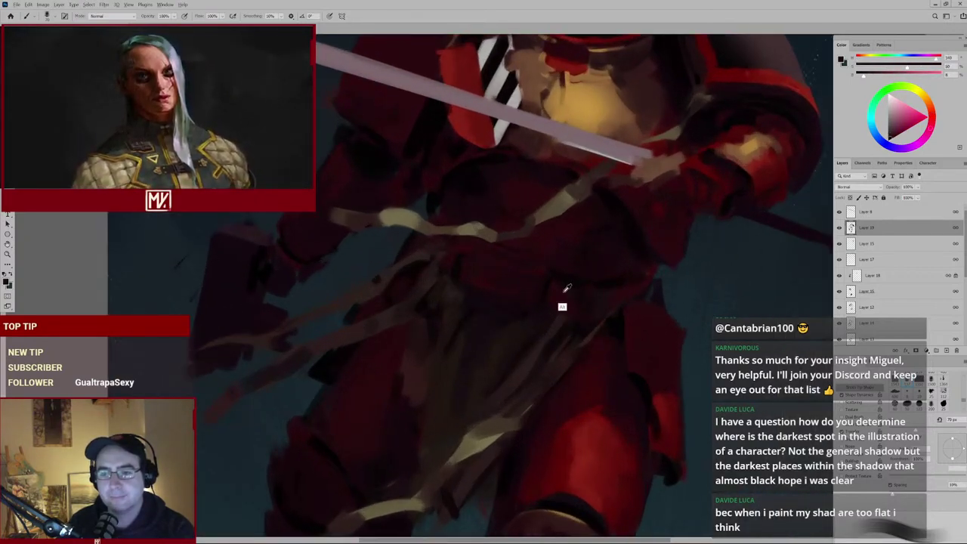
pyautogui.keyDown('alt'); pyautogui.click(507, 297); pyautogui.keyUp('alt')
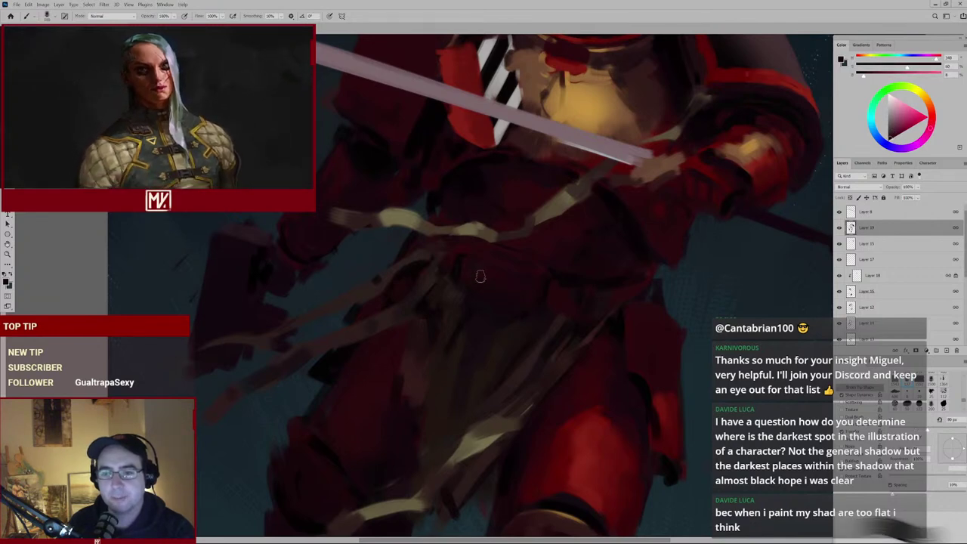
pyautogui.moveTo(584, 287)
pyautogui.mouseDown()
pyautogui.moveTo(524, 346)
pyautogui.moveTo(550, 286)
pyautogui.mouseUp()
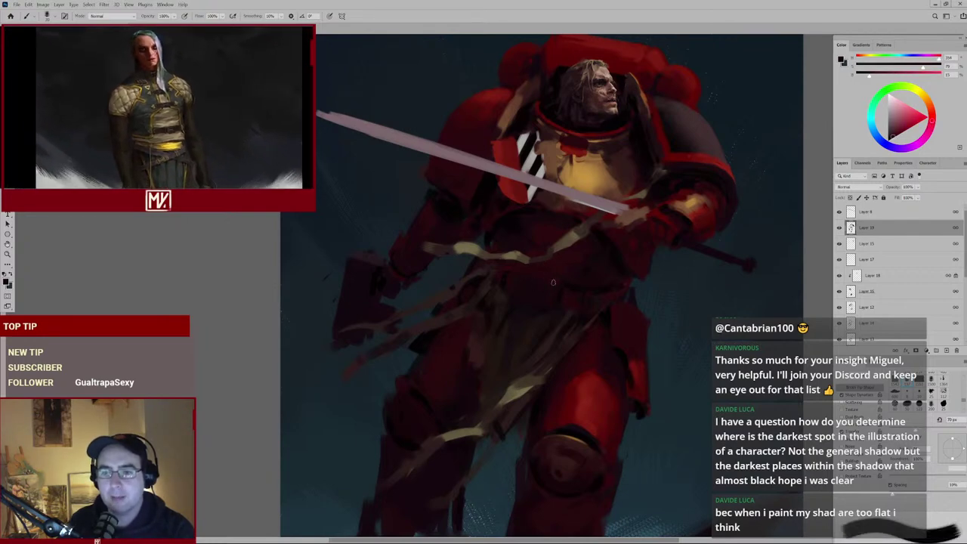
pyautogui.moveTo(589, 280)
pyautogui.mouseDown()
pyautogui.moveTo(543, 295)
pyautogui.moveTo(559, 282)
pyautogui.mouseUp()
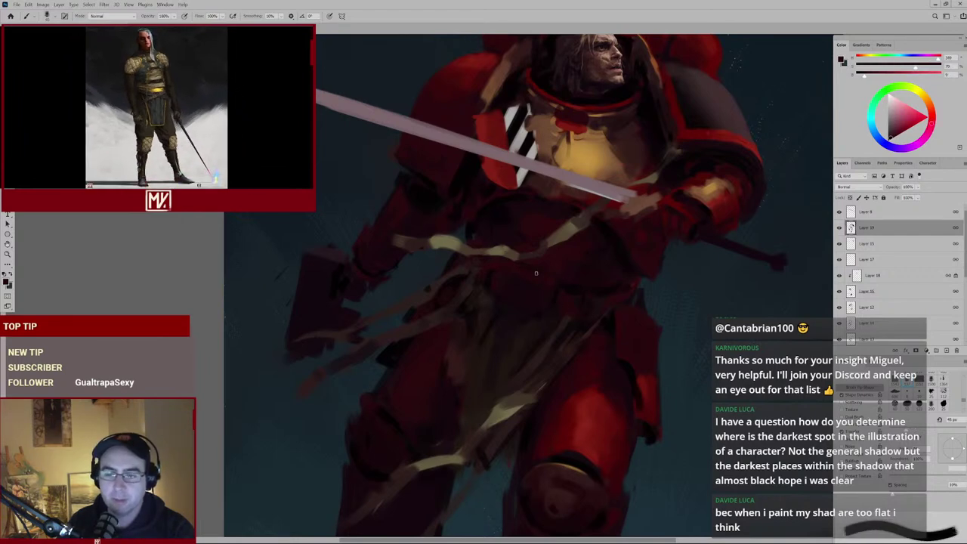
pyautogui.moveTo(581, 290)
pyautogui.mouseDown()
pyautogui.moveTo(522, 328)
pyautogui.moveTo(579, 280)
pyautogui.moveTo(566, 308)
pyautogui.mouseUp()
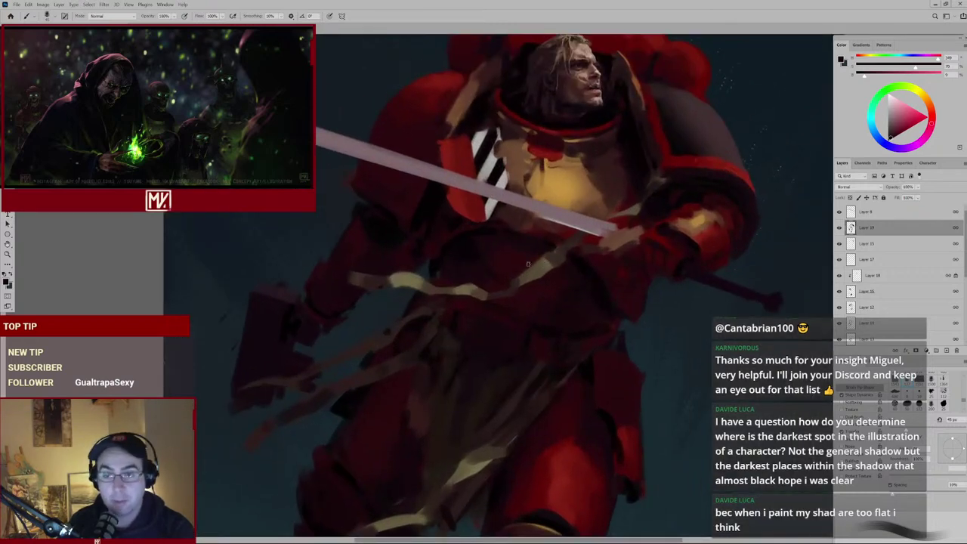
# Strengthen the red trim beside the collar with a sampled red, and pick up the dark brown of the breastplate.
pyautogui.moveTo(529, 245); pyautogui.dragTo(544, 301)
pyautogui.keyDown('alt'); pyautogui.click(551, 215); pyautogui.keyUp('alt')
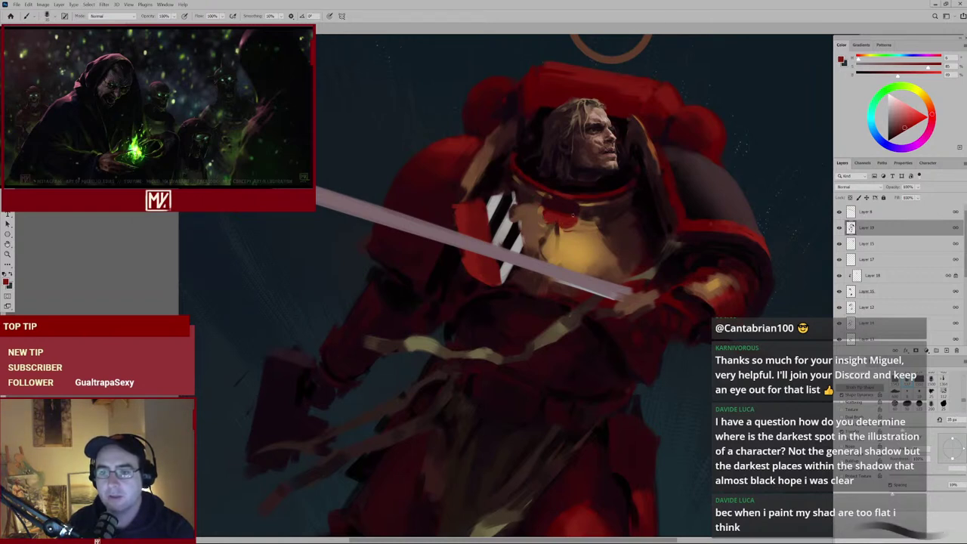
pyautogui.moveTo(586, 218); pyautogui.dragTo(552, 264)
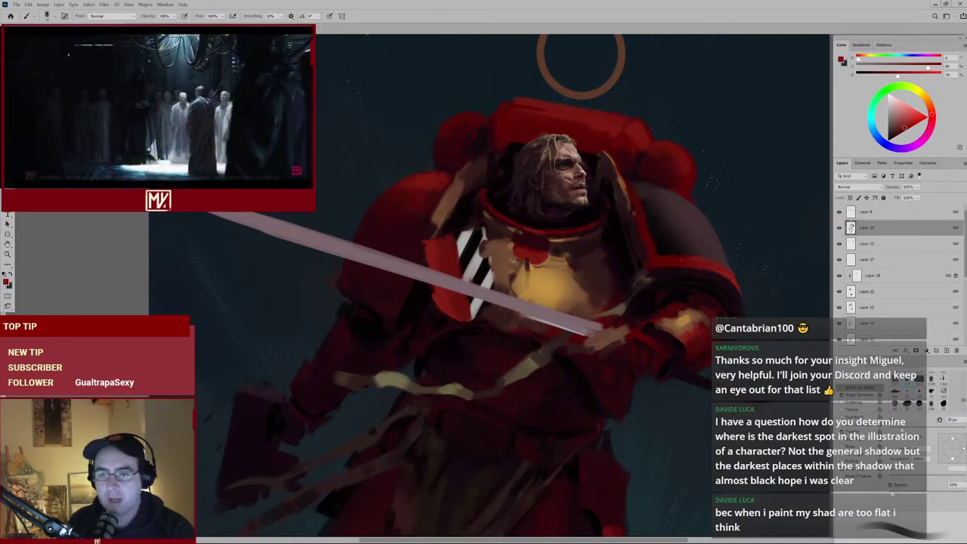
pyautogui.keyDown('alt'); pyautogui.click(583, 291); pyautogui.keyUp('alt')
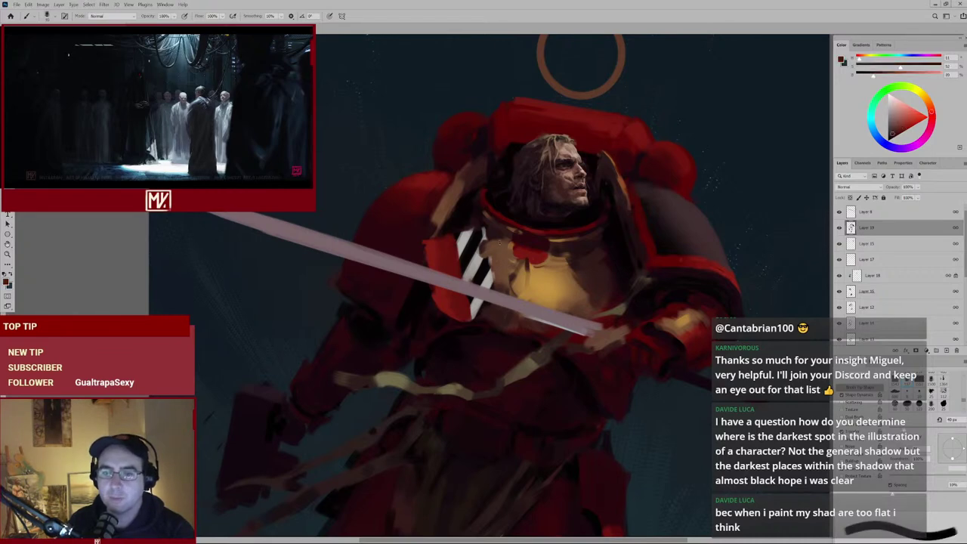
# Refine the red and striped shoulder panel behind the sword with sampled reds and greys, reducing the brush to 50 px.
pyautogui.scroll(-3, 583, 254)
pyautogui.scroll(1, 526, 299)
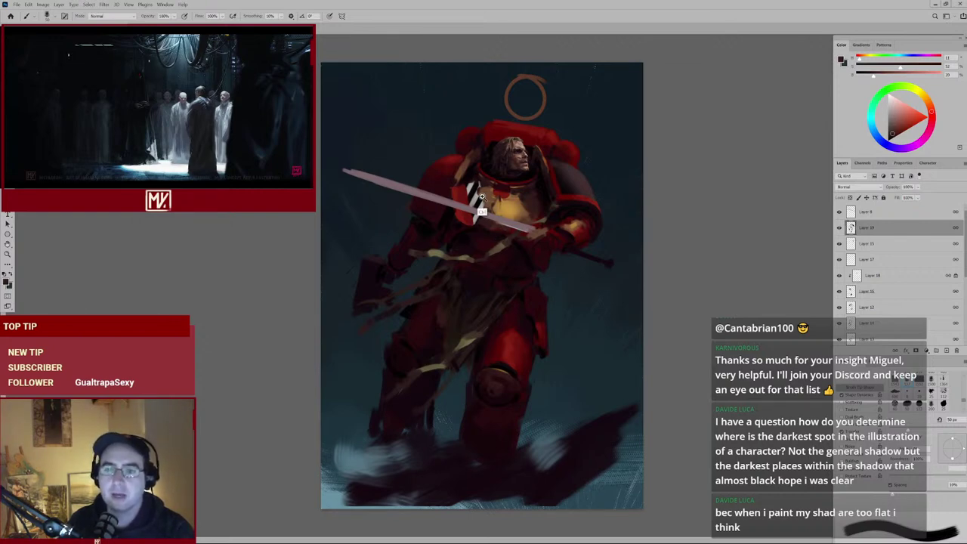
pyautogui.scroll(2, 483, 214)
pyautogui.keyDown('alt'); pyautogui.click(476, 250); pyautogui.keyUp('alt')
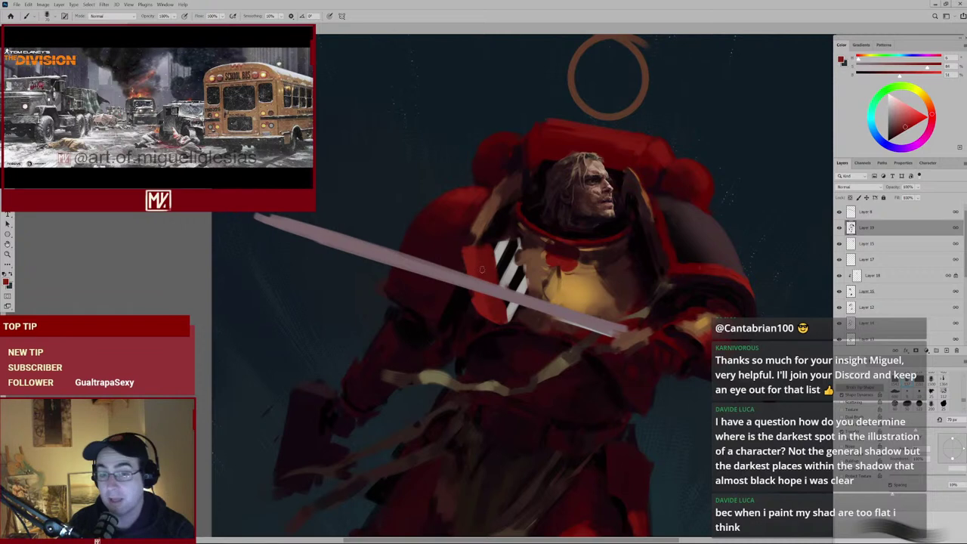
pyautogui.keyDown('alt'); pyautogui.click(484, 266); pyautogui.keyUp('alt')
pyautogui.keyDown('alt'); pyautogui.click(511, 322); pyautogui.keyUp('alt')
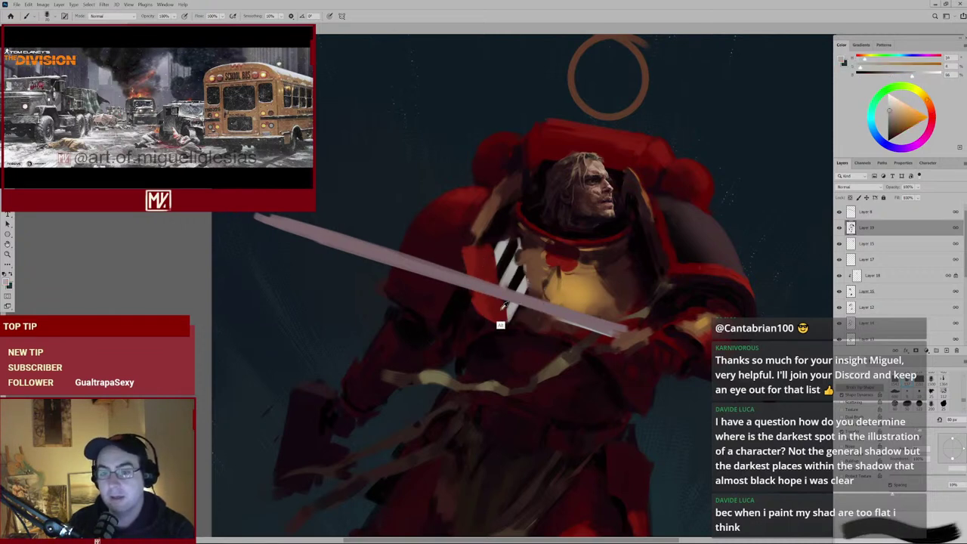
pyautogui.keyDown('alt'); pyautogui.click(506, 240); pyautogui.keyUp('alt')
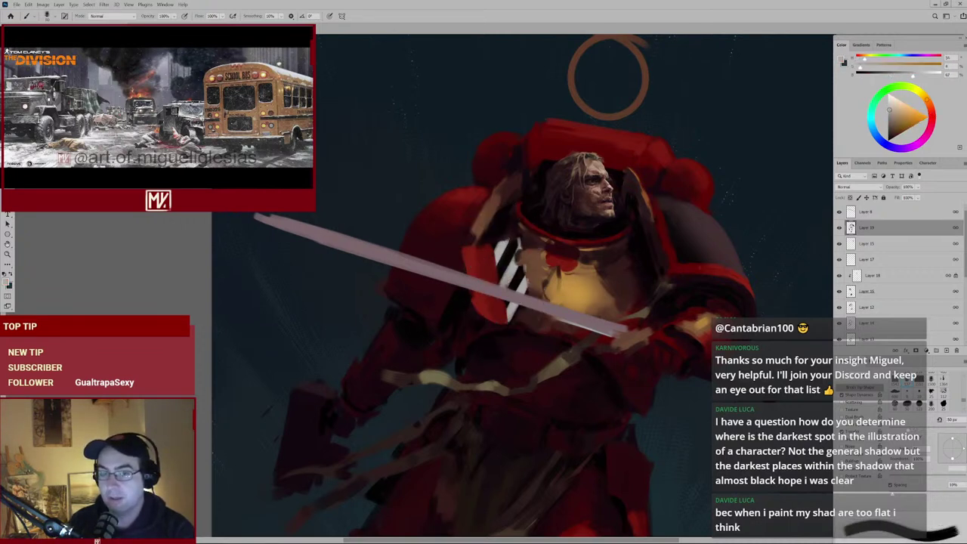
pyautogui.keyDown('alt'); pyautogui.click(495, 264); pyautogui.keyUp('alt')
pyautogui.keyDown('alt'); pyautogui.click(492, 269); pyautogui.keyUp('alt')
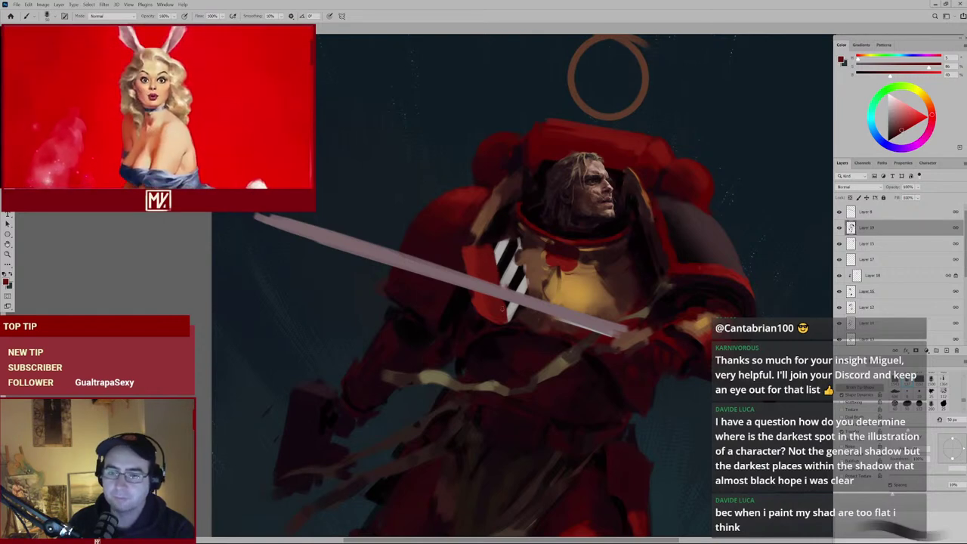
# Sample the near-black under the breastplate and refine the dark accents around the chest with a 60 px brush.
pyautogui.hotkey('ctrl', '-')
pyautogui.hotkey('ctrl', '-')
pyautogui.hotkey('ctrl', '-')
pyautogui.keyDown('ctrl'); pyautogui.click(489, 349); pyautogui.keyUp('ctrl')
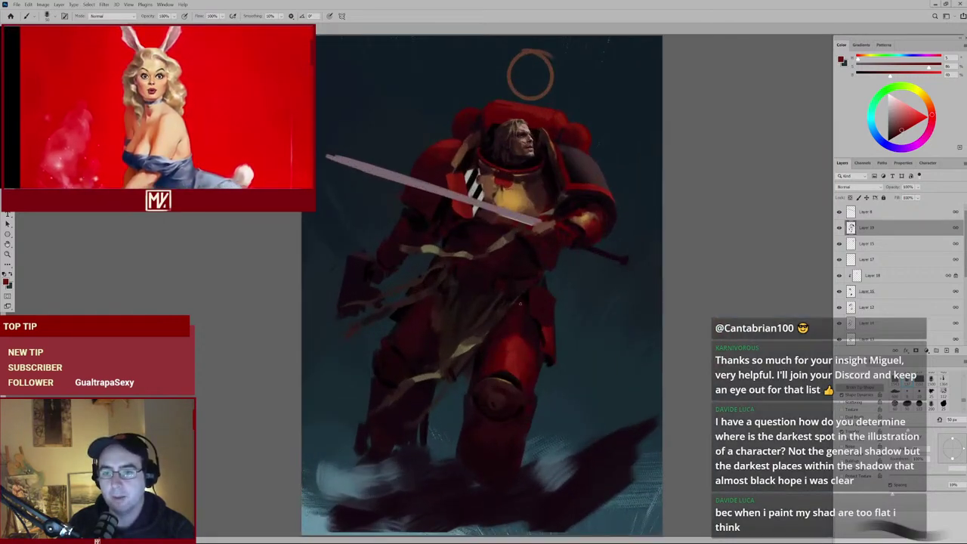
pyautogui.keyDown('ctrl'); pyautogui.click(513, 214); pyautogui.keyUp('ctrl')
pyautogui.keyDown('ctrl'); pyautogui.click(513, 217); pyautogui.keyUp('ctrl')
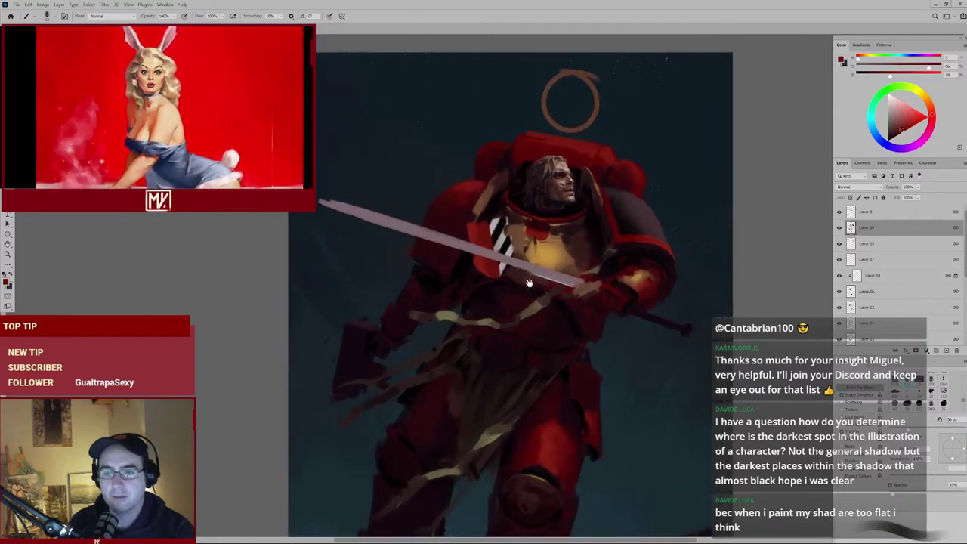
pyautogui.keyDown('ctrl'); pyautogui.click(502, 264); pyautogui.keyUp('ctrl')
pyautogui.keyDown('alt'); pyautogui.click(503, 300); pyautogui.keyUp('alt')
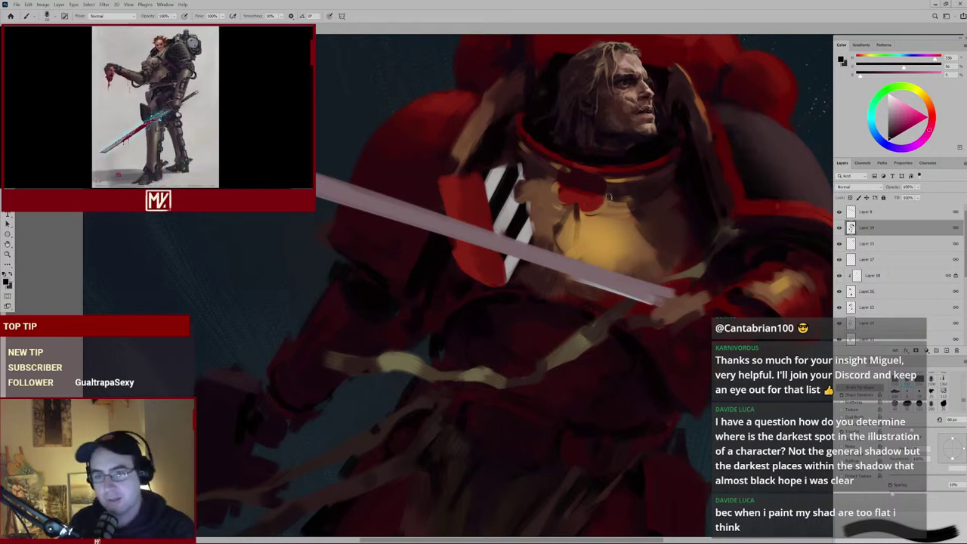
# Review the whole figure to examine how the dark accents read from the head to the legs.
pyautogui.scroll(-2, 587, 216)
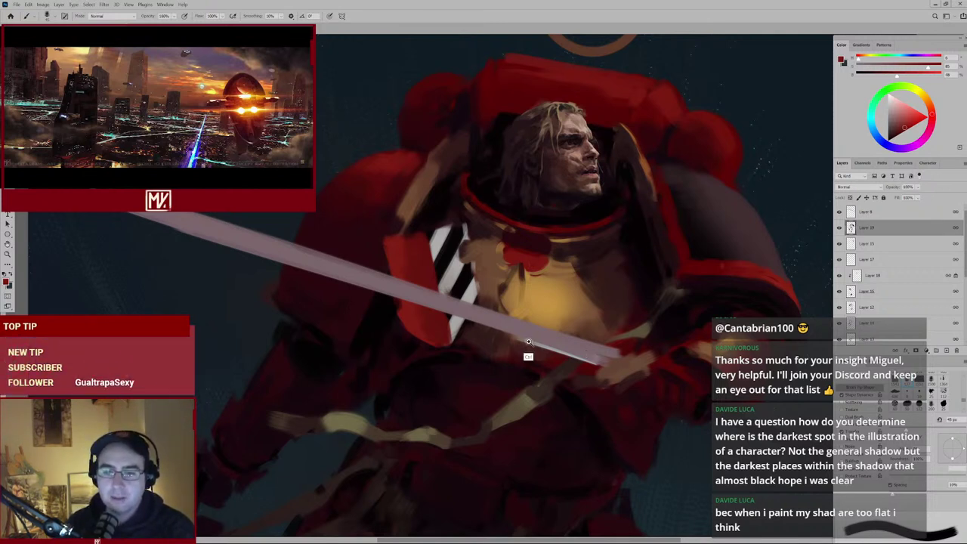
pyautogui.scroll(-5, 531, 346)
pyautogui.scroll(2, 516, 358)
pyautogui.moveTo(518, 356); pyautogui.dragTo(521, 289)
pyautogui.moveTo(509, 353); pyautogui.dragTo(525, 327)
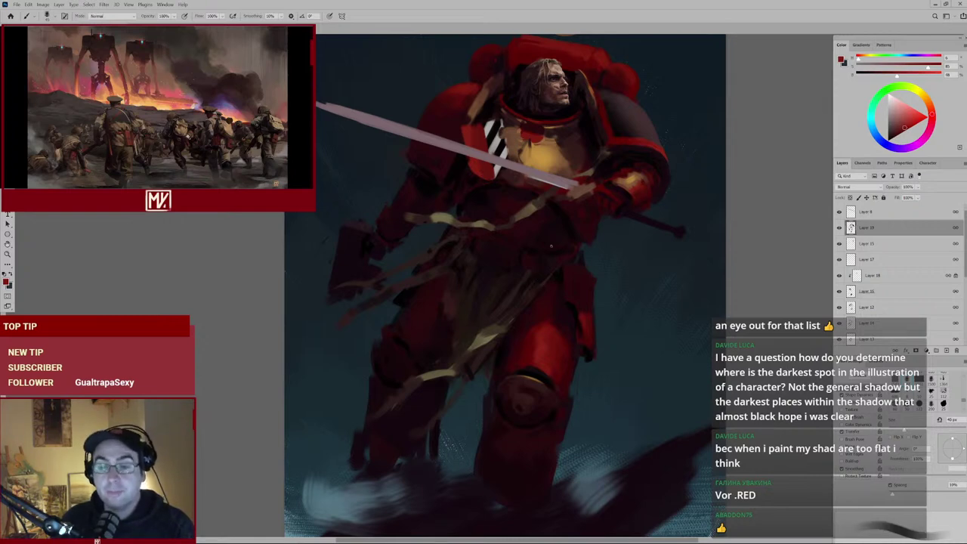
pyautogui.moveTo(574, 227)
pyautogui.mouseDown()
pyautogui.moveTo(541, 244)
pyautogui.moveTo(595, 289)
pyautogui.mouseUp()
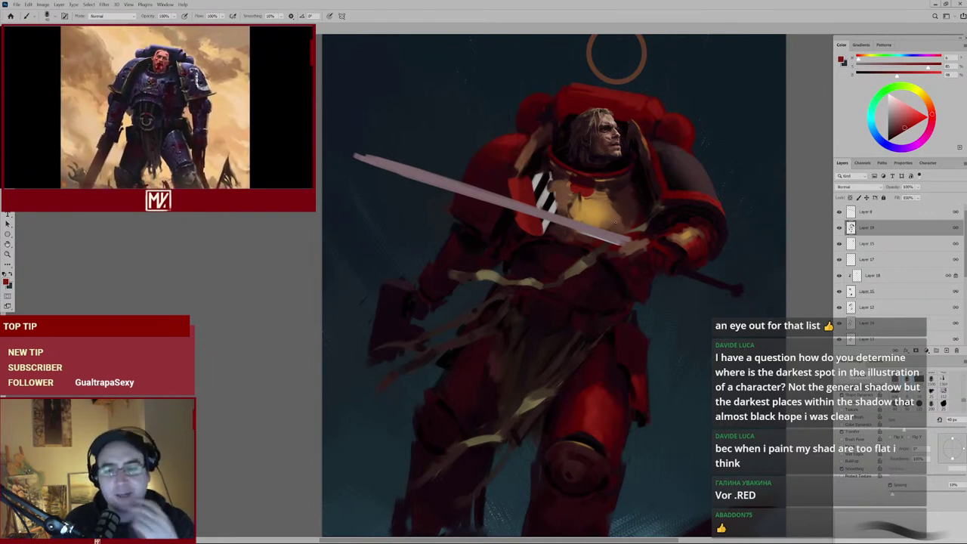
pyautogui.moveTo(539, 294); pyautogui.dragTo(467, 306)
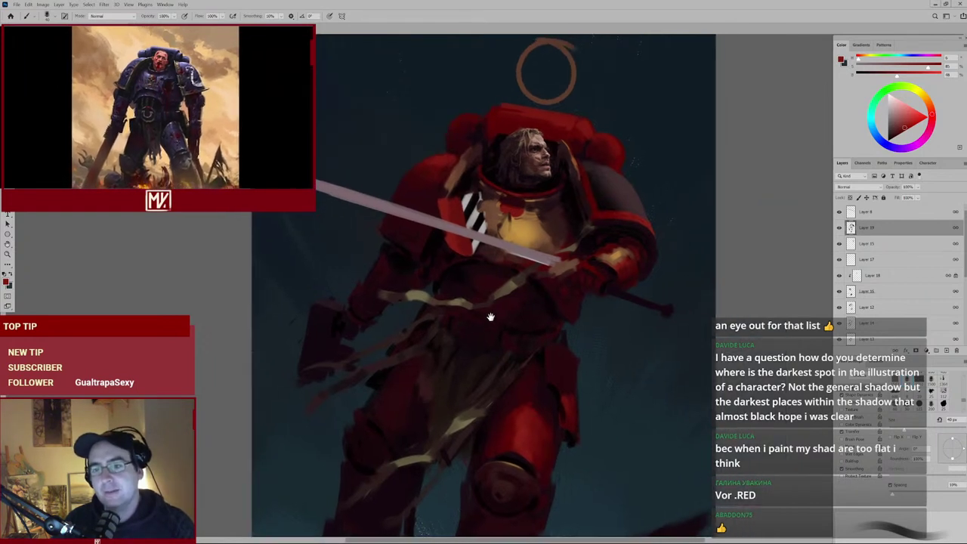
pyautogui.moveTo(574, 208); pyautogui.dragTo(582, 248)
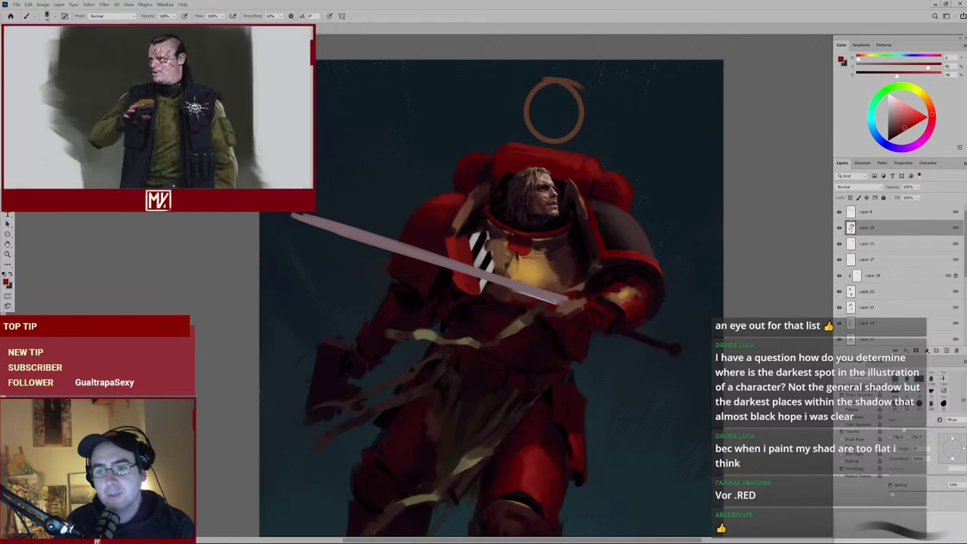
# Refine the collar rim below the face with sampled near-black and dark red, using a 45 px brush.
pyautogui.scroll(2, 475, 227)
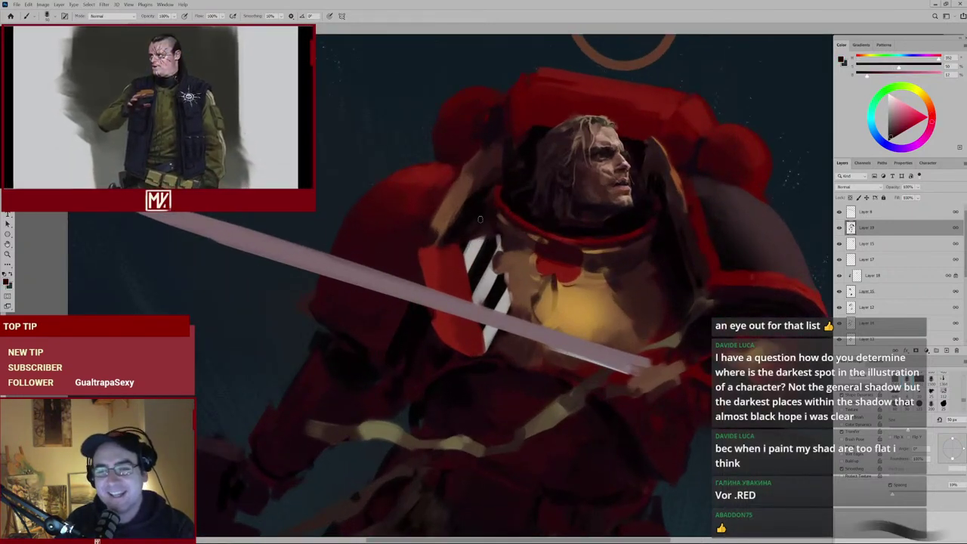
pyautogui.keyDown('alt'); pyautogui.click(644, 243); pyautogui.keyUp('alt')
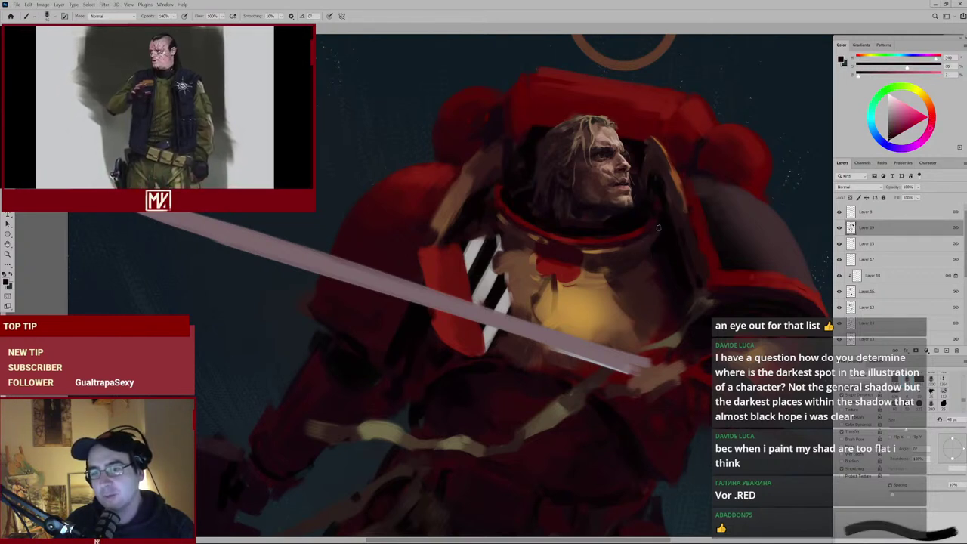
pyautogui.keyDown('alt'); pyautogui.click(517, 212); pyautogui.keyUp('alt')
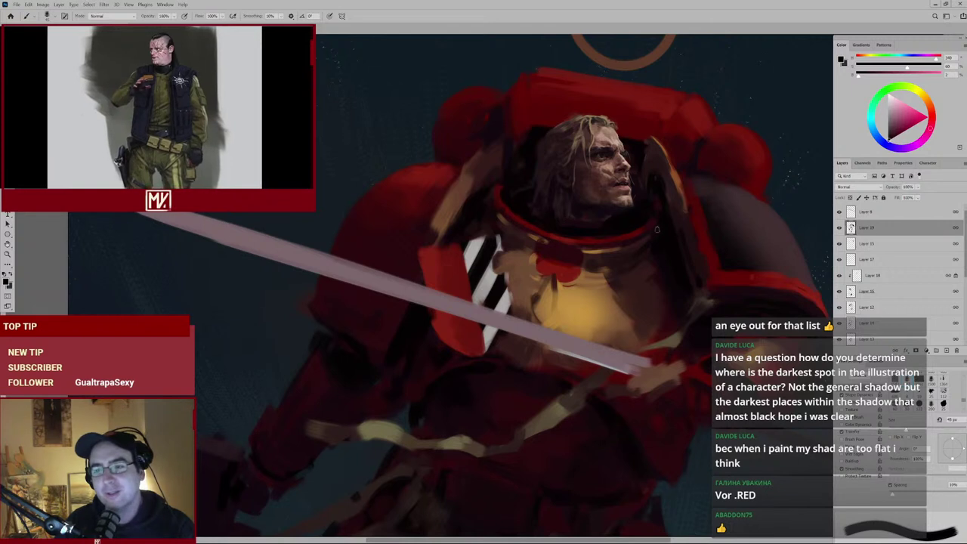
pyautogui.keyDown('alt'); pyautogui.click(630, 233); pyautogui.keyUp('alt')
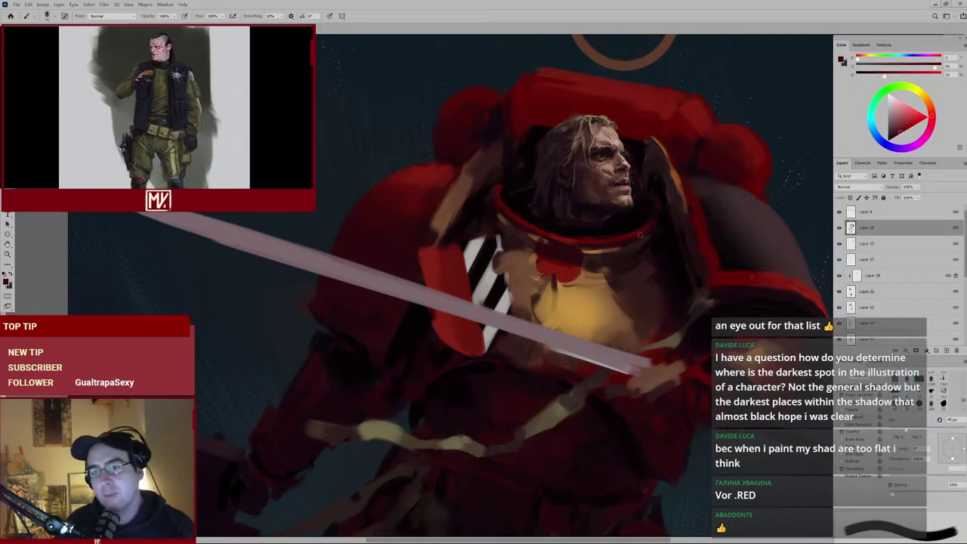
pyautogui.scroll(2, 584, 222)
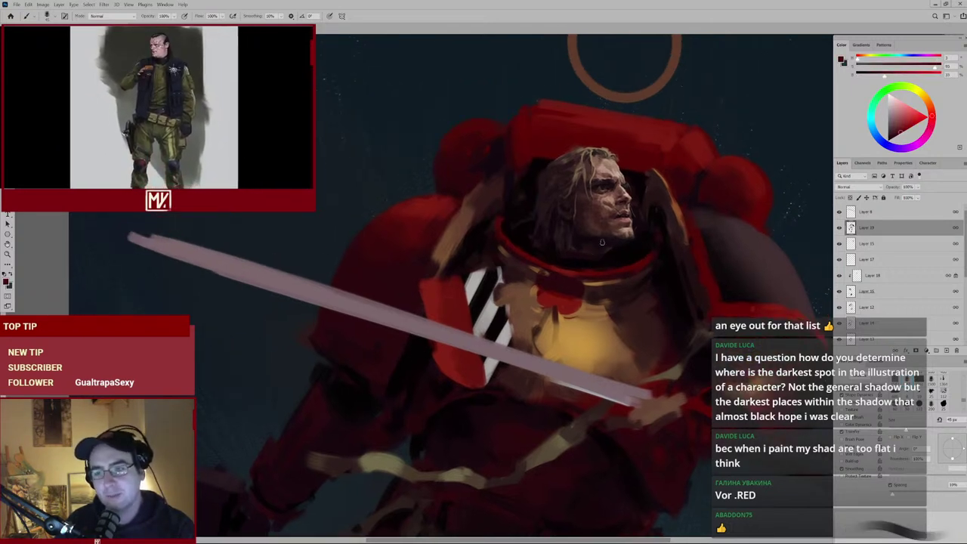
# Refine the collar edge below the chin and beside the gold-trimmed guard with sampled near-black and deep reds.
pyautogui.scroll(-4, 636, 270)
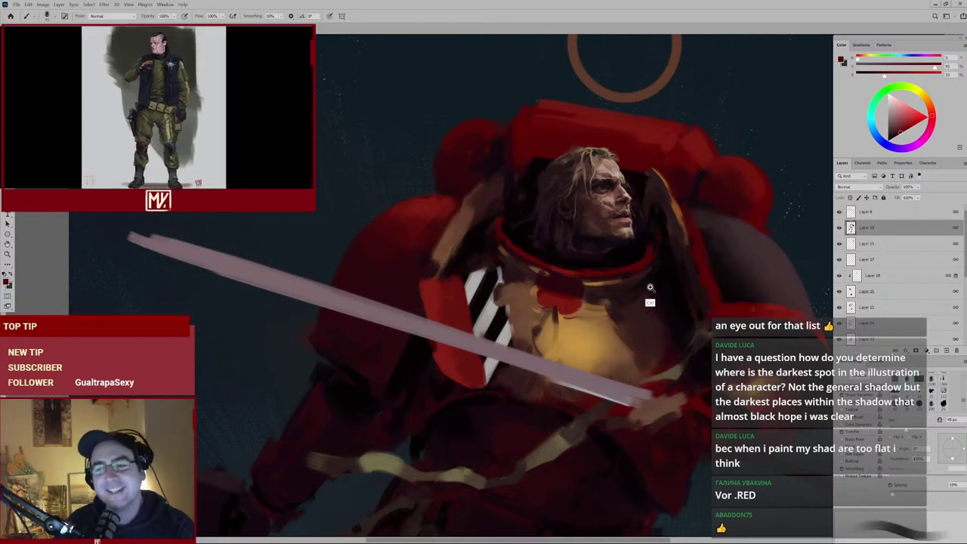
pyautogui.scroll(3, 623, 299)
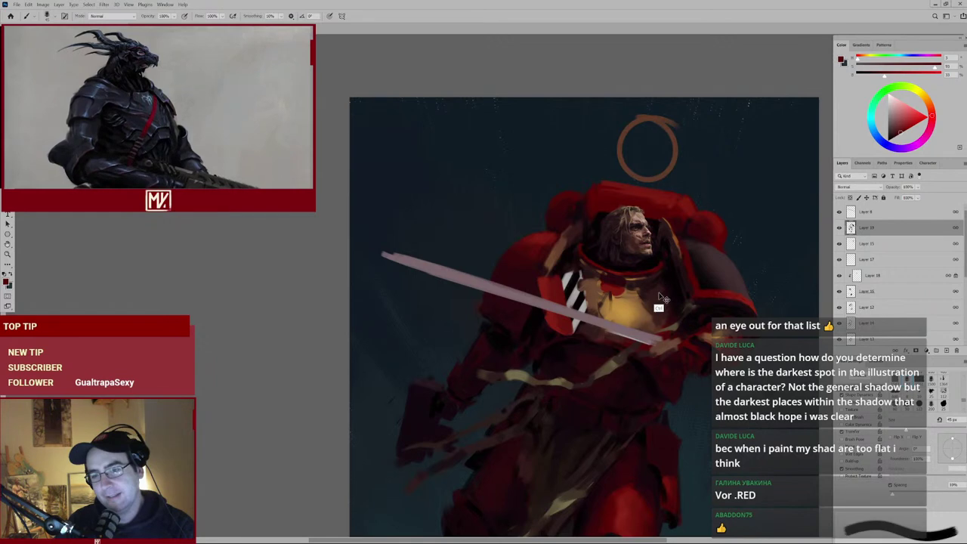
pyautogui.moveTo(595, 272); pyautogui.dragTo(602, 260)
pyautogui.scroll(3, 597, 246)
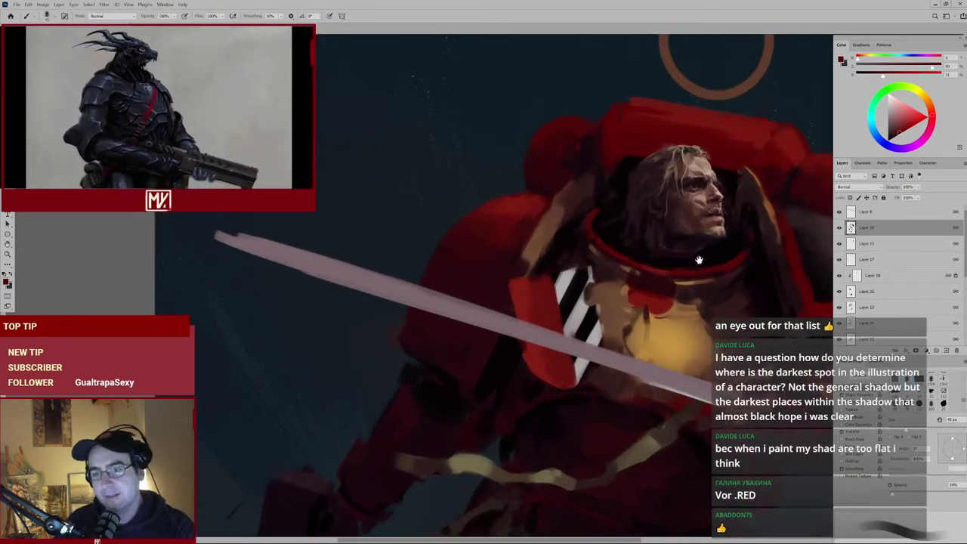
pyautogui.scroll(-1, 612, 218)
pyautogui.scroll(-1, 578, 274)
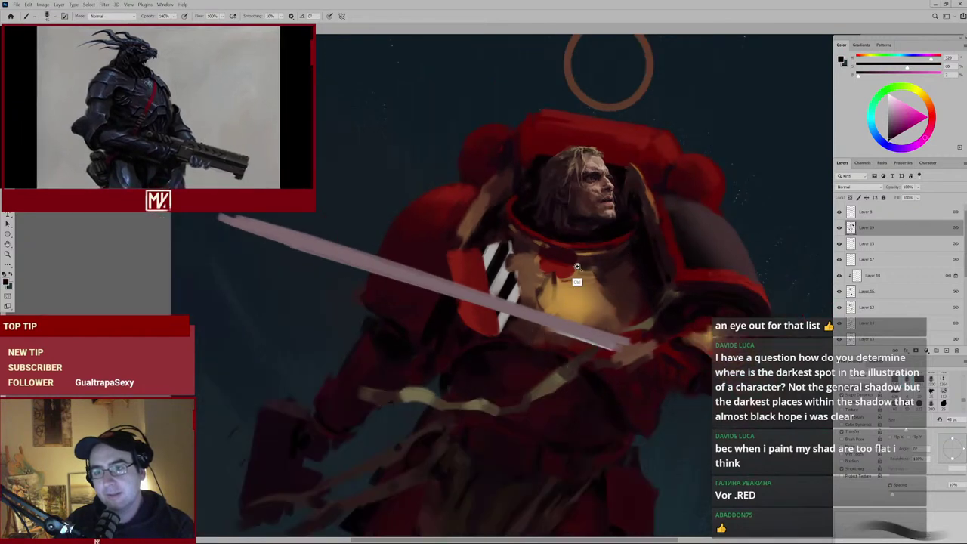
pyautogui.keyDown('alt'); pyautogui.click(625, 230); pyautogui.keyUp('alt')
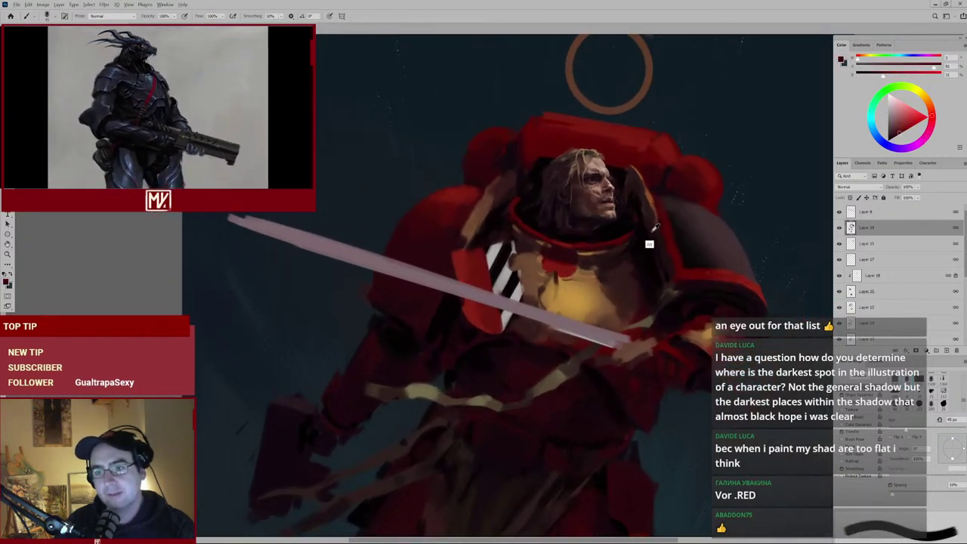
pyautogui.keyDown('alt'); pyautogui.click(631, 223); pyautogui.keyUp('alt')
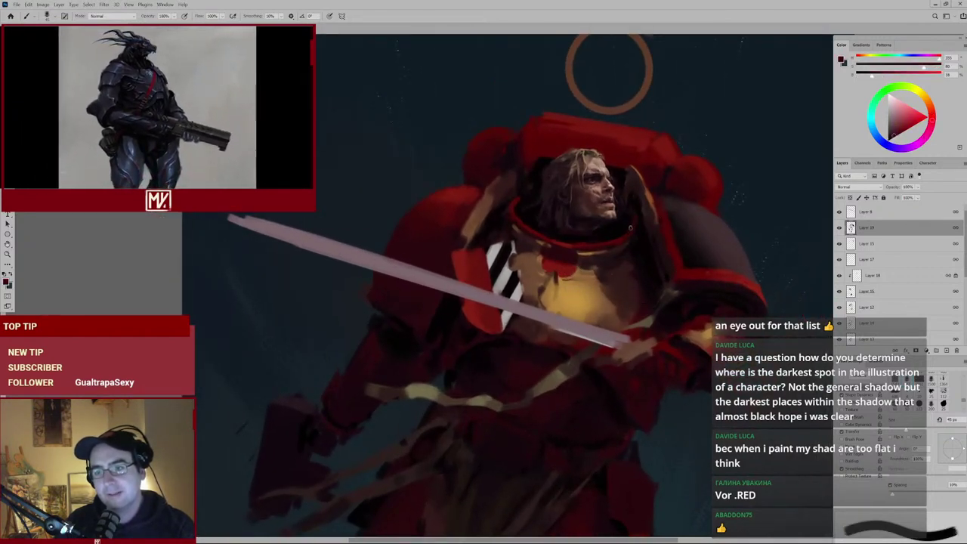
pyautogui.keyDown('alt'); pyautogui.click(627, 228); pyautogui.keyUp('alt')
pyautogui.moveTo(637, 240)
pyautogui.mouseDown()
pyautogui.moveTo(595, 268)
pyautogui.moveTo(649, 269)
pyautogui.mouseUp()
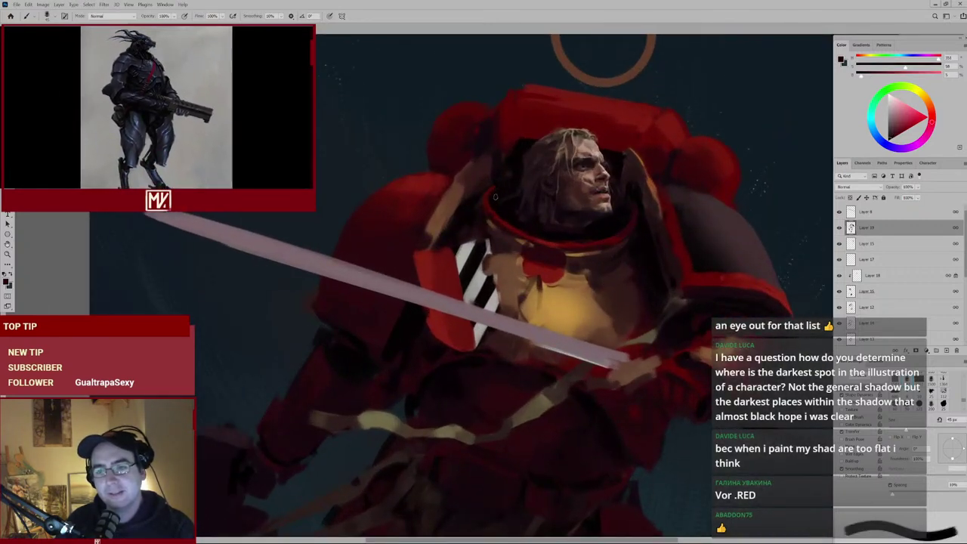
# Touch up the collar opening beneath the hair and chin, alternating sampled dark red and near-black.
pyautogui.keyDown('alt'); pyautogui.click(495, 190); pyautogui.keyUp('alt')
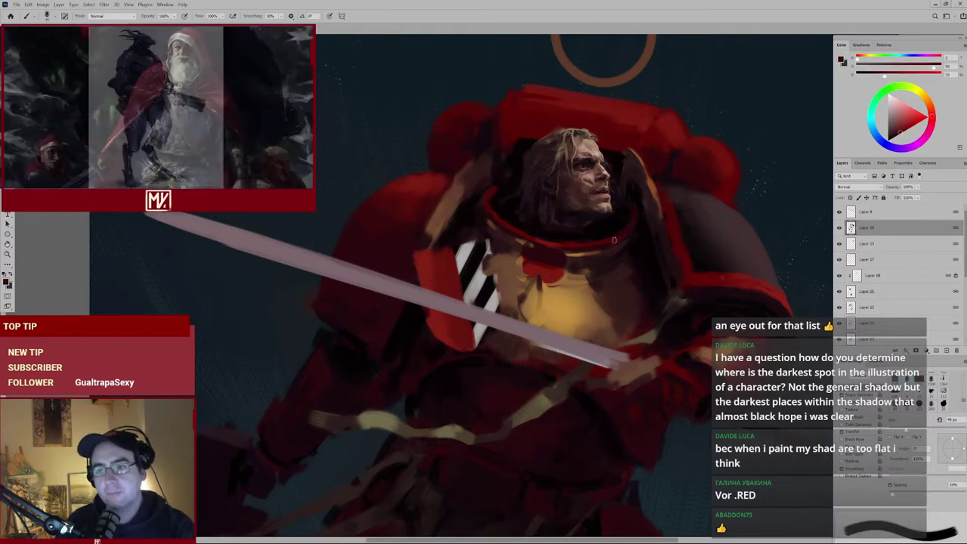
pyautogui.keyDown('alt'); pyautogui.click(573, 227); pyautogui.keyUp('alt')
pyautogui.keyDown('alt'); pyautogui.click(561, 225); pyautogui.keyUp('alt')
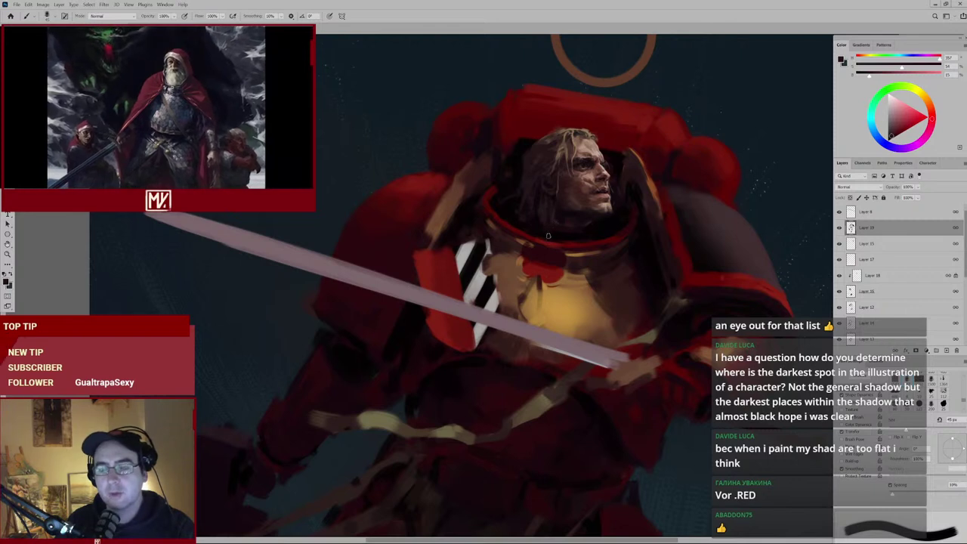
pyautogui.keyDown('alt'); pyautogui.click(500, 192); pyautogui.keyUp('alt')
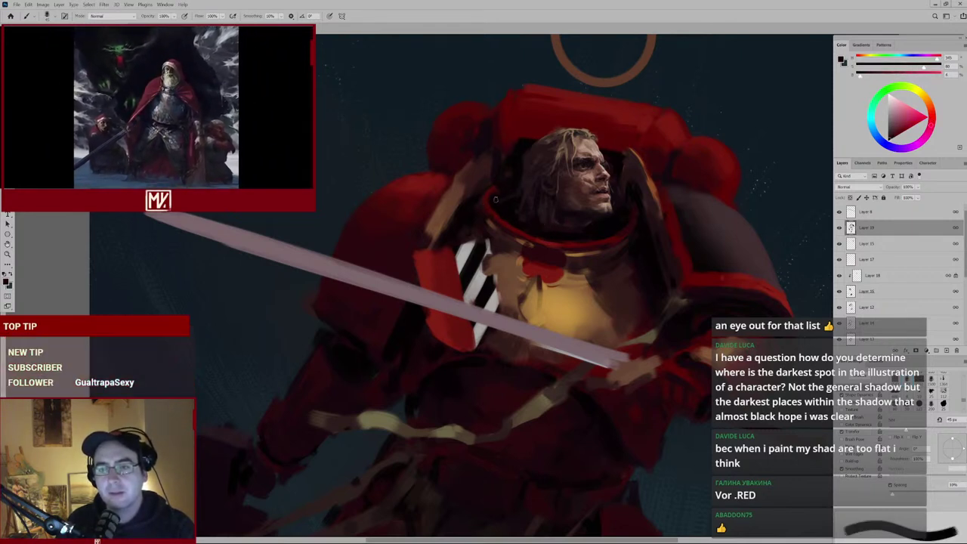
# Deepen the shadow between the hair and the collar with sampled near-blacks, reducing the brush to 35 px.
pyautogui.hotkey('ctrl', '-')
pyautogui.hotkey('ctrl', '-')
pyautogui.hotkey('ctrl', '-')
pyautogui.moveTo(486, 233); pyautogui.dragTo(532, 196)
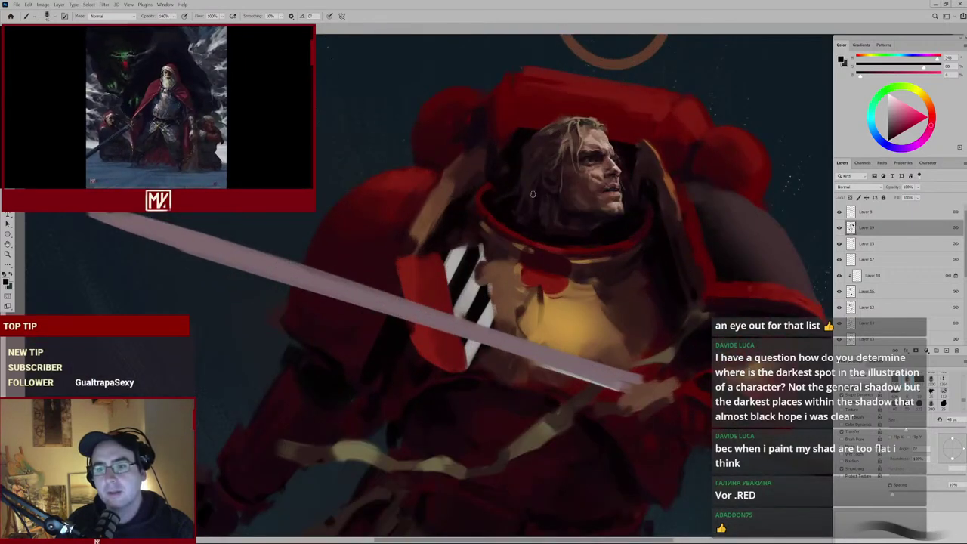
pyautogui.keyDown('alt'); pyautogui.click(497, 179); pyautogui.keyUp('alt')
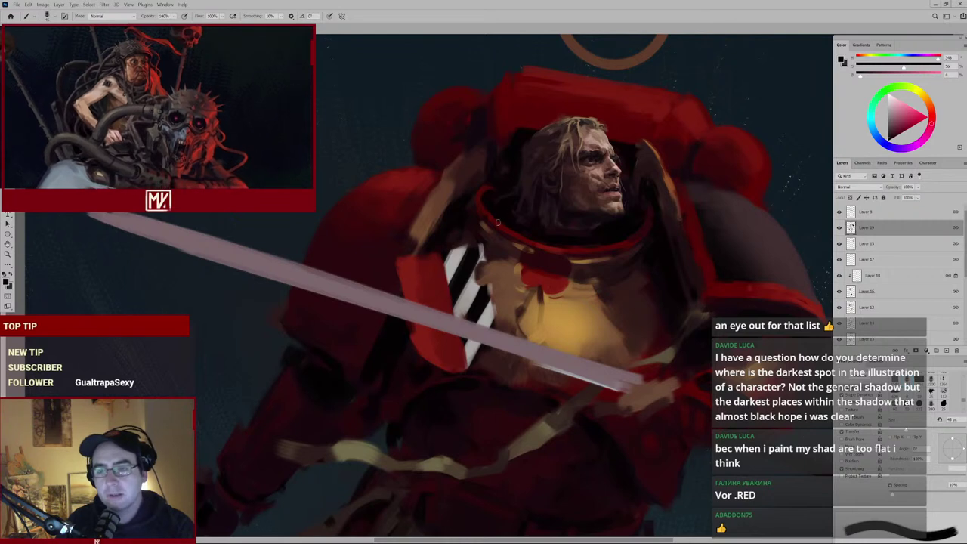
pyautogui.keyDown('alt'); pyautogui.click(604, 219); pyautogui.keyUp('alt')
pyautogui.keyDown('alt'); pyautogui.click(484, 189); pyautogui.keyUp('alt')
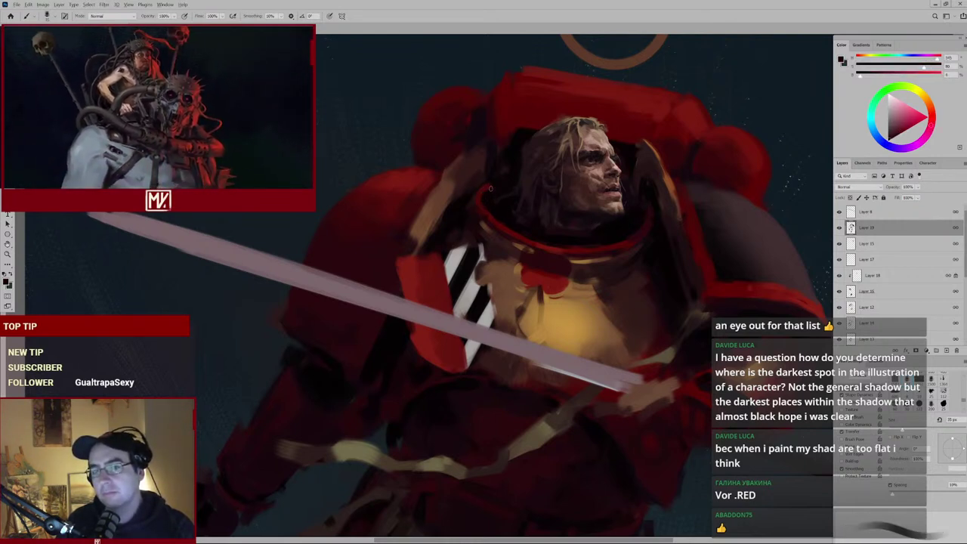
# Clean up the red collar rim beside the hair with sampled dark red and near-black.
pyautogui.press('h')
pyautogui.moveTo(493, 187); pyautogui.dragTo(592, 231)
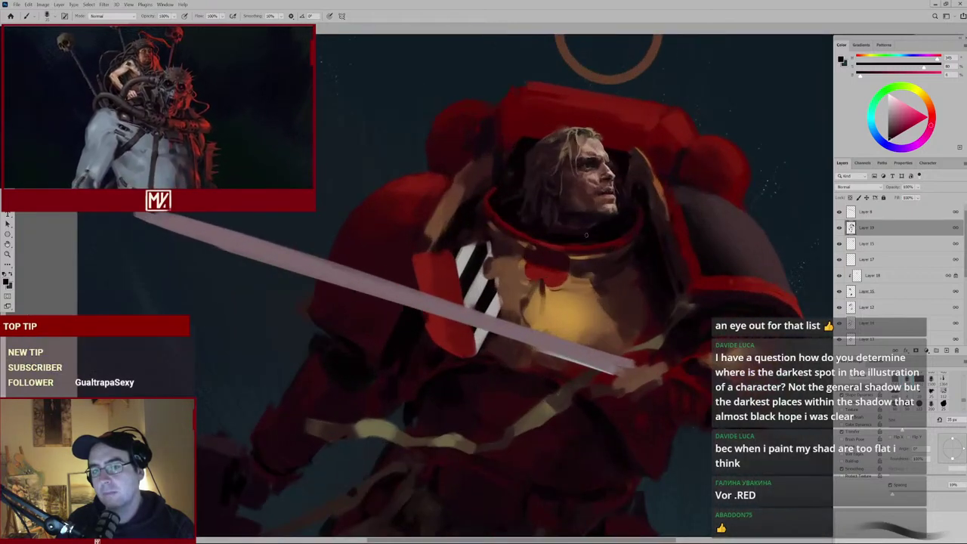
pyautogui.keyDown('alt'); pyautogui.click(500, 215); pyautogui.keyUp('alt')
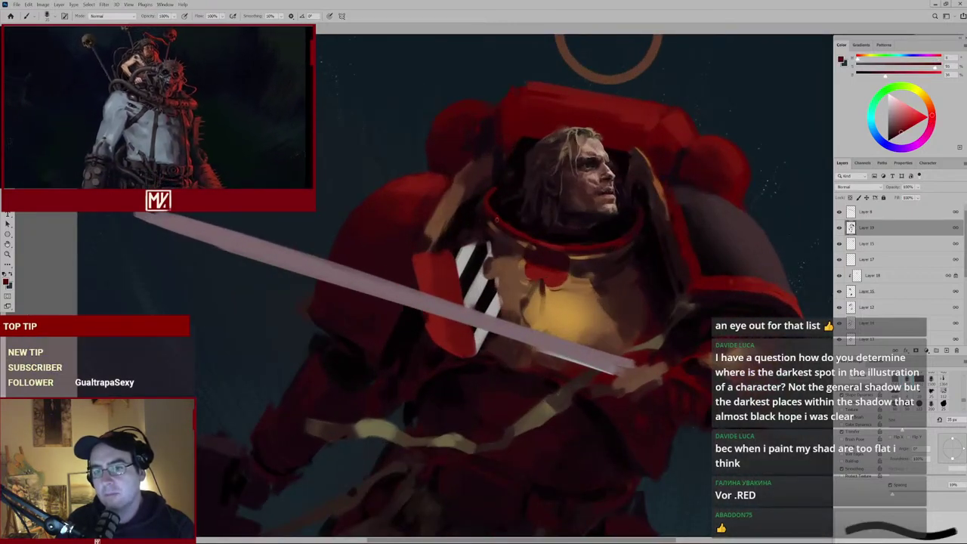
pyautogui.keyDown('alt'); pyautogui.click(498, 206); pyautogui.keyUp('alt')
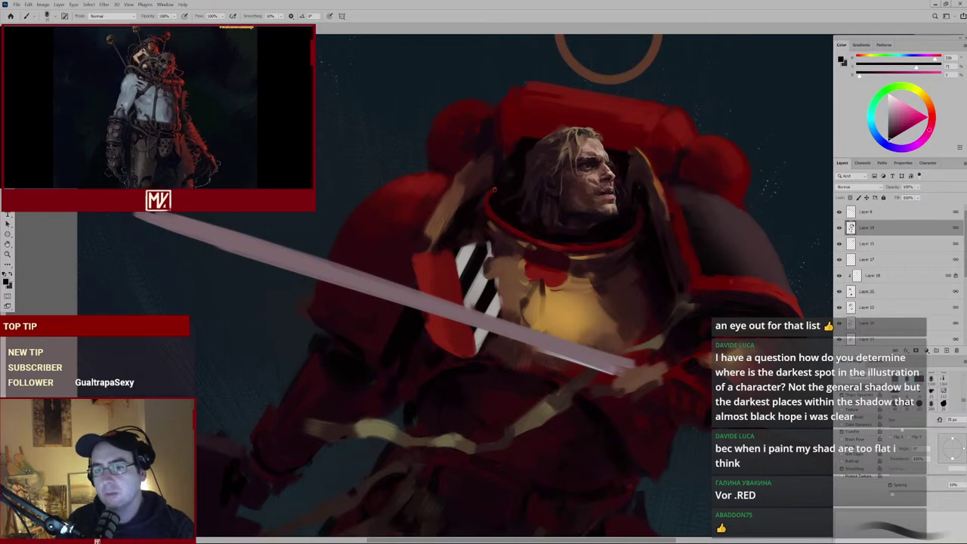
pyautogui.keyDown('alt'); pyautogui.click(498, 190); pyautogui.keyUp('alt')
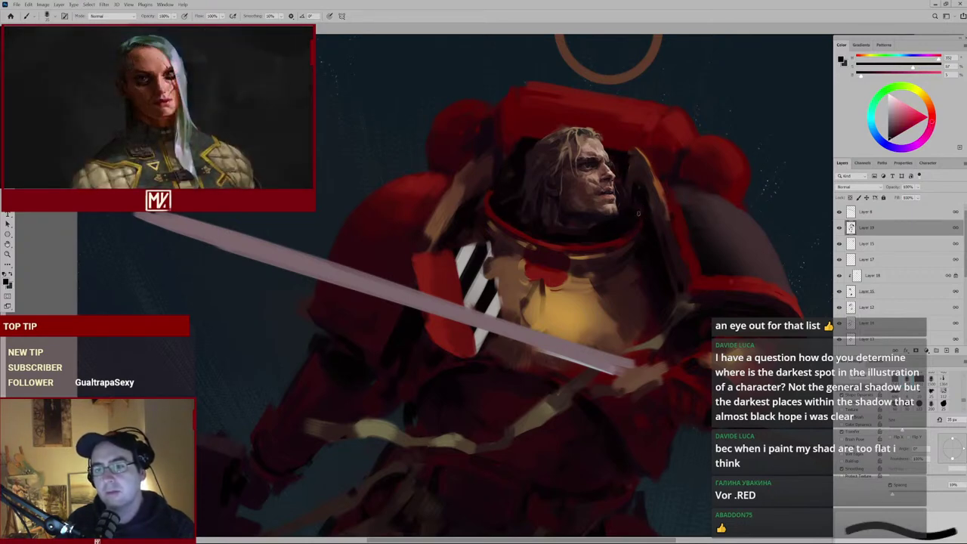
# Darken the inside of the collar under the chin with sampled near-black, using a 40 px brush.
pyautogui.hotkey('ctrl', '0')
pyautogui.scroll(3, 611, 279)
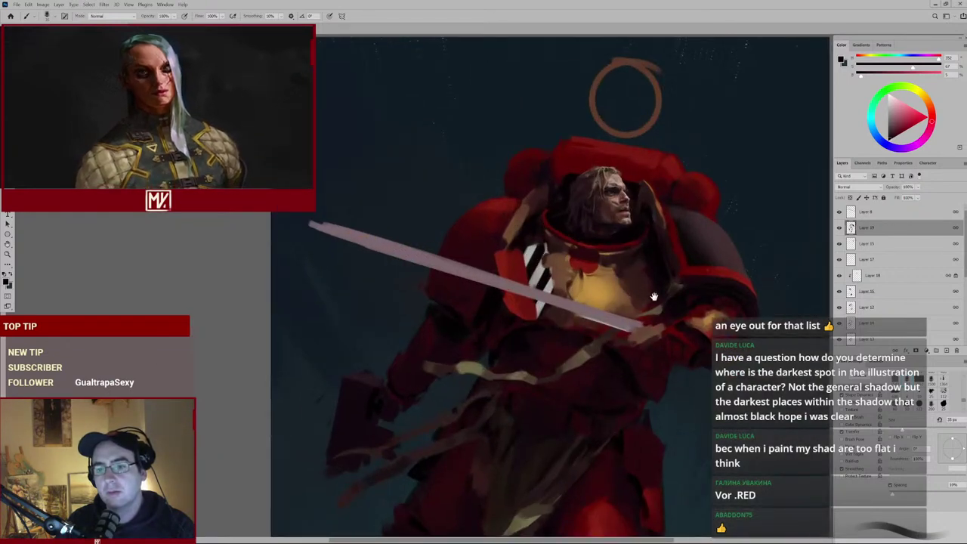
pyautogui.moveTo(654, 294); pyautogui.dragTo(616, 233)
pyautogui.scroll(1, 587, 202)
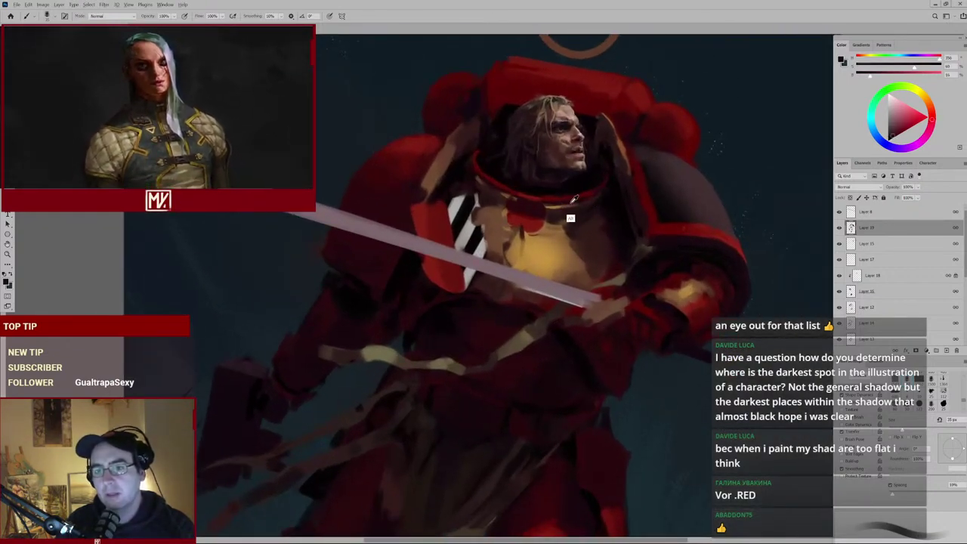
pyautogui.keyDown('alt'); pyautogui.click(585, 191); pyautogui.keyUp('alt')
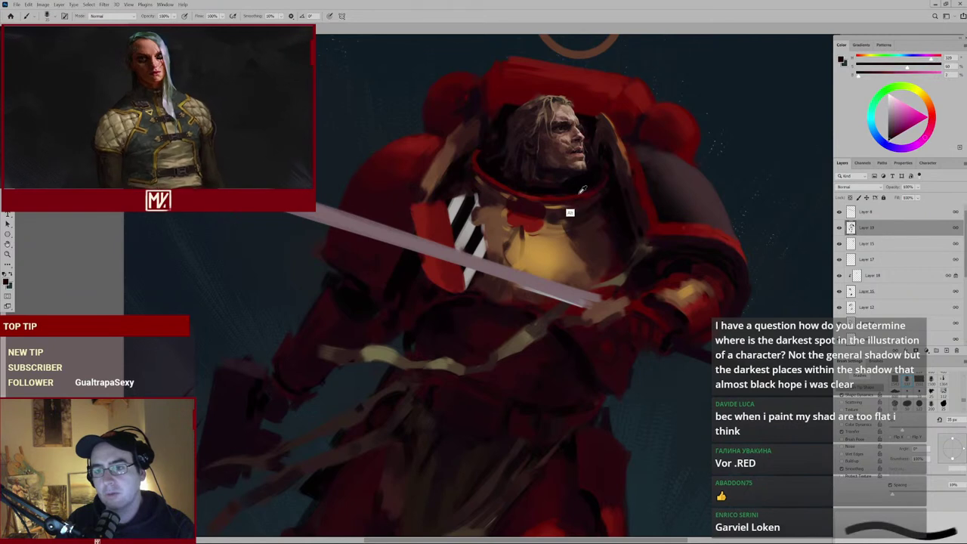
pyautogui.keyDown('alt'); pyautogui.click(583, 186); pyautogui.keyUp('alt')
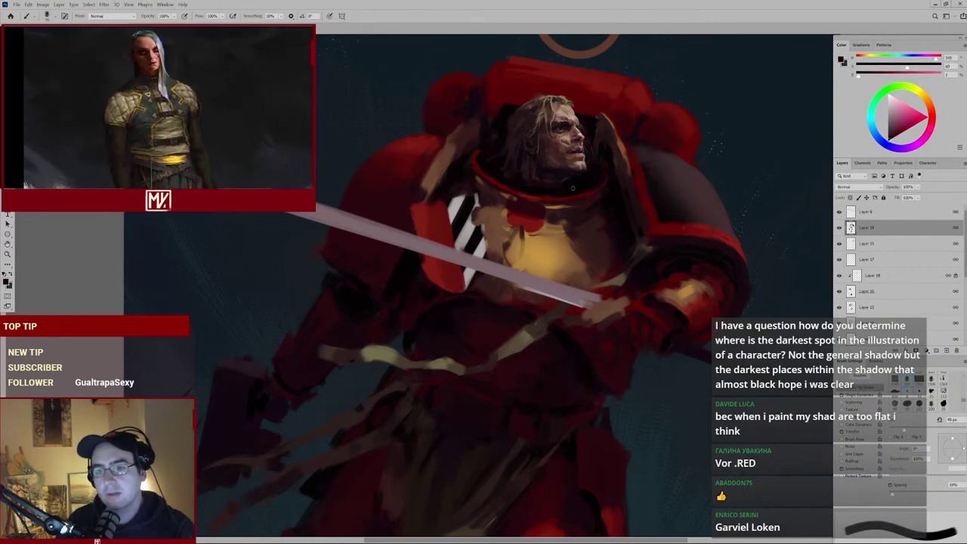
pyautogui.press('h')
pyautogui.moveTo(583, 185); pyautogui.dragTo(520, 228)
pyautogui.keyDown('alt'); pyautogui.click(488, 208); pyautogui.keyUp('alt')
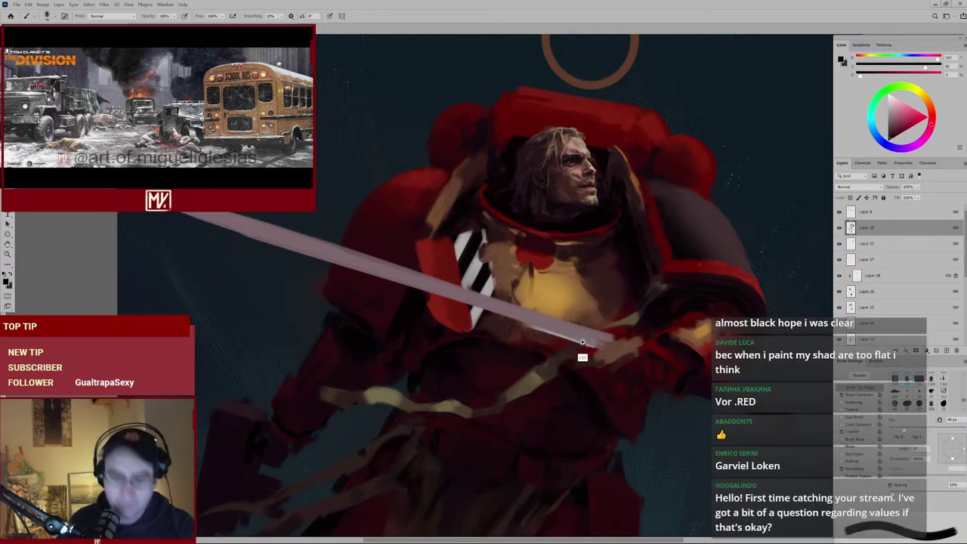
# Review the figure from head to knees to examine how the collar and chest values read.
pyautogui.scroll(-5, 580, 342)
pyautogui.scroll(3, 483, 272)
pyautogui.scroll(2, 463, 248)
pyautogui.scroll(1, 463, 248)
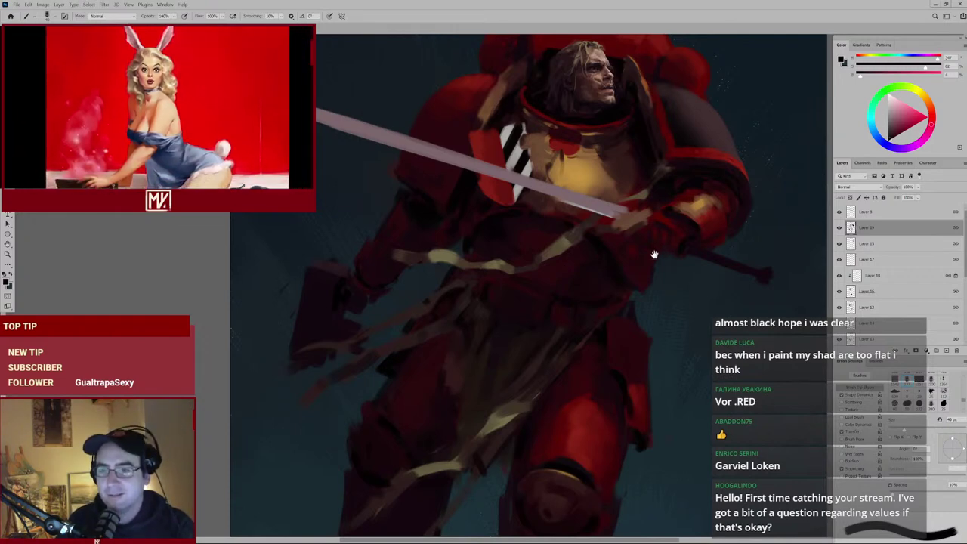
pyautogui.scroll(-1, 582, 324)
pyautogui.scroll(-3, 551, 324)
pyautogui.scroll(3, 561, 311)
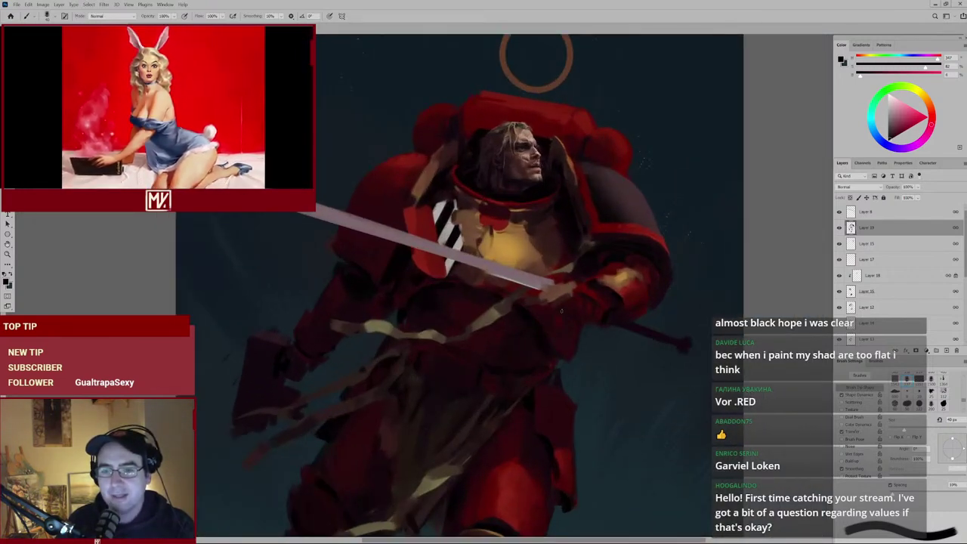
pyautogui.moveTo(470, 297); pyautogui.dragTo(518, 283)
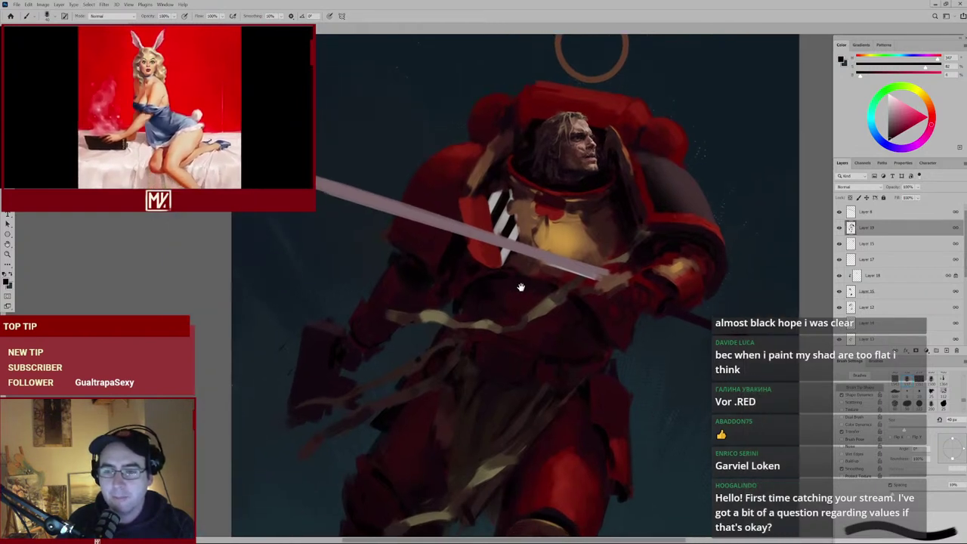
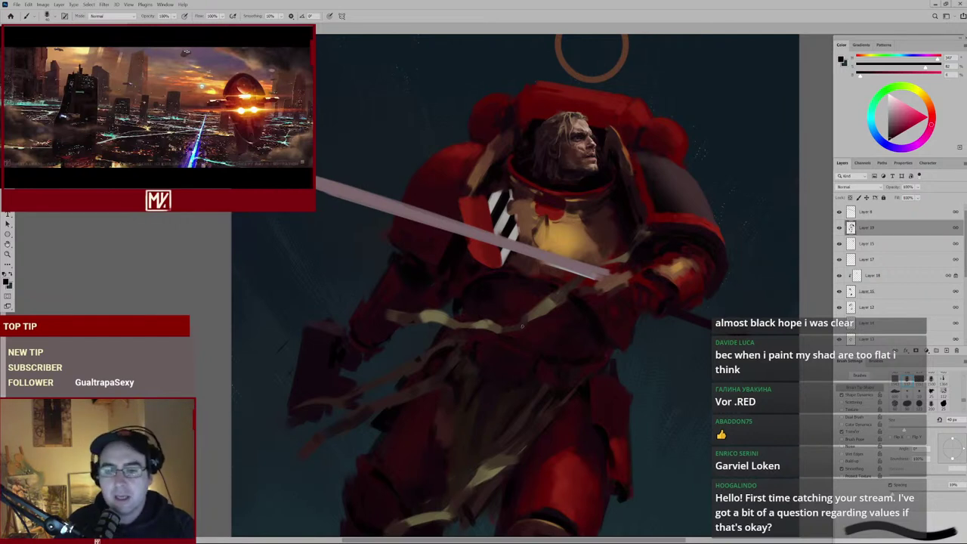
# Sample the dark red of the abdomen and touch up the waist armour below the sword with it.
pyautogui.hotkey('ctrl', '0')
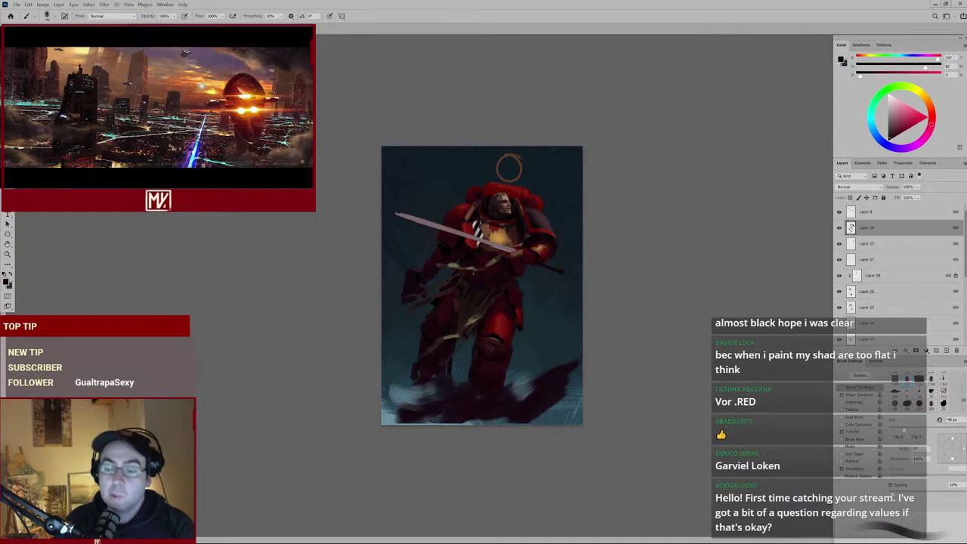
pyautogui.scroll(3, 492, 276)
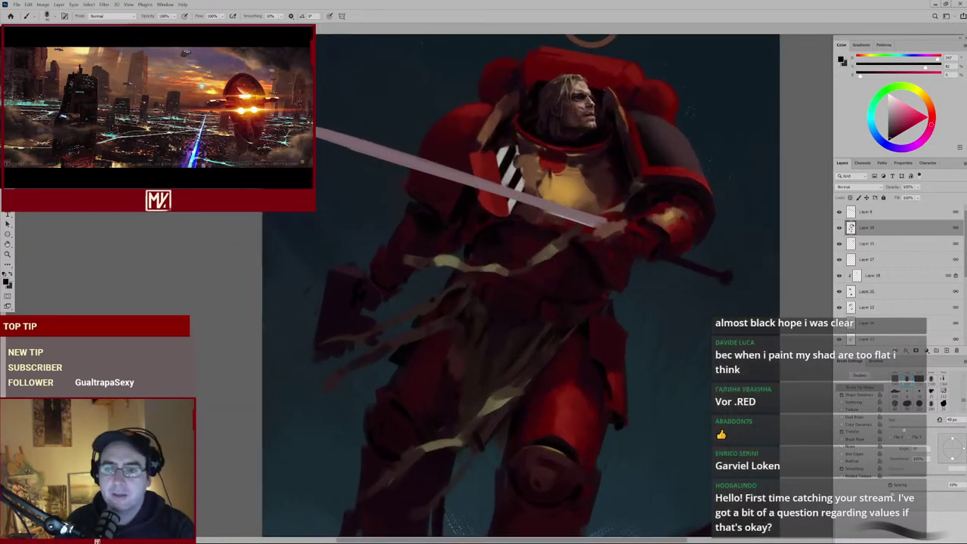
pyautogui.keyDown('alt'); pyautogui.click(533, 270); pyautogui.keyUp('alt')
pyautogui.keyDown('alt'); pyautogui.click(527, 273); pyautogui.keyUp('alt')
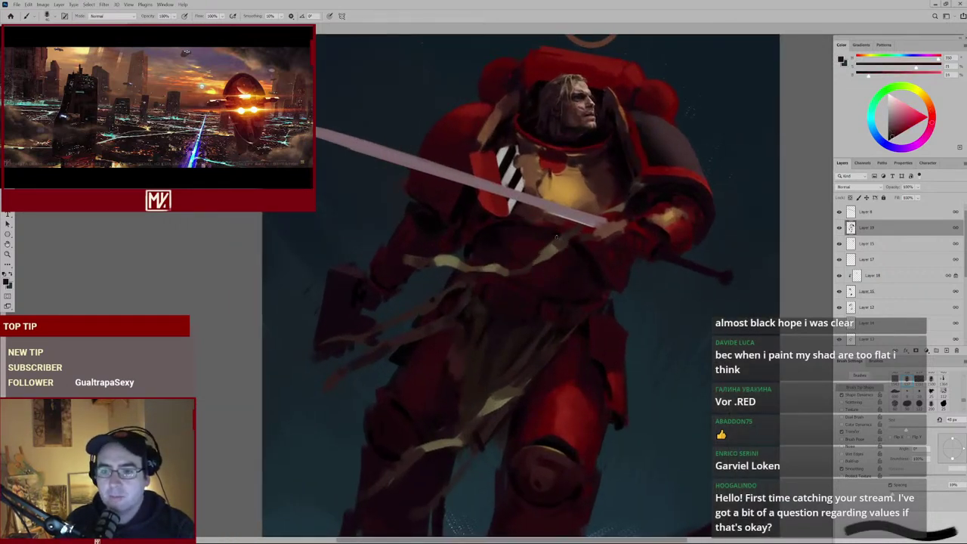
pyautogui.scroll(-3, 553, 237)
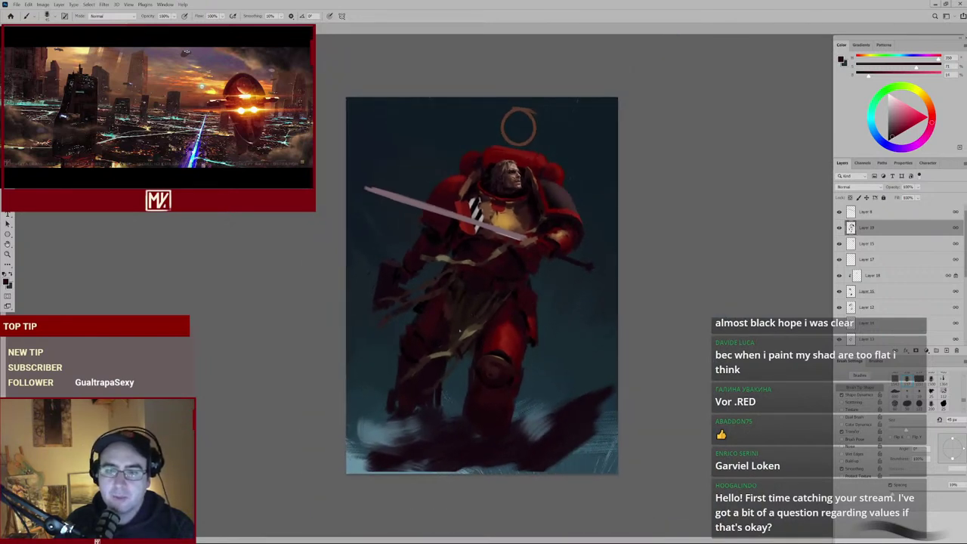
# Darken the abdomen and hip armour below the sword with sampled near-black and dark red, using an 80 px brush.
pyautogui.scroll(1, 462, 332)
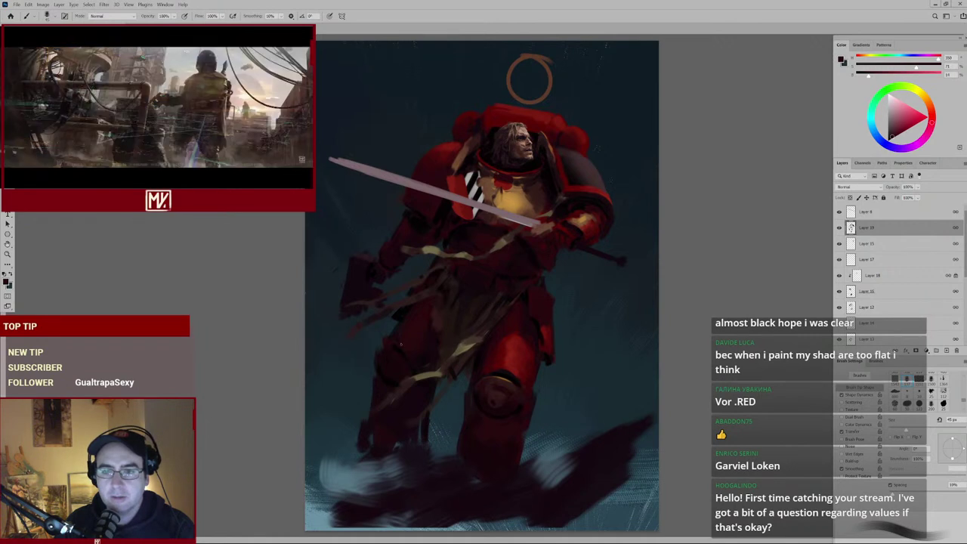
pyautogui.press('[')
pyautogui.press('[')
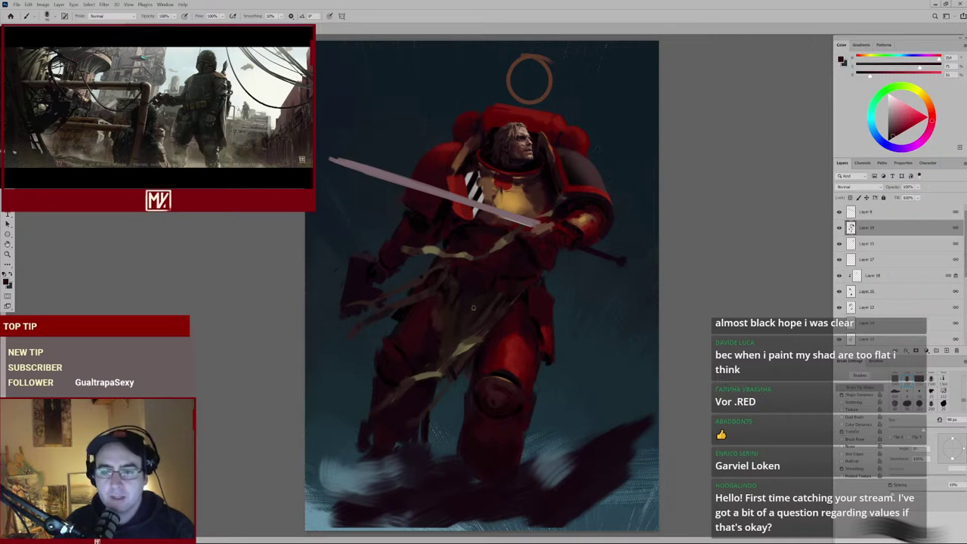
pyautogui.scroll(1, 486, 296)
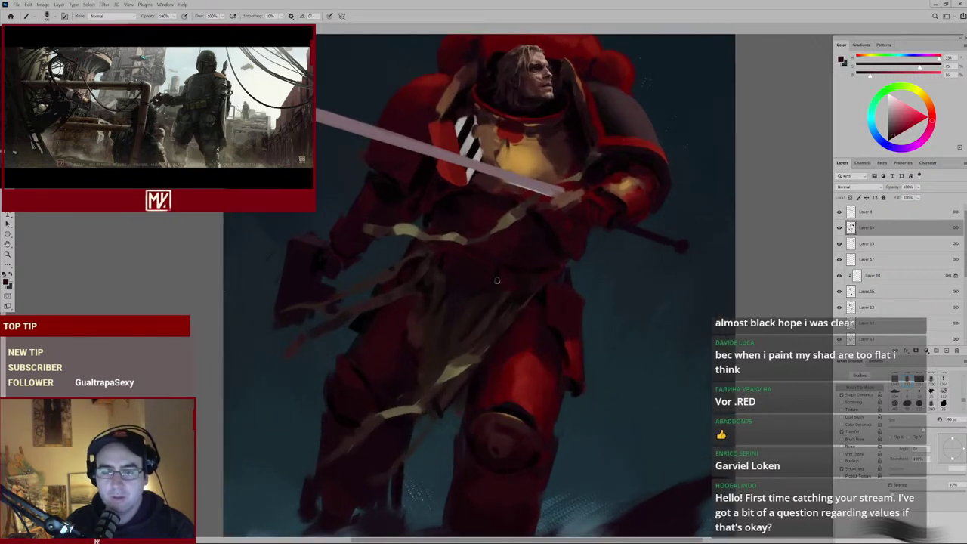
pyautogui.scroll(-2, 532, 262)
pyautogui.scroll(2, 492, 297)
pyautogui.moveTo(503, 206); pyautogui.dragTo(499, 236)
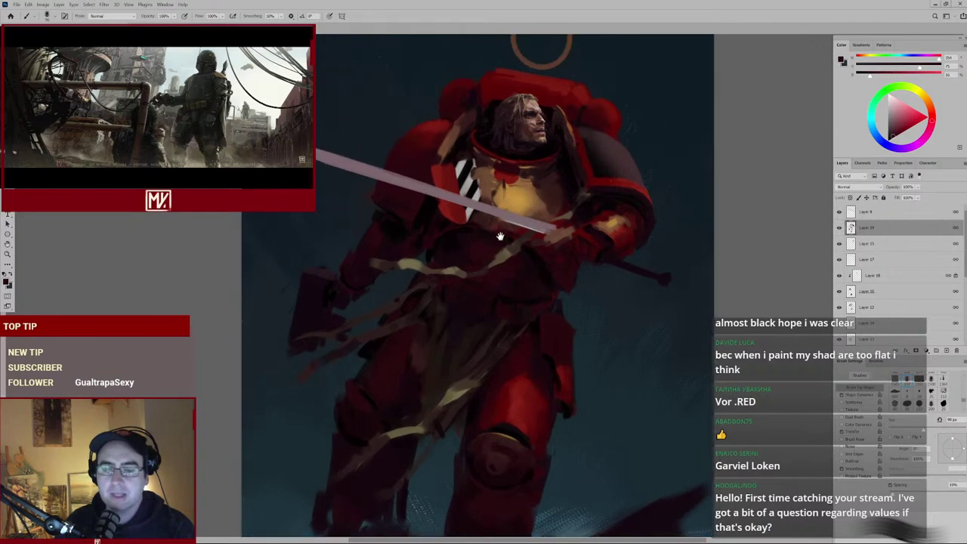
pyautogui.keyDown('alt'); pyautogui.click(531, 267); pyautogui.keyUp('alt')
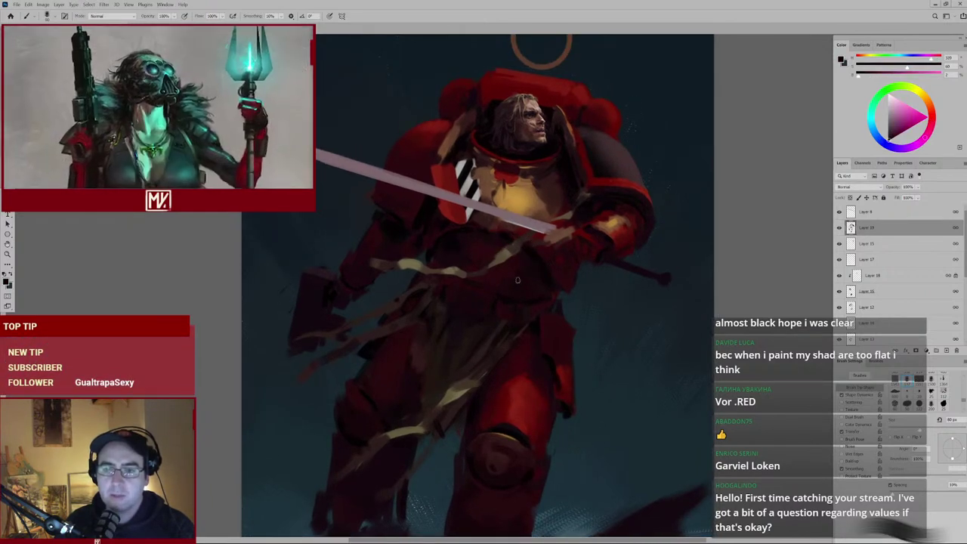
pyautogui.keyDown('alt'); pyautogui.click(551, 272); pyautogui.keyUp('alt')
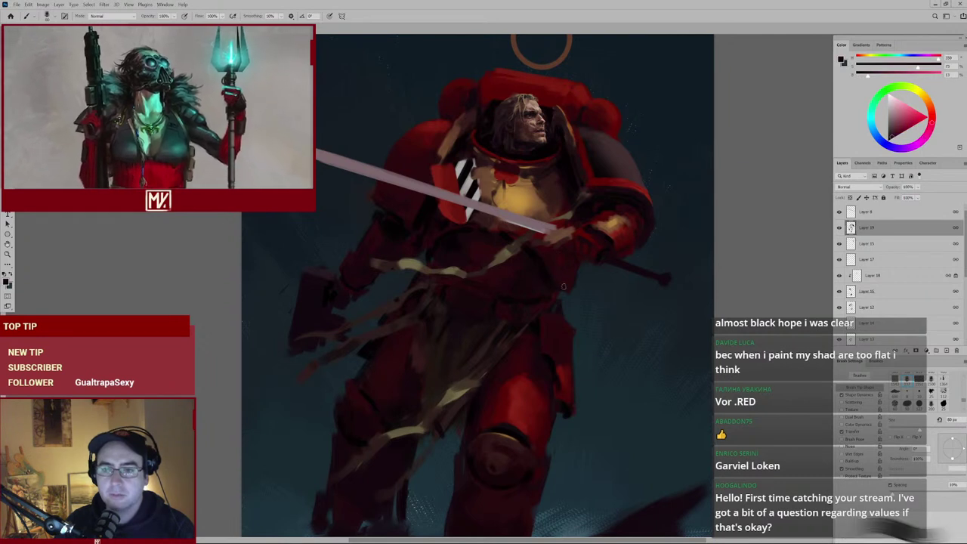
# Deepen the shadows on the rear thigh and beside the hanging cloth with sampled near-black, using a 125 px brush.
pyautogui.hotkey('ctrl', '-')
pyautogui.hotkey('ctrl', '-')
pyautogui.hotkey('ctrl', '-')
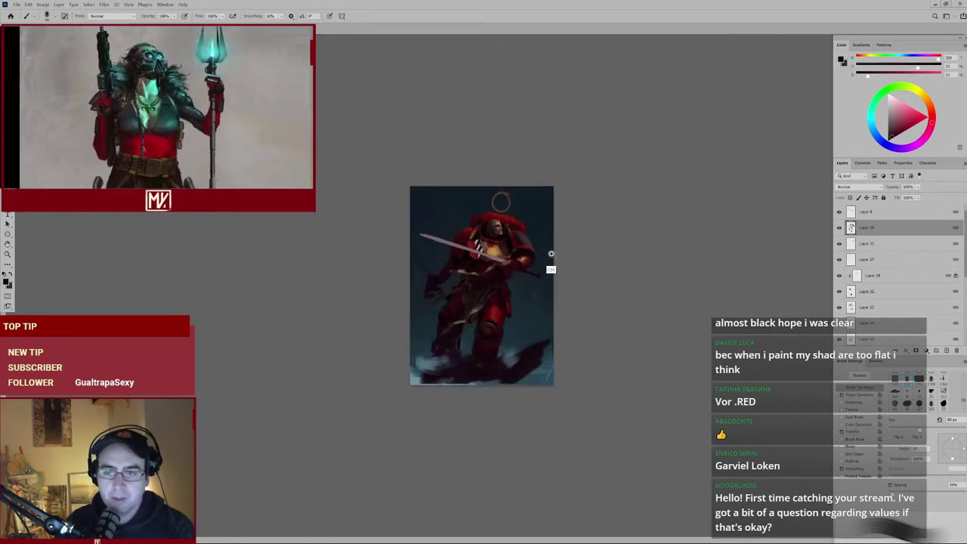
pyautogui.hotkey('ctrl', '+')
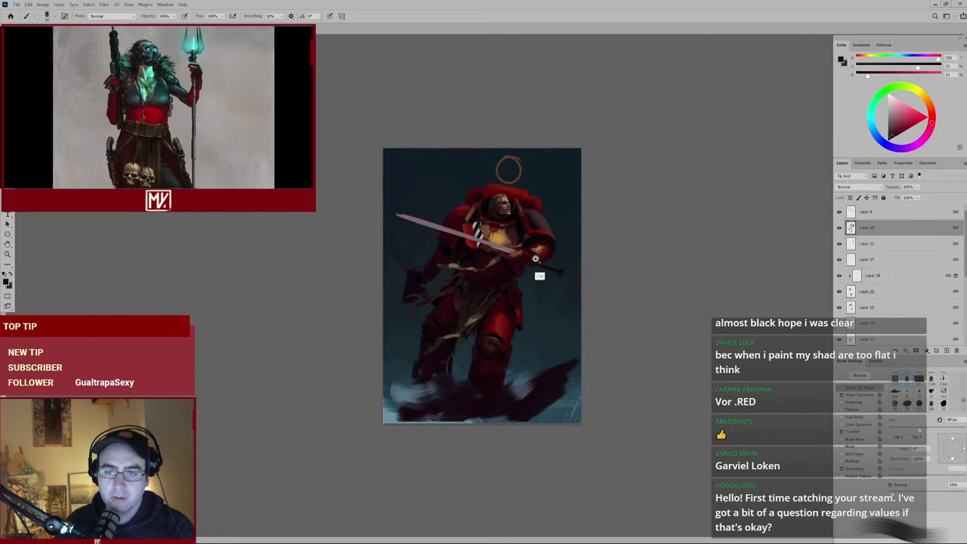
pyautogui.hotkey('ctrl', '+')
pyautogui.hotkey('ctrl', '+')
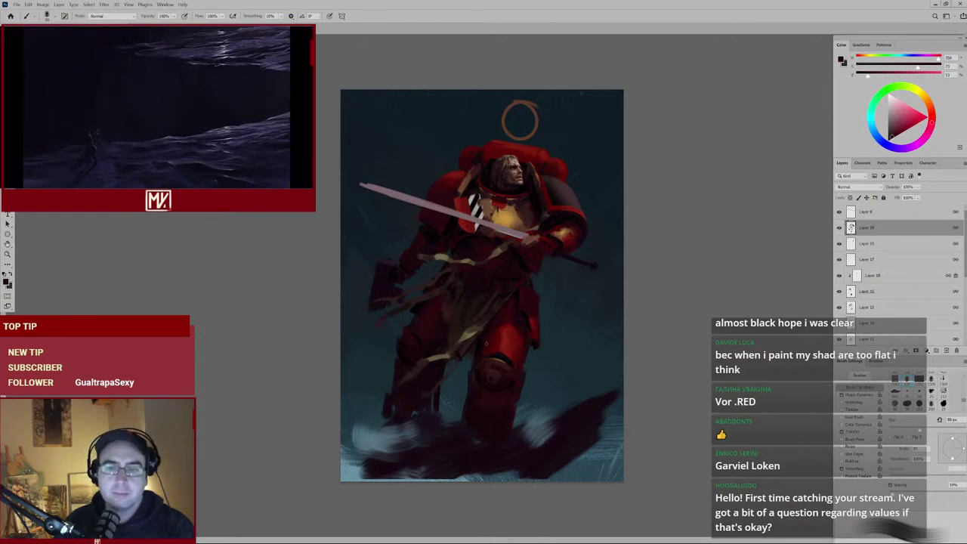
pyautogui.scroll(3, 524, 301)
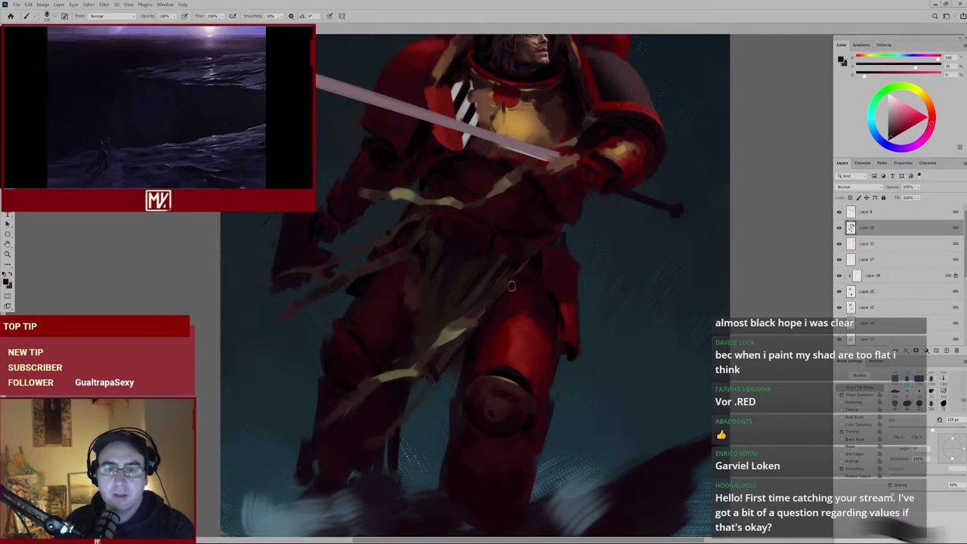
pyautogui.scroll(-3, 486, 289)
pyautogui.scroll(1, 469, 306)
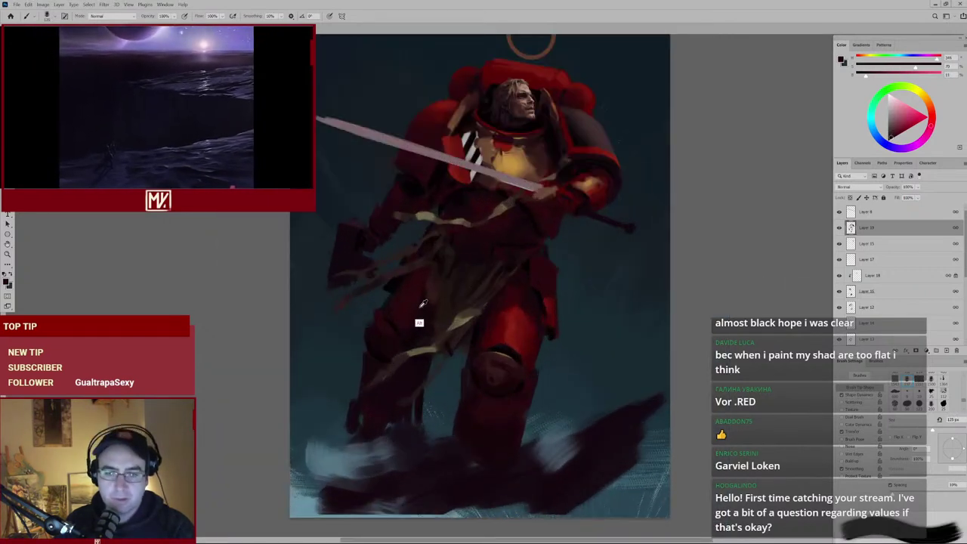
pyautogui.keyDown('alt'); pyautogui.click(394, 328); pyautogui.keyUp('alt')
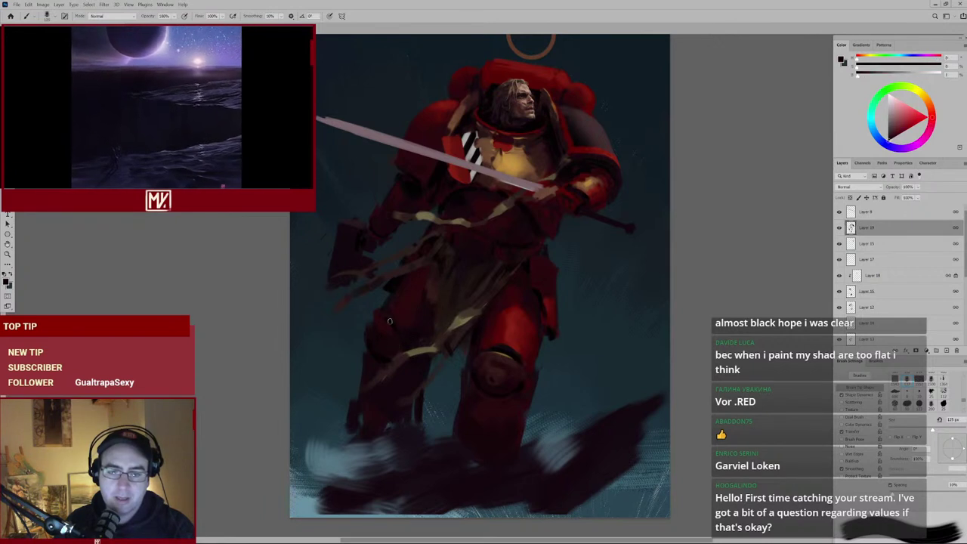
pyautogui.keyDown('alt'); pyautogui.click(446, 297); pyautogui.keyUp('alt')
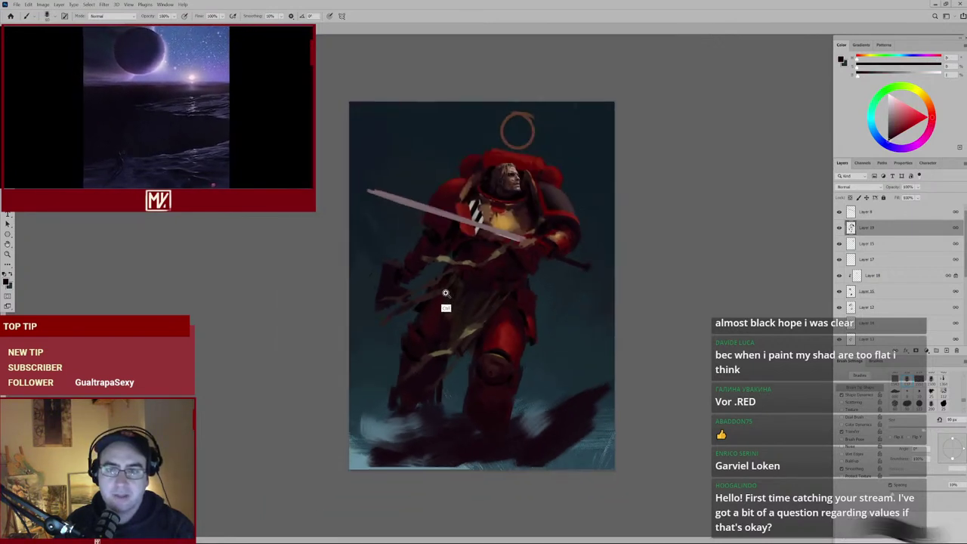
# Touch up the shadow at the top of the front thigh with sampled near-black, using a 90 px brush.
pyautogui.keyDown('ctrl'); pyautogui.click(540, 220); pyautogui.keyUp('ctrl')
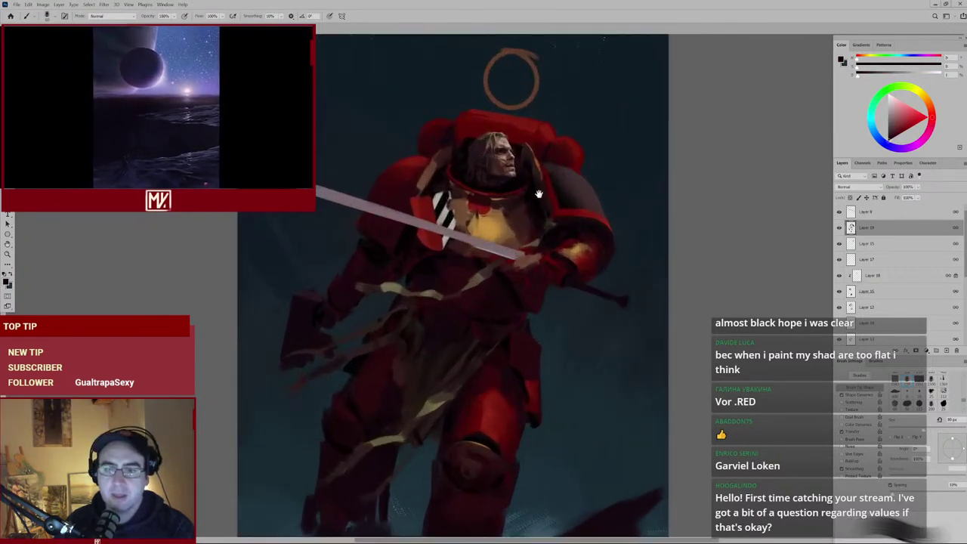
pyautogui.keyDown('alt'); pyautogui.click(494, 359); pyautogui.keyUp('alt')
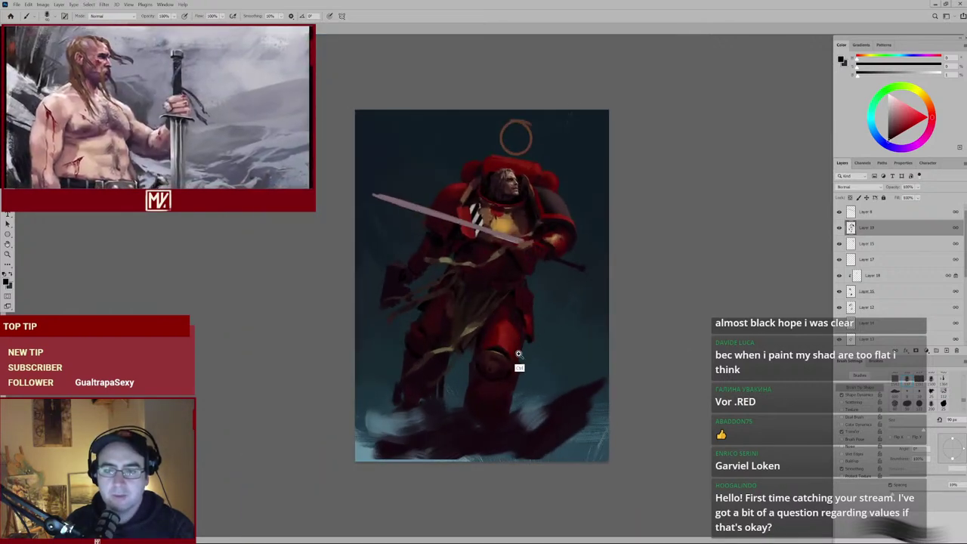
pyautogui.hotkey('ctrl', '+')
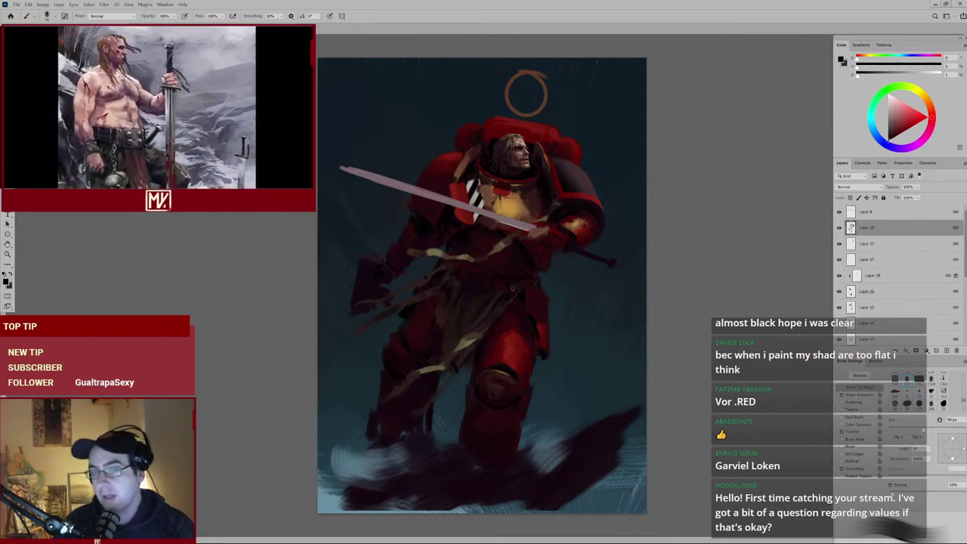
# Refine the red shoulder plate behind the sword and the brown collar trim beside it with colours sampled from them.
pyautogui.scroll(2, 479, 187)
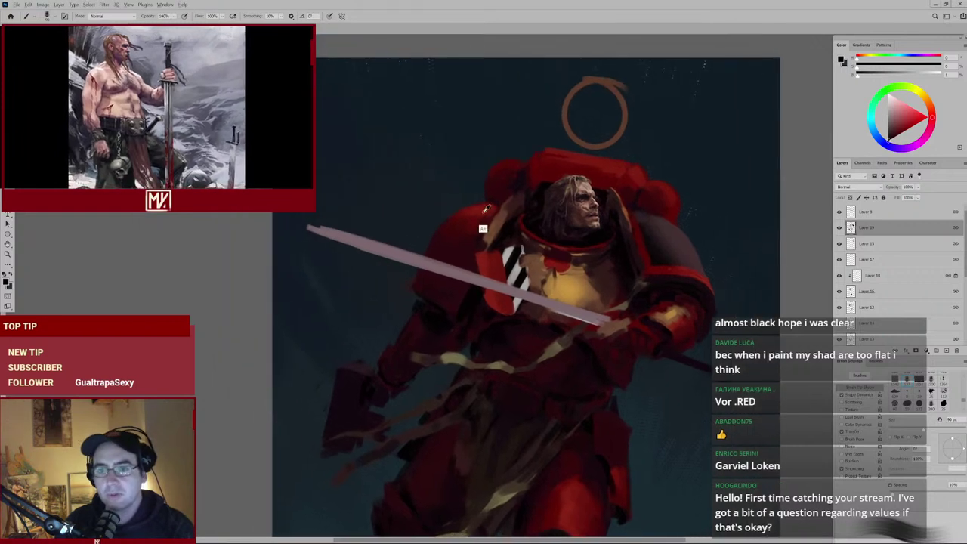
pyautogui.keyDown('alt'); pyautogui.click(456, 212); pyautogui.keyUp('alt')
pyautogui.keyDown('alt'); pyautogui.click(490, 203); pyautogui.keyUp('alt')
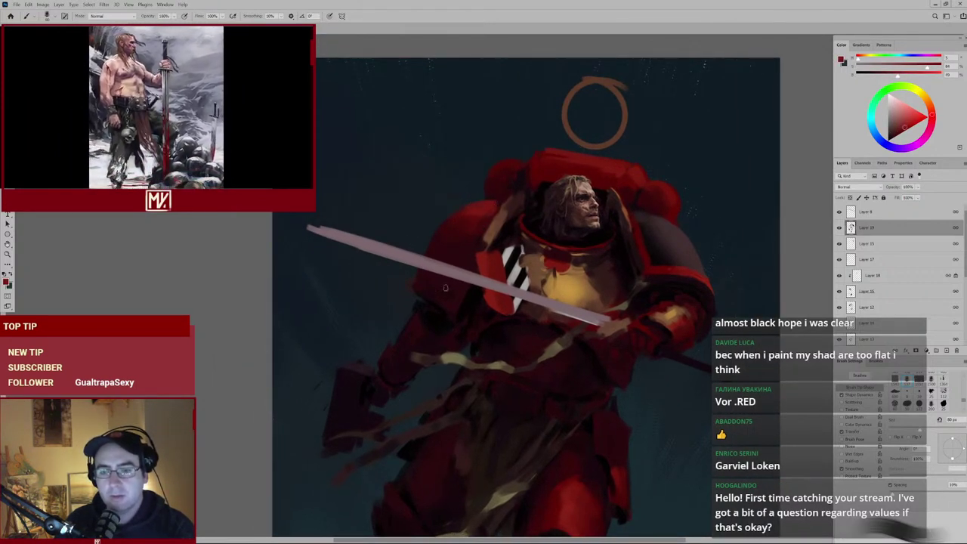
pyautogui.keyDown('alt'); pyautogui.click(503, 211); pyautogui.keyUp('alt')
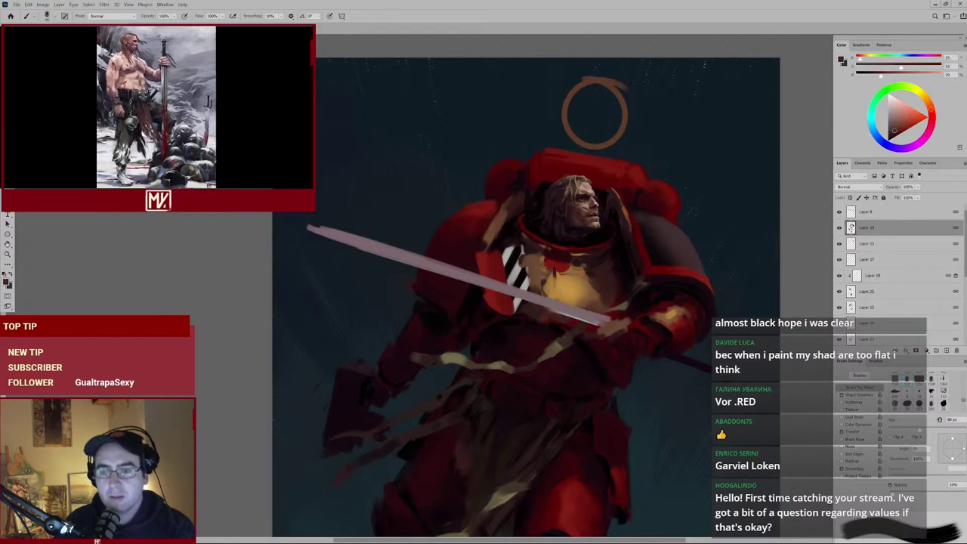
# Clean up the edge of the dark grey shoulder plate with sampled near-black and dark grey.
pyautogui.keyDown('alt'); pyautogui.click(638, 221); pyautogui.keyUp('alt')
pyautogui.keyDown('alt'); pyautogui.click(633, 212); pyautogui.keyUp('alt')
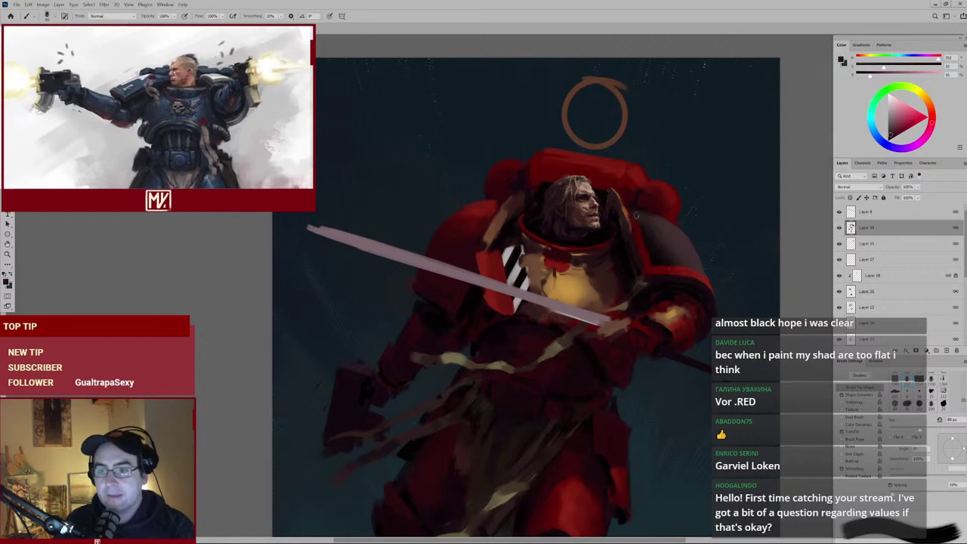
pyautogui.keyDown('alt'); pyautogui.click(654, 222); pyautogui.keyUp('alt')
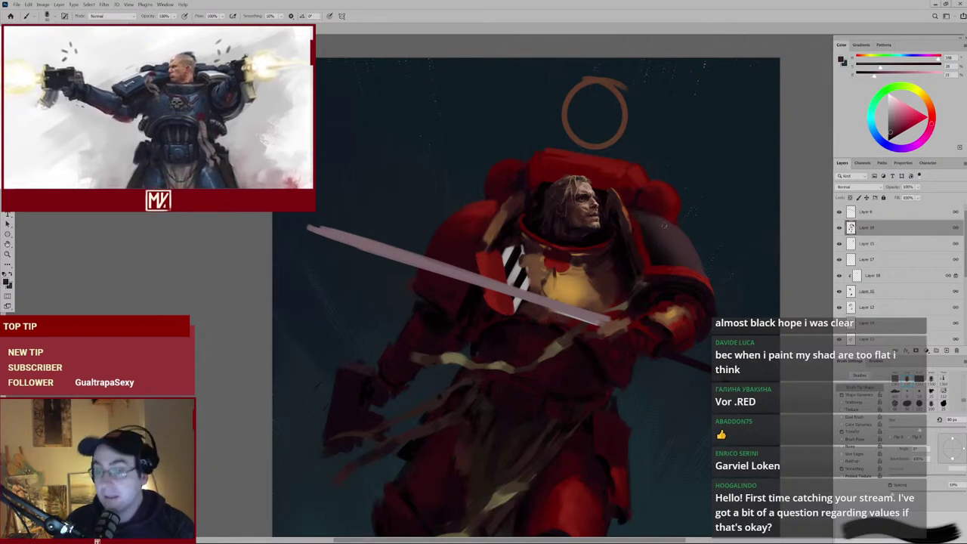
pyautogui.moveTo(683, 265); pyautogui.dragTo(637, 223)
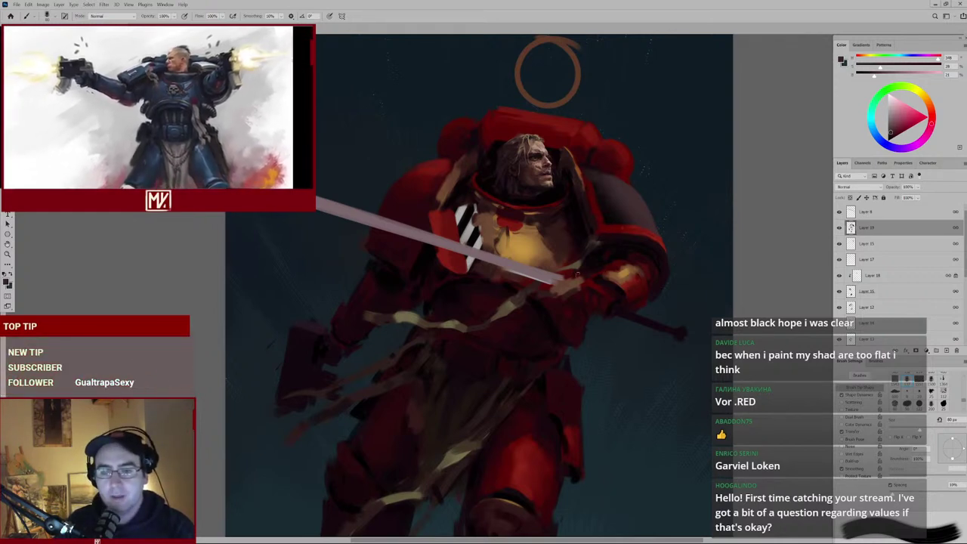
# Deepen the accents between the lowered arm and torso and around the waist with sampled near-black and very dark red.
pyautogui.keyDown('alt'); pyautogui.click(418, 274); pyautogui.keyUp('alt')
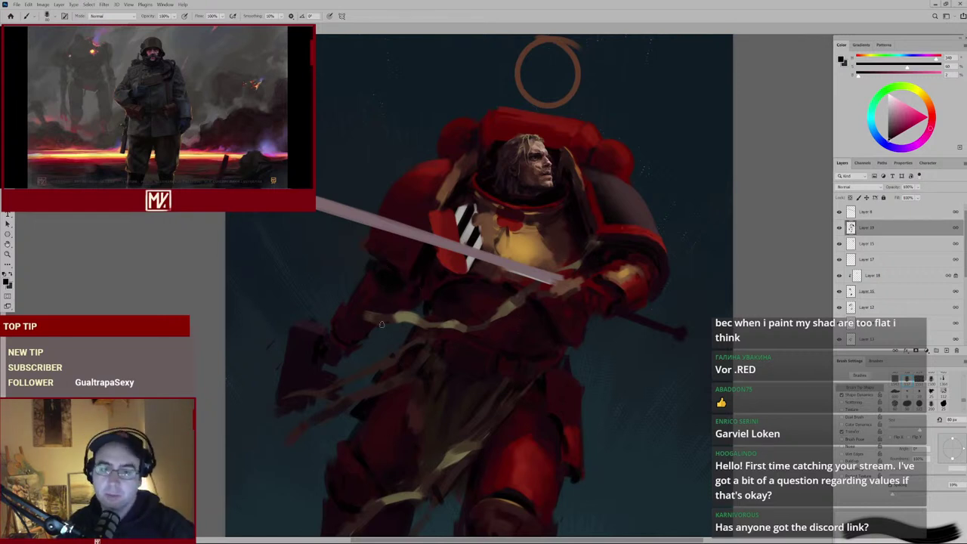
pyautogui.scroll(-3, 488, 311)
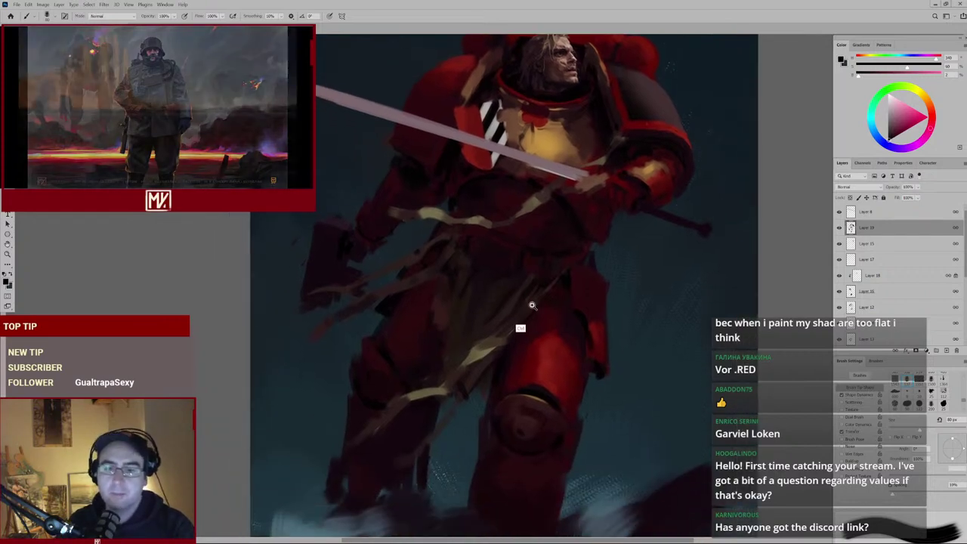
pyautogui.scroll(2, 479, 328)
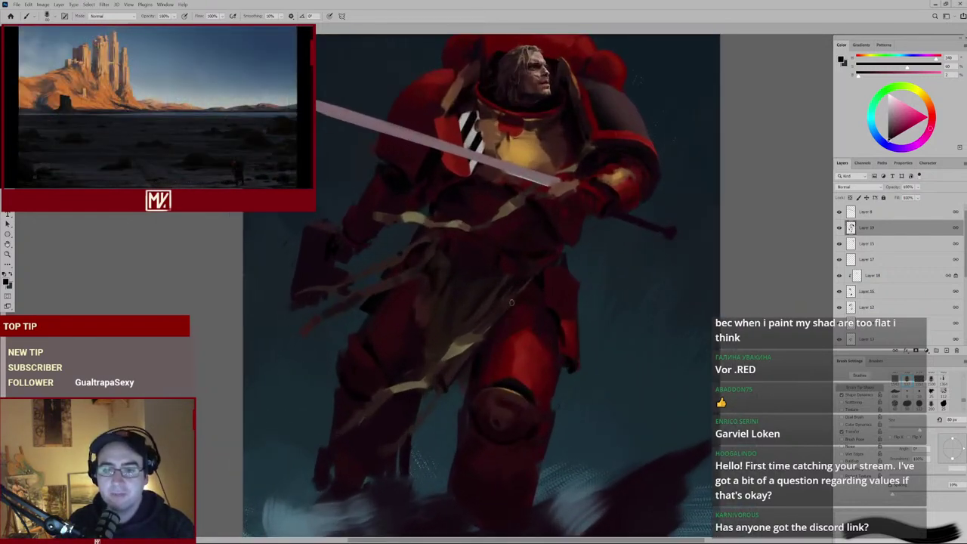
pyautogui.moveTo(501, 290); pyautogui.dragTo(524, 319)
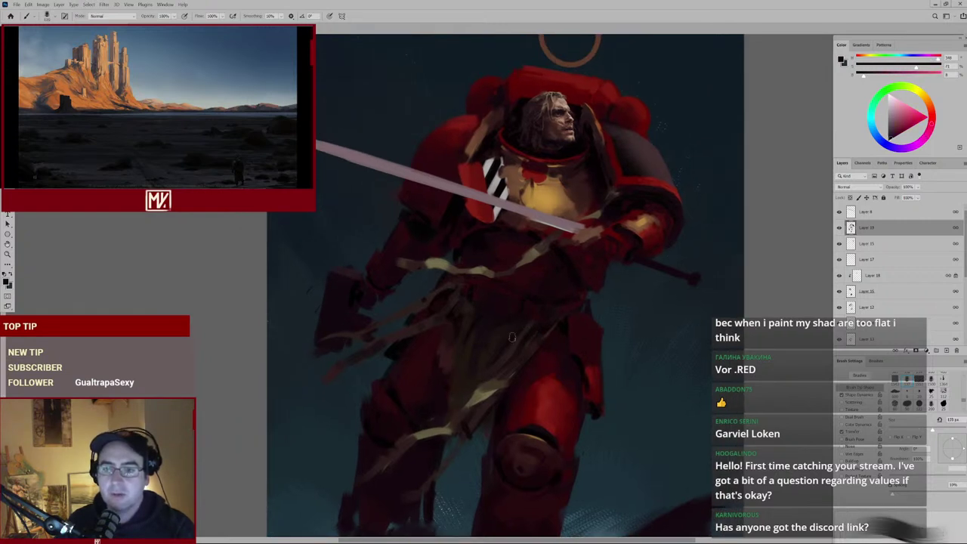
pyautogui.moveTo(578, 250)
pyautogui.mouseDown()
pyautogui.moveTo(480, 322)
pyautogui.moveTo(500, 308)
pyautogui.moveTo(521, 254)
pyautogui.mouseUp()
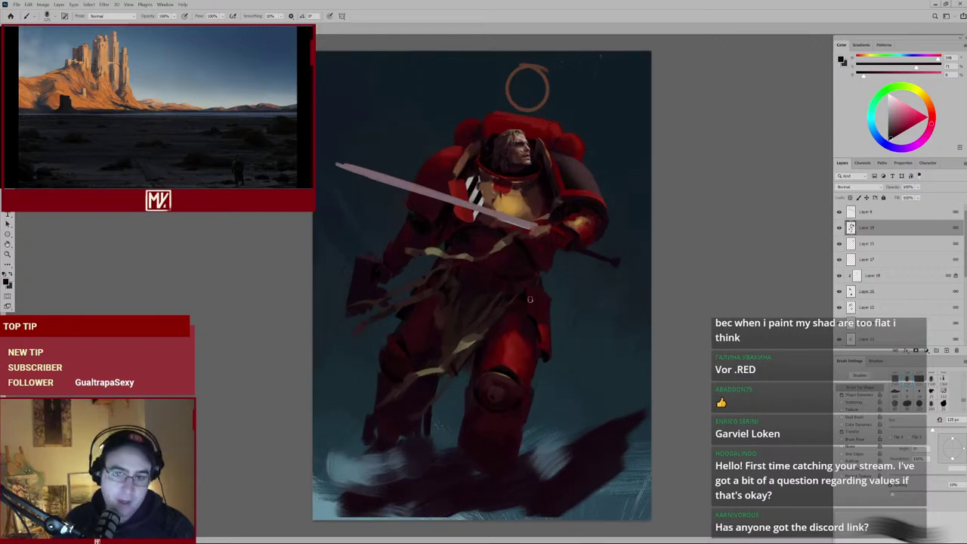
pyautogui.moveTo(507, 298); pyautogui.dragTo(550, 301)
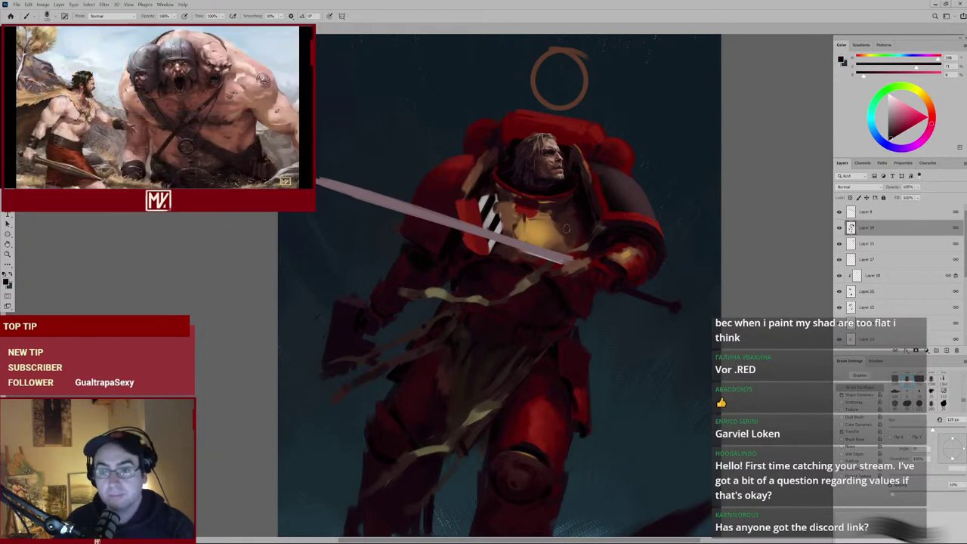
pyautogui.moveTo(613, 278); pyautogui.dragTo(567, 297)
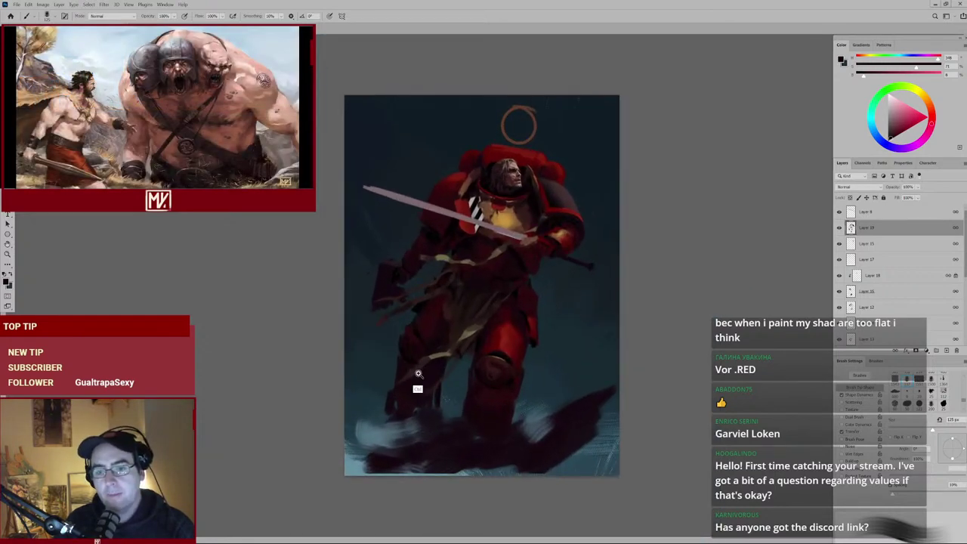
# Darken the rear lower leg with a sampled near-black purple, enlarging the brush to 175 px.
pyautogui.moveTo(430, 369); pyautogui.dragTo(447, 341)
pyautogui.keyDown('alt'); pyautogui.click(422, 400); pyautogui.keyUp('alt')
pyautogui.press(']')
pyautogui.press(']')
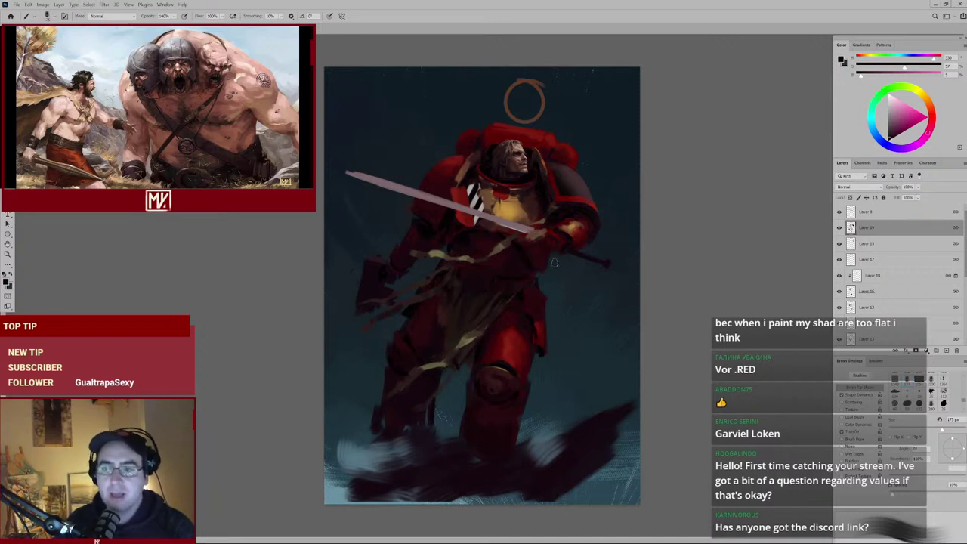
# Examine the armoured figure up close and as a whole, comparing the chest, sword arm, waist and legs.
pyautogui.scroll(2, 543, 203)
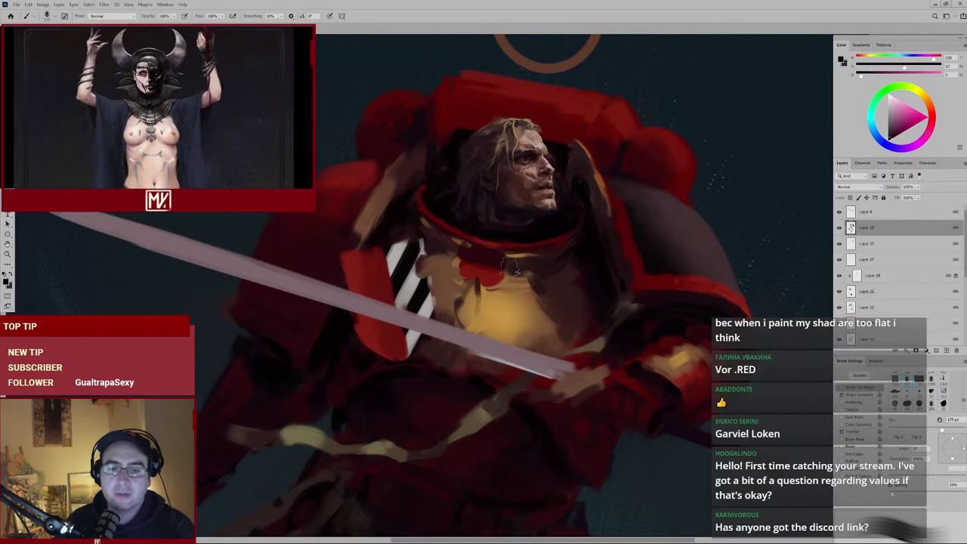
pyautogui.moveTo(504, 352); pyautogui.dragTo(485, 341)
pyautogui.keyDown('ctrl'); pyautogui.click(485, 341); pyautogui.keyUp('ctrl')
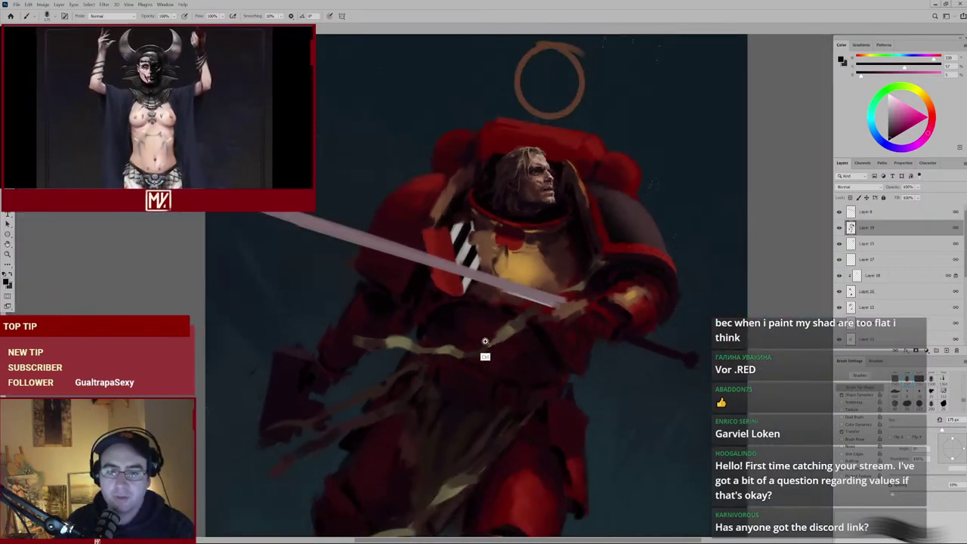
pyautogui.keyDown('ctrl'); pyautogui.keyDown('alt'); pyautogui.click(453, 328); pyautogui.keyUp('alt'); pyautogui.keyUp('ctrl')
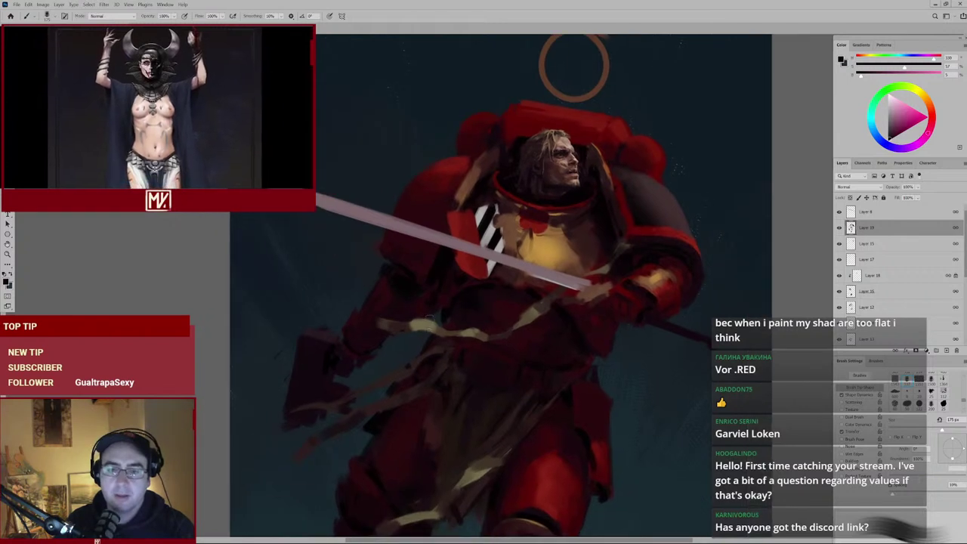
pyautogui.keyDown('ctrl'); pyautogui.click(431, 317); pyautogui.keyUp('ctrl')
pyautogui.keyDown('ctrl'); pyautogui.keyDown('alt'); pyautogui.click(431, 330); pyautogui.keyUp('alt'); pyautogui.keyUp('ctrl')
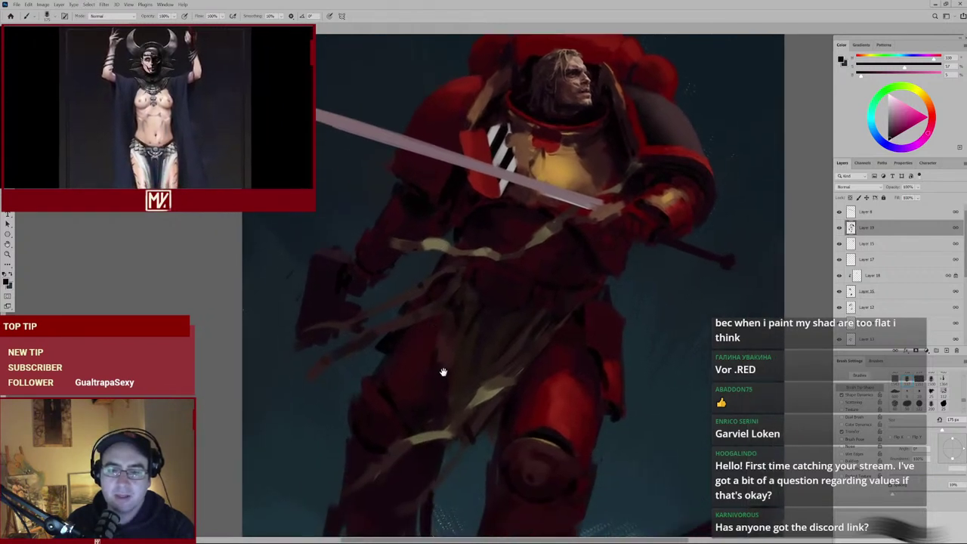
pyautogui.moveTo(441, 371); pyautogui.dragTo(431, 308)
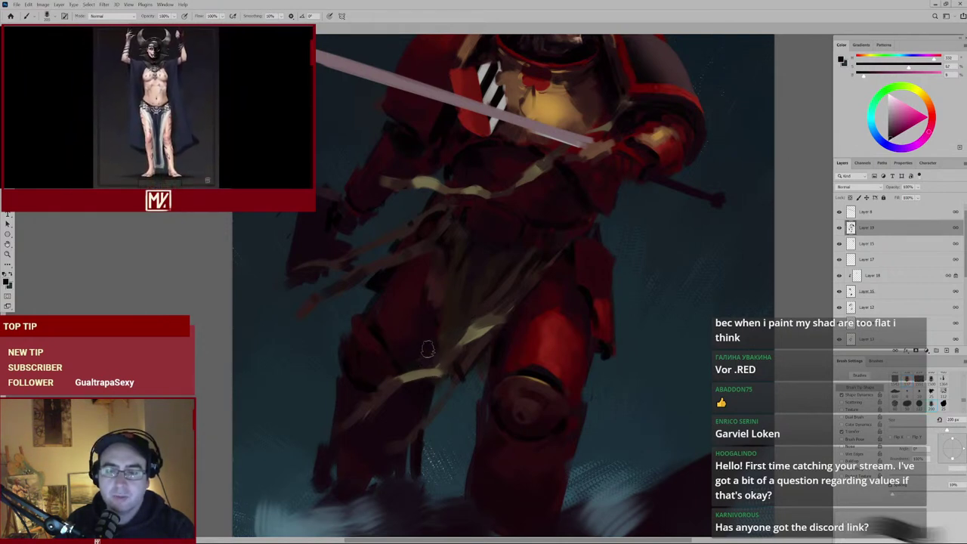
pyautogui.moveTo(528, 270); pyautogui.dragTo(479, 345)
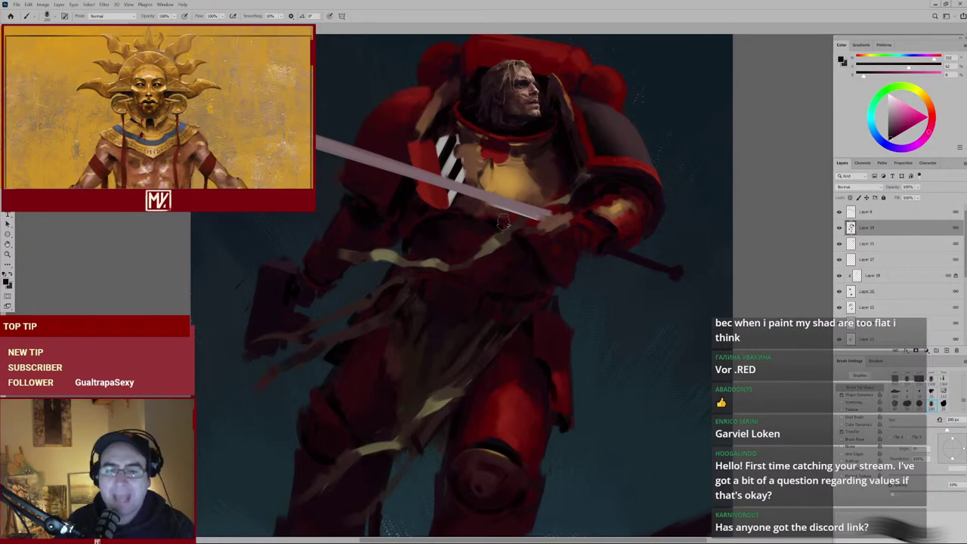
pyautogui.scroll(-5, 513, 284)
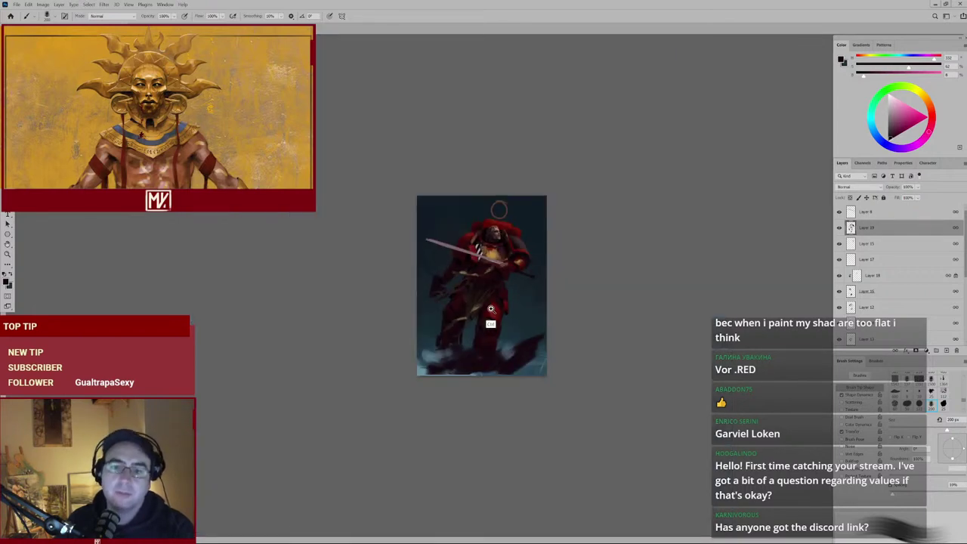
pyautogui.scroll(3, 498, 290)
pyautogui.scroll(2, 491, 297)
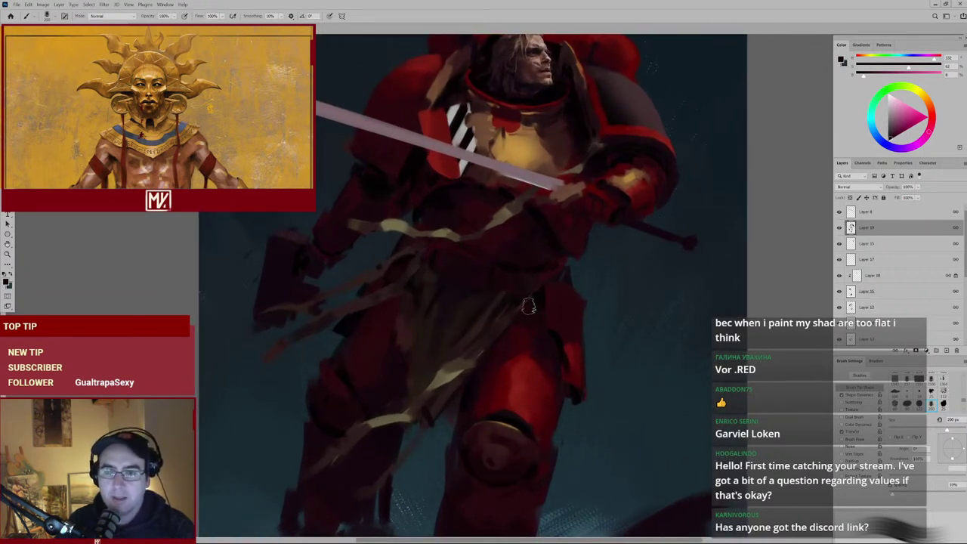
pyautogui.scroll(-3, 511, 305)
pyautogui.scroll(1, 494, 331)
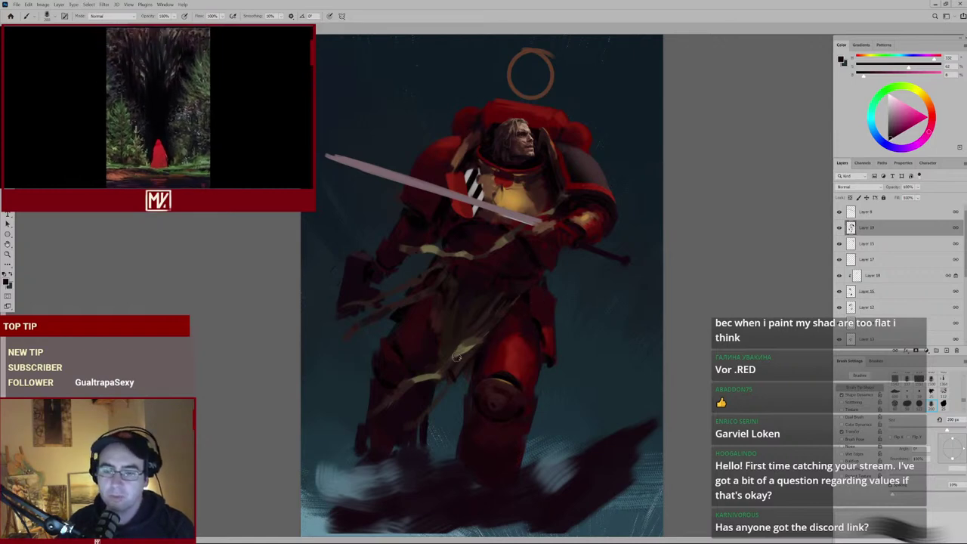
pyautogui.scroll(3, 578, 213)
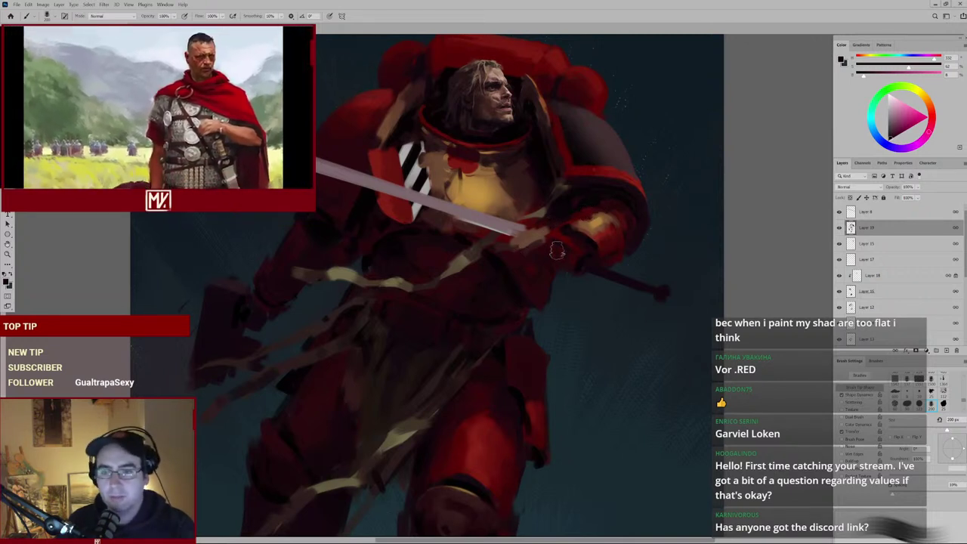
pyautogui.scroll(-2, 532, 246)
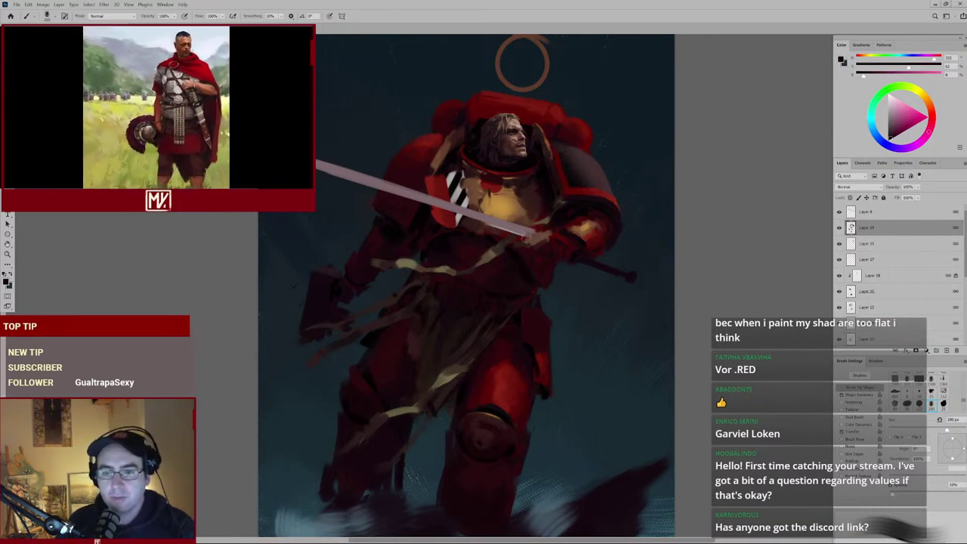
pyautogui.scroll(1, 521, 198)
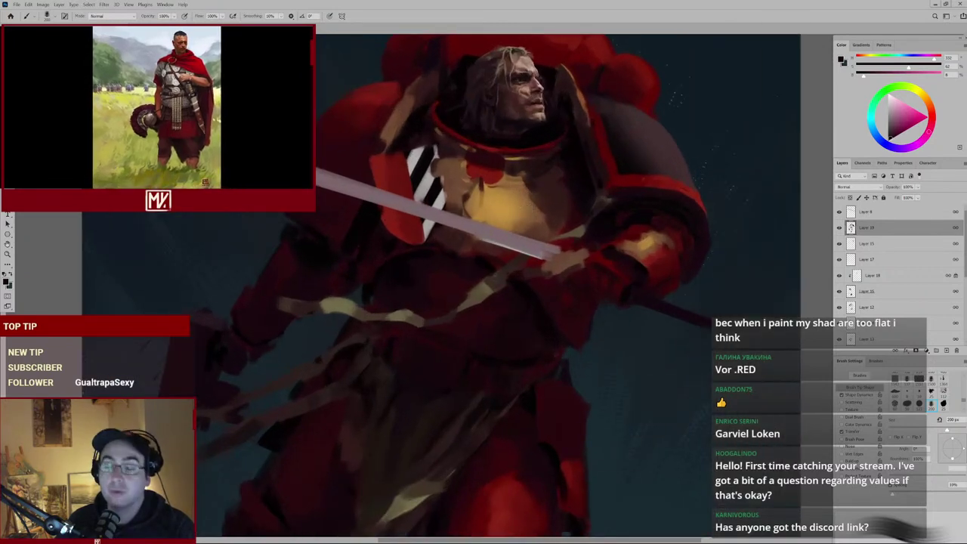
pyautogui.scroll(1, 526, 223)
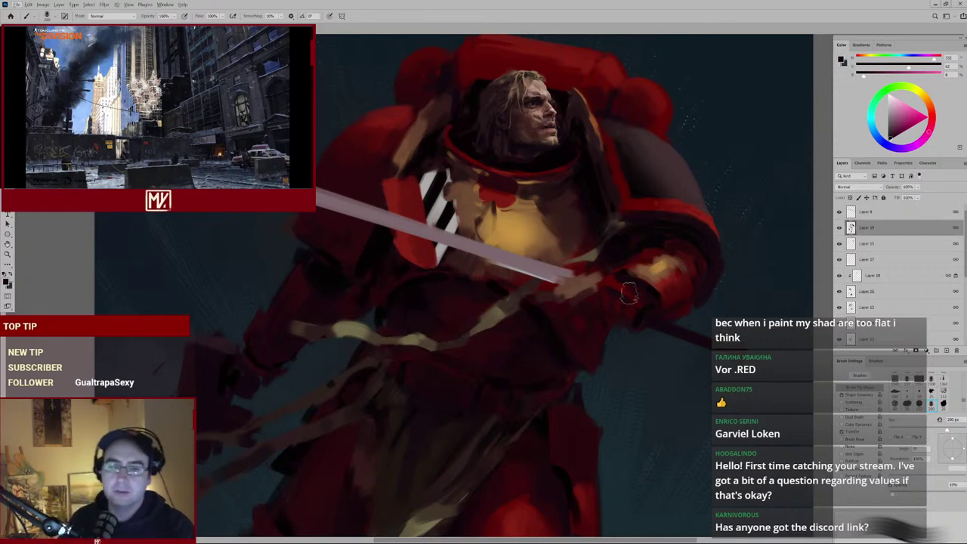
pyautogui.hotkey('ctrl', '0')
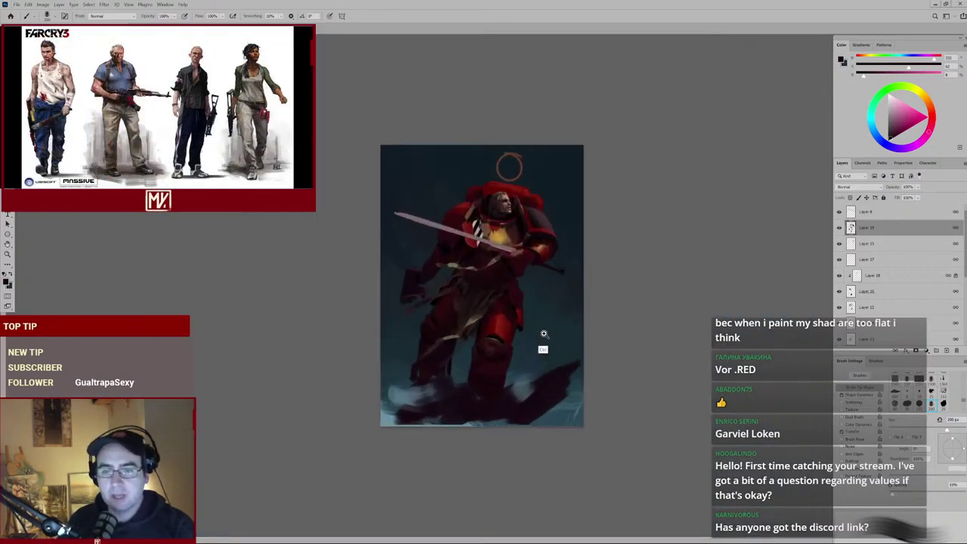
pyautogui.scroll(3, 483, 283)
pyautogui.scroll(-2, 420, 330)
pyautogui.scroll(1, 458, 324)
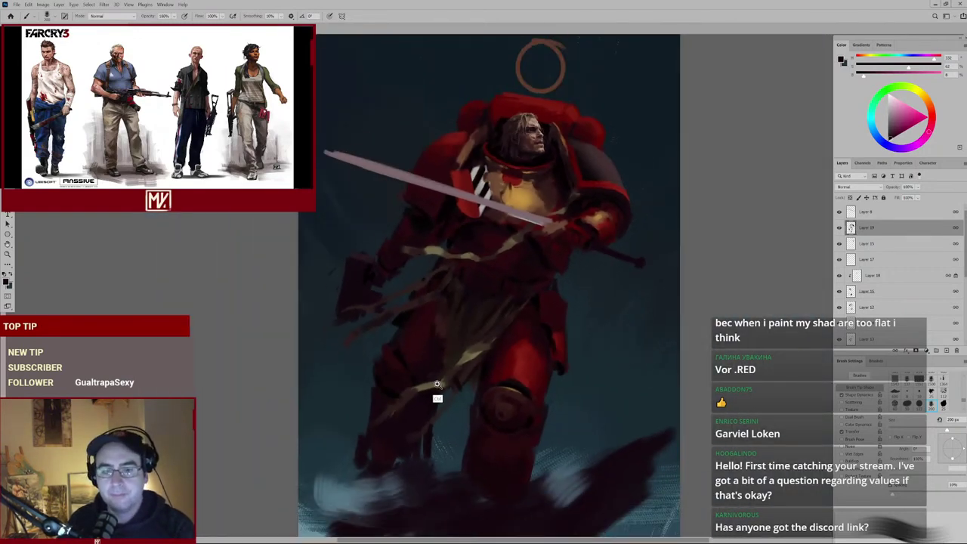
# Refine the rear thigh and knee armour with a dark red sampled from it, reducing the brush to 150 px.
pyautogui.scroll(2, 438, 393)
pyautogui.moveTo(446, 383); pyautogui.dragTo(446, 360)
pyautogui.keyDown('alt'); pyautogui.click(391, 325); pyautogui.keyUp('alt')
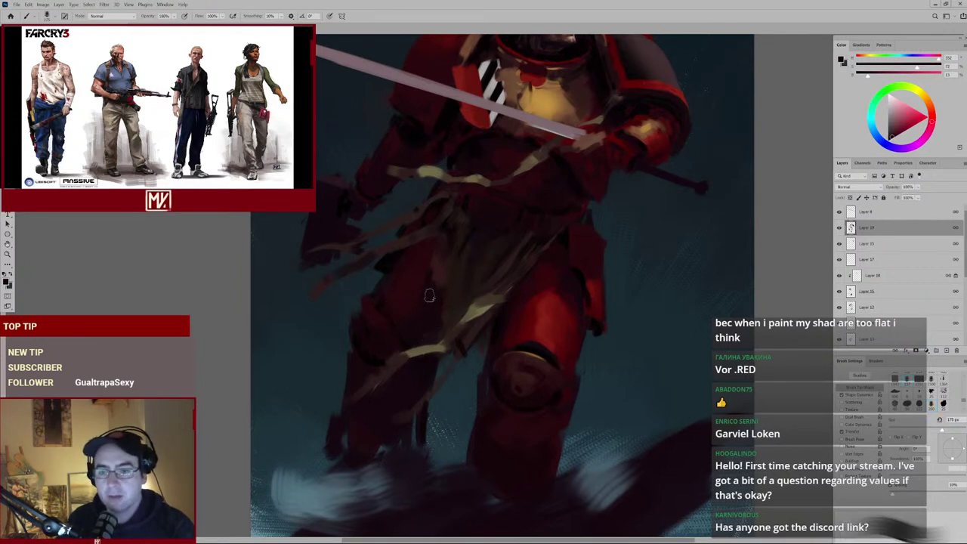
pyautogui.moveTo(566, 245)
pyautogui.mouseDown()
pyautogui.moveTo(556, 333)
pyautogui.moveTo(533, 284)
pyautogui.mouseUp()
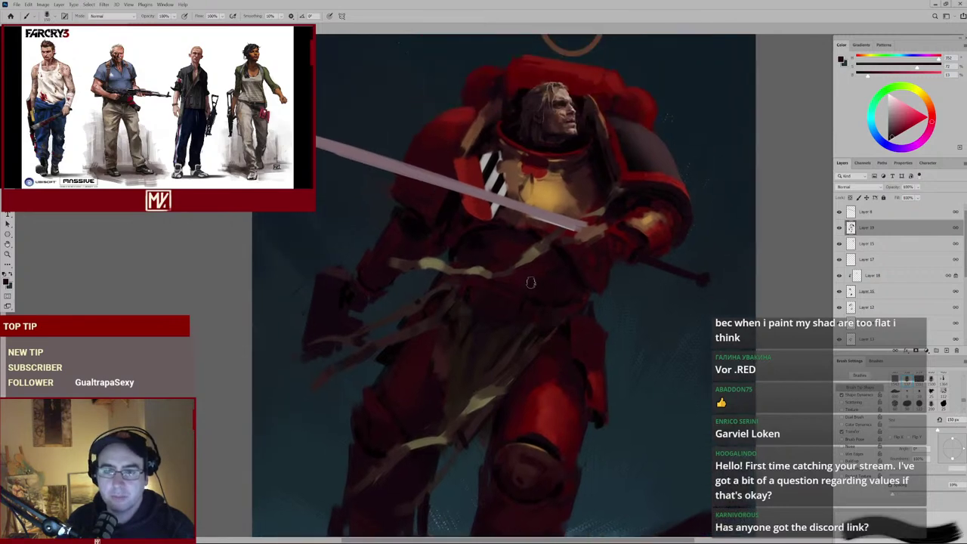
# Add fine black accents beneath the chest plate and at the rear knee, softening the knee with a sampled dark purple-red.
pyautogui.click(891, 138)
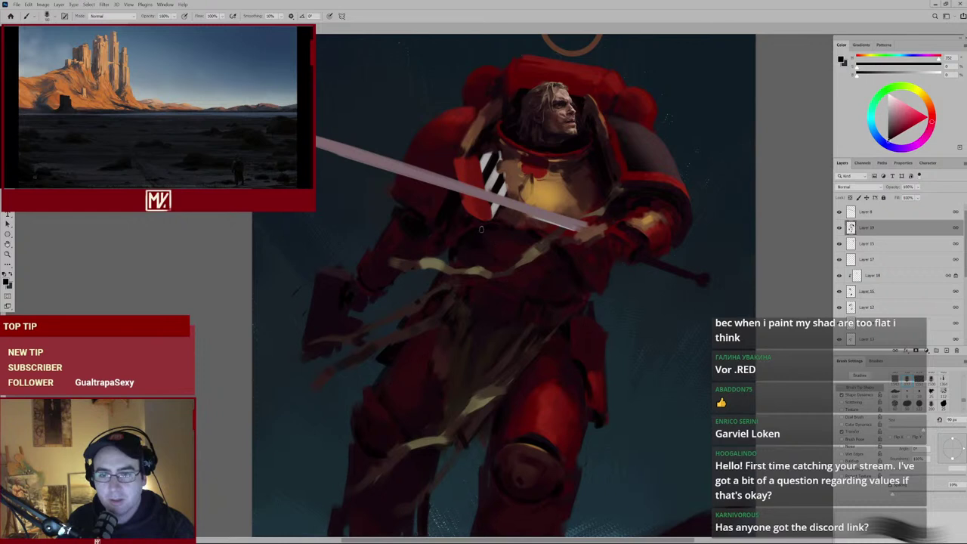
pyautogui.moveTo(446, 404); pyautogui.dragTo(476, 299)
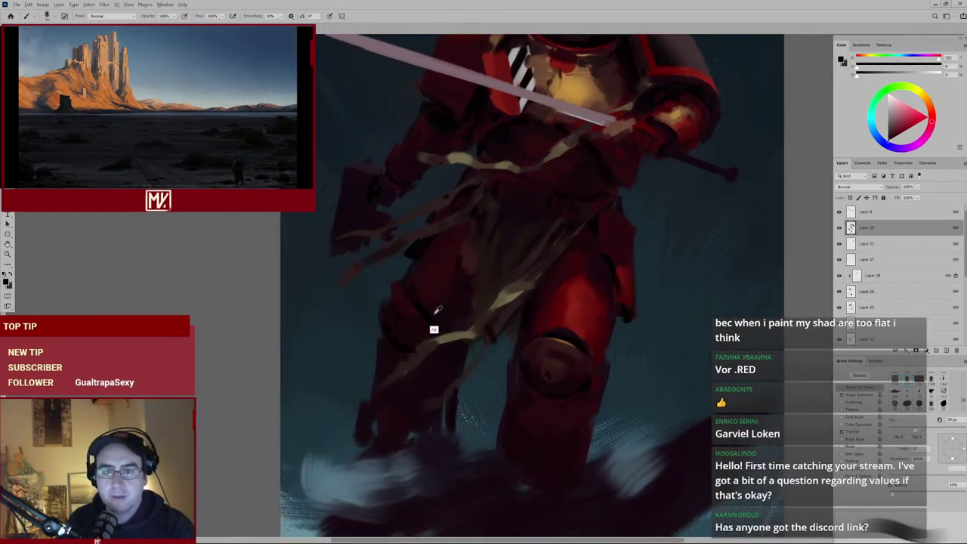
pyautogui.keyDown('alt'); pyautogui.click(437, 309); pyautogui.keyUp('alt')
pyautogui.press(']')
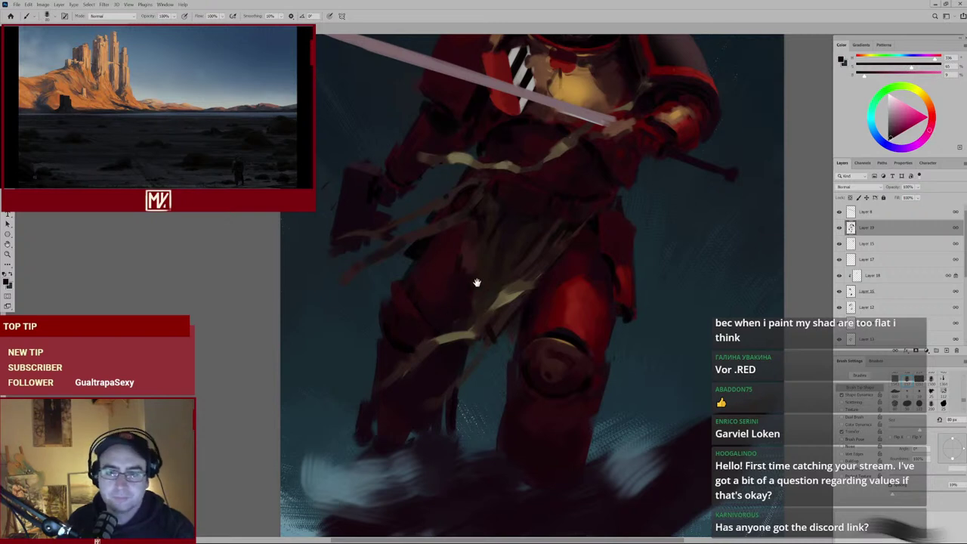
pyautogui.moveTo(475, 282); pyautogui.dragTo(479, 353)
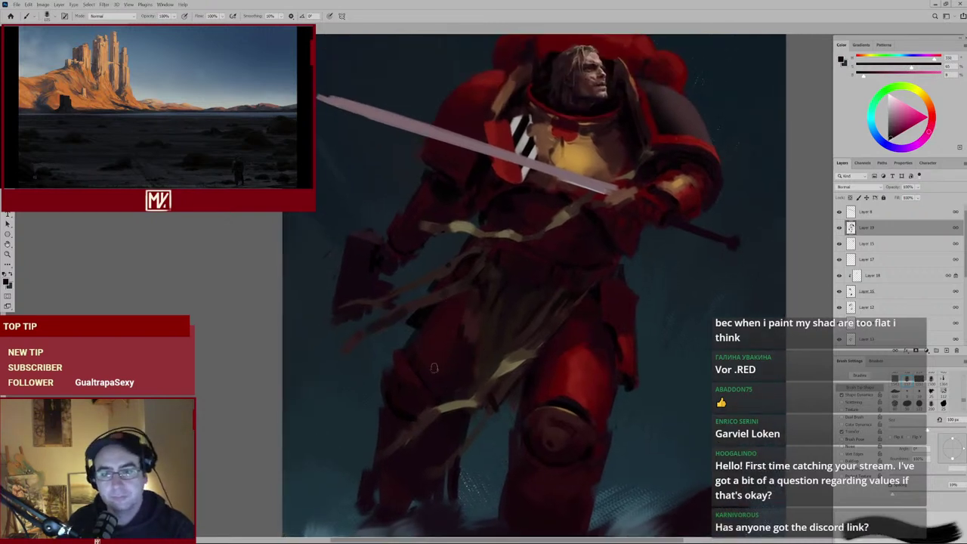
# Blend the rear thigh armour with a sampled dark red, enlarging the brush to 400 px.
pyautogui.press('h')
pyautogui.moveTo(456, 371)
pyautogui.mouseDown()
pyautogui.moveTo(453, 412)
pyautogui.moveTo(459, 355)
pyautogui.mouseUp()
pyautogui.keyDown('alt'); pyautogui.click(459, 349); pyautogui.keyUp('alt')
pyautogui.keyDown('alt'); pyautogui.click(442, 344); pyautogui.keyUp('alt')
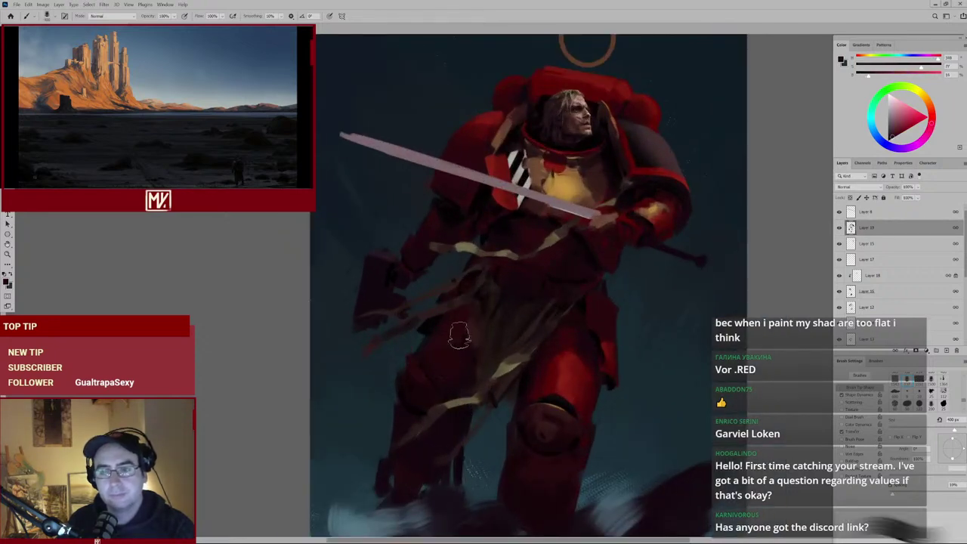
# Compare the current layer hidden and shown, and erase its light strokes along the backpack's top with a 500 px eraser.
pyautogui.moveTo(627, 259); pyautogui.dragTo(577, 339)
pyautogui.moveTo(625, 267); pyautogui.dragTo(566, 274)
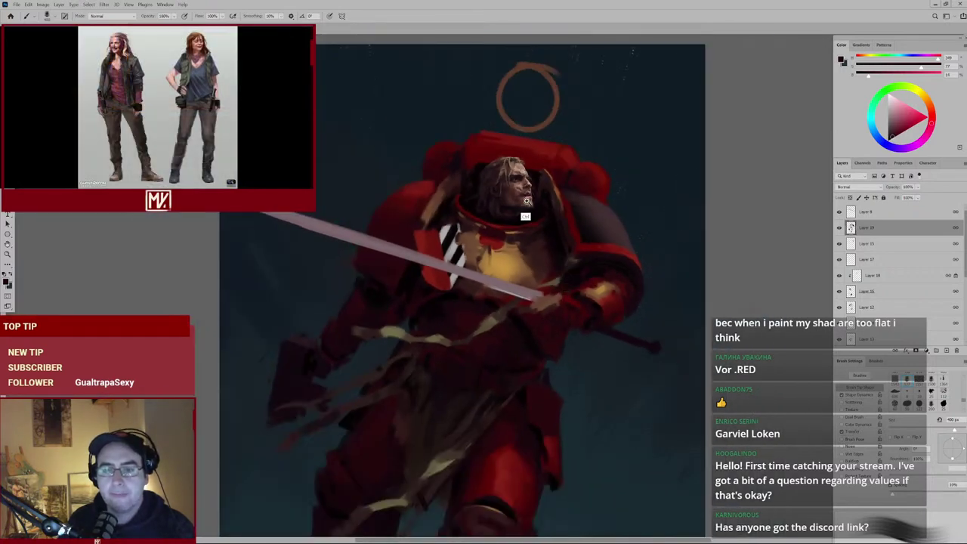
pyautogui.moveTo(525, 202); pyautogui.dragTo(556, 208)
pyautogui.moveTo(564, 263); pyautogui.dragTo(533, 276)
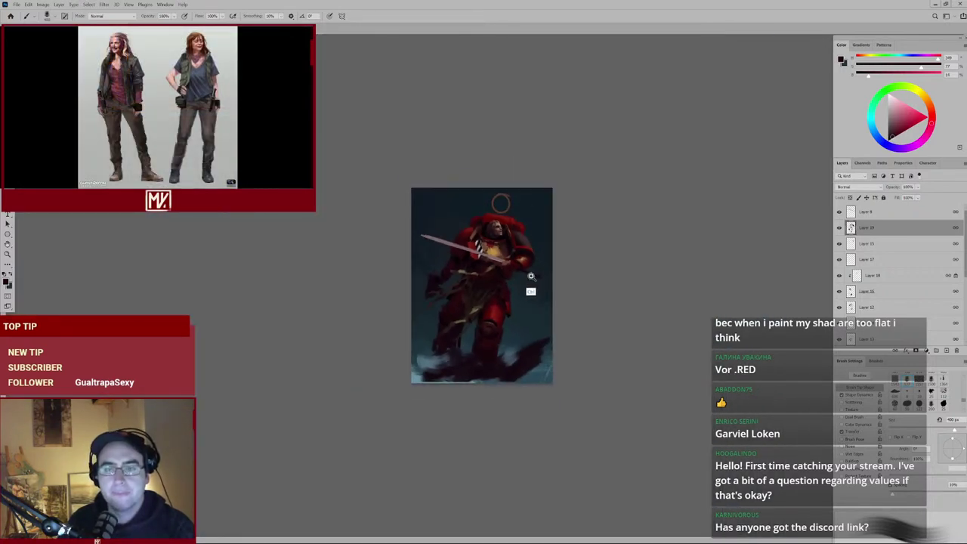
pyautogui.moveTo(529, 224); pyautogui.dragTo(566, 200)
pyautogui.moveTo(537, 130); pyautogui.dragTo(564, 186)
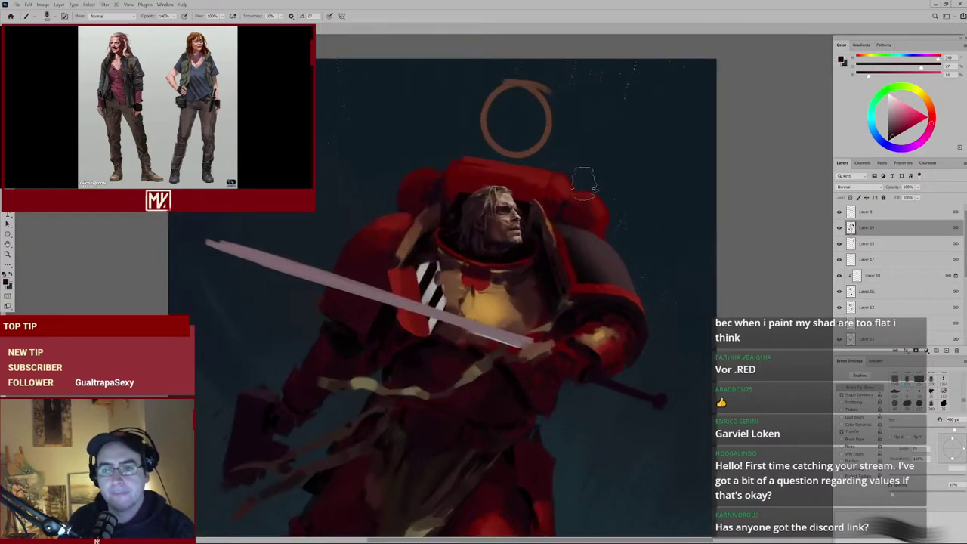
pyautogui.press('e')
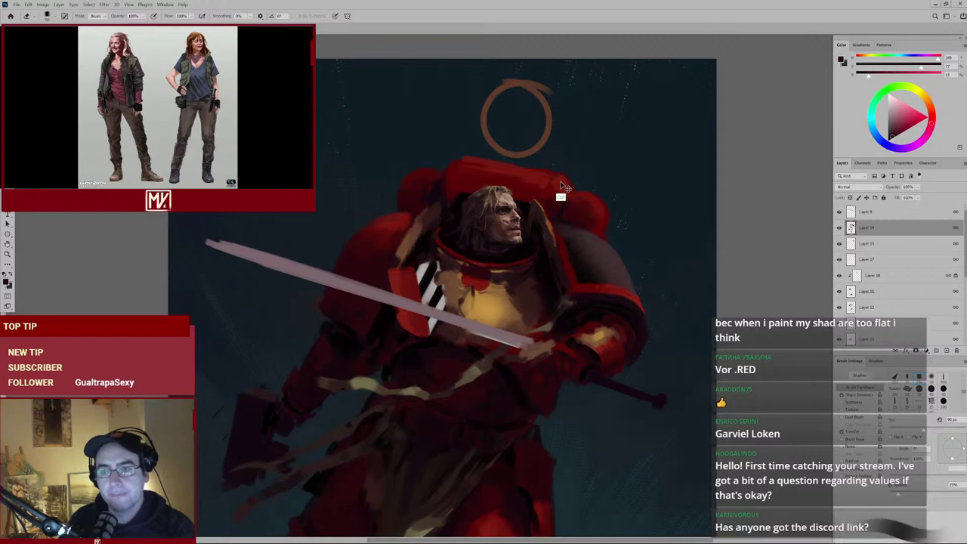
pyautogui.click(838, 228)
pyautogui.click(839, 228)
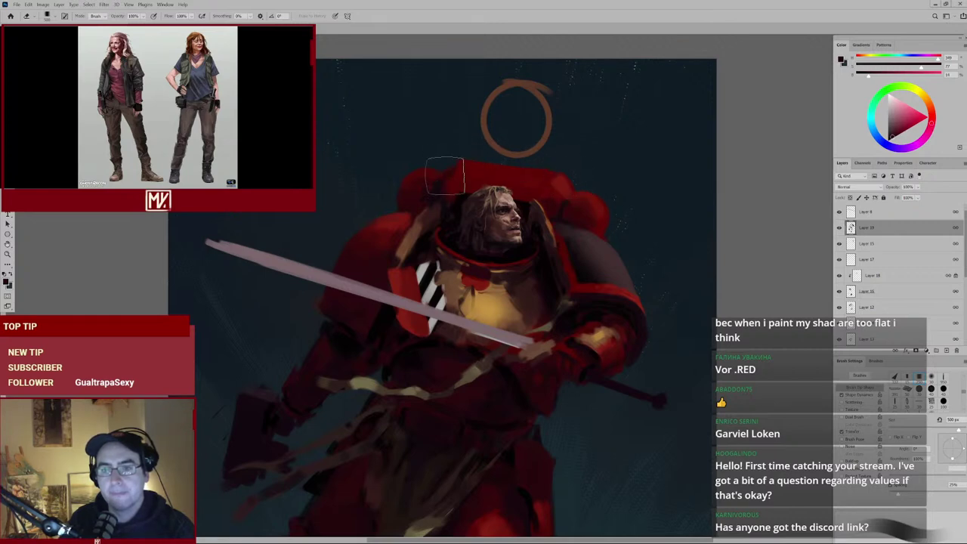
# On the backpack's own layer, trim its top edge with the eraser and repaint its corner in sampled reds with a 100 px brush.
pyautogui.keyDown('ctrl'); pyautogui.click(535, 188); pyautogui.keyUp('ctrl')
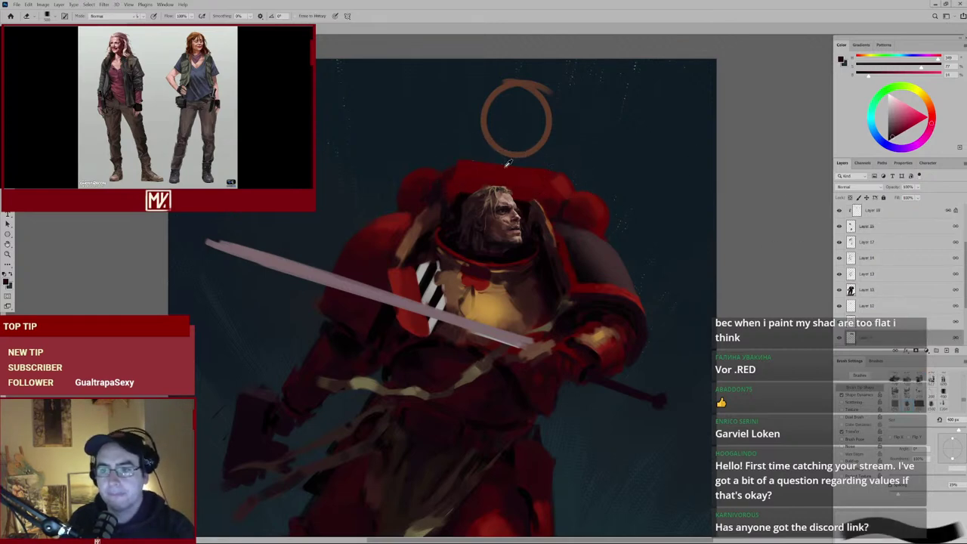
pyautogui.moveTo(519, 151)
pyautogui.mouseDown()
pyautogui.moveTo(491, 144)
pyautogui.moveTo(529, 140)
pyautogui.mouseUp()
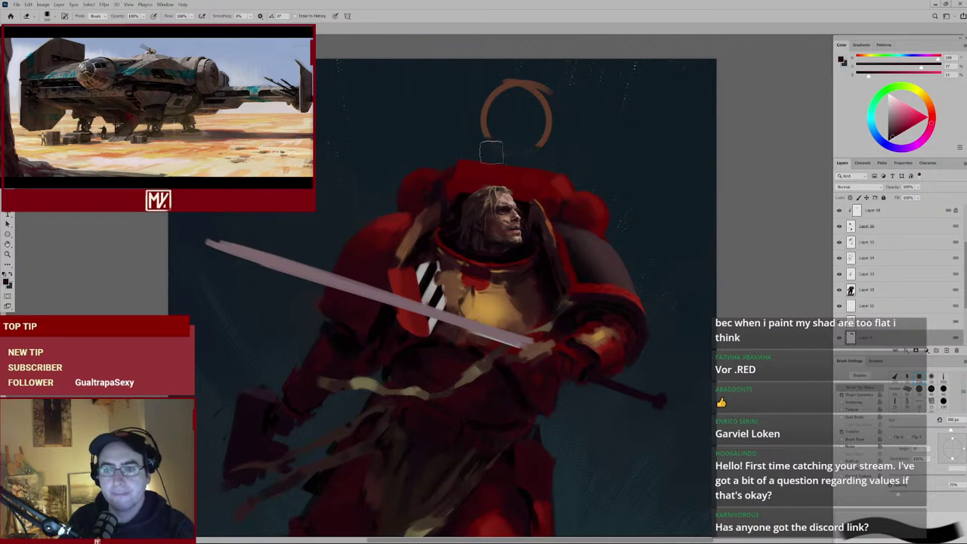
pyautogui.press('b')
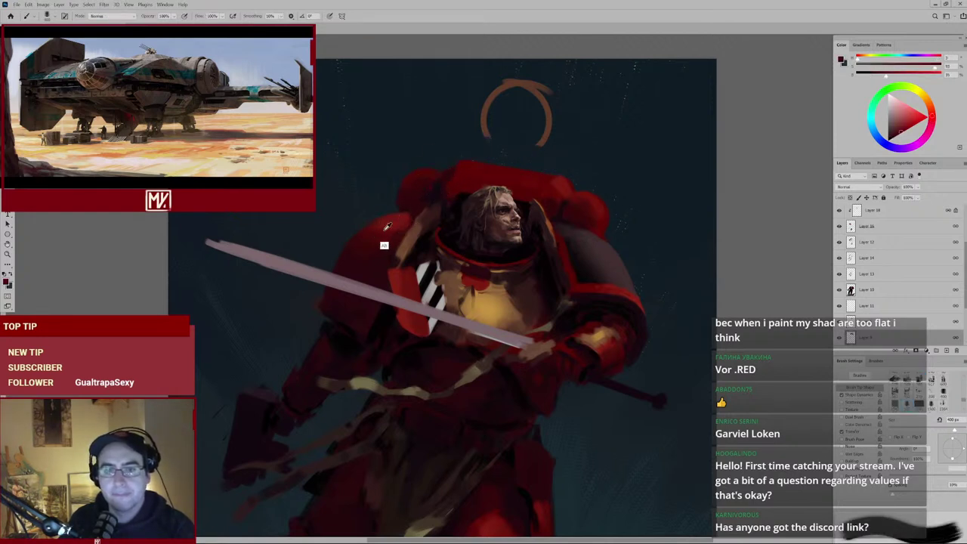
pyautogui.press('[')
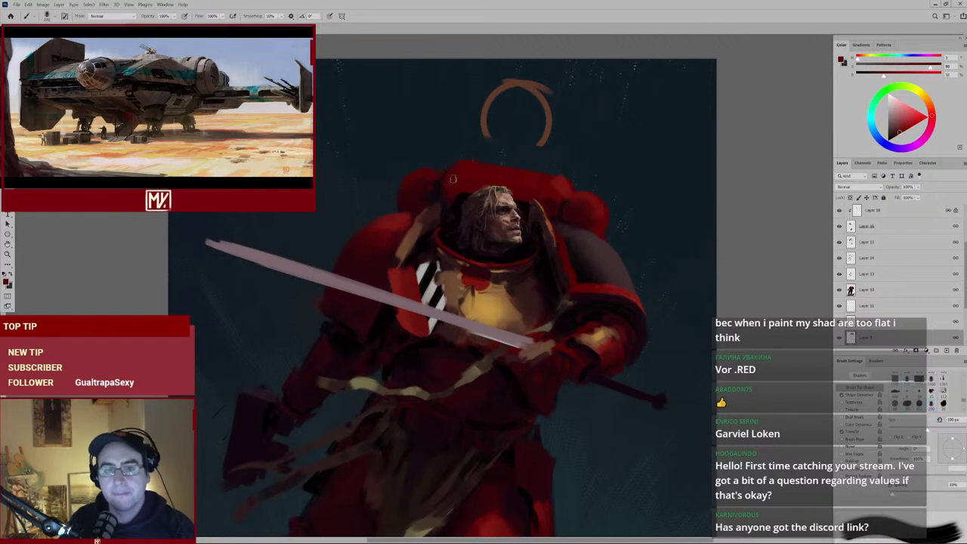
pyautogui.keyDown('alt'); pyautogui.click(436, 189); pyautogui.keyUp('alt')
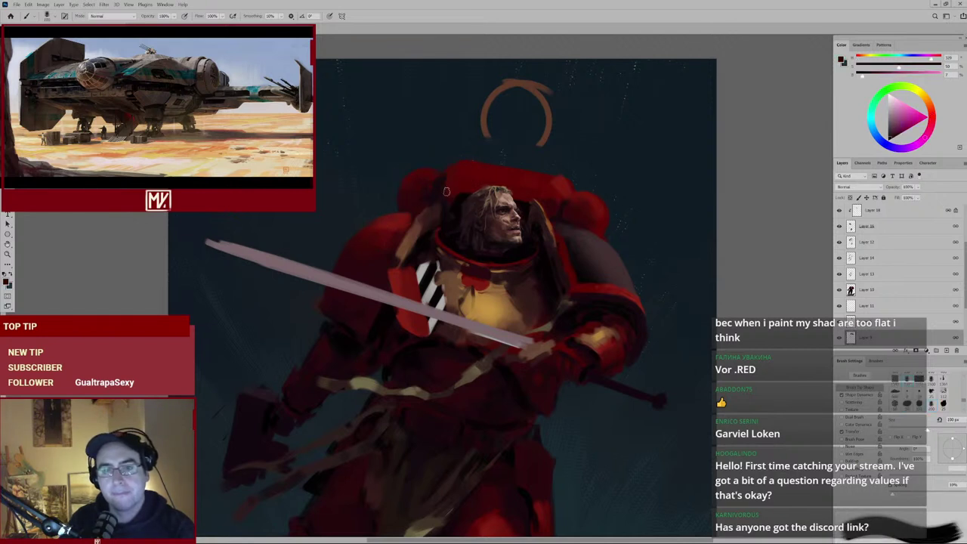
pyautogui.keyDown('alt'); pyautogui.click(426, 185); pyautogui.keyUp('alt')
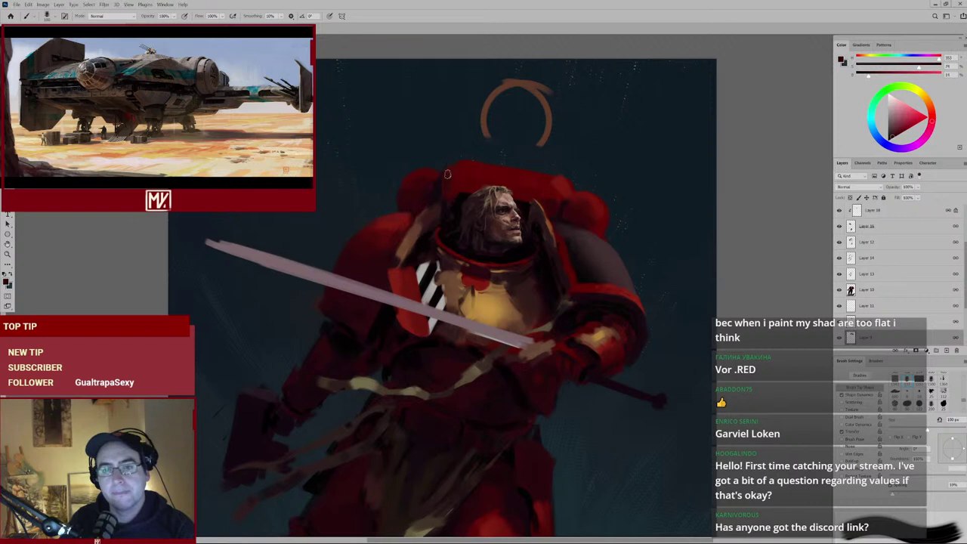
pyautogui.keyDown('alt'); pyautogui.click(449, 176); pyautogui.keyUp('alt')
pyautogui.press('e')
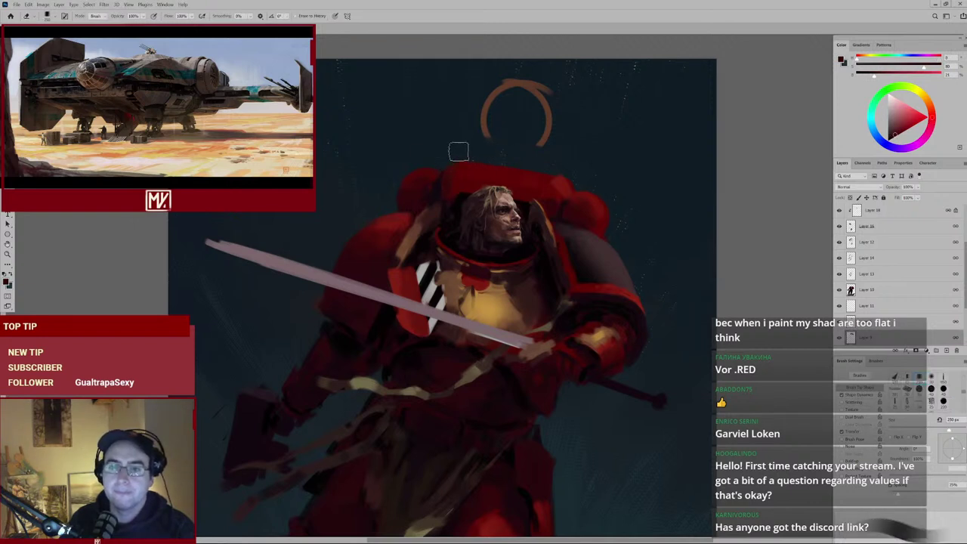
pyautogui.press('b')
pyautogui.keyDown('alt'); pyautogui.click(455, 180); pyautogui.keyUp('alt')
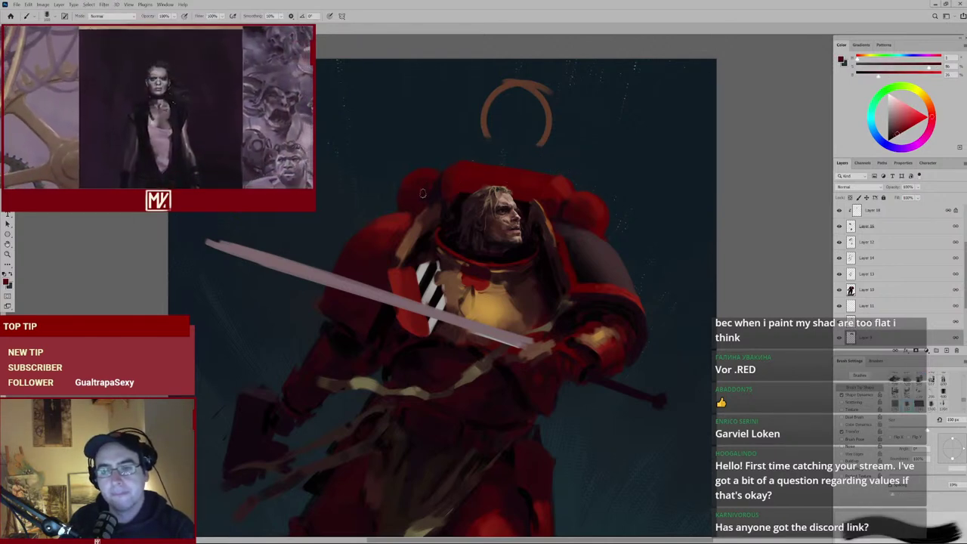
# Reshape the backpack's small round pod behind the sword-side shoulder, alternating a 250 px eraser with sampled dark reds.
pyautogui.keyDown('alt'); pyautogui.click(417, 165); pyautogui.keyUp('alt')
pyautogui.press('e')
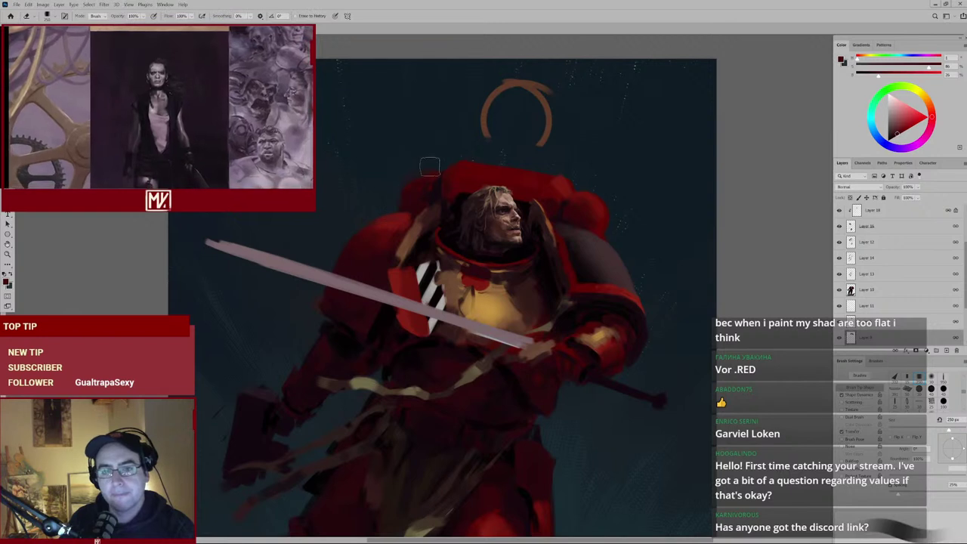
pyautogui.press('b')
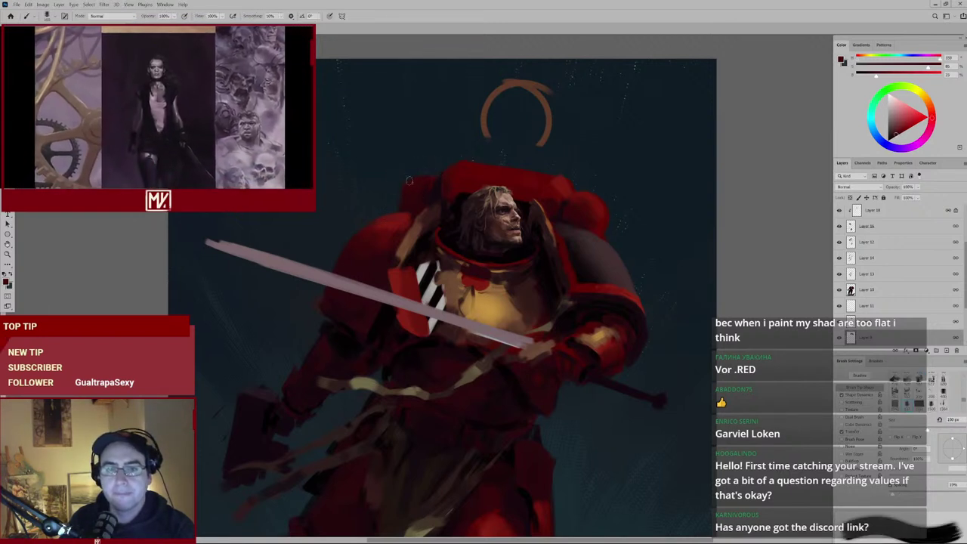
pyautogui.press('e')
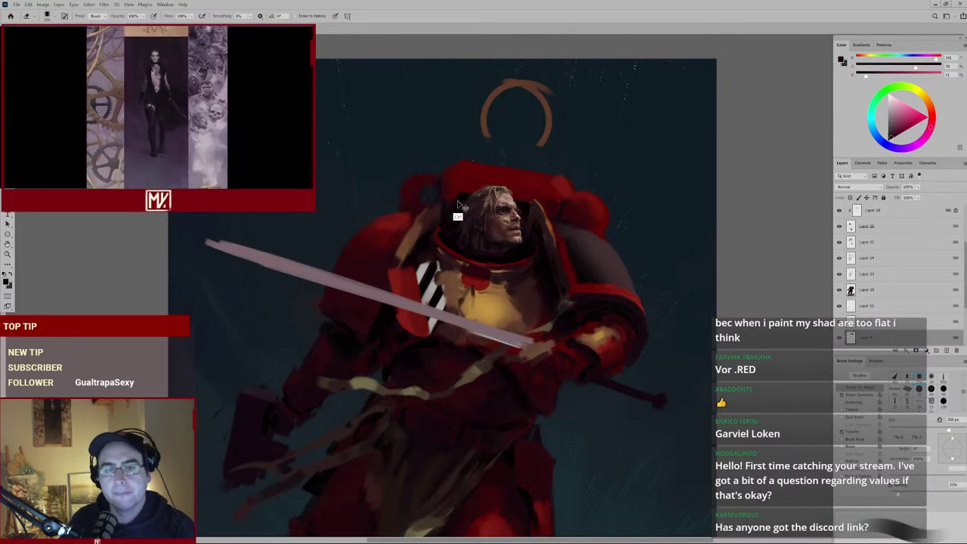
pyautogui.press('b')
pyautogui.keyDown('alt'); pyautogui.click(420, 188); pyautogui.keyUp('alt')
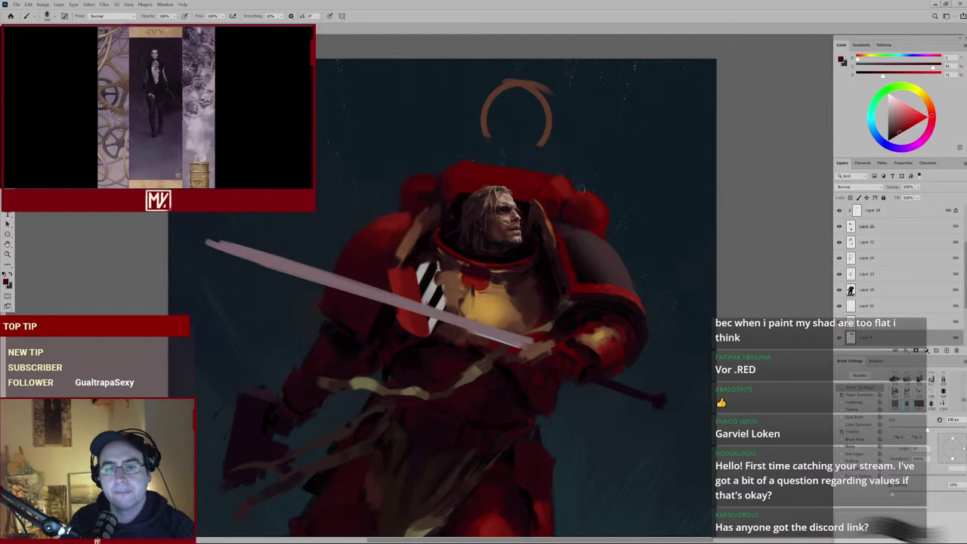
# Soften the junction between the backpack's corner and its larger round pod in dark reds with a 175 px brush.
pyautogui.scroll(-3, 513, 230)
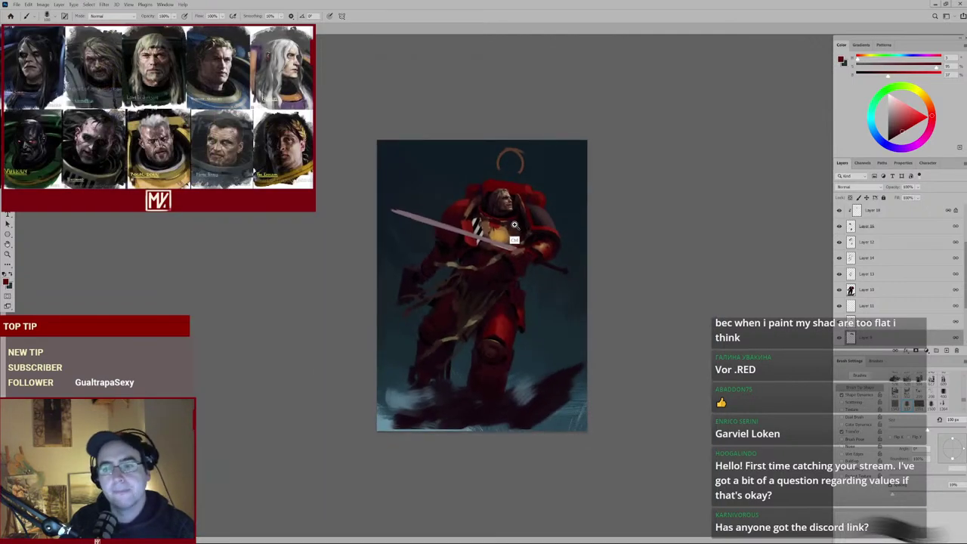
pyautogui.scroll(3, 512, 231)
pyautogui.press('e')
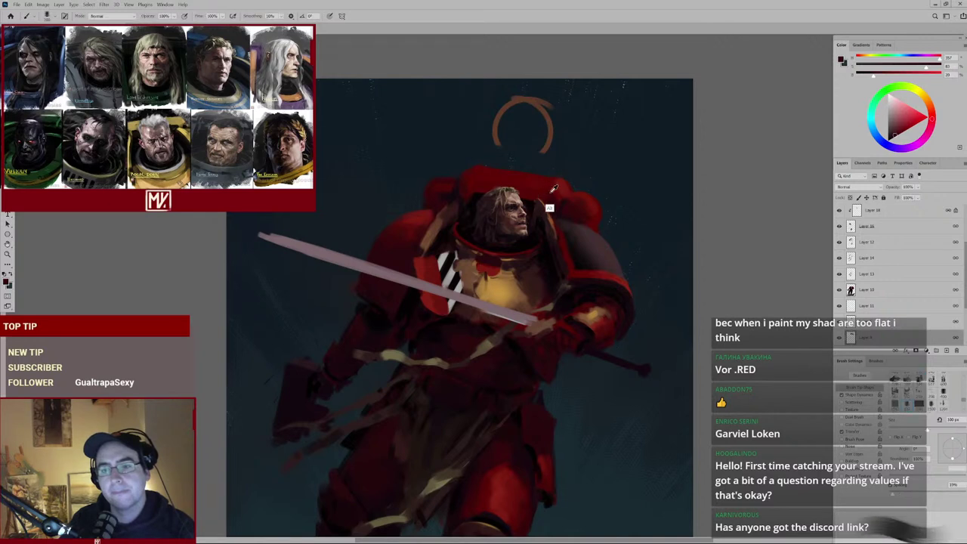
pyautogui.press('b')
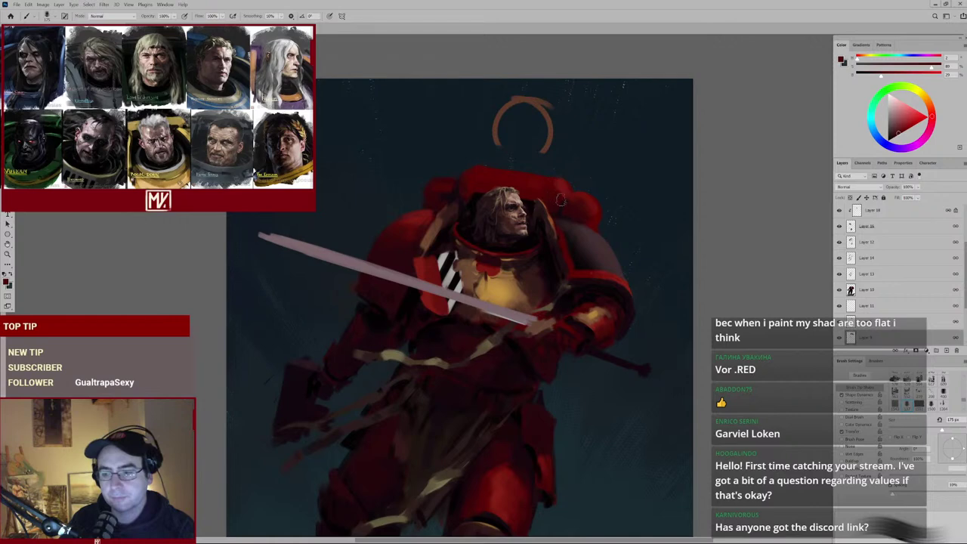
pyautogui.scroll(2, 565, 204)
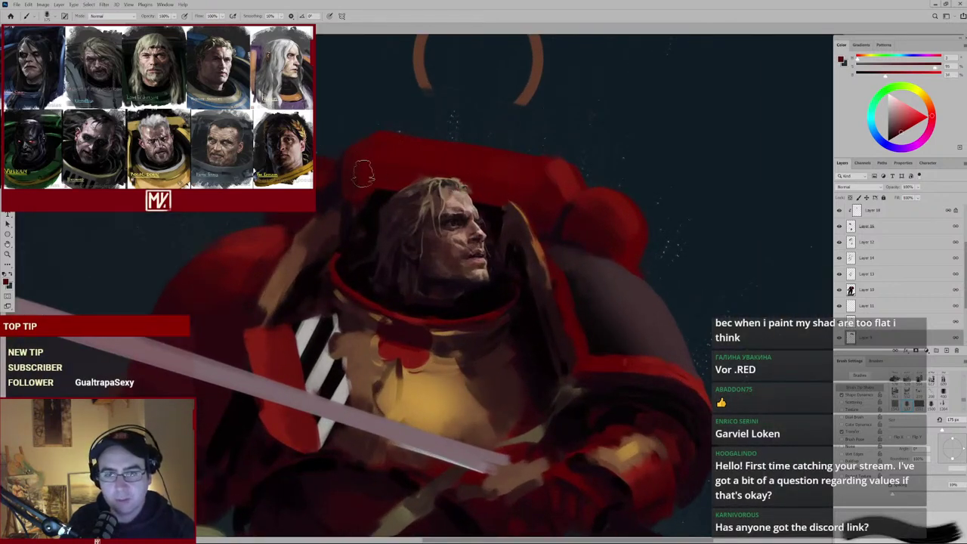
# Model both round backpack pods and the adjoining corner in sampled light and dark reds with a 150 px brush.
pyautogui.hotkey('ctrl', '0')
pyautogui.scroll(2, 391, 215)
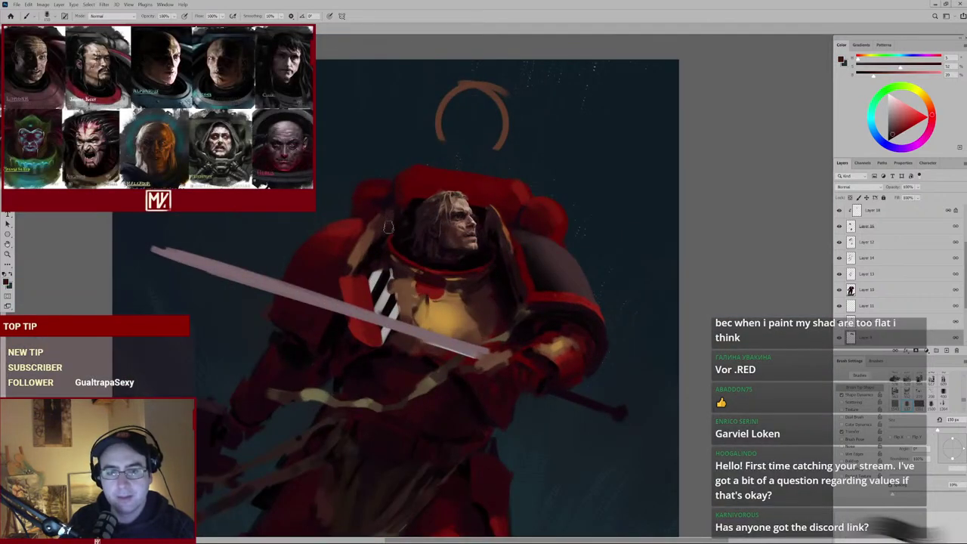
pyautogui.keyDown('alt'); pyautogui.click(521, 204); pyautogui.keyUp('alt')
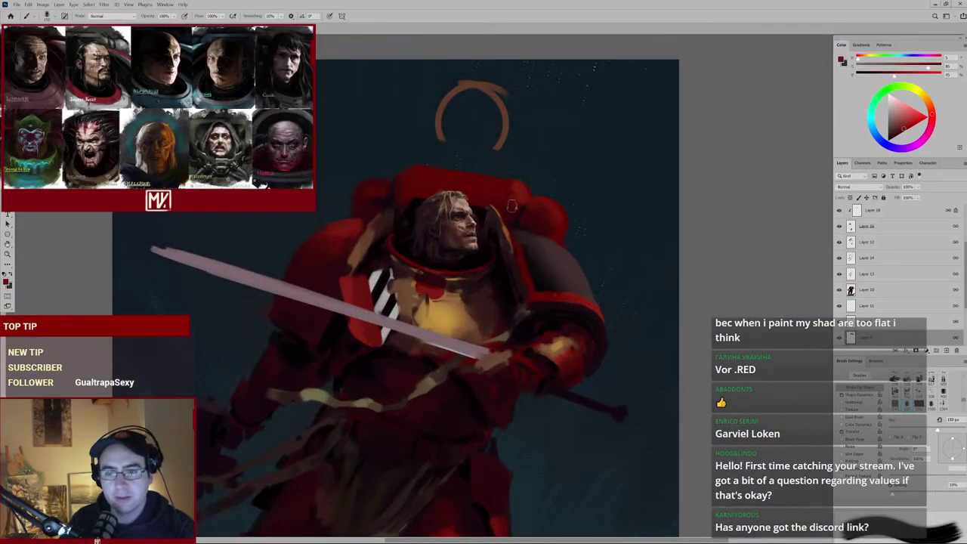
pyautogui.keyDown('alt'); pyautogui.click(553, 219); pyautogui.keyUp('alt')
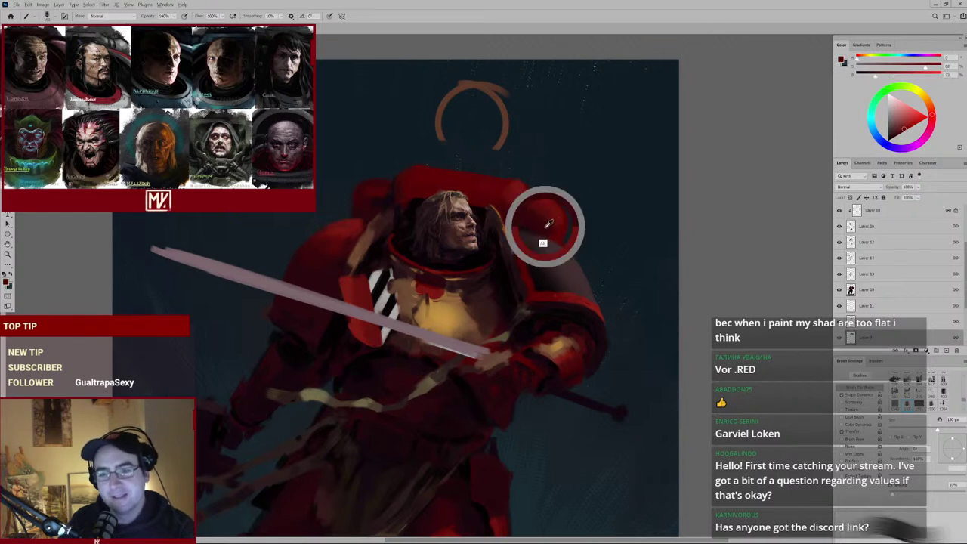
pyautogui.keyDown('alt'); pyautogui.click(385, 184); pyautogui.keyUp('alt')
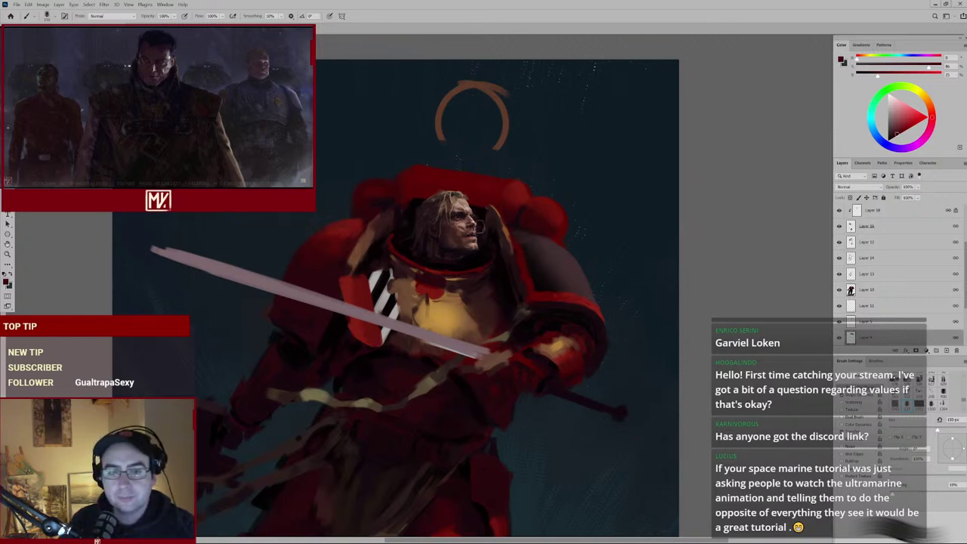
# Refine the shadows around the backpack's inner edge behind the head in sampled brown-red and near-black with an 80 px brush.
pyautogui.moveTo(395, 249); pyautogui.dragTo(405, 244)
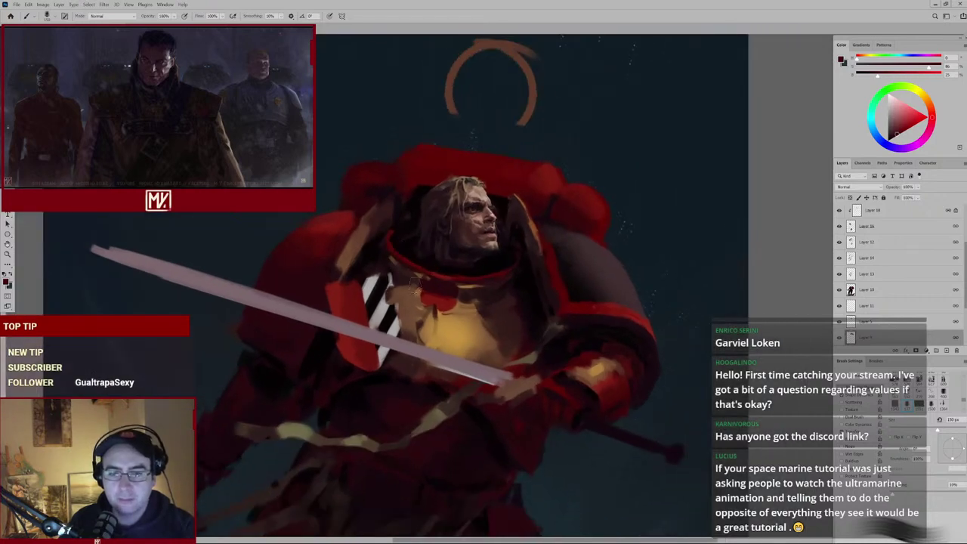
pyautogui.keyDown('alt'); pyautogui.click(498, 315); pyautogui.keyUp('alt')
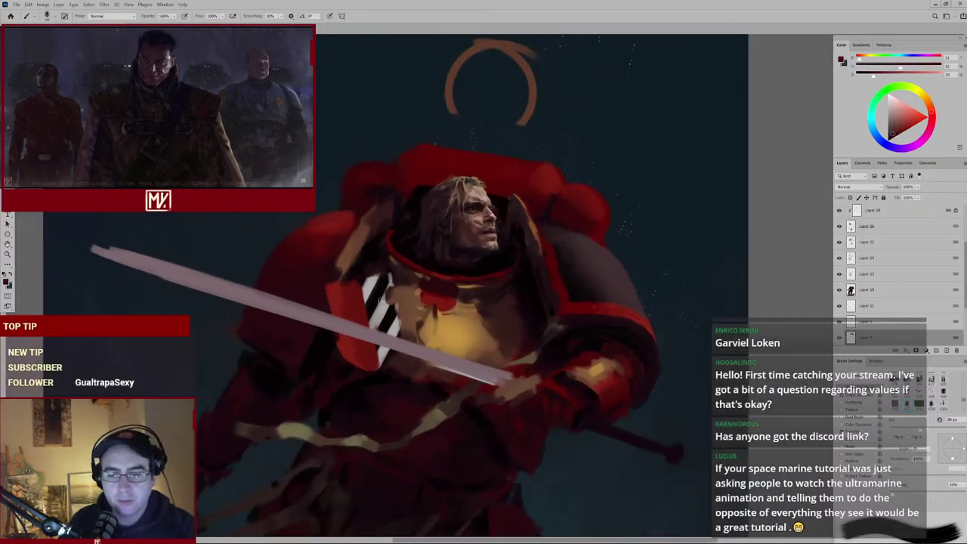
pyautogui.moveTo(550, 204); pyautogui.dragTo(533, 209)
pyautogui.keyDown('alt'); pyautogui.click(438, 207); pyautogui.keyUp('alt')
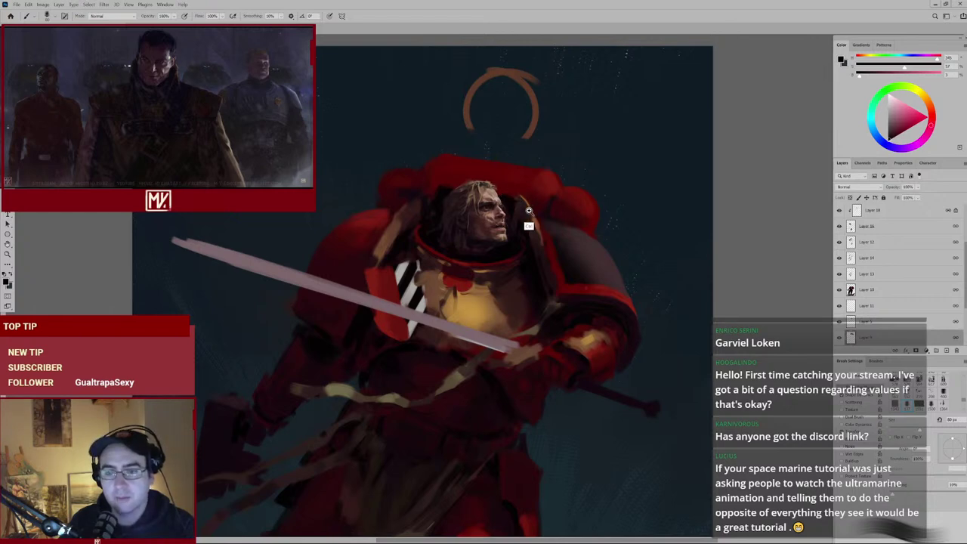
# Paint thin panel seams across the backpack's top in sampled dark red, refining them in brighter red with a 45 px brush.
pyautogui.scroll(2, 530, 214)
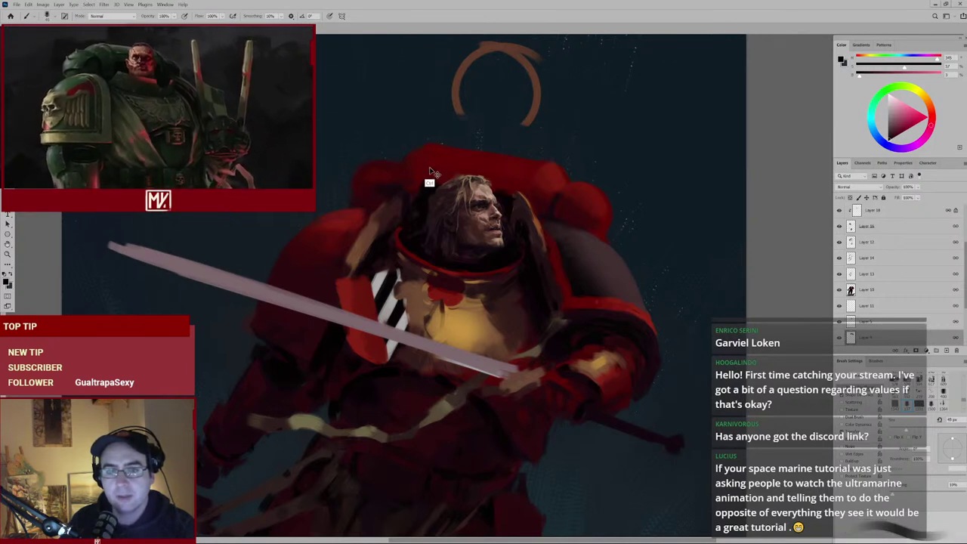
pyautogui.keyDown('alt'); pyautogui.click(395, 194); pyautogui.keyUp('alt')
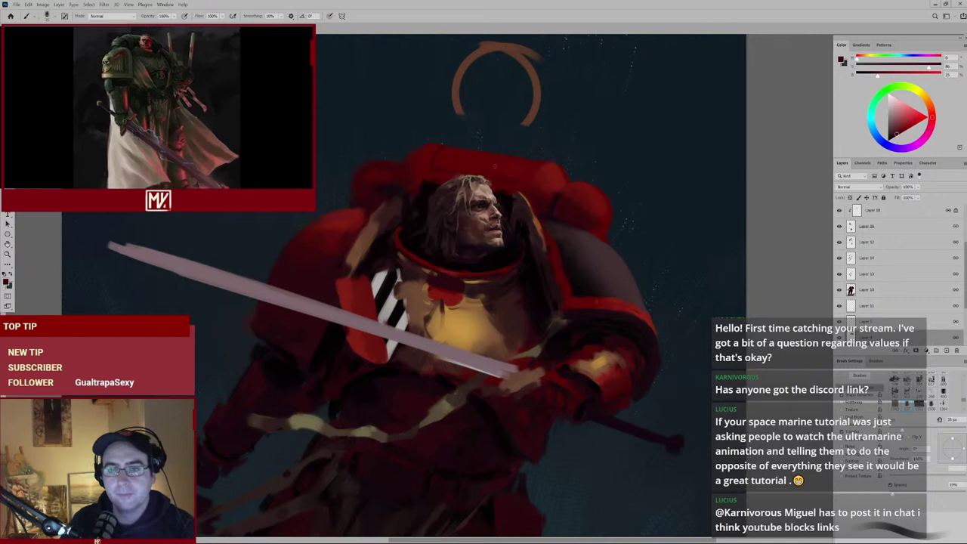
pyautogui.keyDown('alt'); pyautogui.click(509, 175); pyautogui.keyUp('alt')
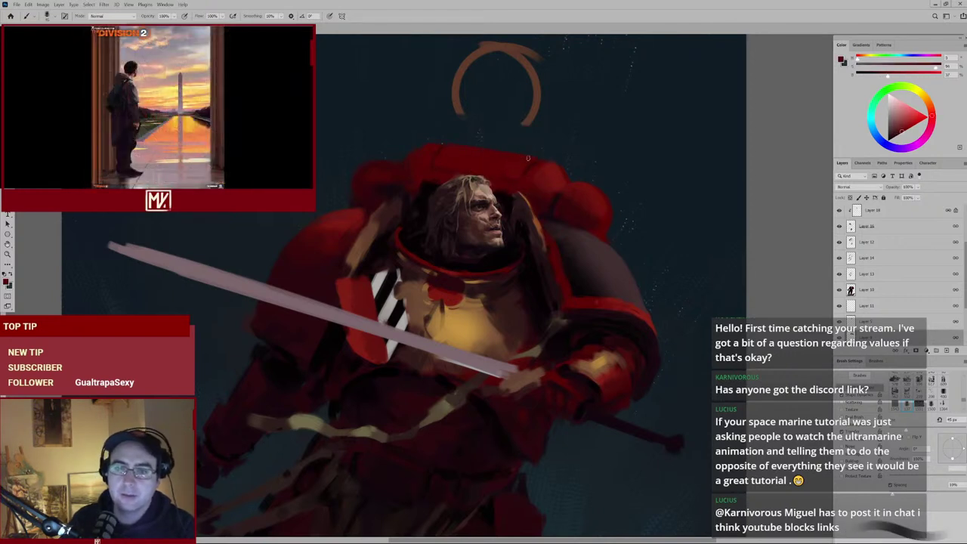
pyautogui.moveTo(503, 198)
pyautogui.mouseDown()
pyautogui.moveTo(460, 224)
pyautogui.moveTo(518, 205)
pyautogui.moveTo(463, 214)
pyautogui.moveTo(438, 244)
pyautogui.moveTo(464, 225)
pyautogui.moveTo(464, 277)
pyautogui.mouseUp()
pyautogui.moveTo(491, 244); pyautogui.dragTo(526, 201)
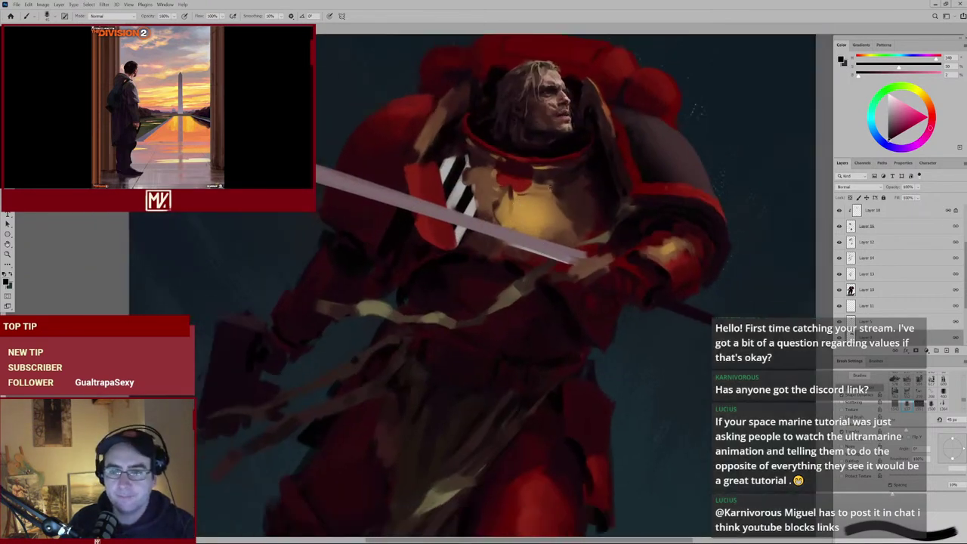
# Refine the small backpack pod and neighbouring corner in sampled reds with a 70 px brush, trimming the edge with a 200 px eraser.
pyautogui.moveTo(568, 175)
pyautogui.mouseDown()
pyautogui.moveTo(491, 188)
pyautogui.moveTo(513, 184)
pyautogui.moveTo(508, 171)
pyautogui.moveTo(466, 148)
pyautogui.mouseUp()
pyautogui.keyDown('alt'); pyautogui.click(466, 148); pyautogui.keyUp('alt')
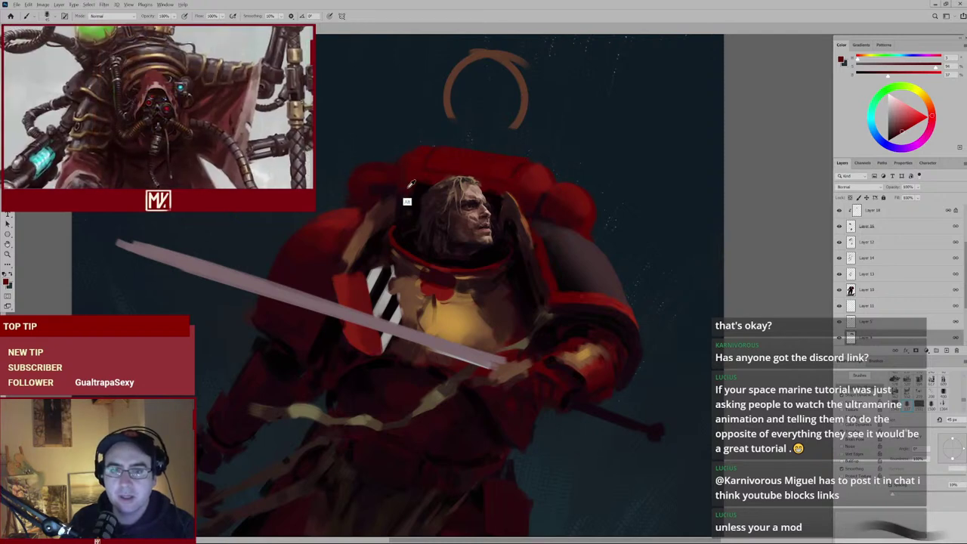
pyautogui.keyDown('alt'); pyautogui.click(386, 177); pyautogui.keyUp('alt')
pyautogui.keyDown('alt'); pyautogui.click(376, 195); pyautogui.keyUp('alt')
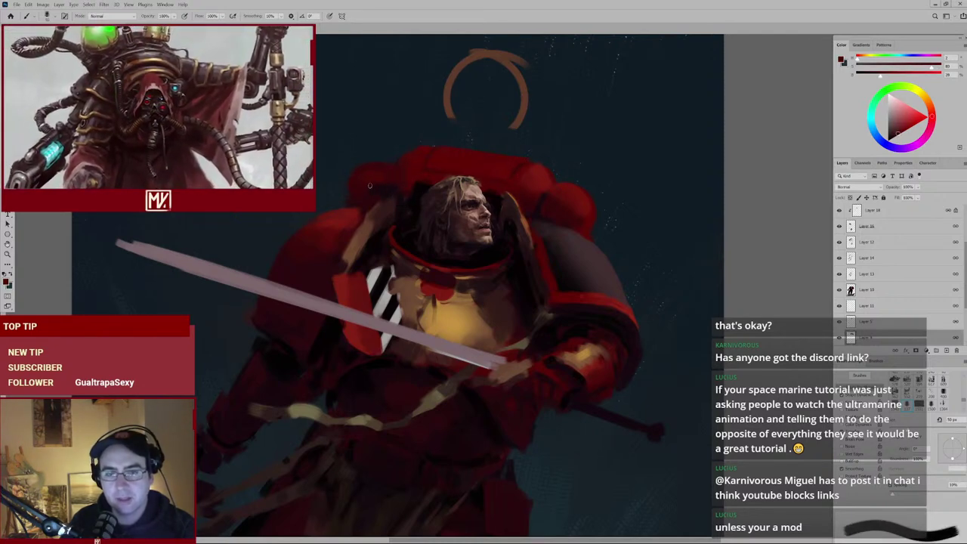
pyautogui.keyDown('alt'); pyautogui.click(413, 188); pyautogui.keyUp('alt')
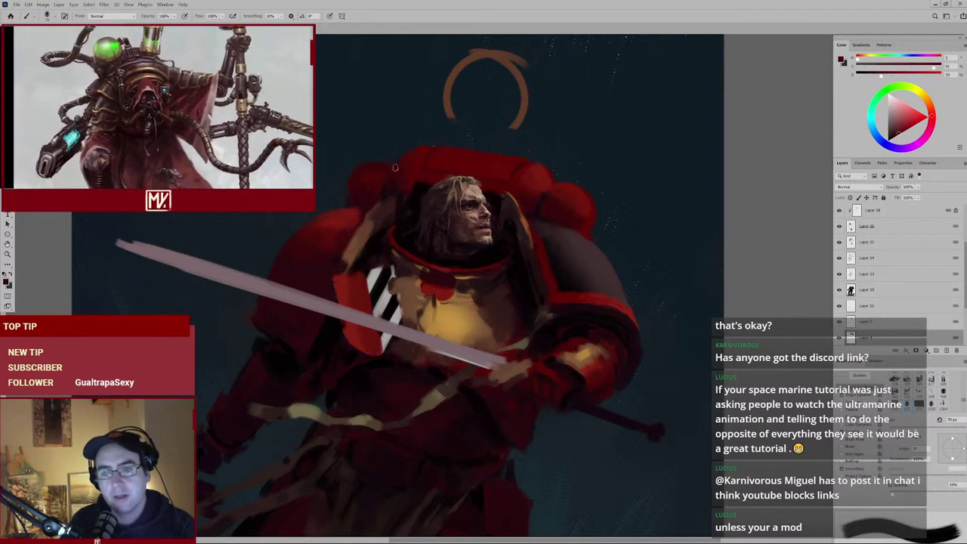
pyautogui.press('e')
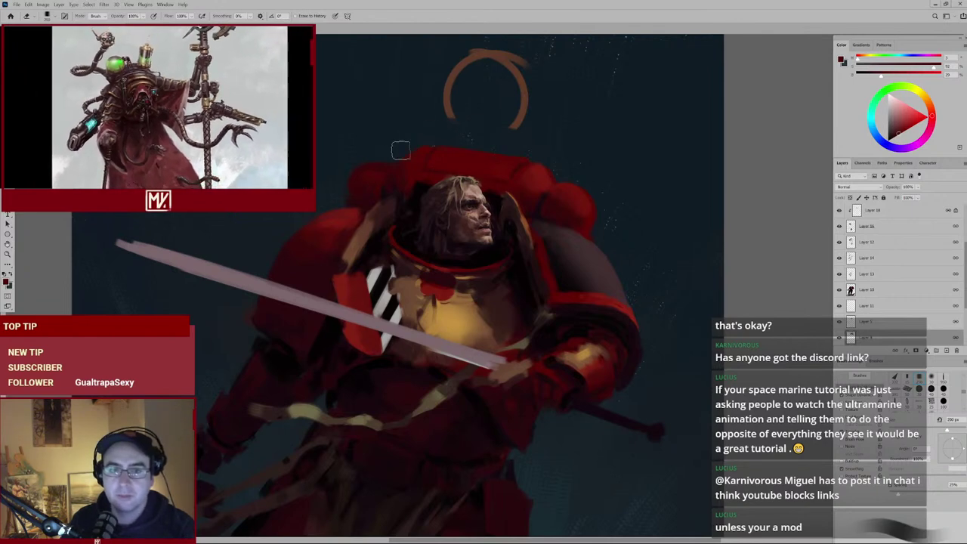
# Define the seam at the backpack's corner near the larger pod with a sampled dark tone and red highlight, using a 40 px brush.
pyautogui.hotkey('ctrl', '0')
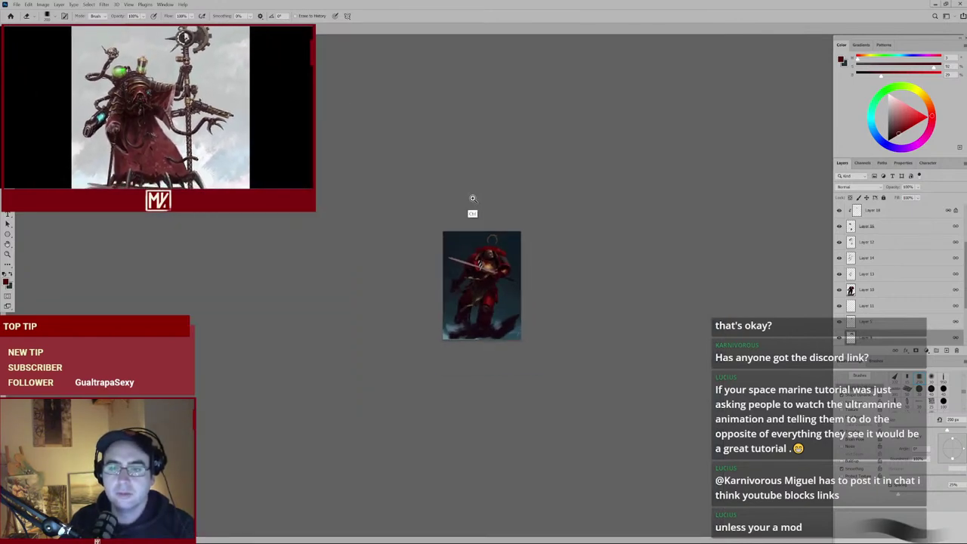
pyautogui.scroll(3, 521, 151)
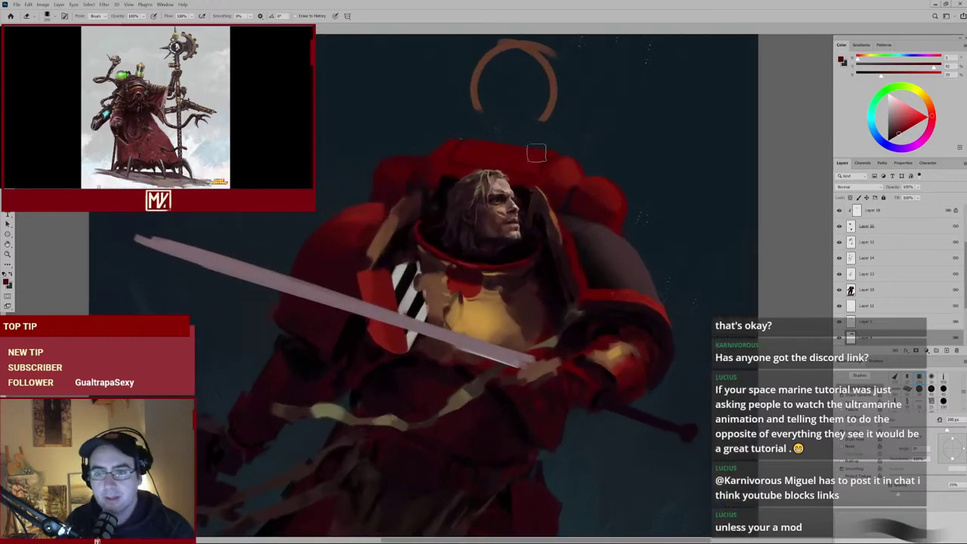
pyautogui.press('b')
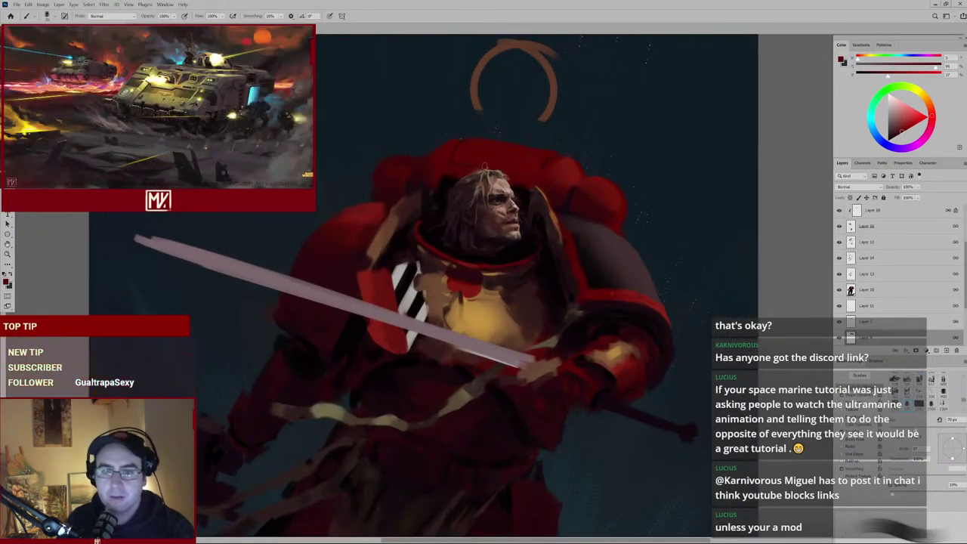
pyautogui.keyDown('alt'); pyautogui.click(518, 181); pyautogui.keyUp('alt')
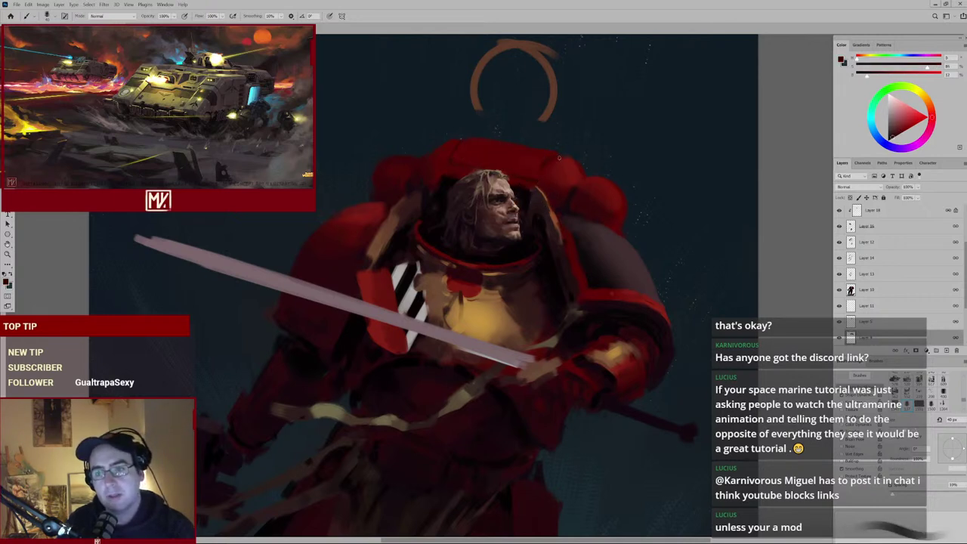
pyautogui.keyDown('alt'); pyautogui.click(553, 154); pyautogui.keyUp('alt')
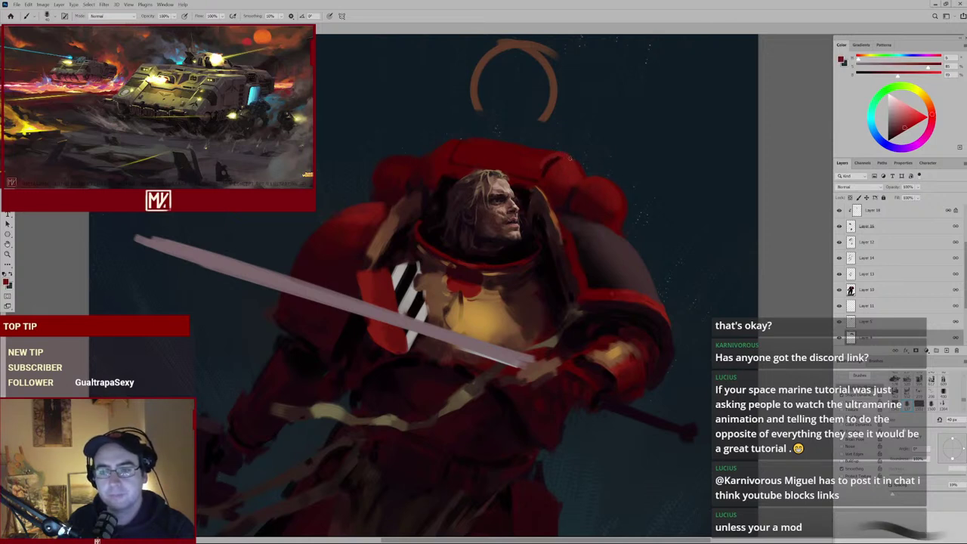
pyautogui.keyDown('alt'); pyautogui.click(575, 194); pyautogui.keyUp('alt')
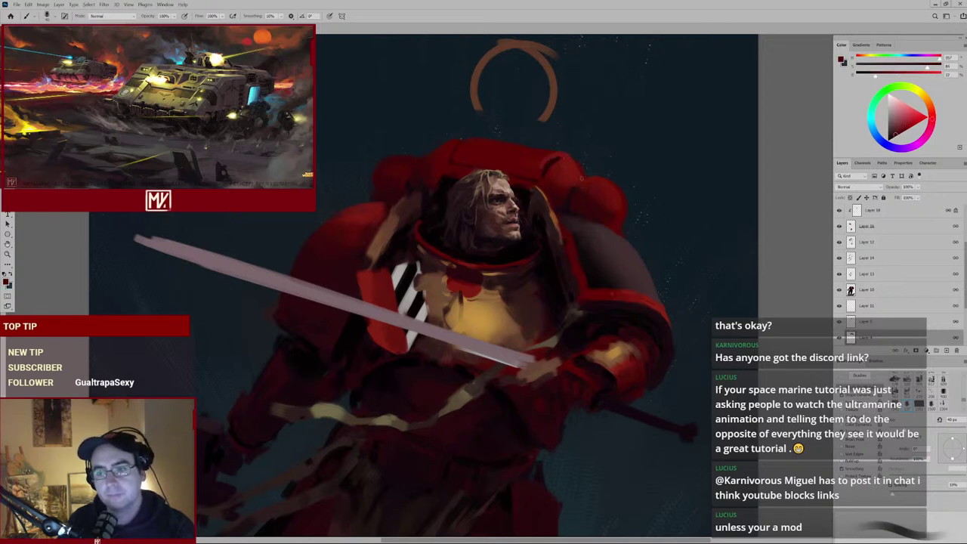
# Erase stray armour paint around the larger pod on Layer 10 with a 250 px eraser, then reselect the backpack's layer.
pyautogui.keyDown('ctrl'); pyautogui.click(571, 182); pyautogui.keyUp('ctrl')
pyautogui.press('e')
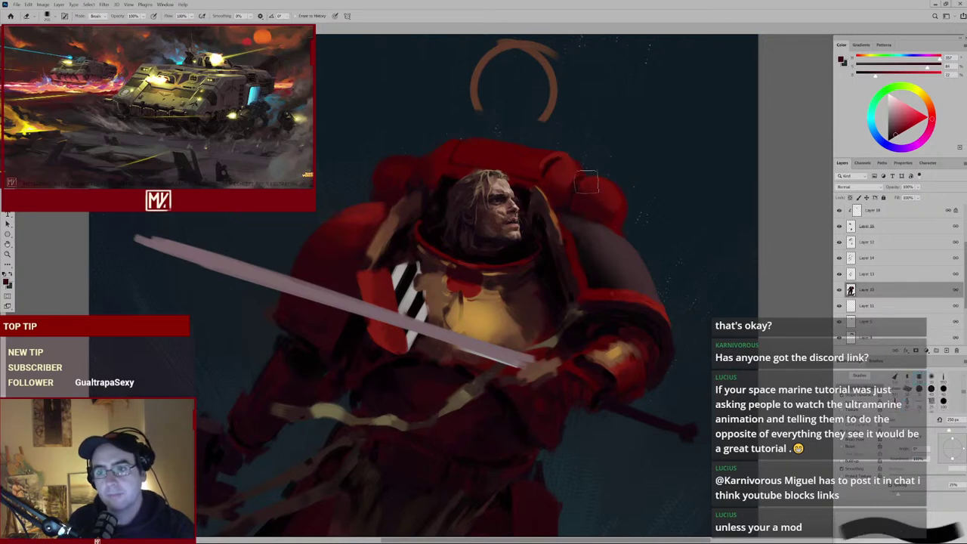
pyautogui.press('b')
pyautogui.keyDown('ctrl'); pyautogui.click(563, 181); pyautogui.keyUp('ctrl')
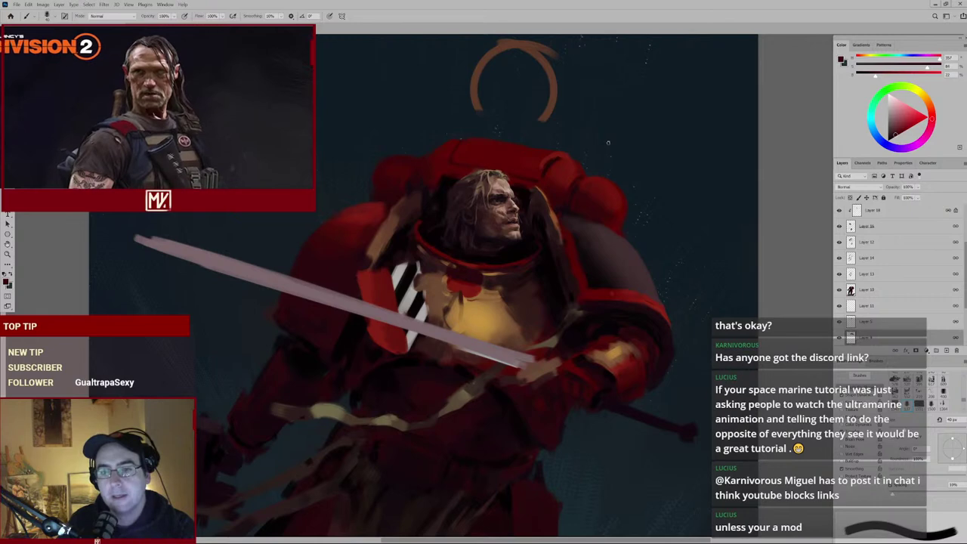
# Touch up the dark recess beside the raised collar plate in a sampled near-black tone with a 40 px brush.
pyautogui.moveTo(529, 226); pyautogui.dragTo(542, 250)
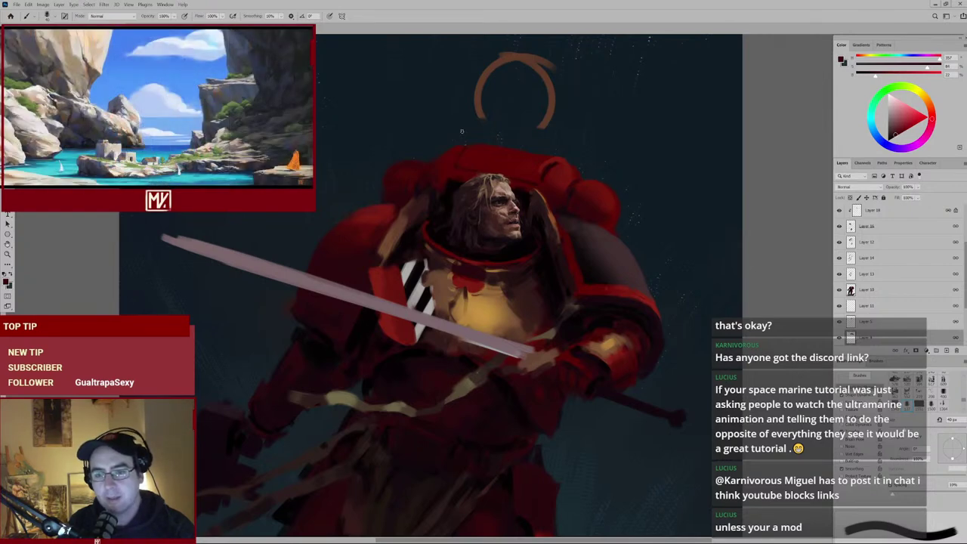
pyautogui.moveTo(462, 132)
pyautogui.mouseDown()
pyautogui.moveTo(516, 254)
pyautogui.moveTo(478, 259)
pyautogui.moveTo(495, 266)
pyautogui.mouseUp()
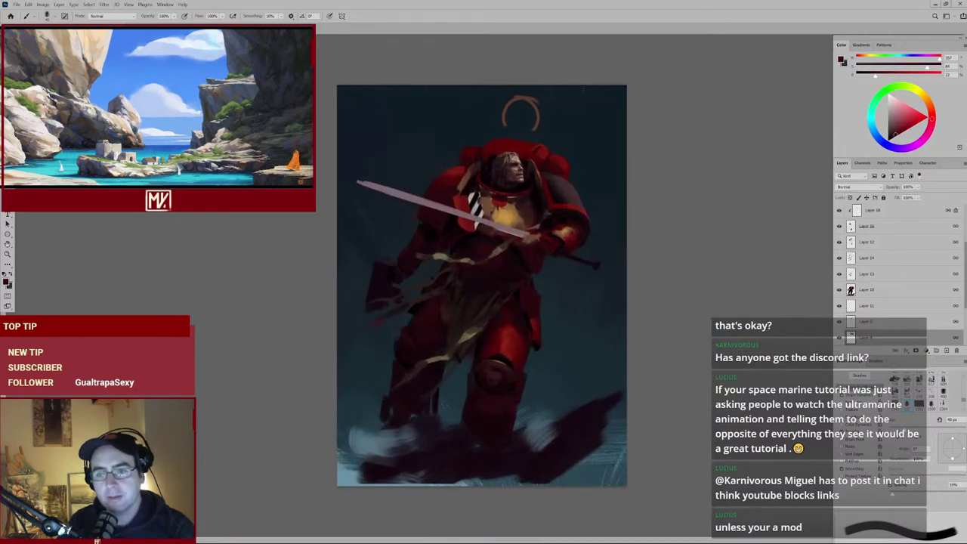
pyautogui.moveTo(521, 212)
pyautogui.mouseDown()
pyautogui.moveTo(544, 197)
pyautogui.moveTo(533, 263)
pyautogui.mouseUp()
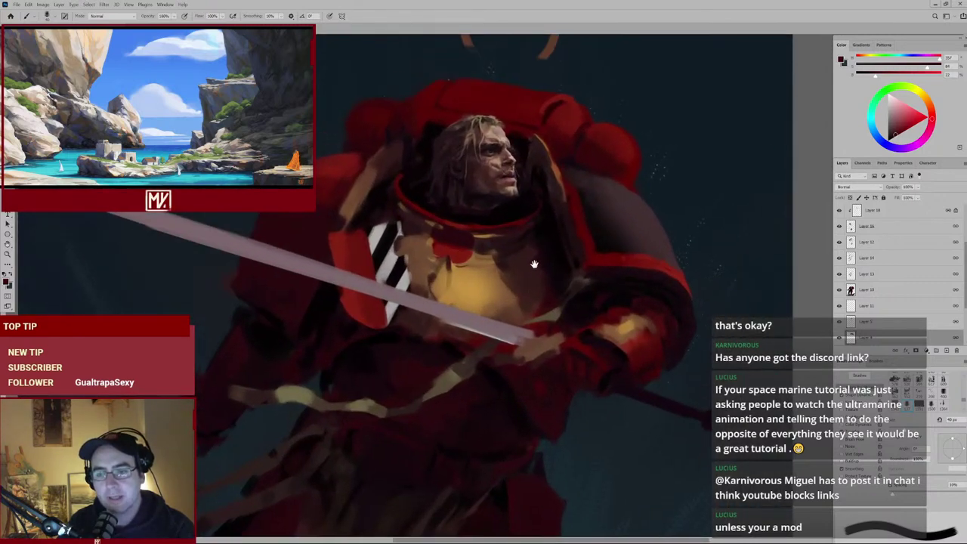
pyautogui.keyDown('alt'); pyautogui.click(534, 257); pyautogui.keyUp('alt')
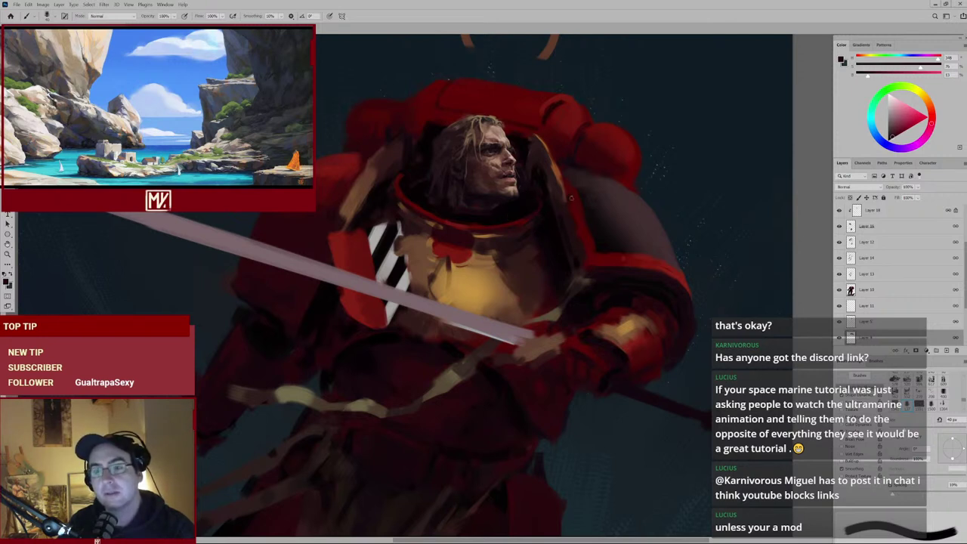
pyautogui.moveTo(544, 175)
pyautogui.mouseDown()
pyautogui.moveTo(533, 208)
pyautogui.moveTo(506, 236)
pyautogui.moveTo(547, 174)
pyautogui.mouseUp()
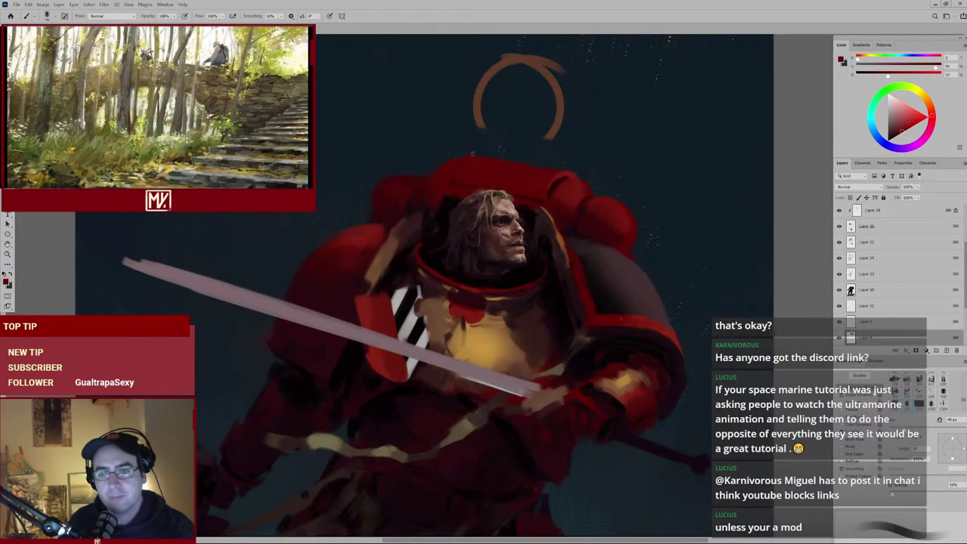
# Refine the edges of the backpack's corner near the larger pod in sampled reds, using a fine 20 px brush.
pyautogui.press('.')
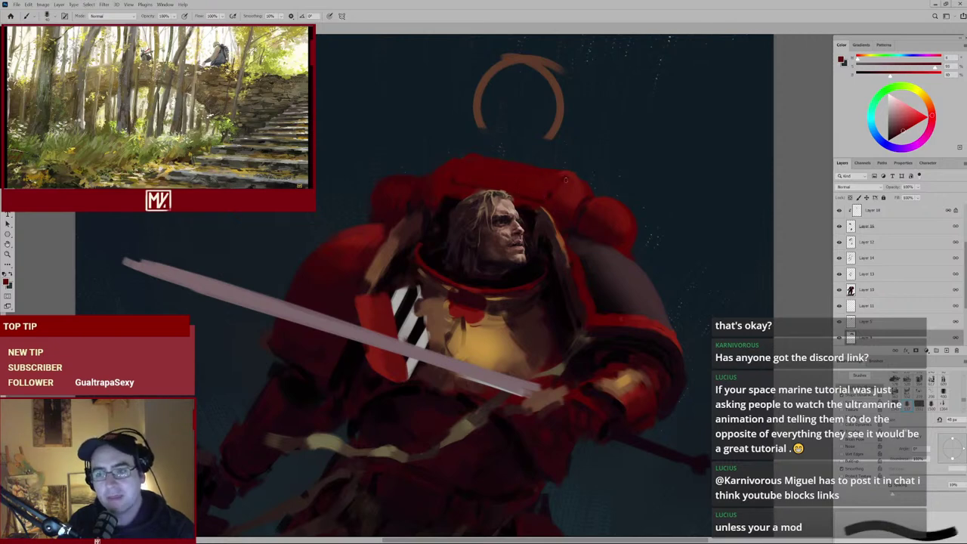
pyautogui.keyDown('alt'); pyautogui.click(535, 189); pyautogui.keyUp('alt')
pyautogui.press('.')
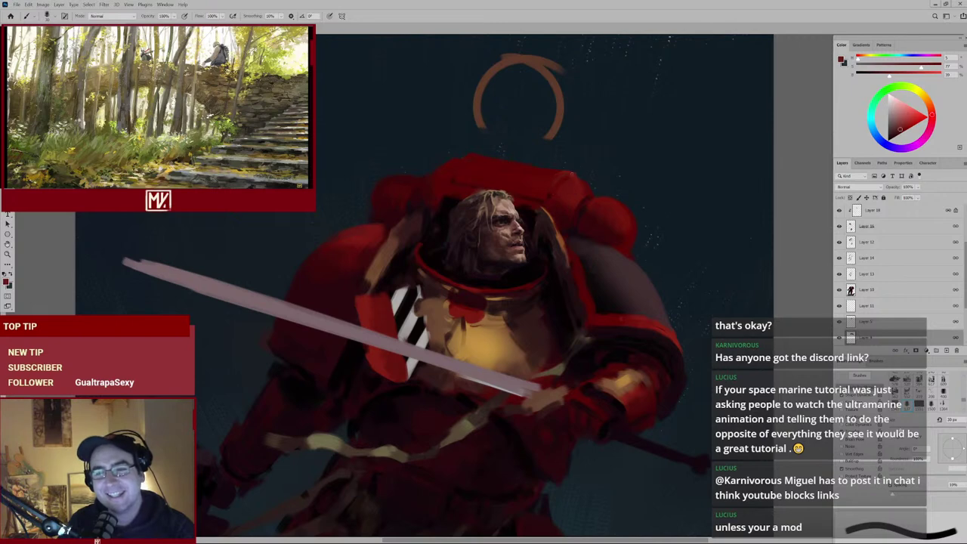
pyautogui.press('.')
pyautogui.keyDown('alt'); pyautogui.click(574, 177); pyautogui.keyUp('alt')
pyautogui.press('.')
pyautogui.press('.')
pyautogui.keyDown('alt'); pyautogui.click(549, 205); pyautogui.keyUp('alt')
# Paint the backpack's lower rim on both sides of the head in dark red with an 80 px brush.
pyautogui.press(',')
pyautogui.press(',')
pyautogui.press(',')
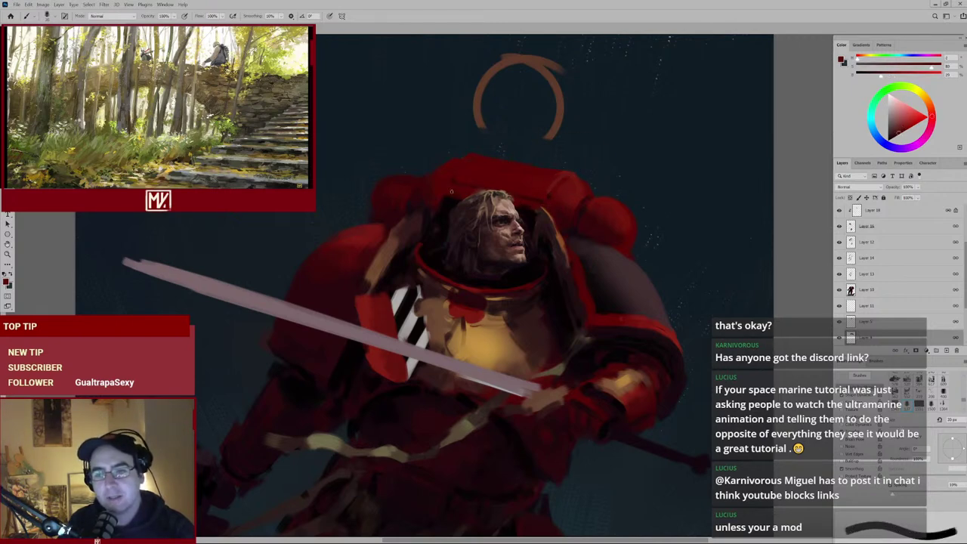
pyautogui.press(',')
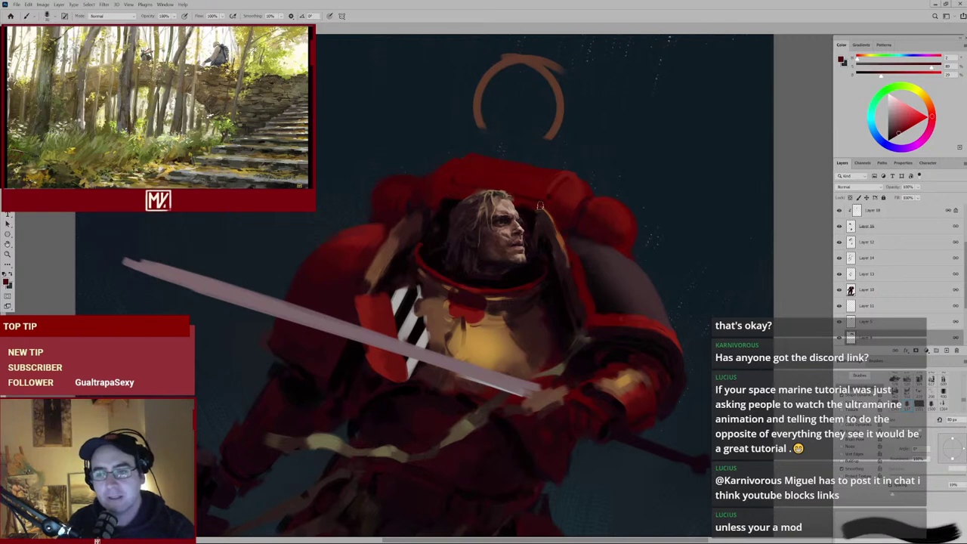
pyautogui.press('.')
pyautogui.press(',')
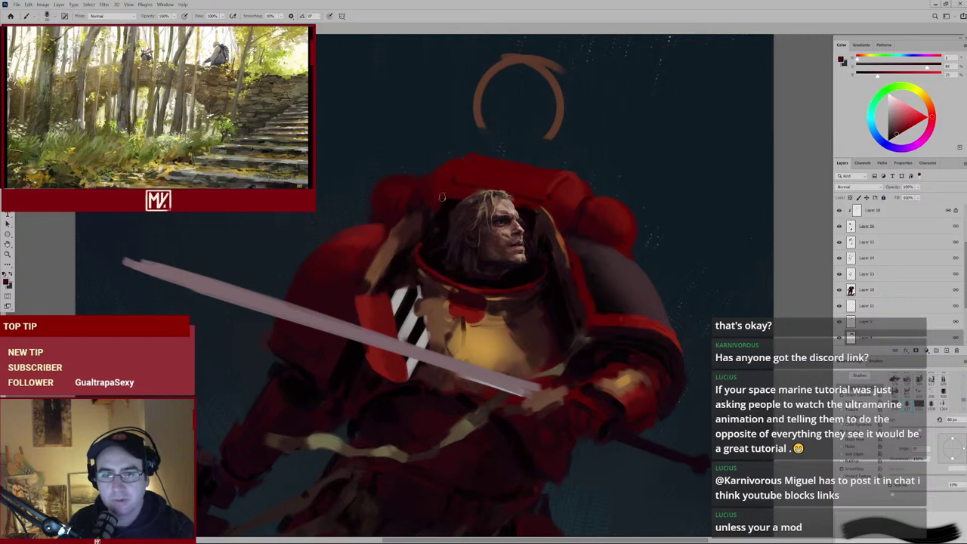
pyautogui.press('.')
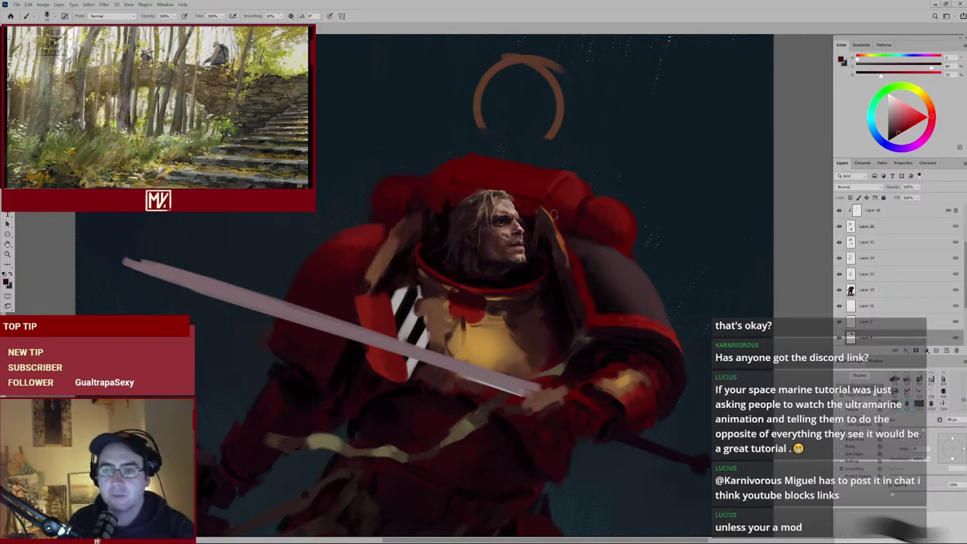
# Deepen the shadow gap between the head and the backpack in a sampled near-black with a 90 px brush.
pyautogui.keyDown('alt'); pyautogui.click(531, 217); pyautogui.keyUp('alt')
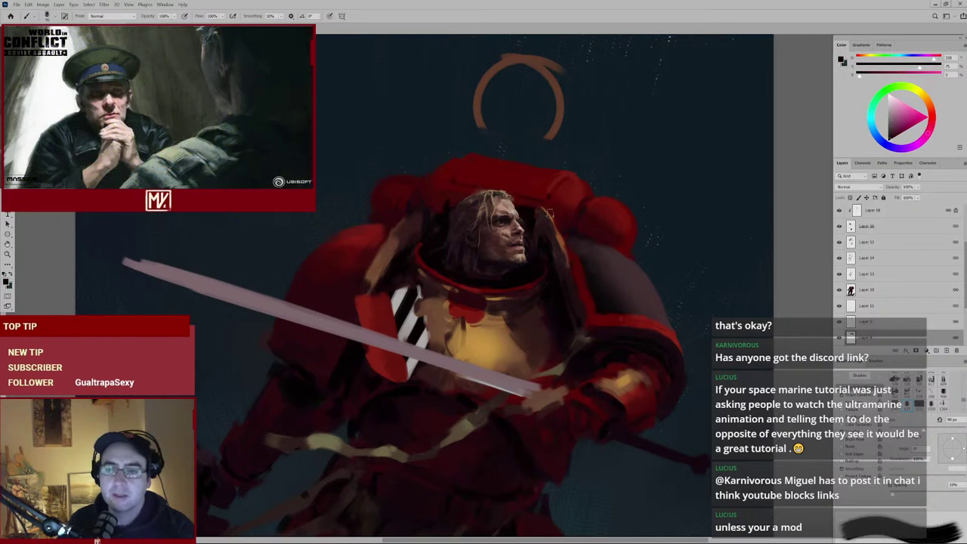
pyautogui.press('.')
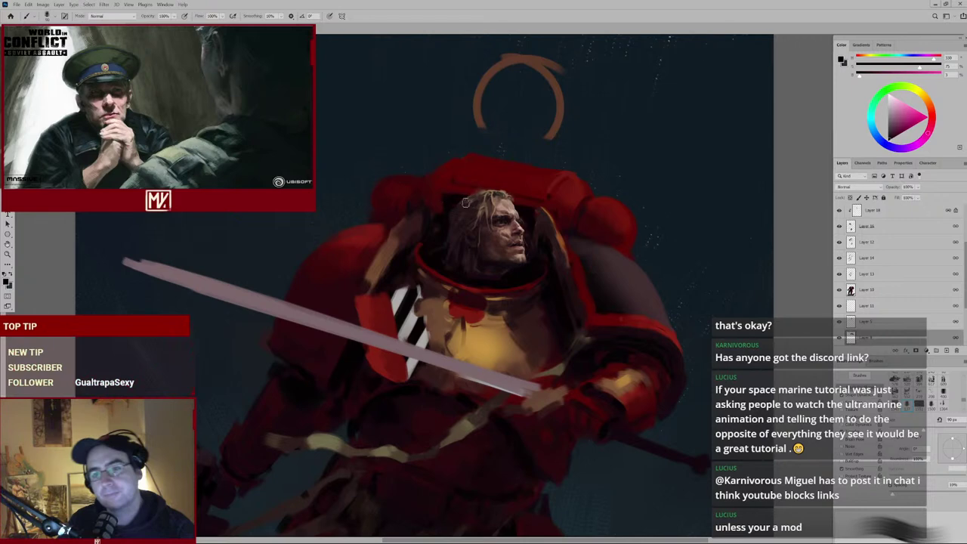
pyautogui.press('h')
pyautogui.click(534, 214)
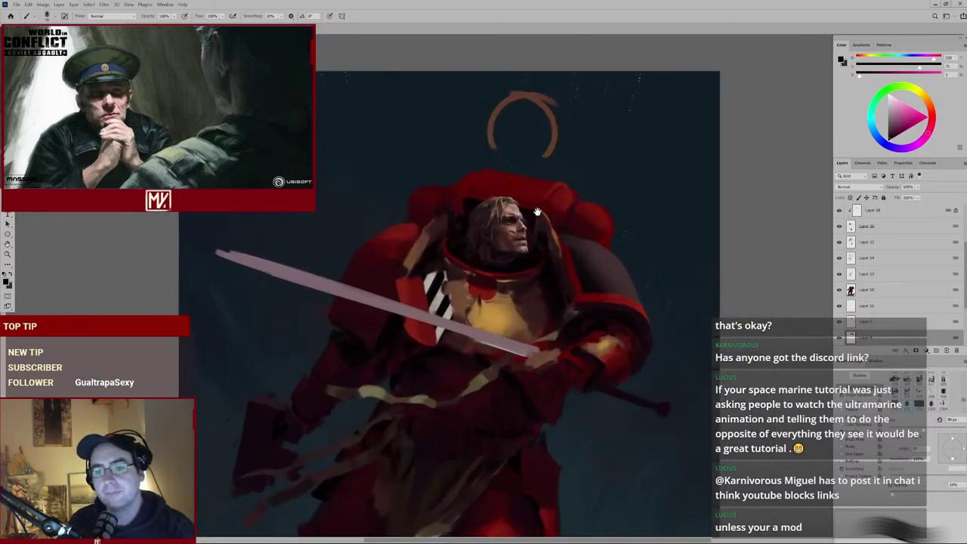
# Shade the backpack's inner edge around the head in sampled dark reds with a 125 px brush.
pyautogui.keyDown('alt'); pyautogui.click(557, 211); pyautogui.keyUp('alt')
pyautogui.press(']')
pyautogui.press(']')
pyautogui.press(']')
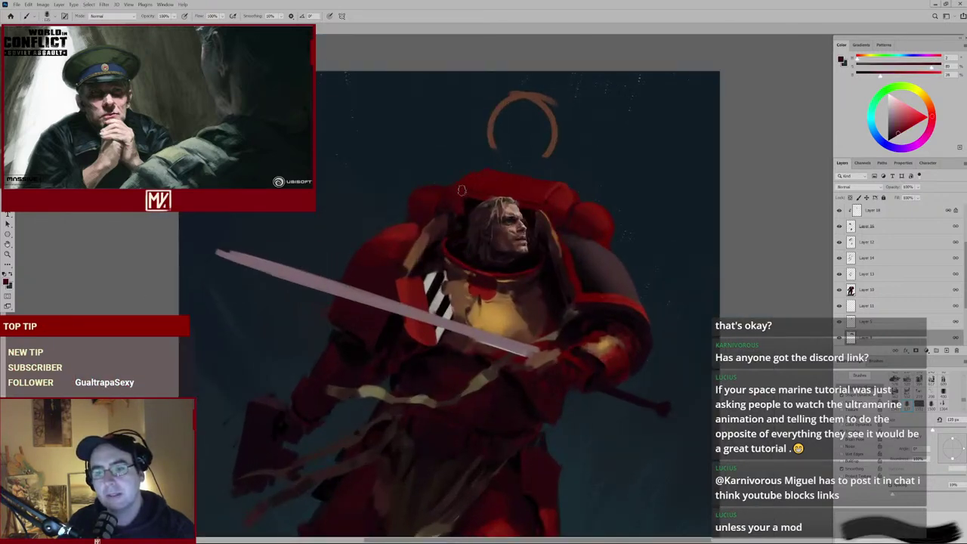
pyautogui.keyDown('alt'); pyautogui.click(560, 208); pyautogui.keyUp('alt')
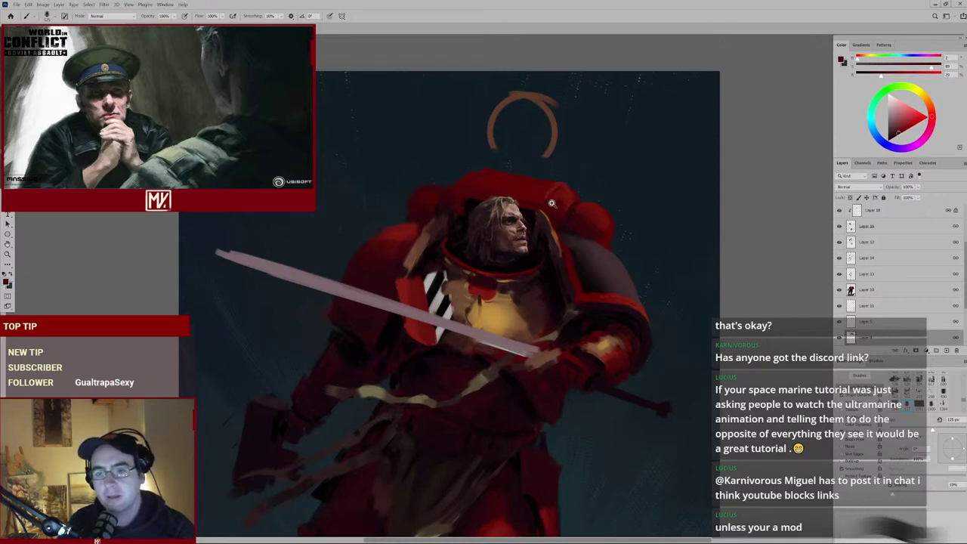
# Darken the backpack's corner beside the smaller pod in a sampled dark red, then switch to the 250 px eraser.
pyautogui.hotkey('ctrl', '0')
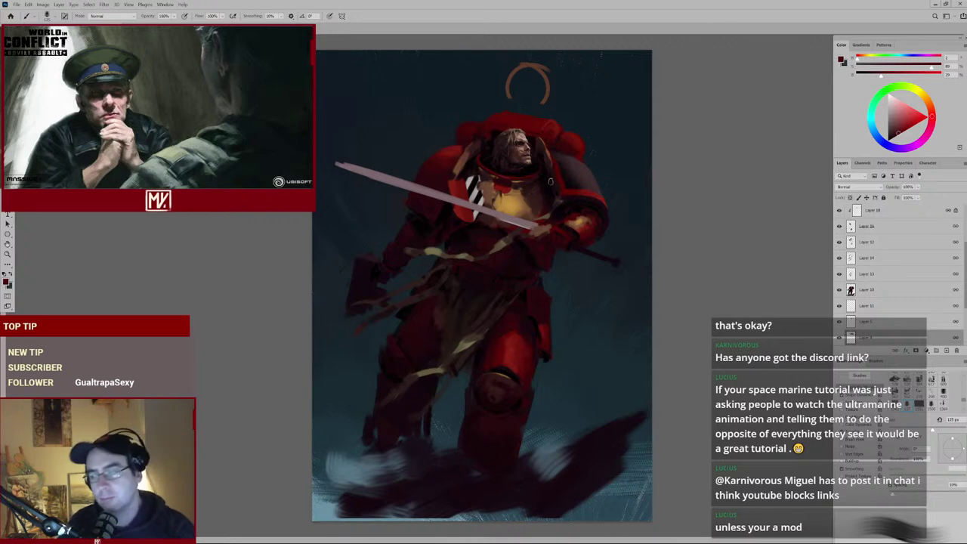
pyautogui.moveTo(518, 165); pyautogui.dragTo(542, 219)
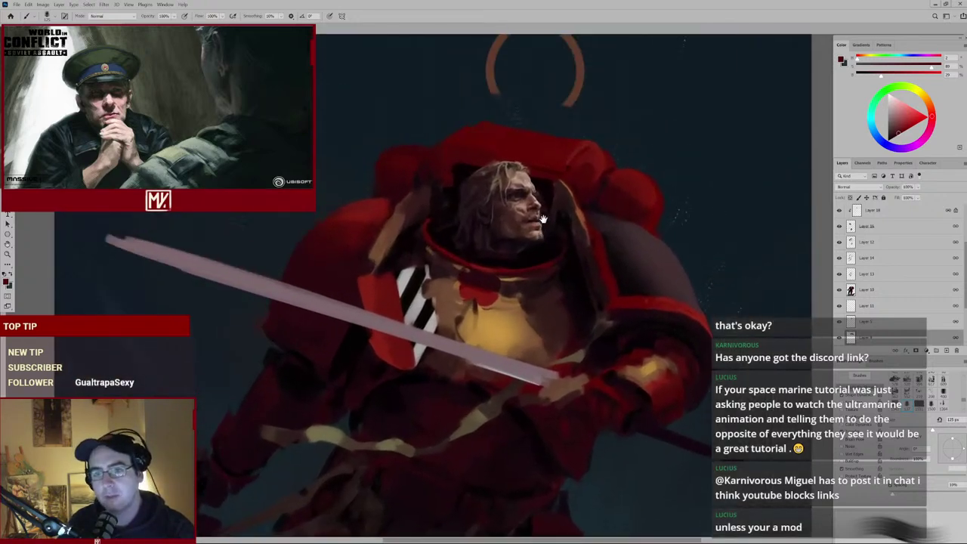
pyautogui.keyDown('alt'); pyautogui.click(453, 165); pyautogui.keyUp('alt')
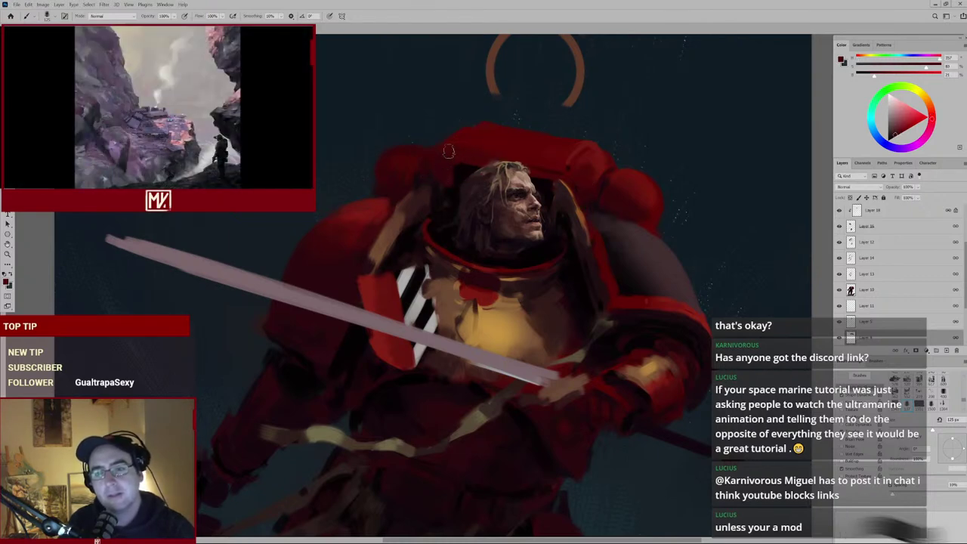
pyautogui.press('e')
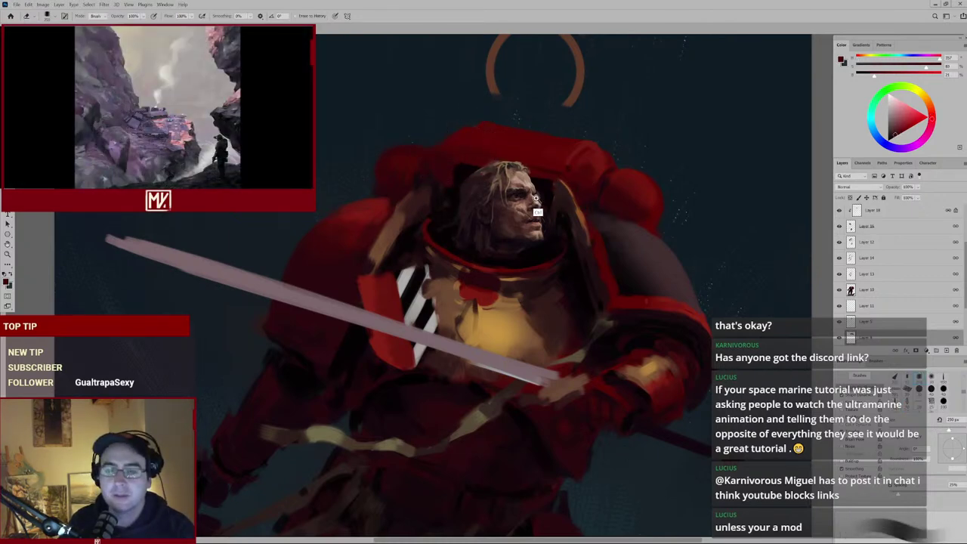
# Blend sampled dark red across the backpack's front above the head with a 125 px brush, alternating with a 300 px eraser.
pyautogui.hotkey('ctrl', '-')
pyautogui.hotkey('ctrl', '-')
pyautogui.hotkey('ctrl', '-')
pyautogui.hotkey('ctrl', '+')
pyautogui.hotkey('ctrl', '+')
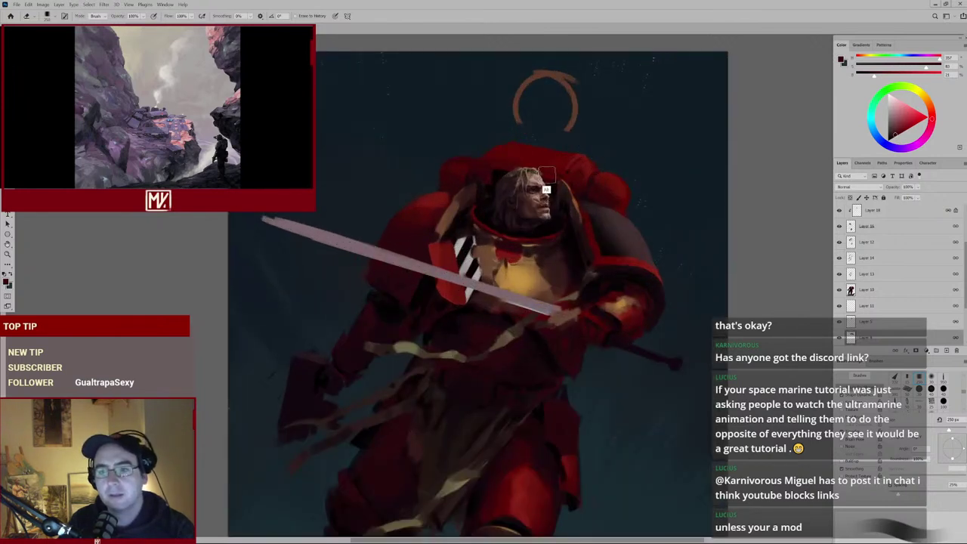
pyautogui.press('b')
pyautogui.keyDown('alt'); pyautogui.click(505, 164); pyautogui.keyUp('alt')
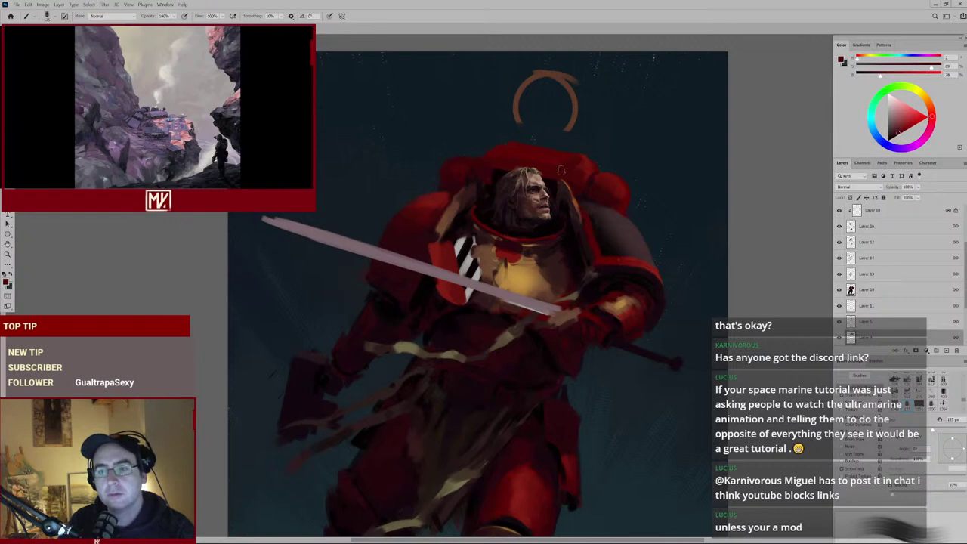
pyautogui.press('e')
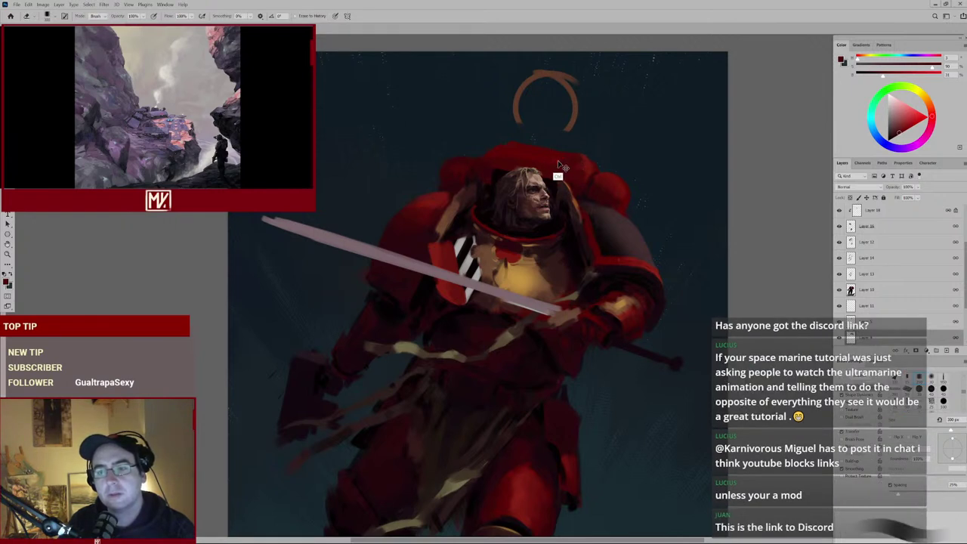
pyautogui.press('b')
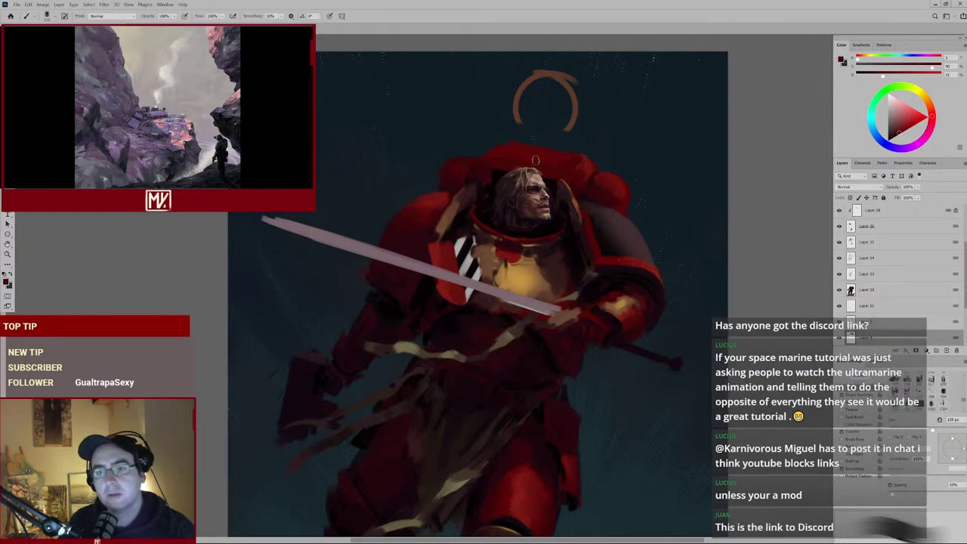
# Rework the backpack's top and smaller pod in sampled reds at 125 px, trimming the pod's outer edge with the eraser.
pyautogui.keyDown('alt'); pyautogui.click(522, 157); pyautogui.keyUp('alt')
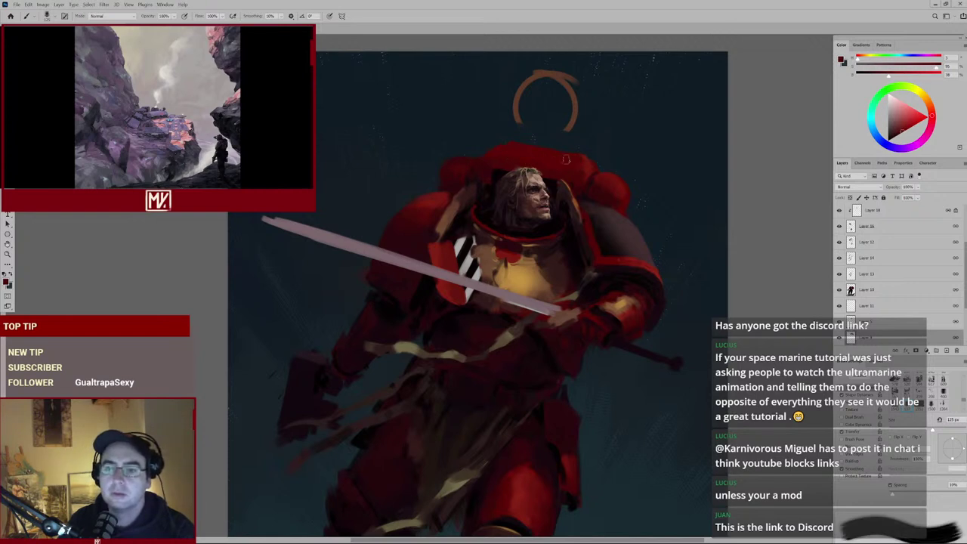
pyautogui.keyDown('alt'); pyautogui.click(615, 180); pyautogui.keyUp('alt')
pyautogui.keyDown('alt'); pyautogui.click(463, 168); pyautogui.keyUp('alt')
pyautogui.press('e')
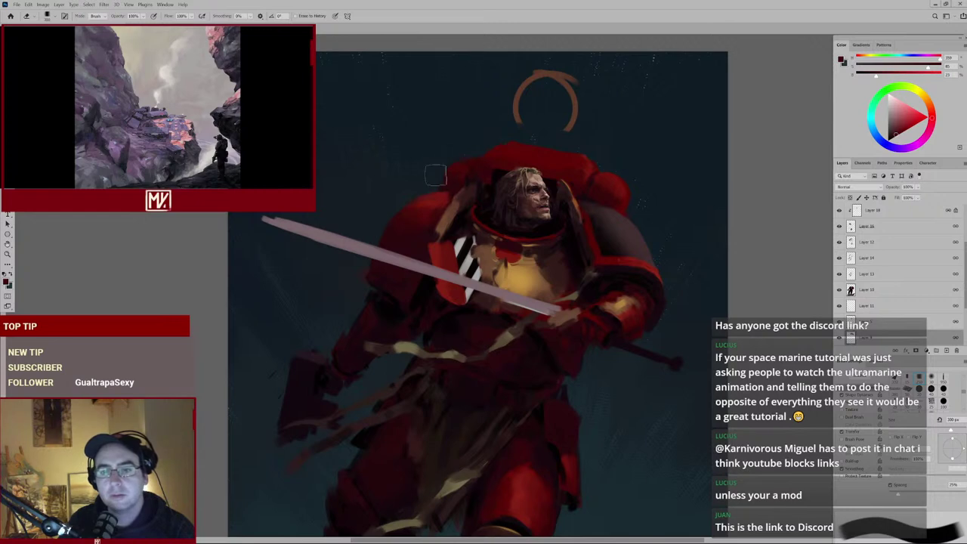
pyautogui.press('b')
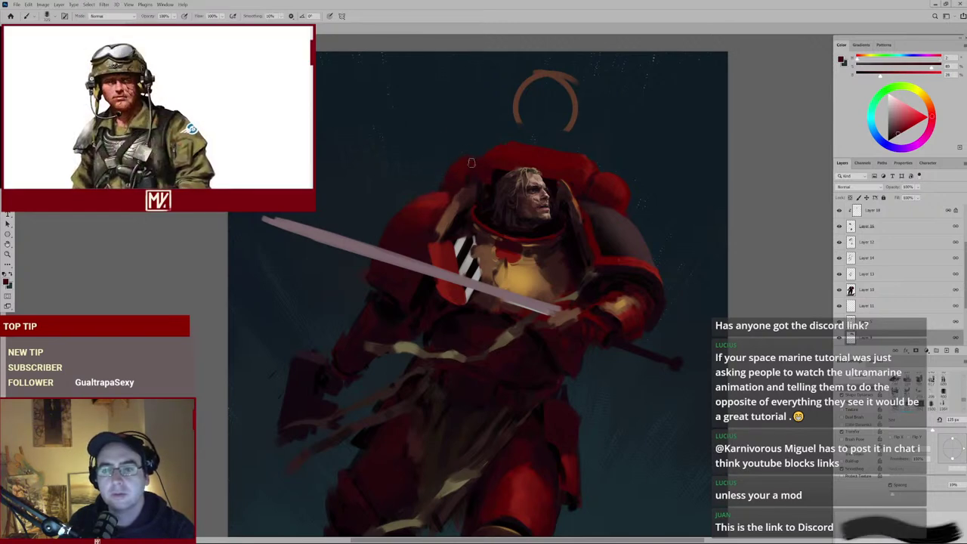
# Add dark accents to the backpack above the head at 50 px and brighter red to its corner at 80 px.
pyautogui.scroll(-5, 529, 224)
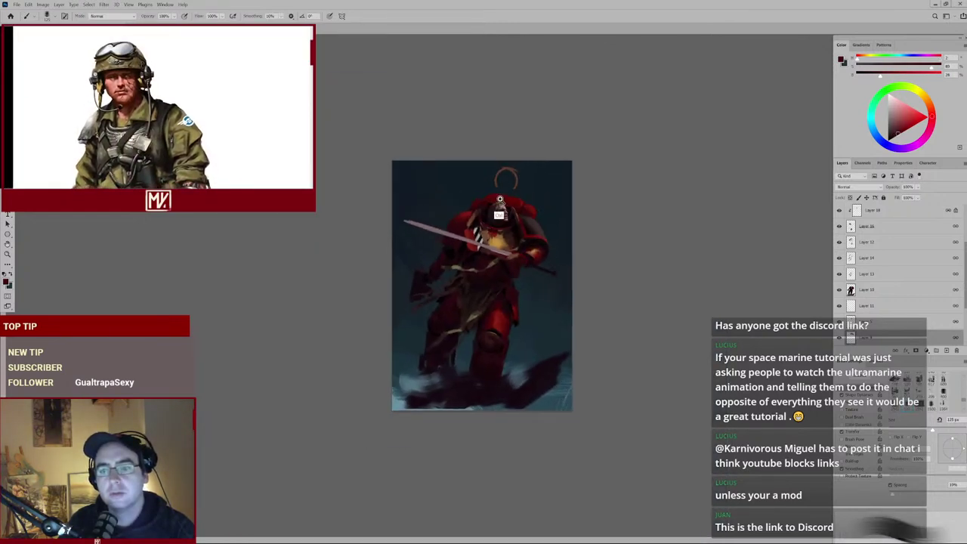
pyautogui.scroll(5, 530, 224)
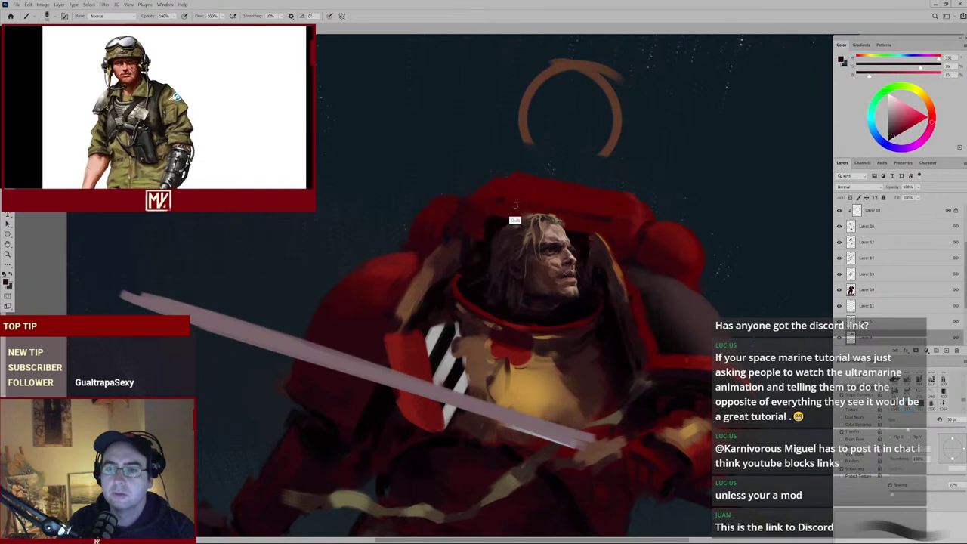
pyautogui.hotkey('ctrl', '0')
pyautogui.keyDown('ctrl'); pyautogui.click(552, 142); pyautogui.keyUp('ctrl')
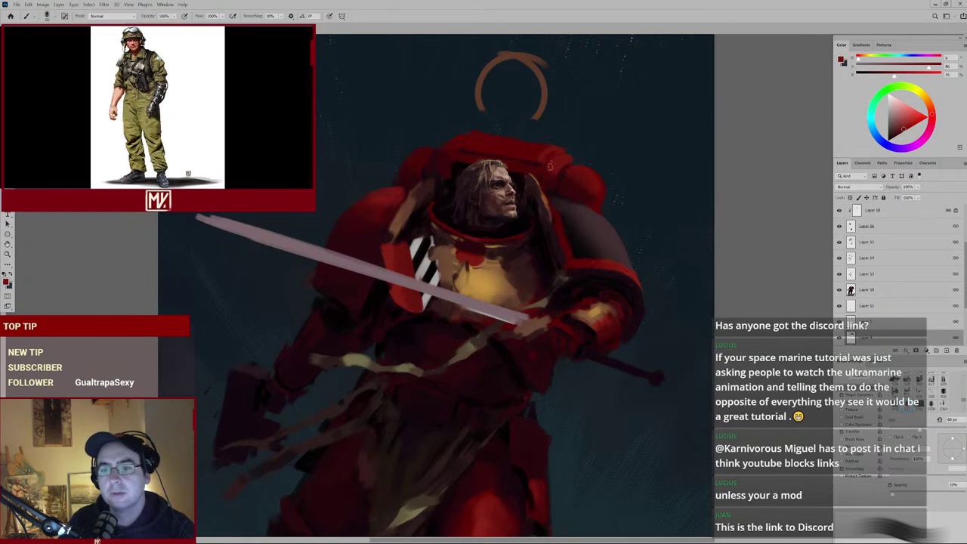
# Examine the backpack and the whole figure at several zoom levels to judge how the armour reads.
pyautogui.hotkey('ctrl', '-')
pyautogui.hotkey('ctrl', '-')
pyautogui.hotkey('ctrl', '-')
pyautogui.hotkey('ctrl', '-')
pyautogui.hotkey('ctrl', '+')
pyautogui.hotkey('ctrl', '+')
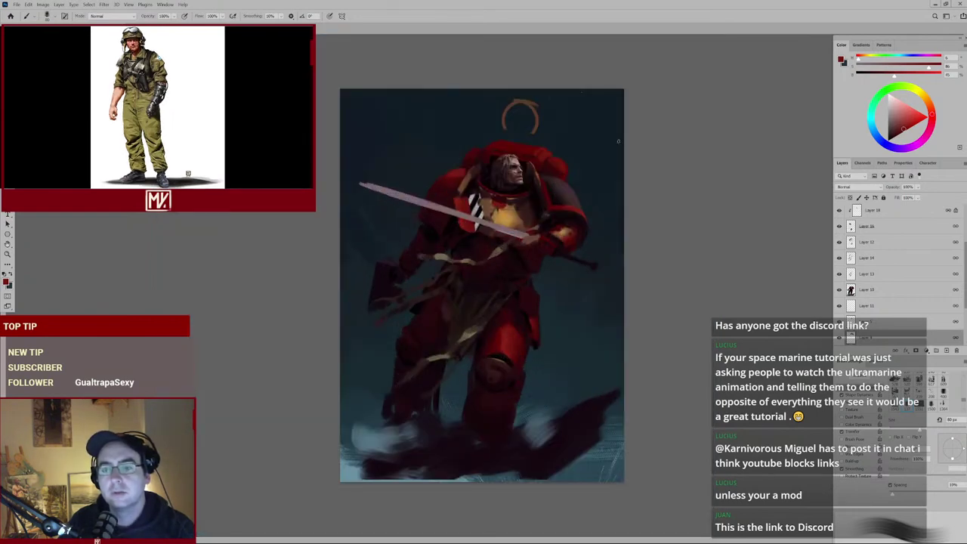
pyautogui.click(547, 172)
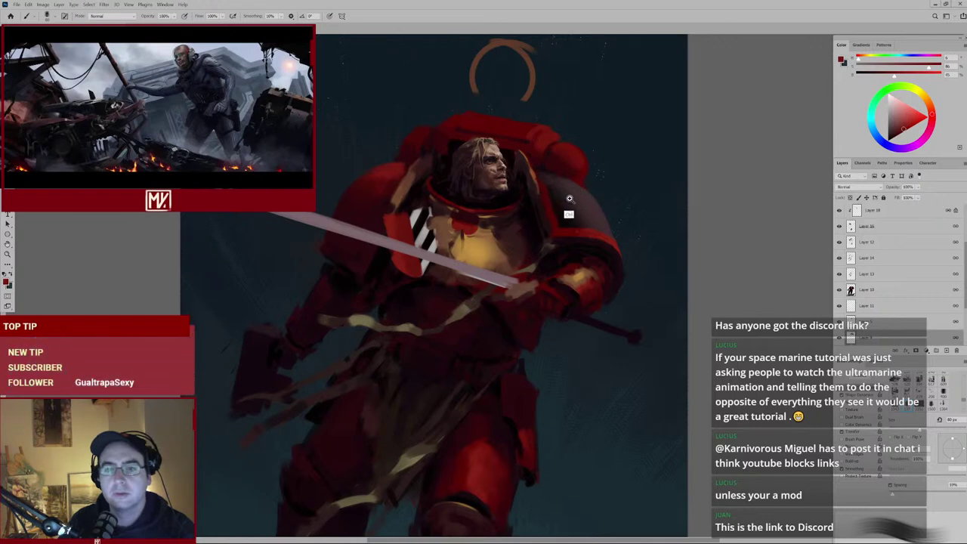
pyautogui.hotkey('ctrl', '-')
pyautogui.hotkey('ctrl', '-')
pyautogui.hotkey('ctrl', '-')
pyautogui.hotkey('ctrl', '+')
pyautogui.hotkey('ctrl', '+')
pyautogui.hotkey('ctrl', '+')
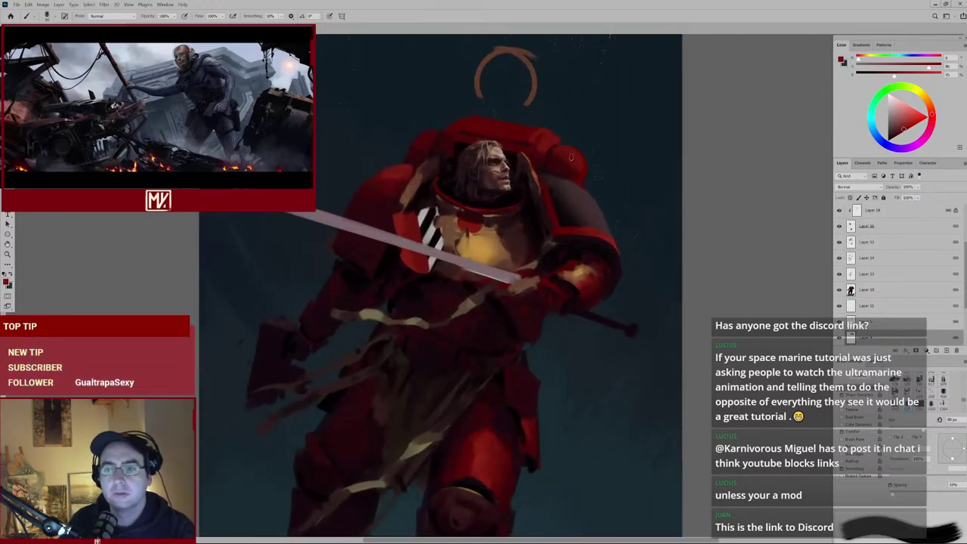
pyautogui.hotkey('ctrl', '-')
pyautogui.hotkey('ctrl', '-')
pyautogui.hotkey('ctrl', '-')
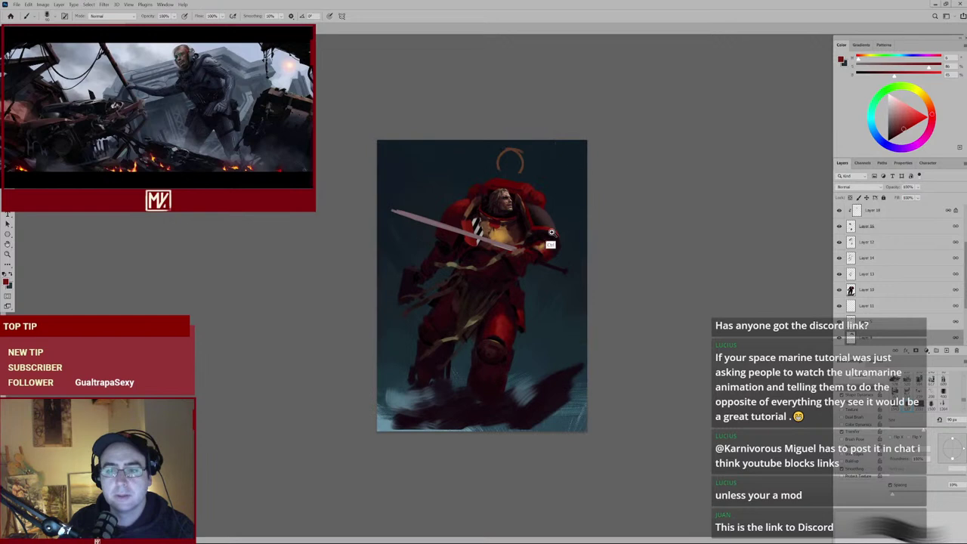
pyautogui.hotkey('ctrl', '+')
pyautogui.hotkey('ctrl', '+')
pyautogui.hotkey('ctrl', '+')
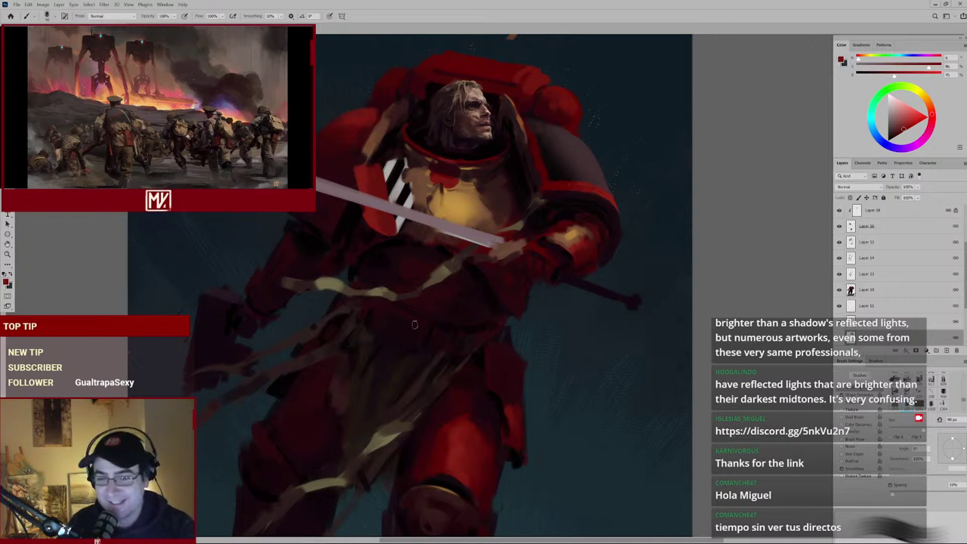
# Touch up the backpack's lower front edge and the corner beside the larger pod with sampled reds and darks, reducing the brush to 40 px.
pyautogui.moveTo(425, 321)
pyautogui.mouseDown()
pyautogui.moveTo(397, 340)
pyautogui.moveTo(427, 320)
pyautogui.mouseUp()
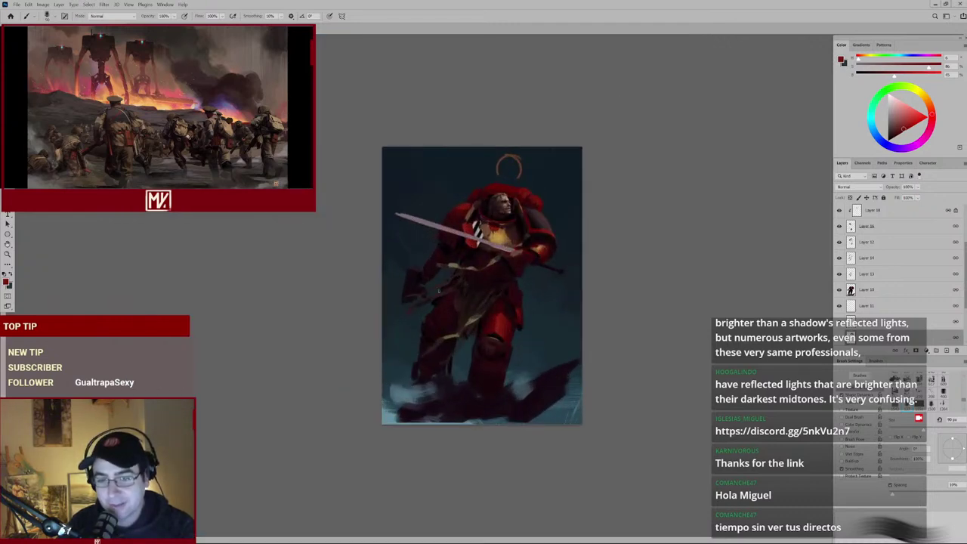
pyautogui.moveTo(487, 334)
pyautogui.mouseDown()
pyautogui.moveTo(511, 335)
pyautogui.moveTo(528, 315)
pyautogui.mouseUp()
pyautogui.moveTo(524, 261); pyautogui.dragTo(535, 326)
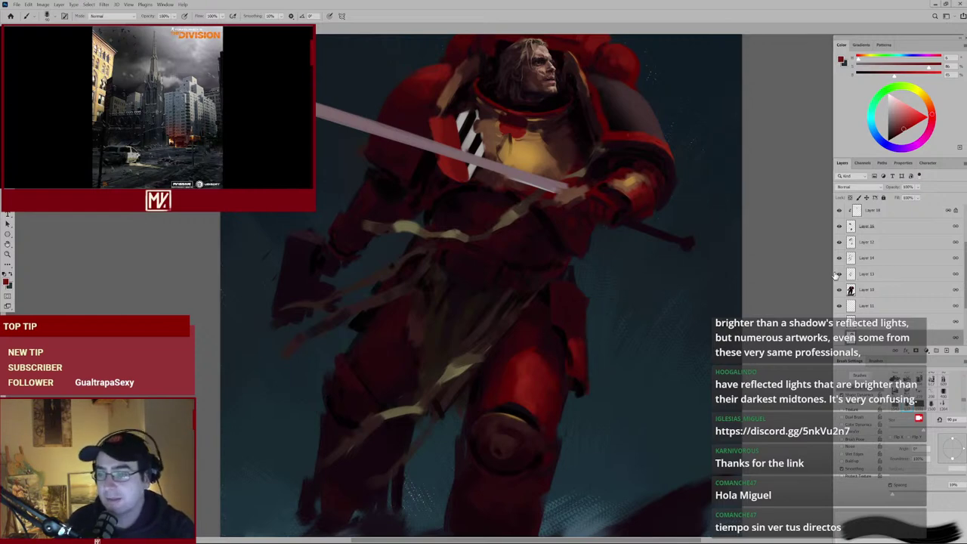
pyautogui.scroll(5, 573, 297)
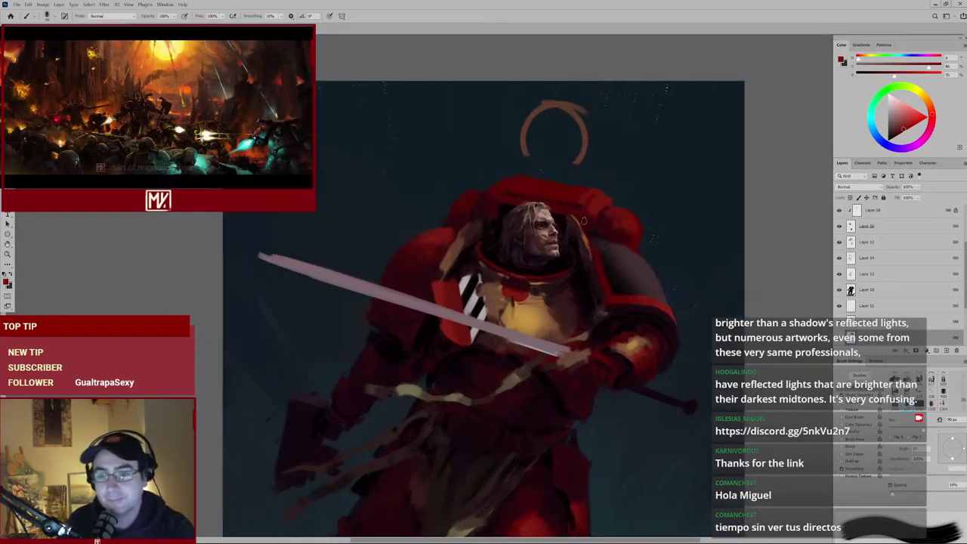
pyautogui.keyDown('alt'); pyautogui.click(610, 217); pyautogui.keyUp('alt')
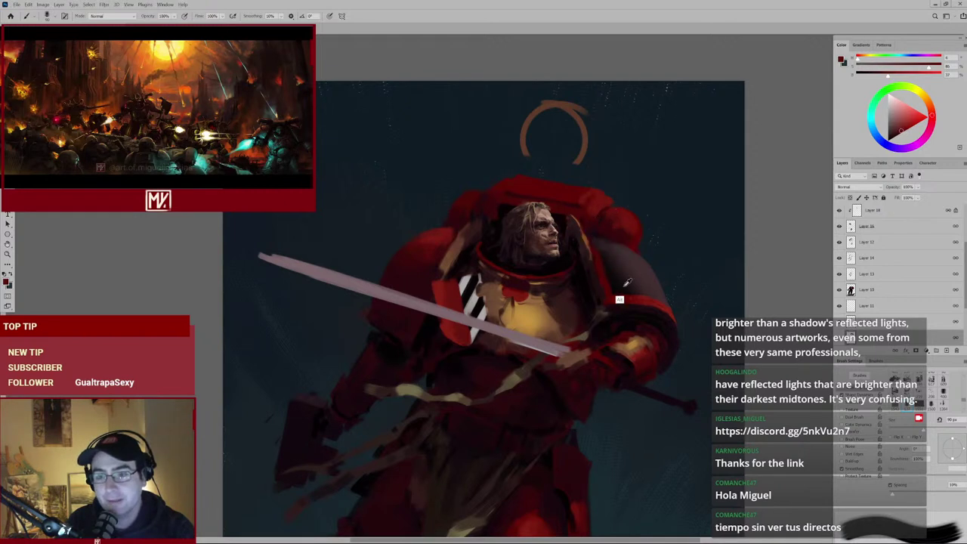
pyautogui.keyDown('alt'); pyautogui.click(665, 323); pyautogui.keyUp('alt')
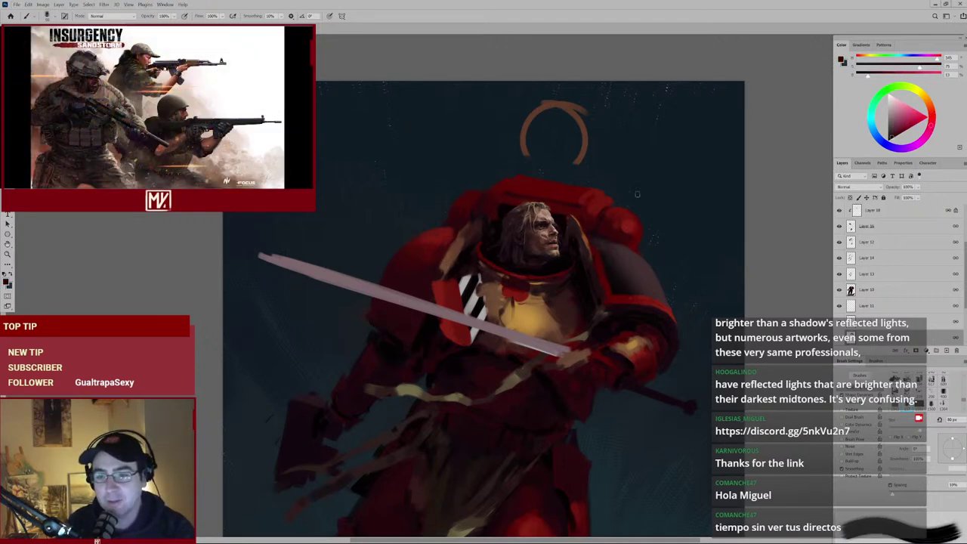
pyautogui.keyDown('alt'); pyautogui.click(582, 198); pyautogui.keyUp('alt')
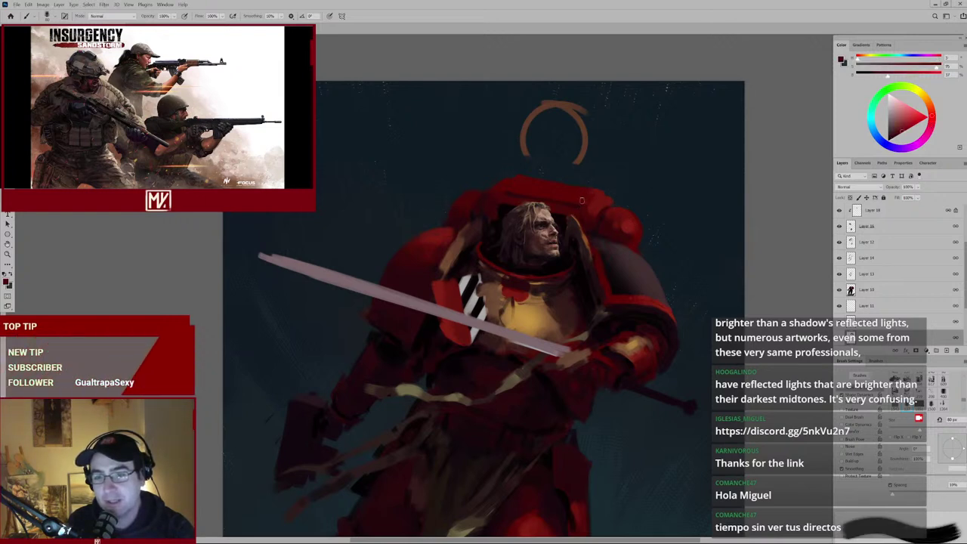
pyautogui.keyDown('alt'); pyautogui.click(560, 185); pyautogui.keyUp('alt')
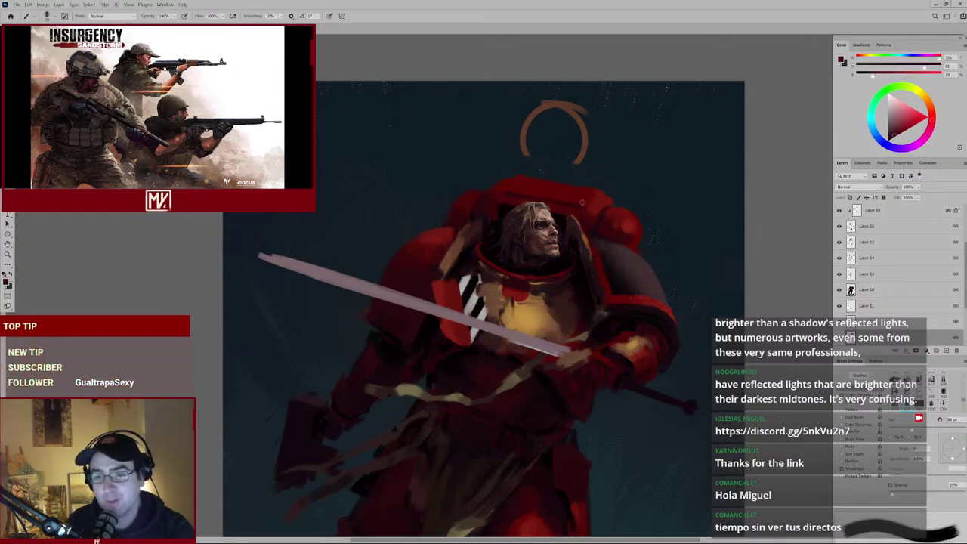
pyautogui.keyDown('alt'); pyautogui.click(628, 223); pyautogui.keyUp('alt')
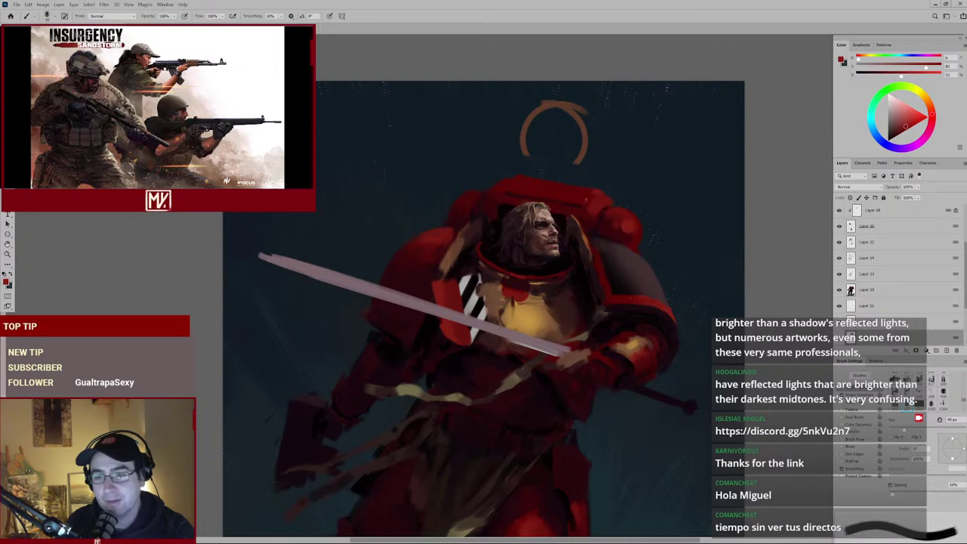
# Define the gap between the backpack's corner and the larger pod with sampled reds, using a 40 px brush.
pyautogui.scroll(2, 607, 206)
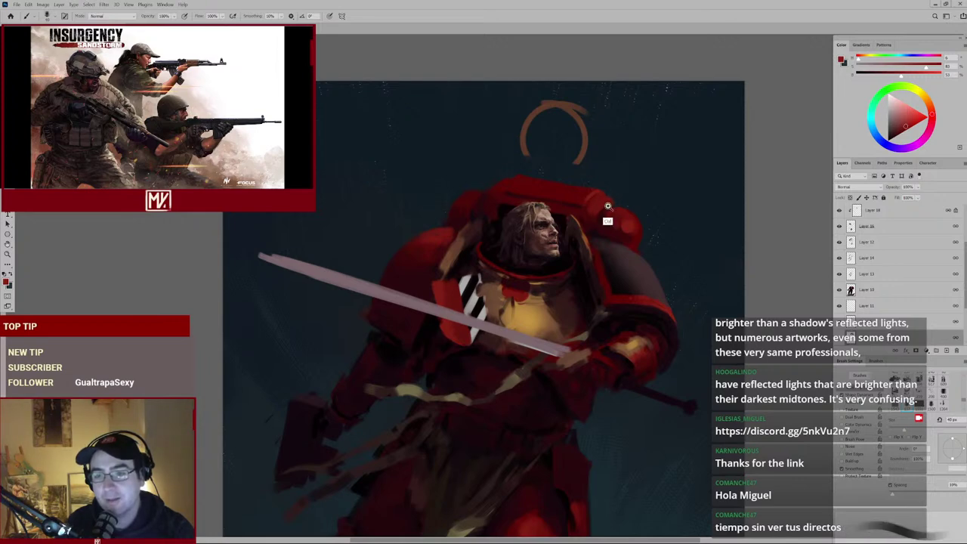
pyautogui.scroll(-4, 619, 219)
pyautogui.scroll(5, 635, 225)
pyautogui.keyDown('alt'); pyautogui.click(641, 224); pyautogui.keyUp('alt')
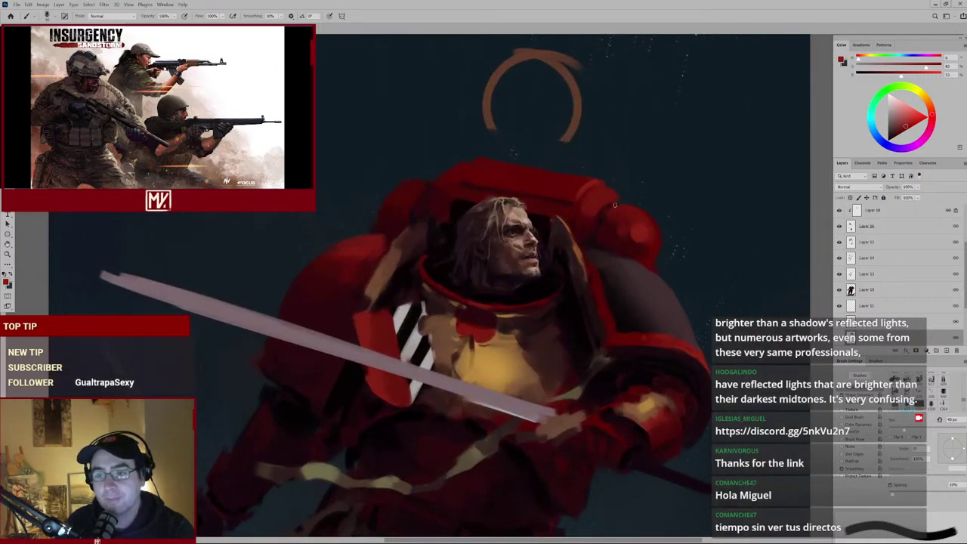
pyautogui.moveTo(608, 192); pyautogui.dragTo(586, 219)
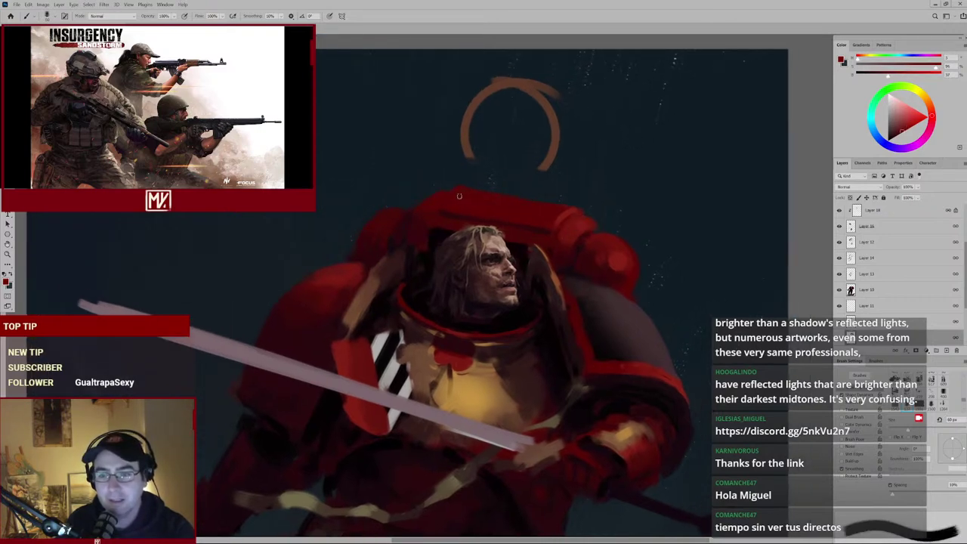
# Darken the recess edge where the backpack meets the head with sampled dark reds, using a 50 px brush.
pyautogui.keyDown('alt'); pyautogui.click(429, 224); pyautogui.keyUp('alt')
pyautogui.keyDown('alt'); pyautogui.click(427, 227); pyautogui.keyUp('alt')
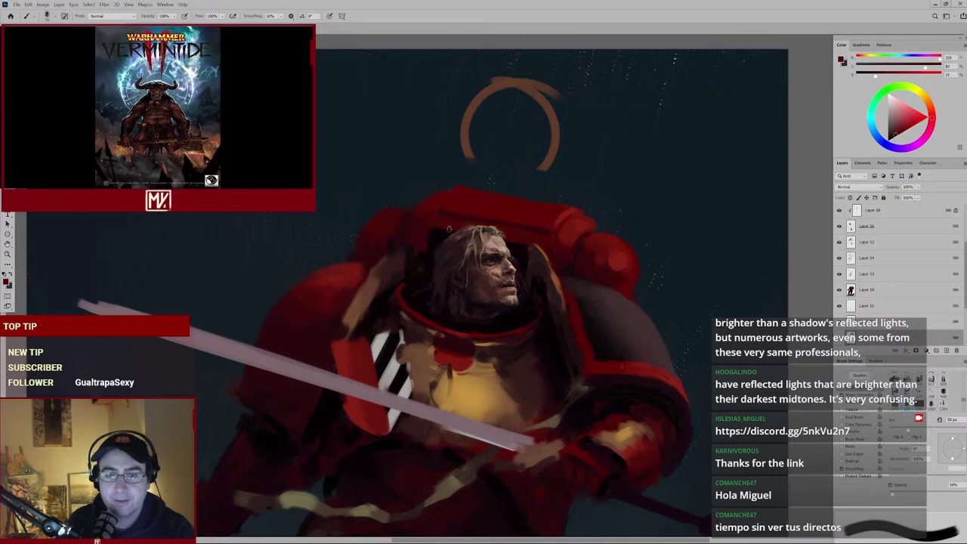
pyautogui.keyDown('alt'); pyautogui.click(522, 246); pyautogui.keyUp('alt')
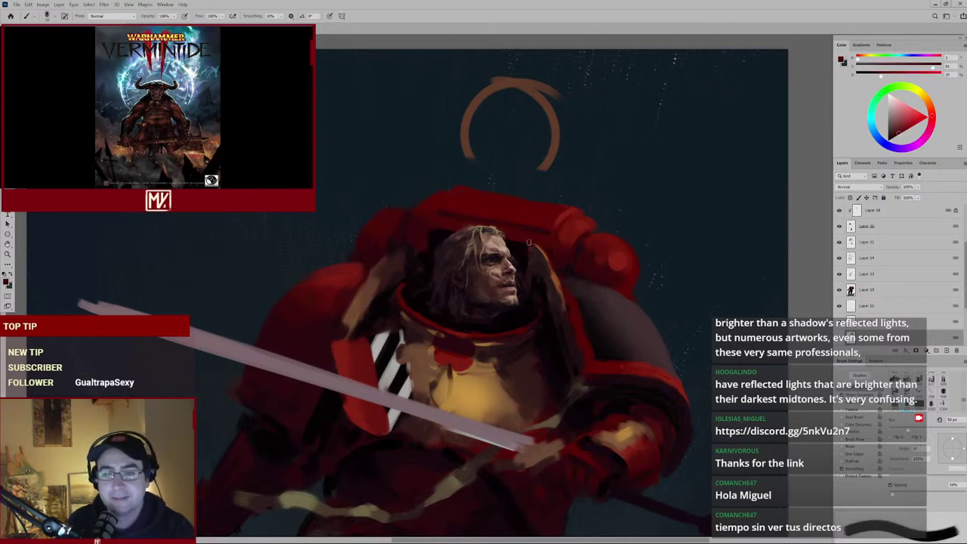
pyautogui.keyDown('alt'); pyautogui.click(429, 224); pyautogui.keyUp('alt')
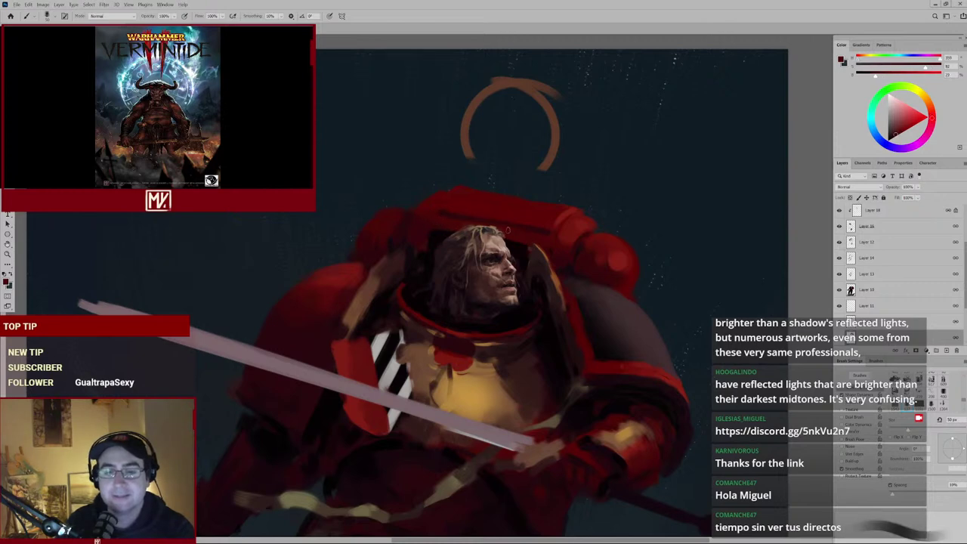
pyautogui.keyDown('alt'); pyautogui.click(432, 226); pyautogui.keyUp('alt')
# Examine the whole figure and the upper armour at several zoom levels to judge how the backpack and collar read.
pyautogui.scroll(-5, 396, 277)
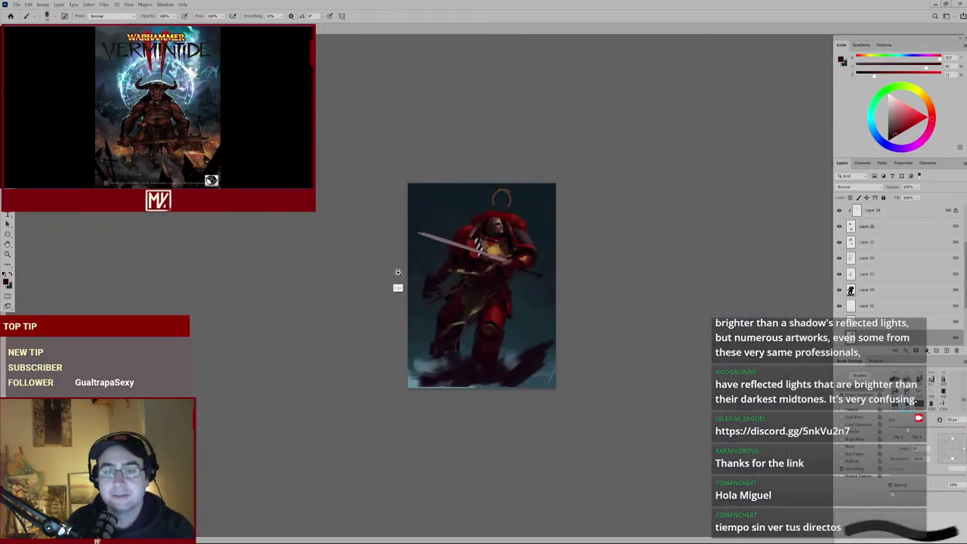
pyautogui.scroll(2, 397, 278)
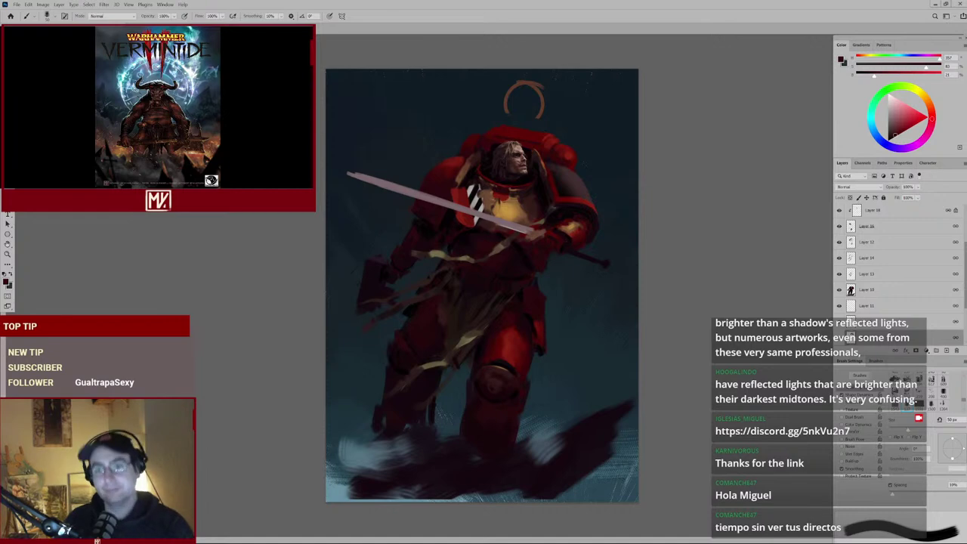
pyautogui.scroll(3, 472, 163)
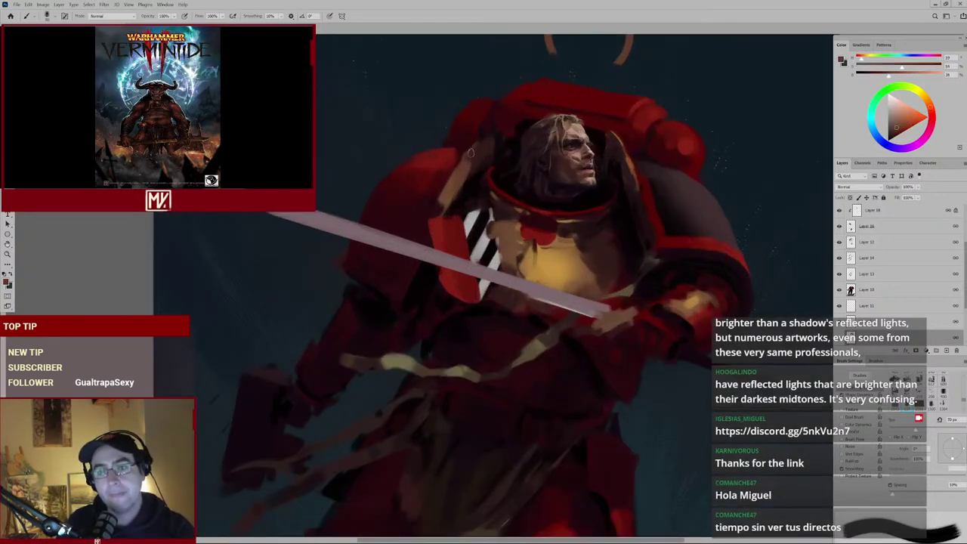
pyautogui.scroll(-4, 597, 158)
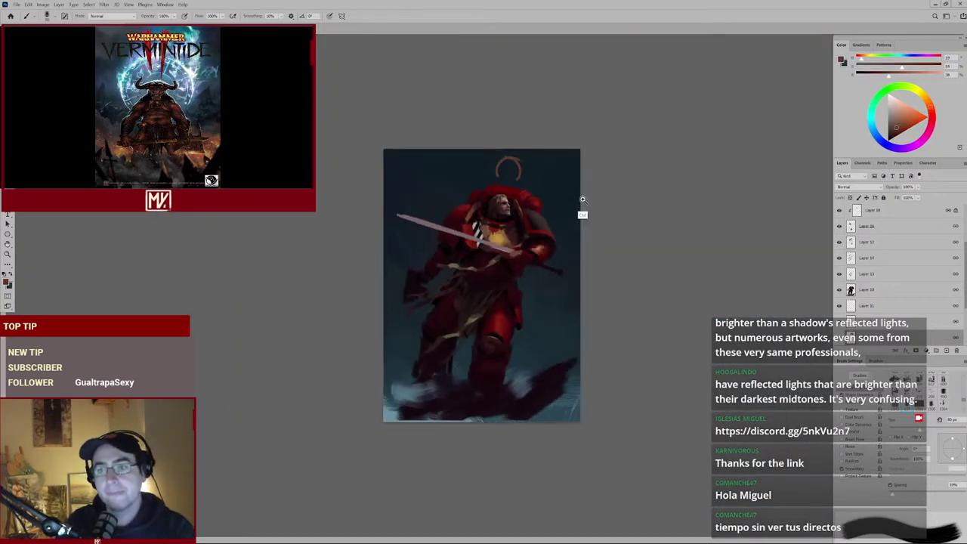
pyautogui.scroll(3, 581, 205)
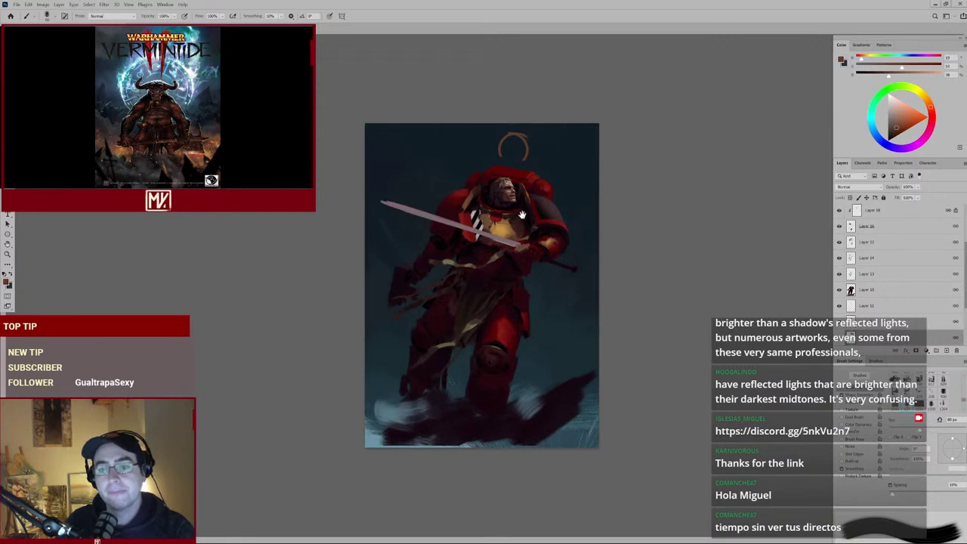
pyautogui.scroll(3, 573, 204)
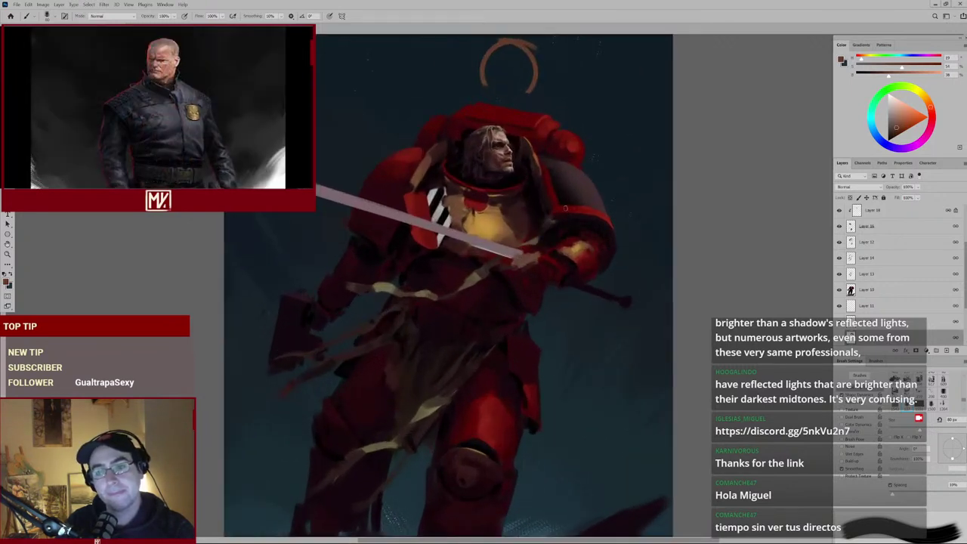
pyautogui.scroll(1, 532, 194)
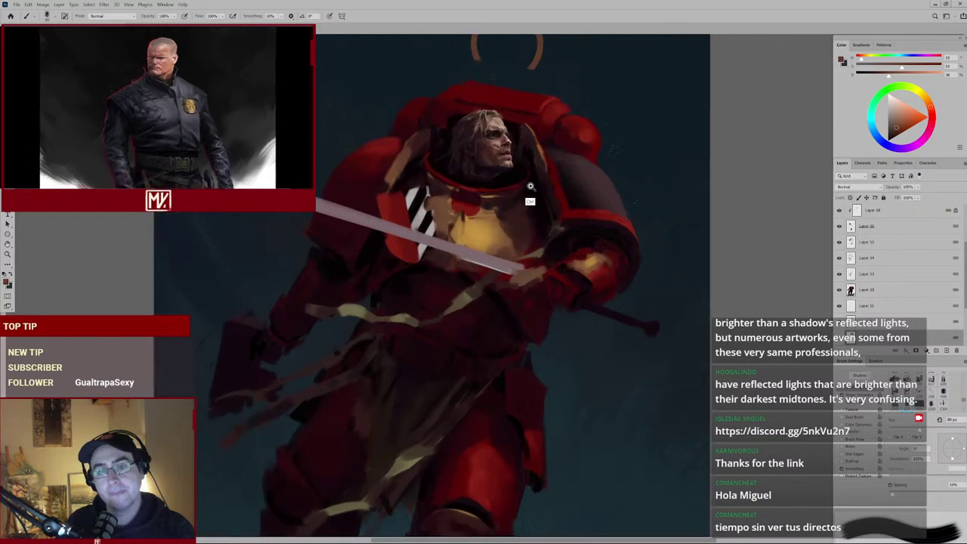
pyautogui.scroll(1, 521, 193)
# Rework the backpack's front and the top corner nearer the smaller pod in sampled dark reds at 100 px, trimming the top with a 200 px eraser.
pyautogui.keyDown('alt'); pyautogui.click(524, 210); pyautogui.keyUp('alt')
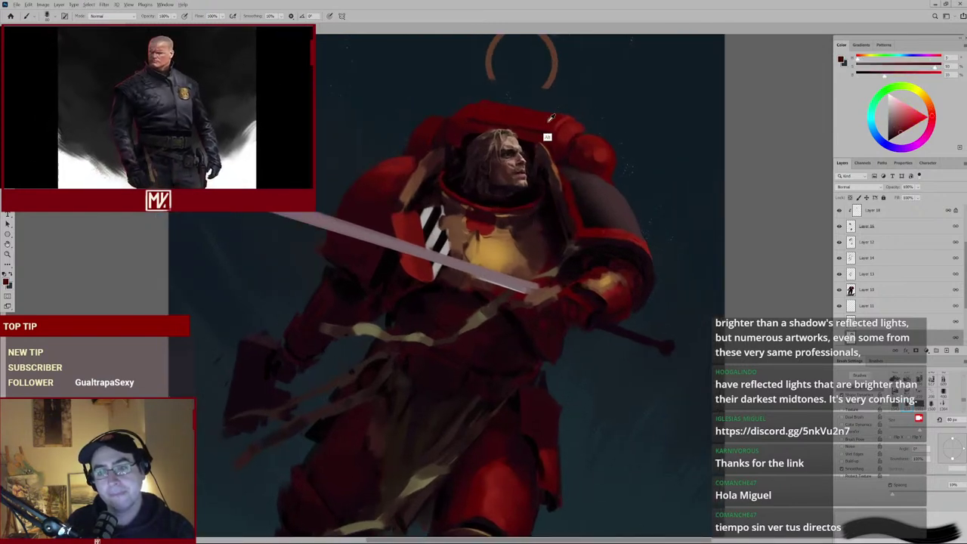
pyautogui.moveTo(546, 134); pyautogui.dragTo(562, 118)
pyautogui.scroll(3, 554, 132)
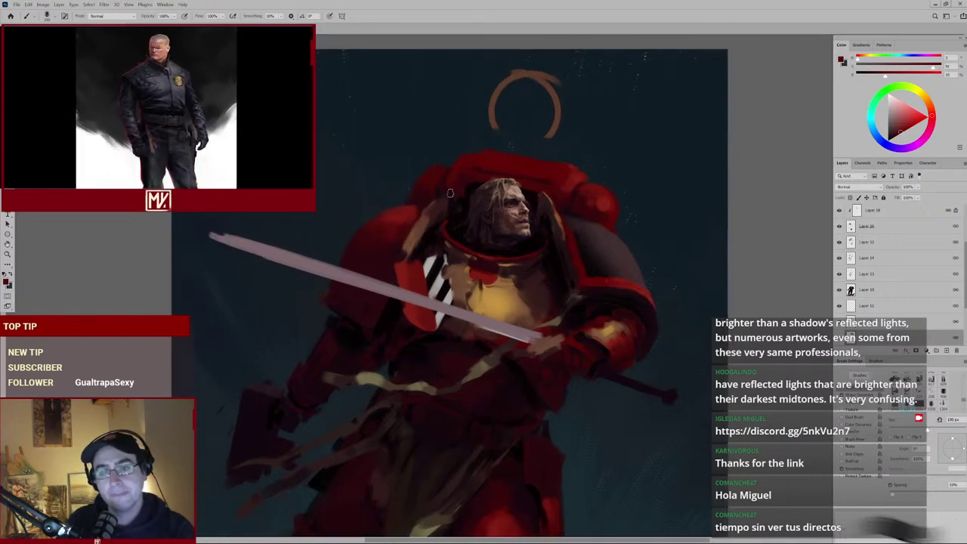
pyautogui.keyDown('alt'); pyautogui.click(458, 174); pyautogui.keyUp('alt')
pyautogui.press('[')
pyautogui.press('[')
pyautogui.press('[')
pyautogui.press('[')
pyautogui.keyDown('alt'); pyautogui.click(518, 151); pyautogui.keyUp('alt')
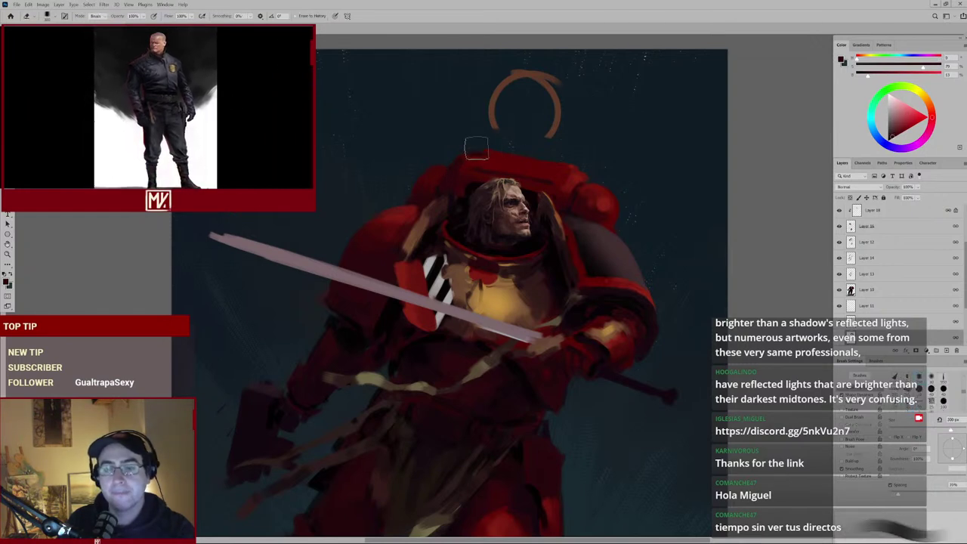
# Repaint the backpack's top edge in sampled reds at 60 px and trim the larger pod's outer edge with a 200 px eraser.
pyautogui.keyDown('alt'); pyautogui.click(482, 154); pyautogui.keyUp('alt')
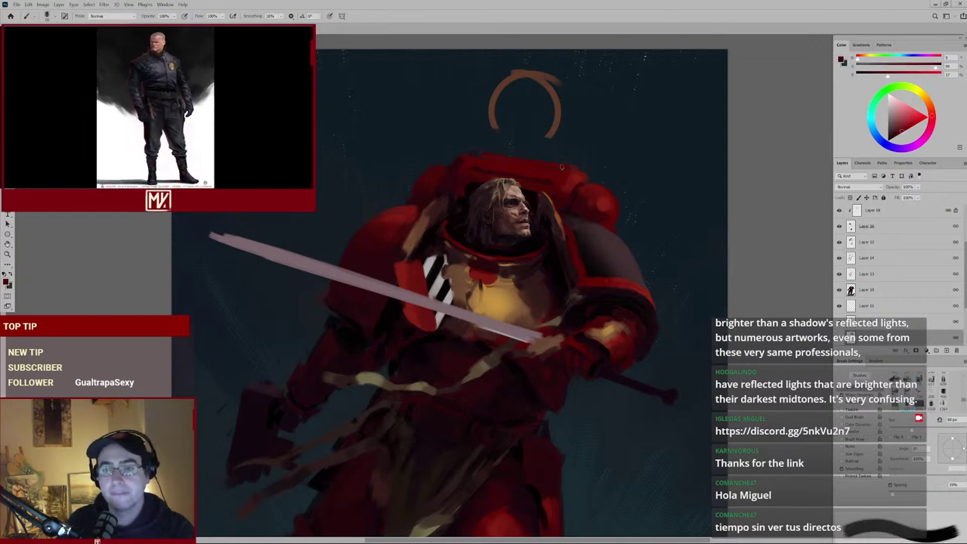
pyautogui.keyDown('alt'); pyautogui.click(478, 168); pyautogui.keyUp('alt')
pyautogui.press('e')
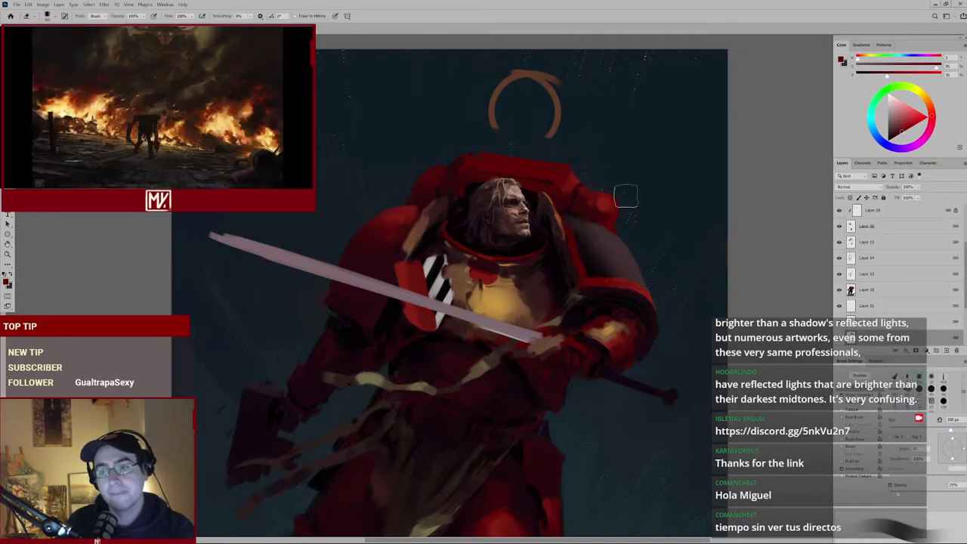
pyautogui.press('b')
pyautogui.keyDown('alt'); pyautogui.click(551, 191); pyautogui.keyUp('alt')
pyautogui.keyDown('alt'); pyautogui.click(476, 159); pyautogui.keyUp('alt')
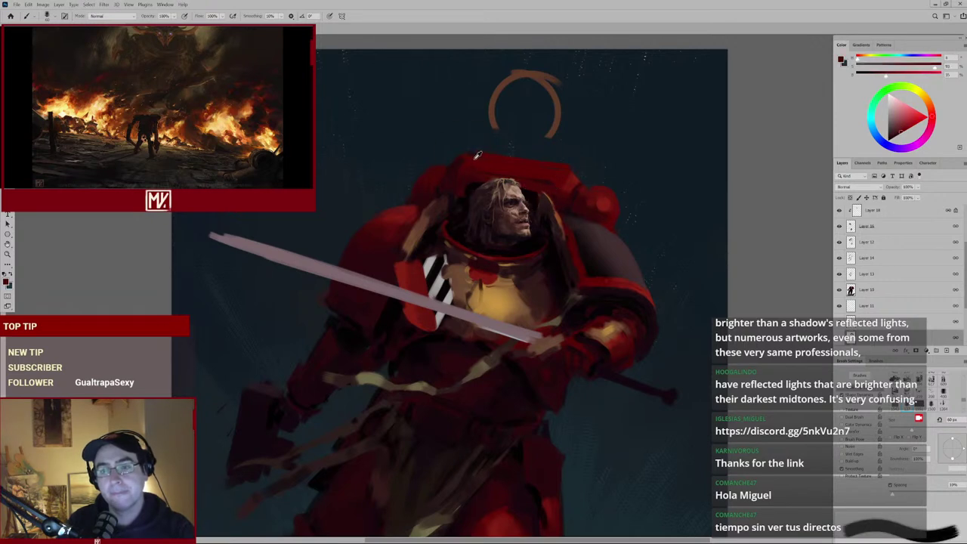
# Clean the backpack's top corner with a 250 px eraser and add thin dark seams at both ends of its top at 45 px.
pyautogui.press('e')
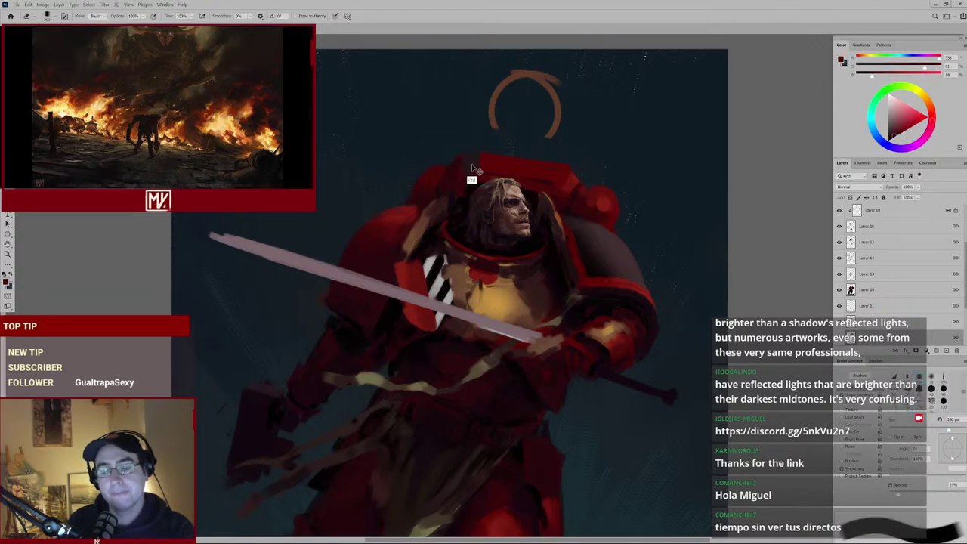
pyautogui.press('b')
pyautogui.keyDown('alt'); pyautogui.click(443, 189); pyautogui.keyUp('alt')
pyautogui.press('[')
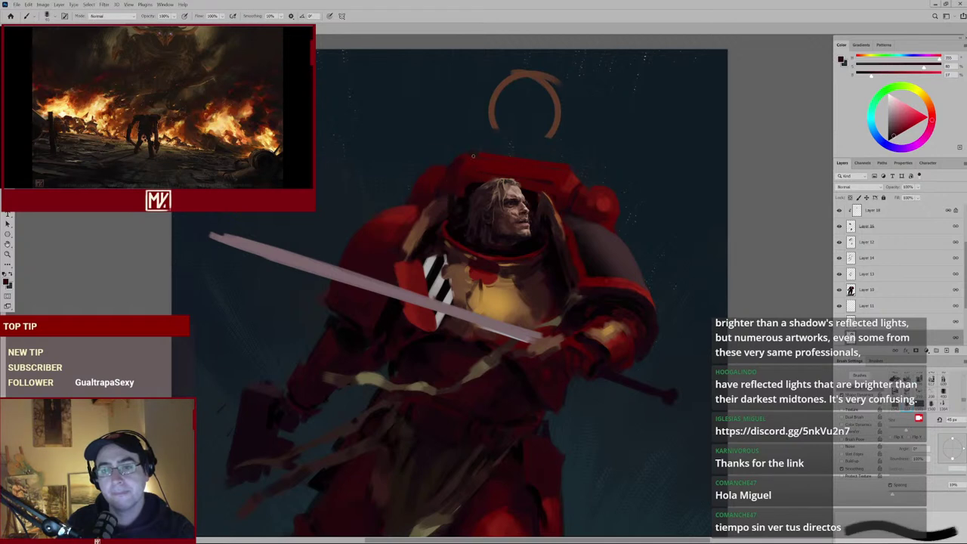
pyautogui.press('[')
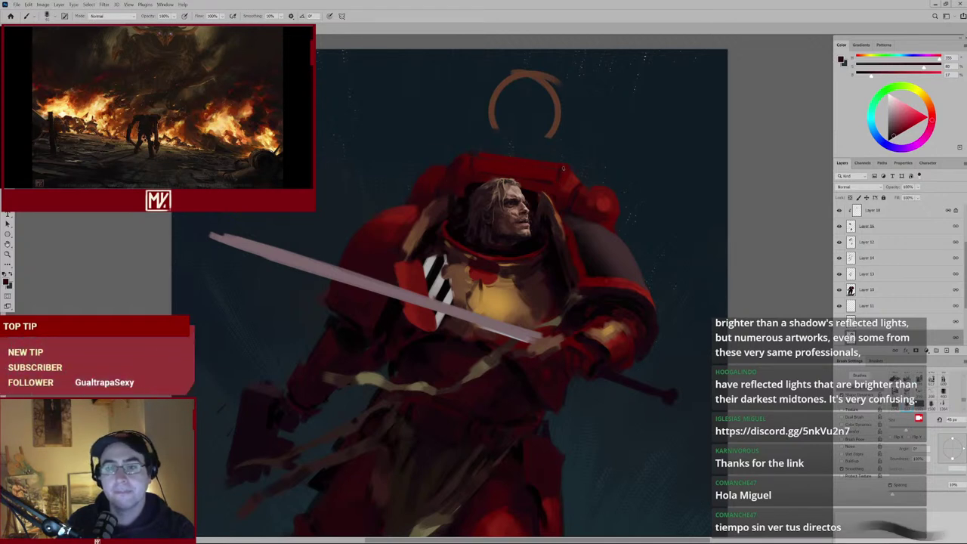
pyautogui.press(']')
# Touch up the end of the collar rim beside the head on its own layer in sampled dark red at 40 px.
pyautogui.scroll(-3, 551, 166)
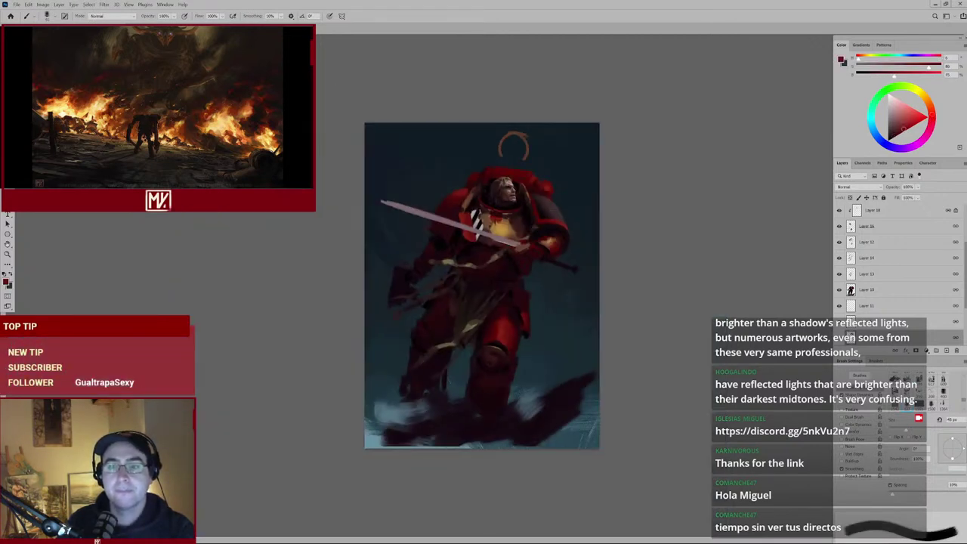
pyautogui.scroll(2, 552, 165)
pyautogui.scroll(5, 533, 173)
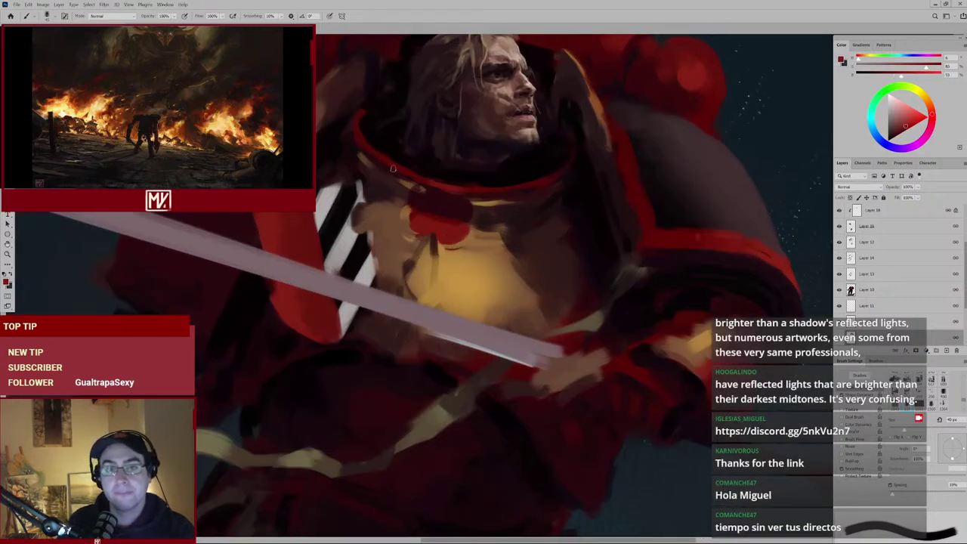
pyautogui.scroll(-5, 496, 179)
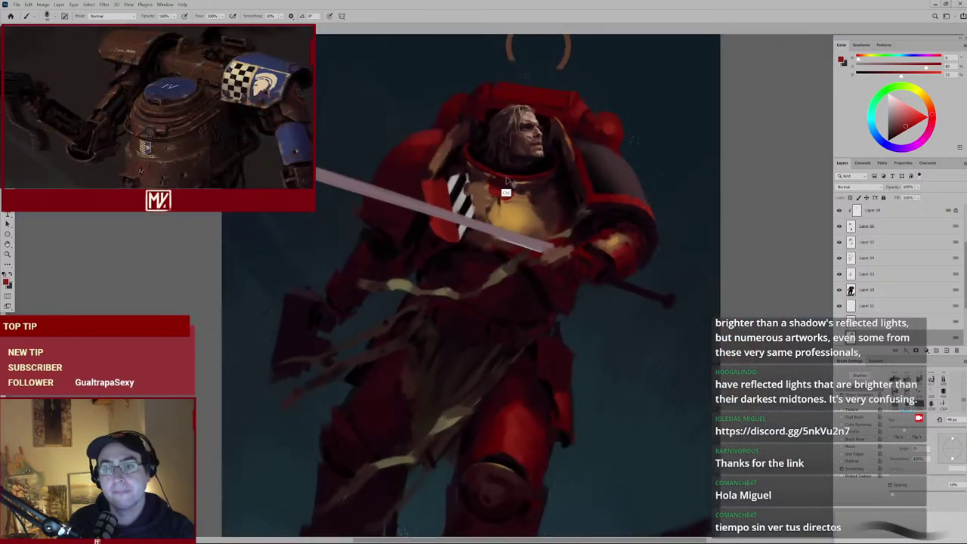
pyautogui.keyDown('alt'); pyautogui.click(529, 176); pyautogui.keyUp('alt')
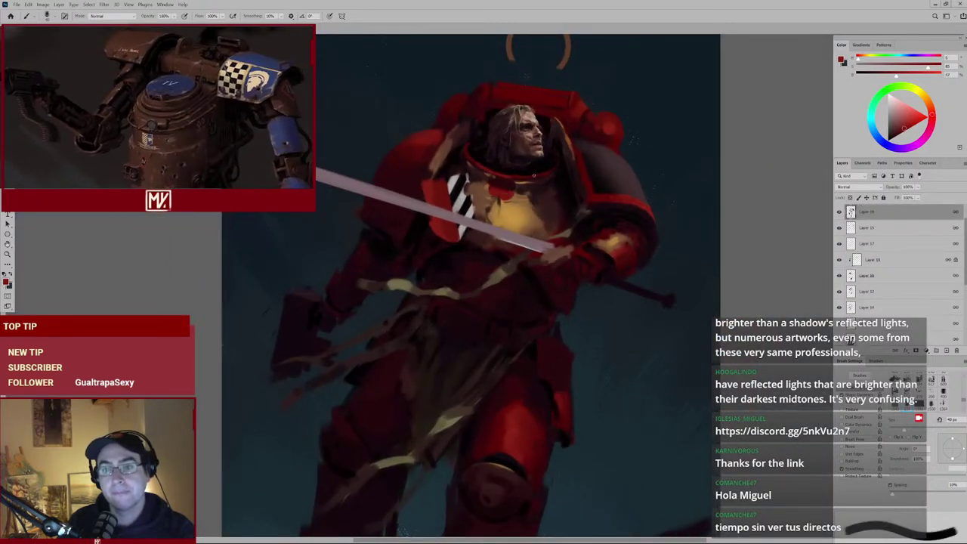
pyautogui.keyDown('alt'); pyautogui.click(547, 171); pyautogui.keyUp('alt')
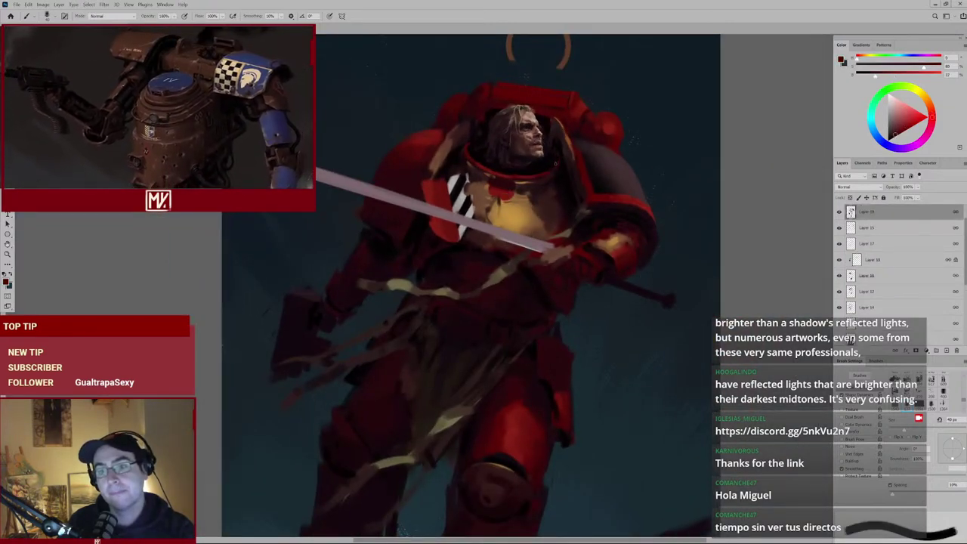
pyautogui.moveTo(548, 170)
pyautogui.mouseDown()
pyautogui.moveTo(559, 212)
pyautogui.moveTo(523, 202)
pyautogui.moveTo(566, 172)
pyautogui.mouseUp()
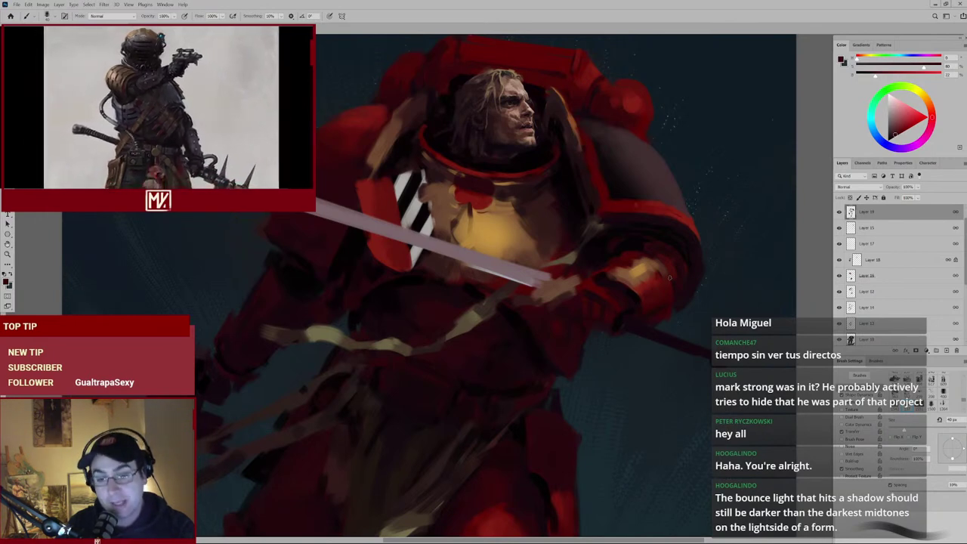
# Examine the full composition and the warrior's figure at several zoom levels to judge the lights and shadows on the armour.
pyautogui.scroll(-5, 631, 292)
pyautogui.scroll(2, 592, 319)
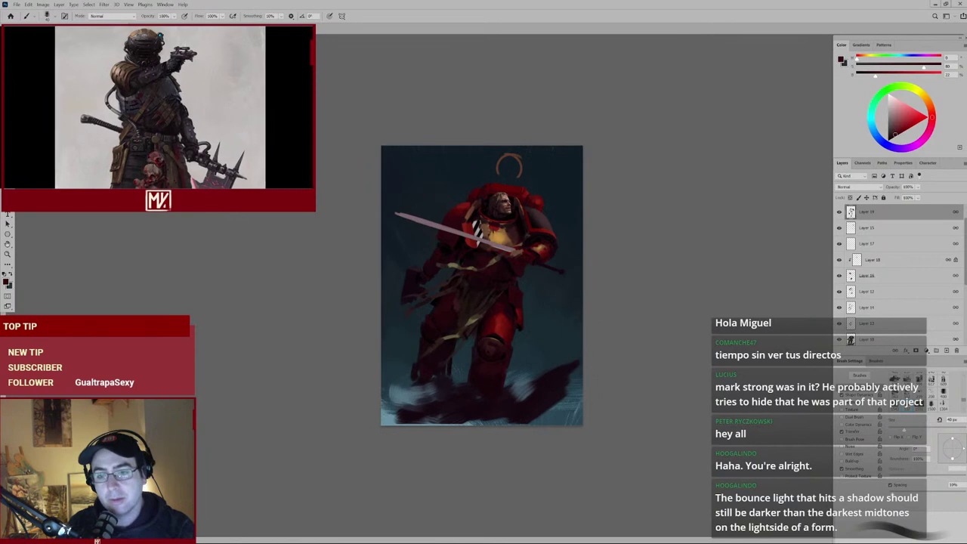
pyautogui.scroll(3, 521, 296)
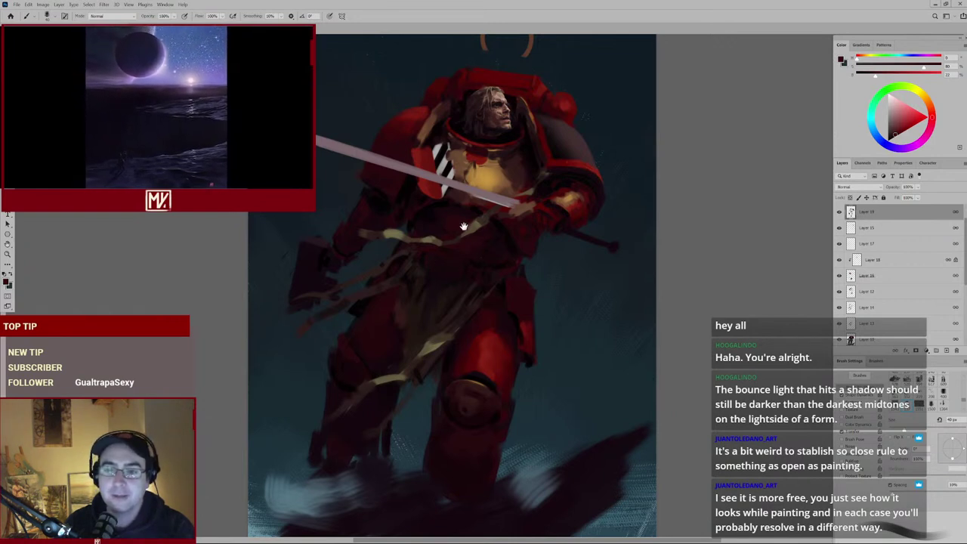
pyautogui.moveTo(462, 225); pyautogui.dragTo(468, 274)
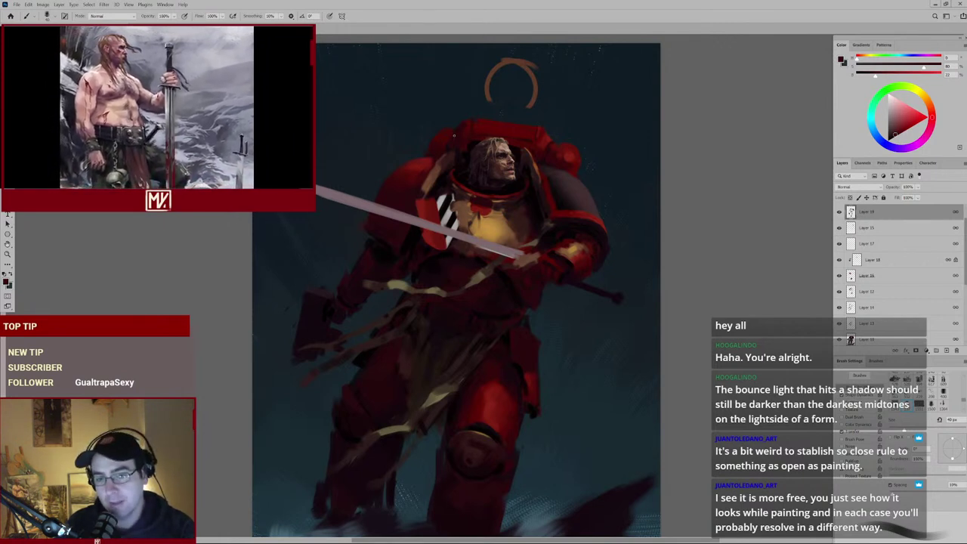
pyautogui.moveTo(447, 315); pyautogui.dragTo(453, 255)
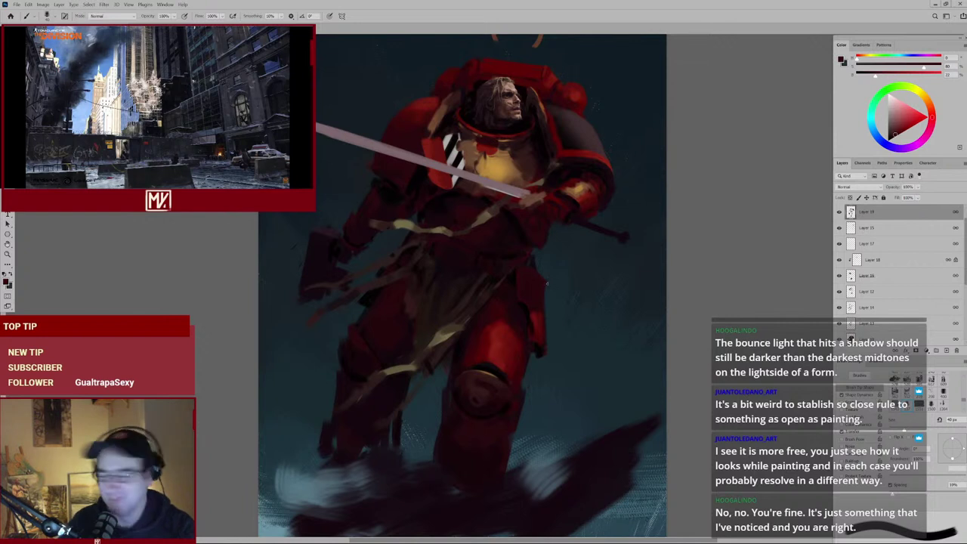
pyautogui.keyDown('alt'); pyautogui.click(512, 285); pyautogui.keyUp('alt')
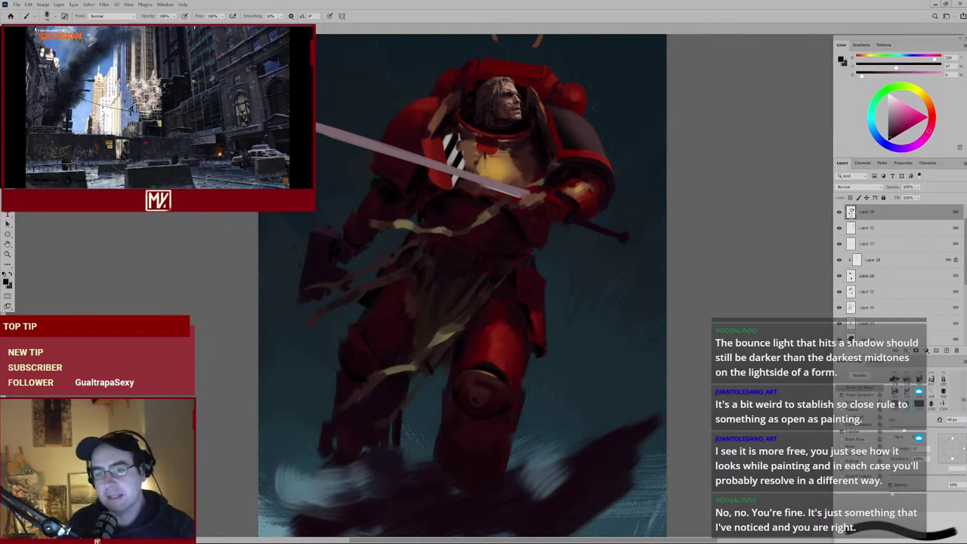
pyautogui.scroll(-3, 534, 267)
pyautogui.scroll(2, 517, 242)
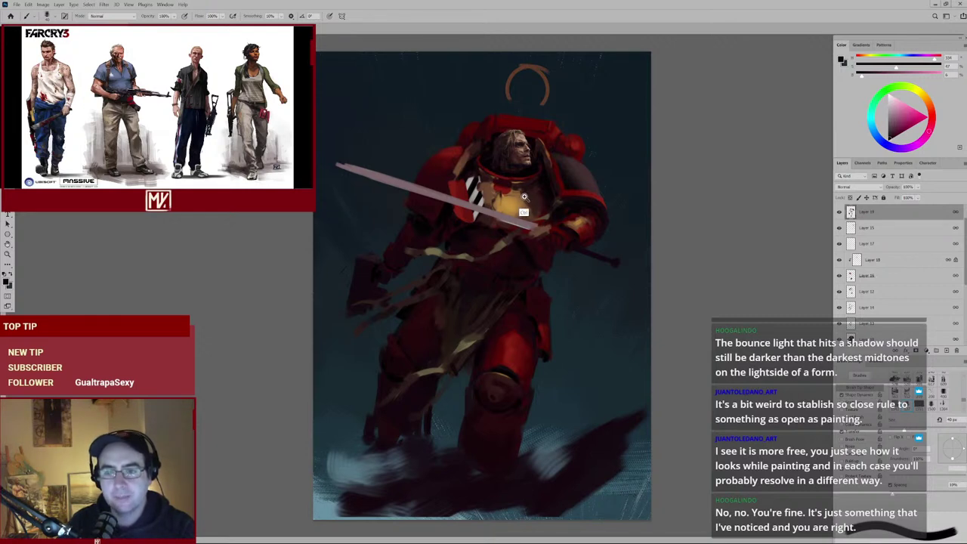
pyautogui.scroll(1, 524, 201)
pyautogui.scroll(-1, 558, 230)
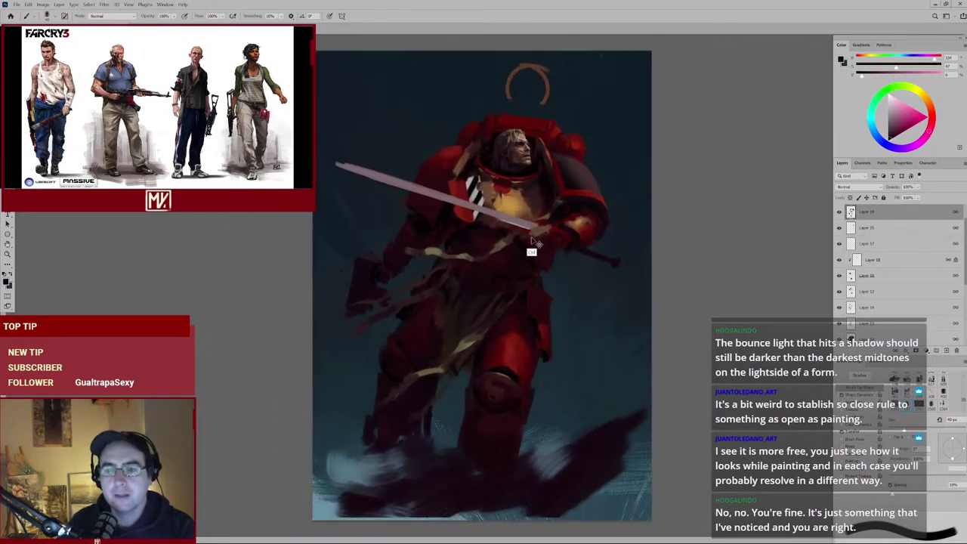